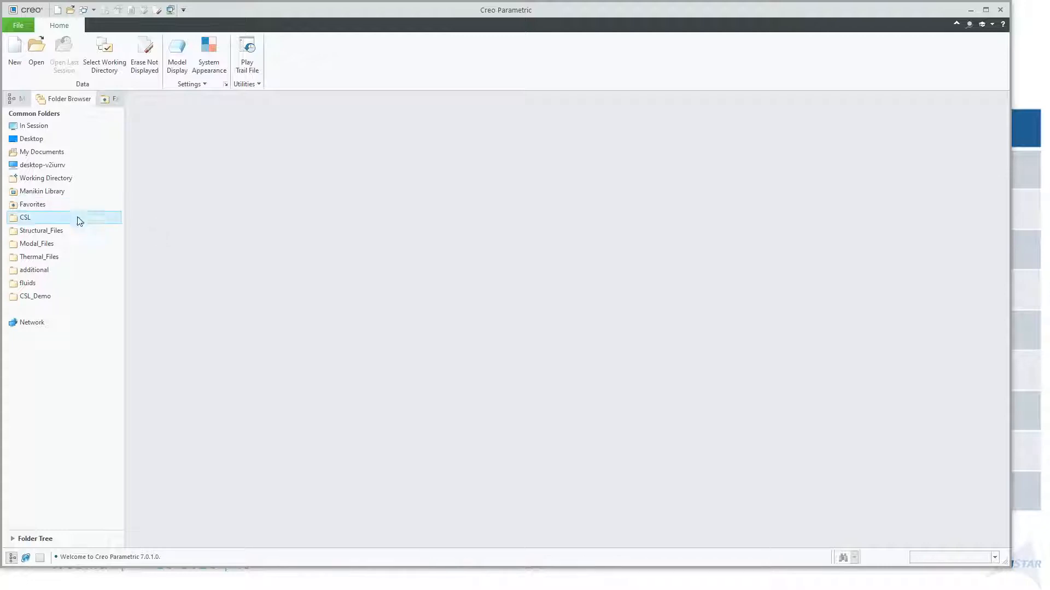
Open the assembly creo_sim_live.asm from the Structural_Files folder.
left_click(66, 232)
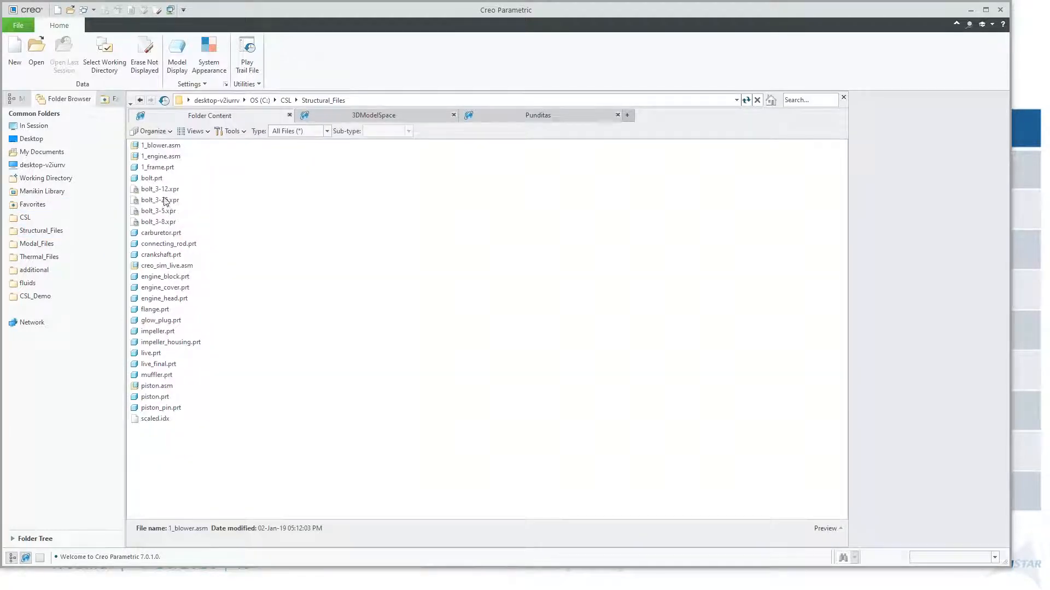
double_click(162, 265)
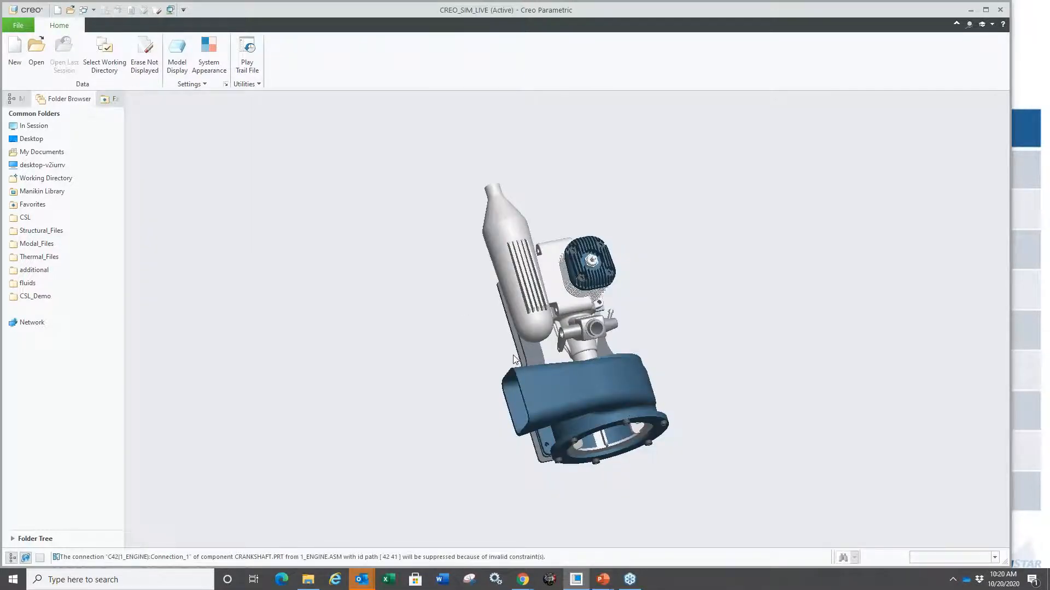
Hide the datum coordinate systems and display the assembly as shaded with edges.
left_click(627, 107)
left_click(656, 162)
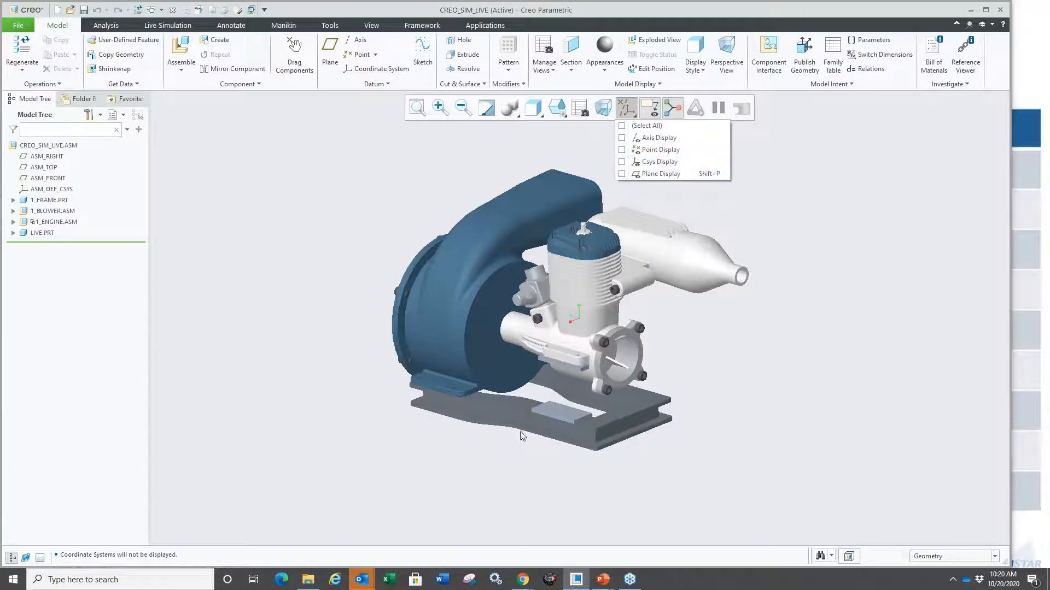
left_click(514, 107)
left_click(590, 144)
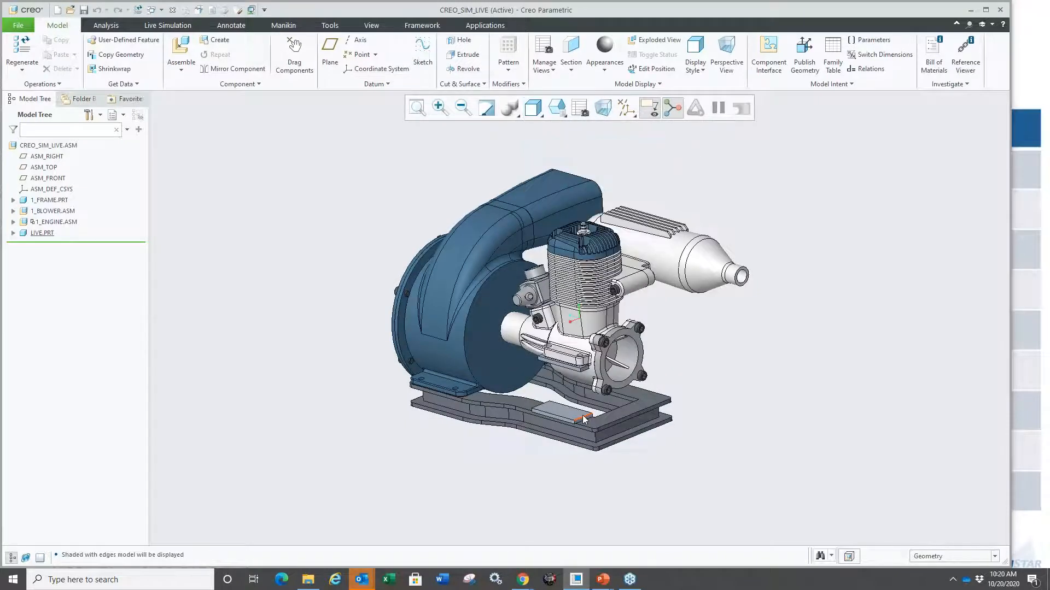
Examine the two separate mounting plates on the frame and under the engine from several angles.
scroll(583, 419, "down", 5)
mouse_move(542, 382)
middle_mouse_down()
mouse_move(526, 372)
mouse_move(537, 394)
middle_mouse_up()
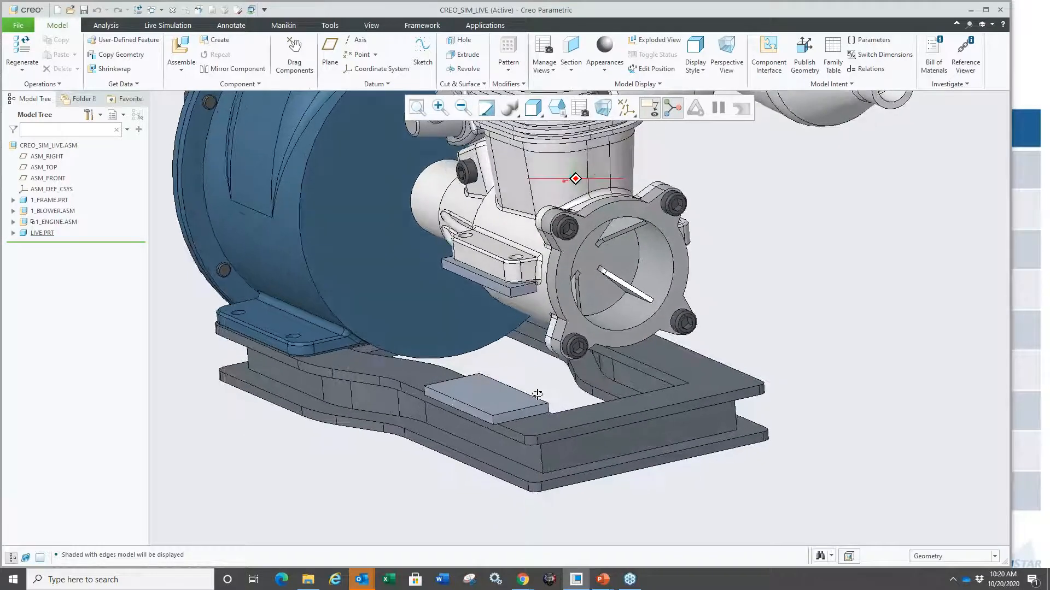
middle_click_drag(459, 382, 456, 407)
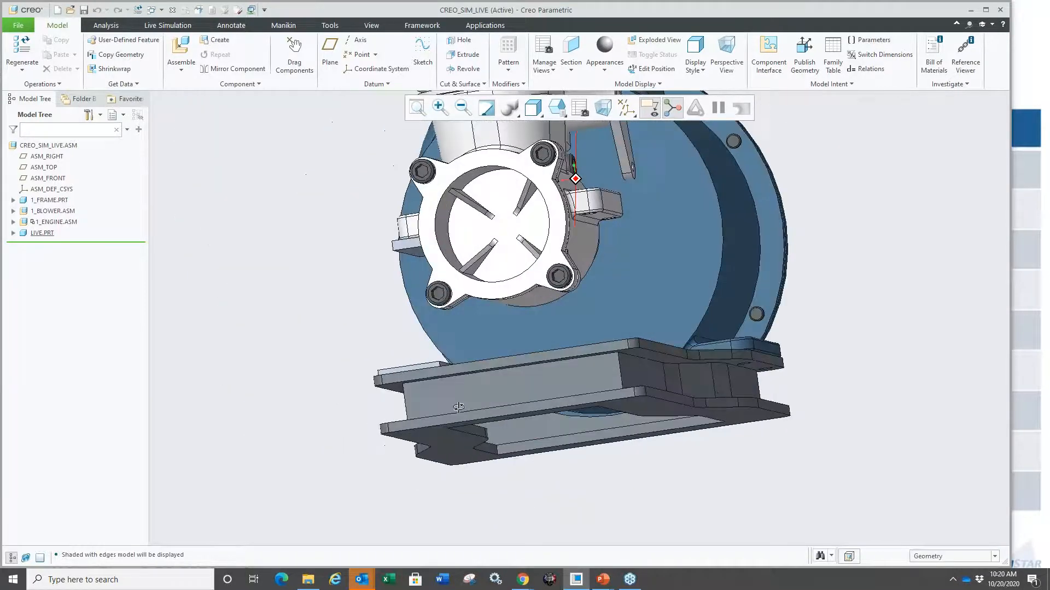
key("ctrl+d")
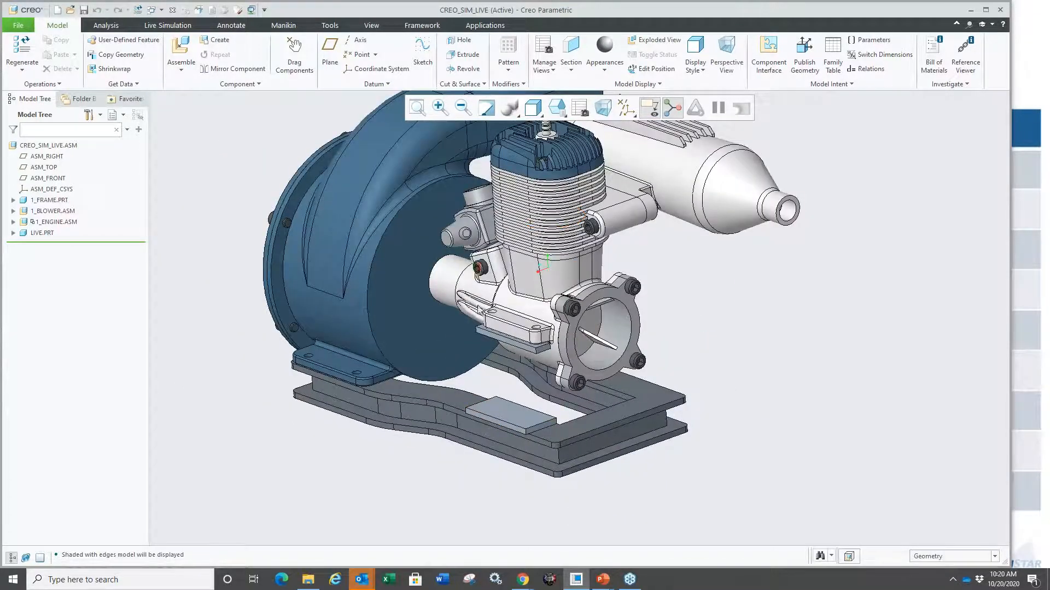
mouse_move(504, 409)
middle_mouse_down()
mouse_move(458, 403)
mouse_move(501, 407)
middle_mouse_up()
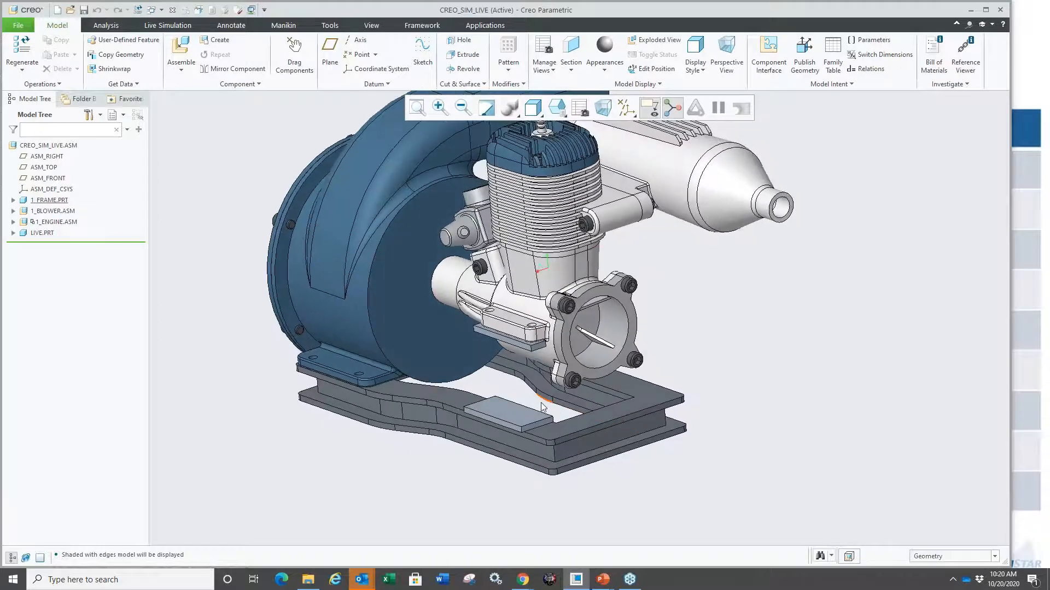
scroll(543, 407, "up", 4)
scroll(531, 406, "down", 2)
scroll(517, 405, "up", 2)
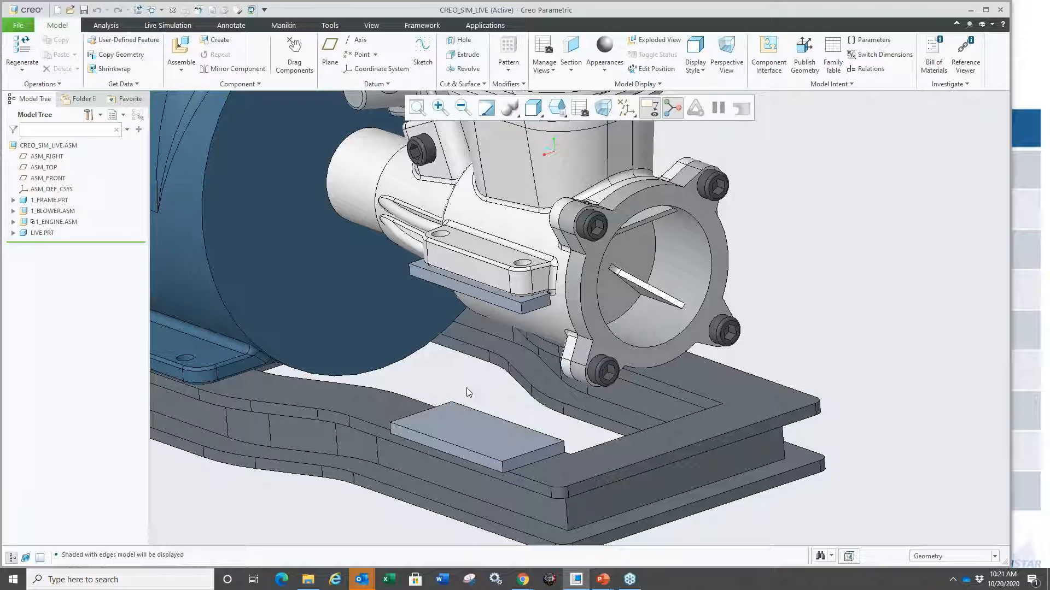
Activate LIVE.PRT, the mounting plates part, within the assembly and expand its feature list.
left_click(468, 421)
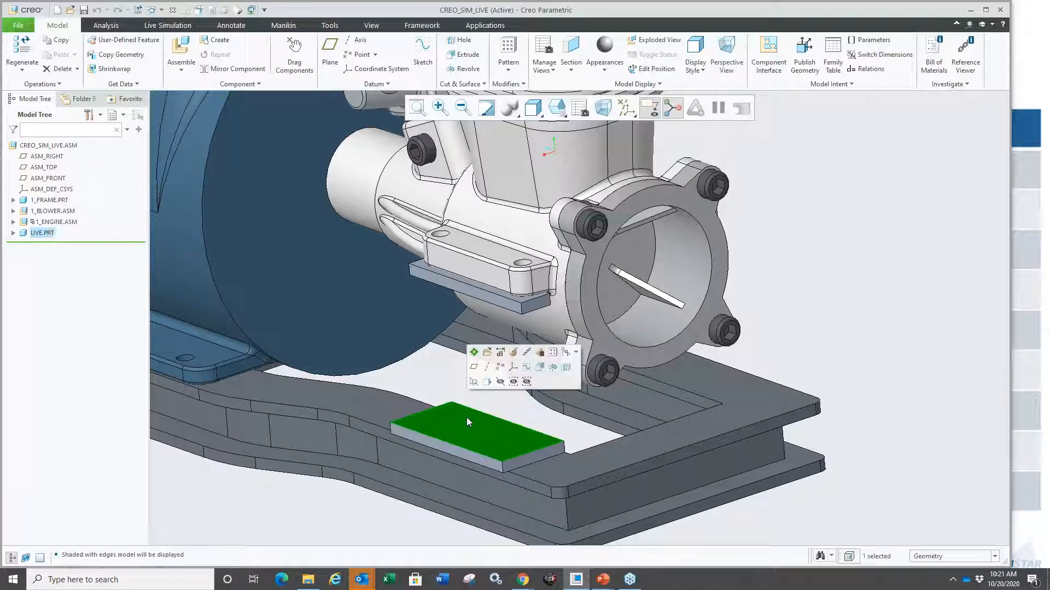
left_click(473, 354)
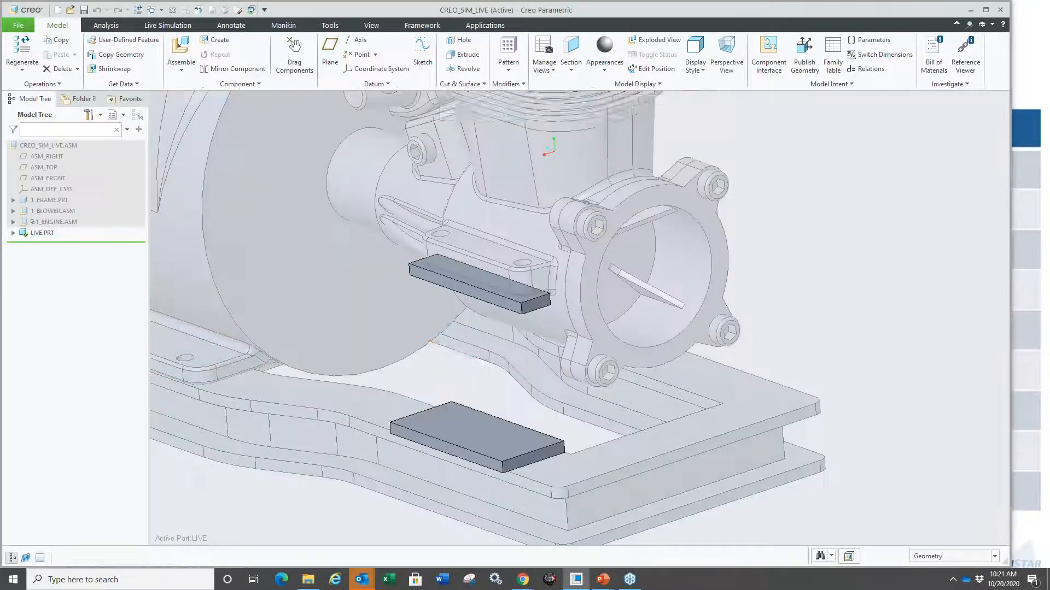
mouse_move(490, 390)
middle_mouse_down()
mouse_move(461, 368)
mouse_move(489, 378)
middle_mouse_up()
left_click(13, 233)
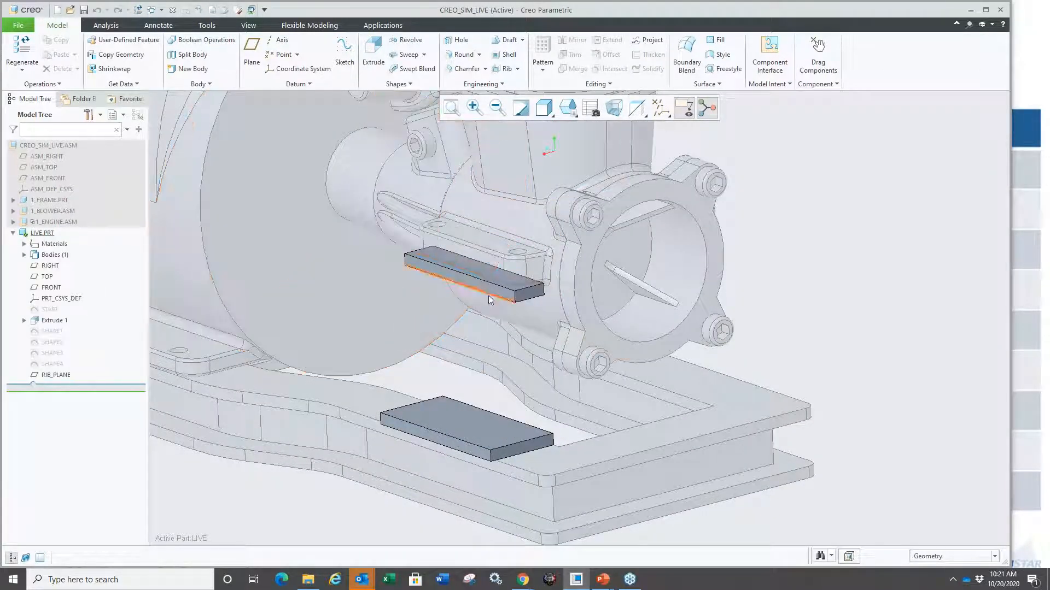
Extrude the SHAPE1 sketch as a solid web between the plates, up to one end of the lower plate.
mouse_move(459, 415)
middle_mouse_down()
mouse_move(414, 413)
mouse_move(313, 322)
middle_mouse_up()
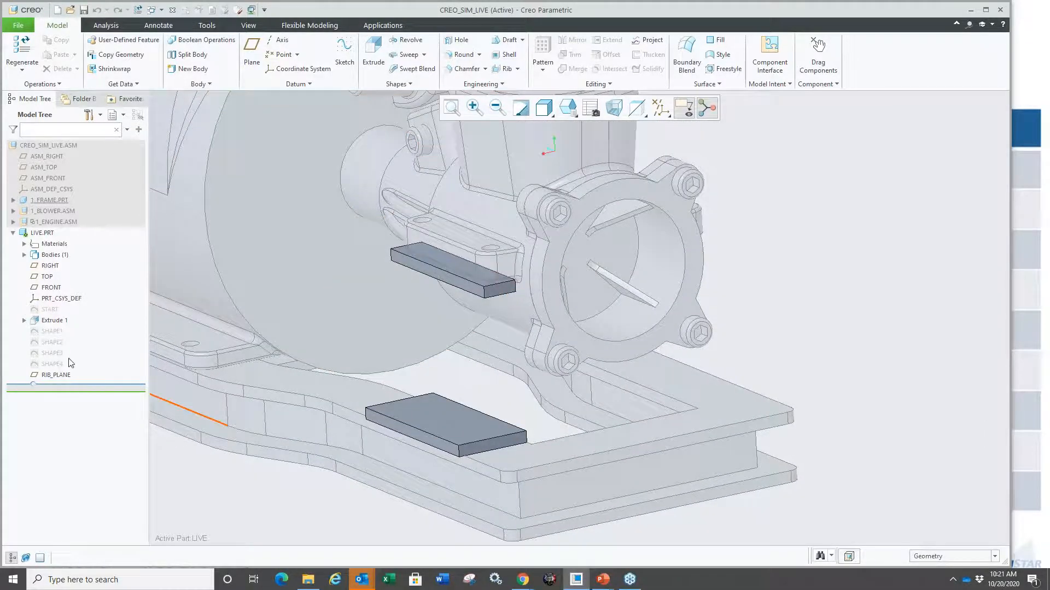
left_click(51, 331)
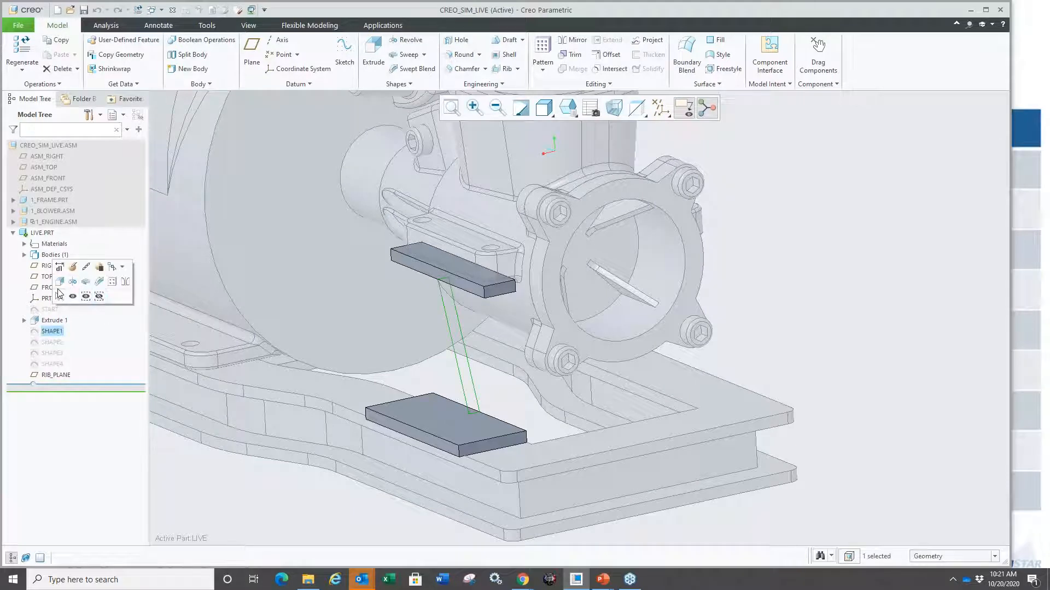
left_click(60, 282)
scroll(514, 371, "up", 2)
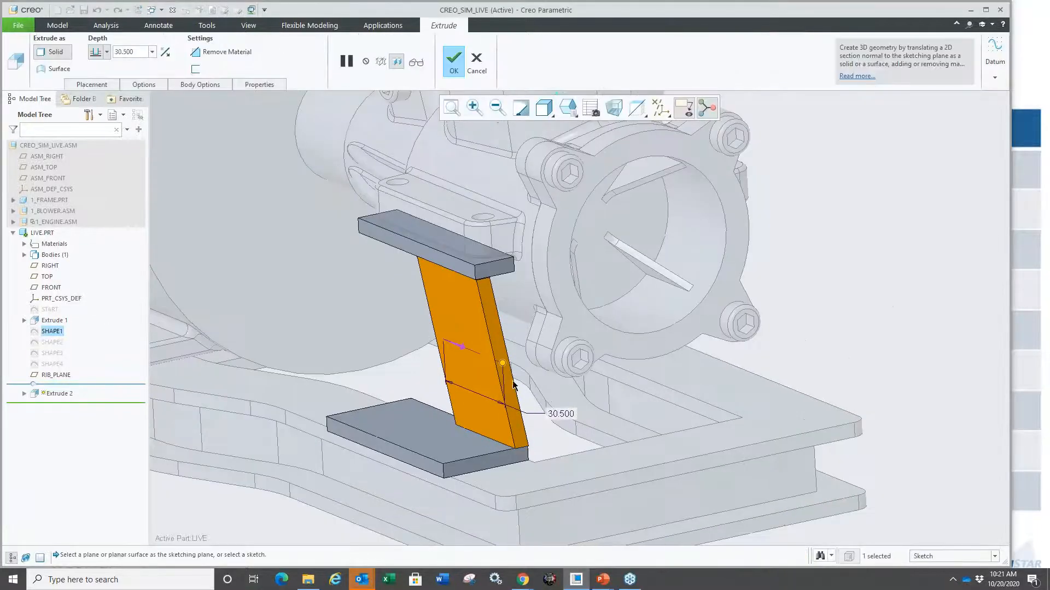
left_click_drag(504, 367, 491, 465)
scroll(511, 438, "up", 1)
scroll(410, 391, "down", 1)
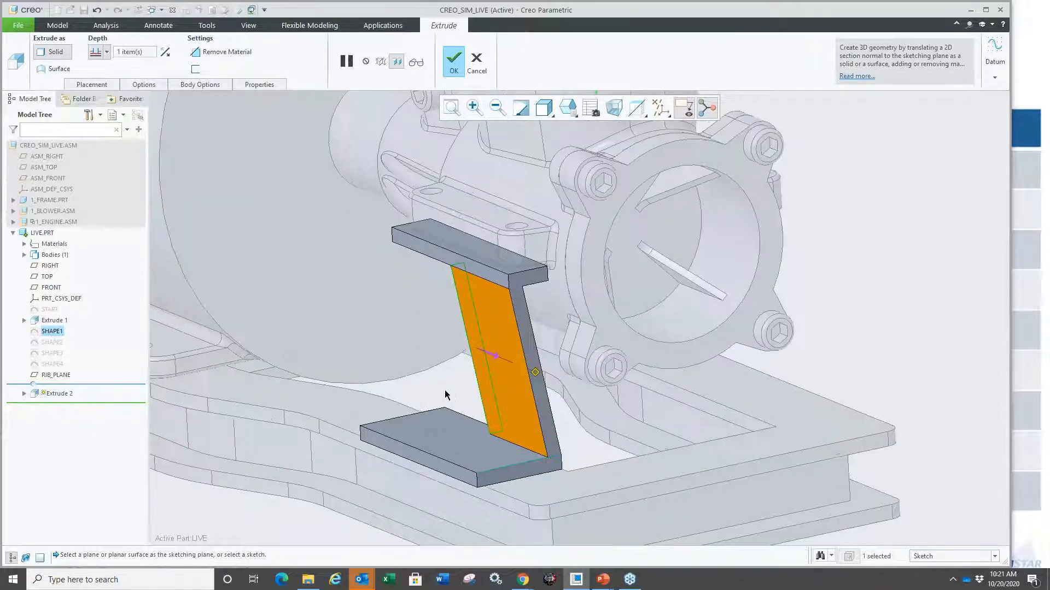
Add a second side to the extrusion up to the plates' opposite end, finish it, and reactivate the top-level assembly.
right_click(435, 382)
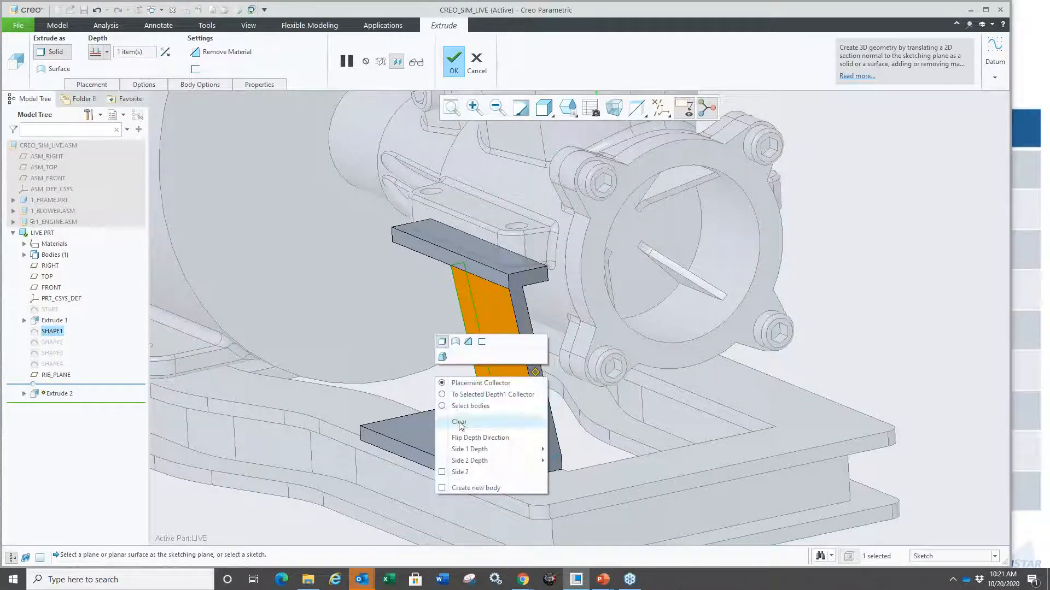
left_click(462, 472)
left_click_drag(419, 325, 411, 426)
scroll(464, 404, "up", 3)
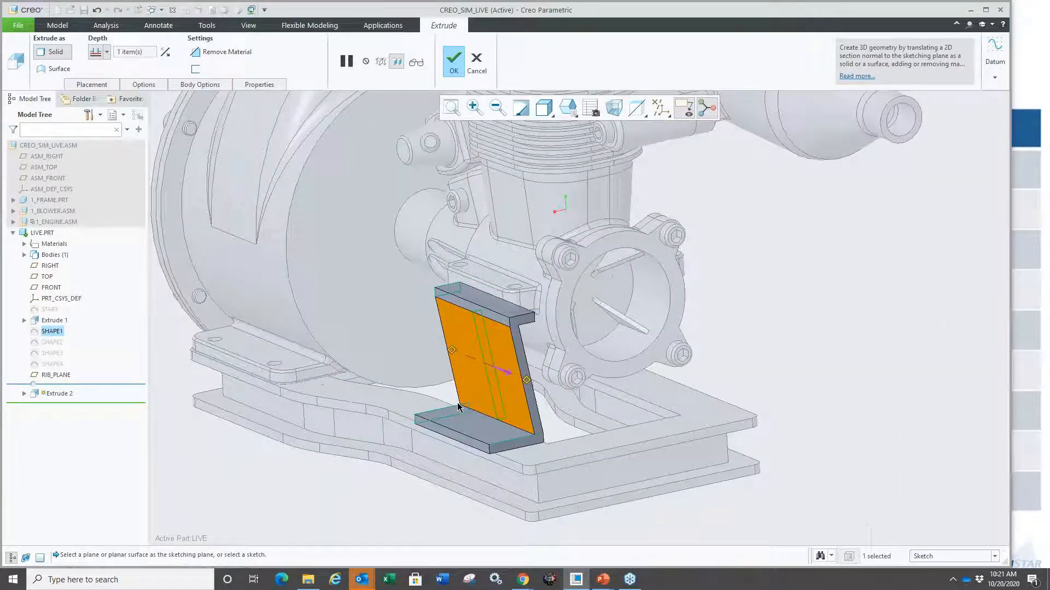
middle_click(411, 485)
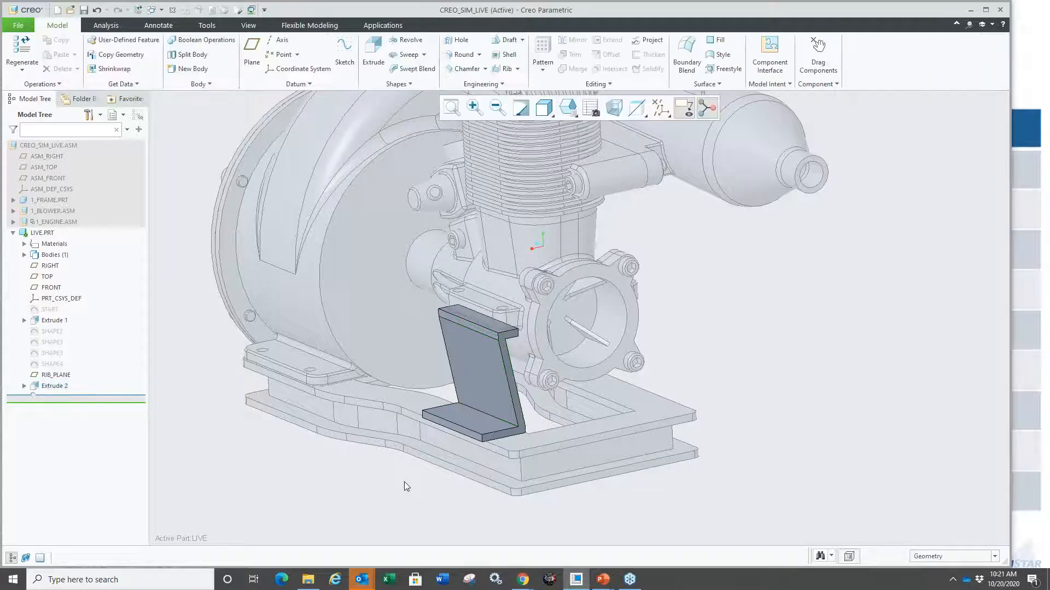
key("ctrl+a")
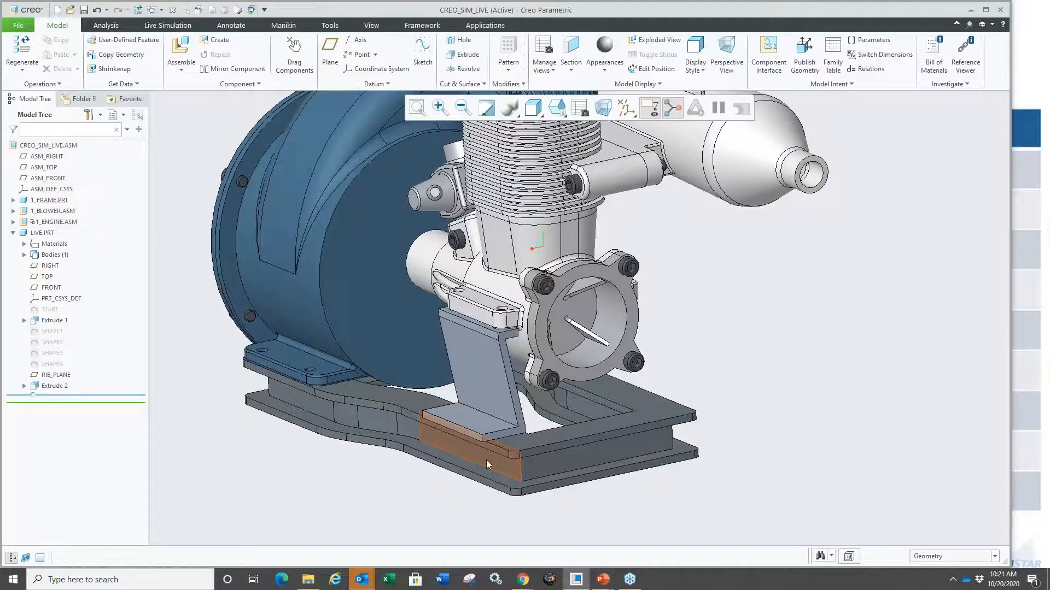
Open the LIVE bracket part in its own window from the assembly.
scroll(476, 415, "down", 6)
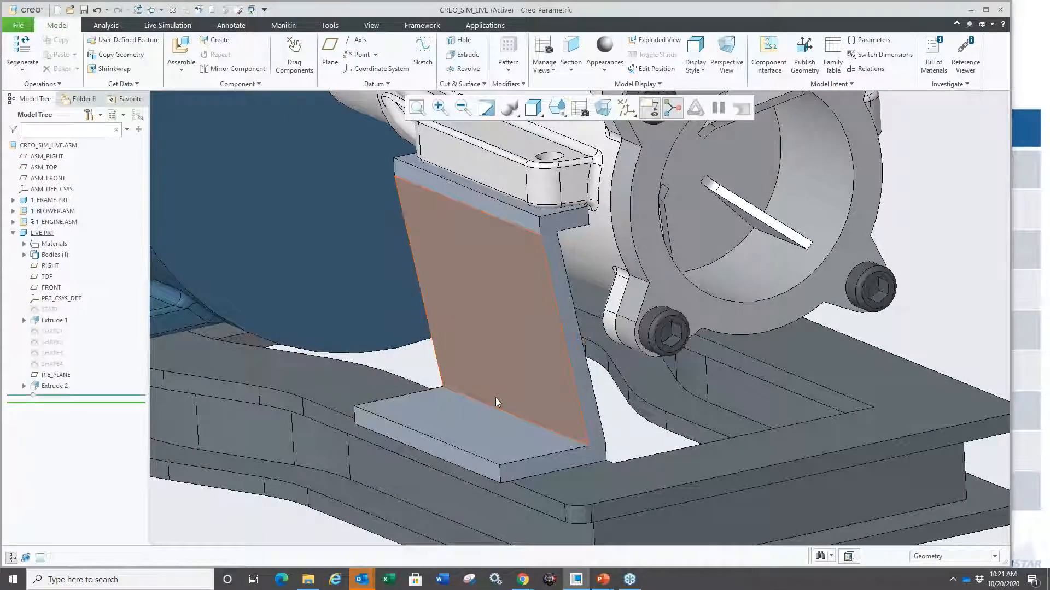
scroll(495, 397, "up", 3)
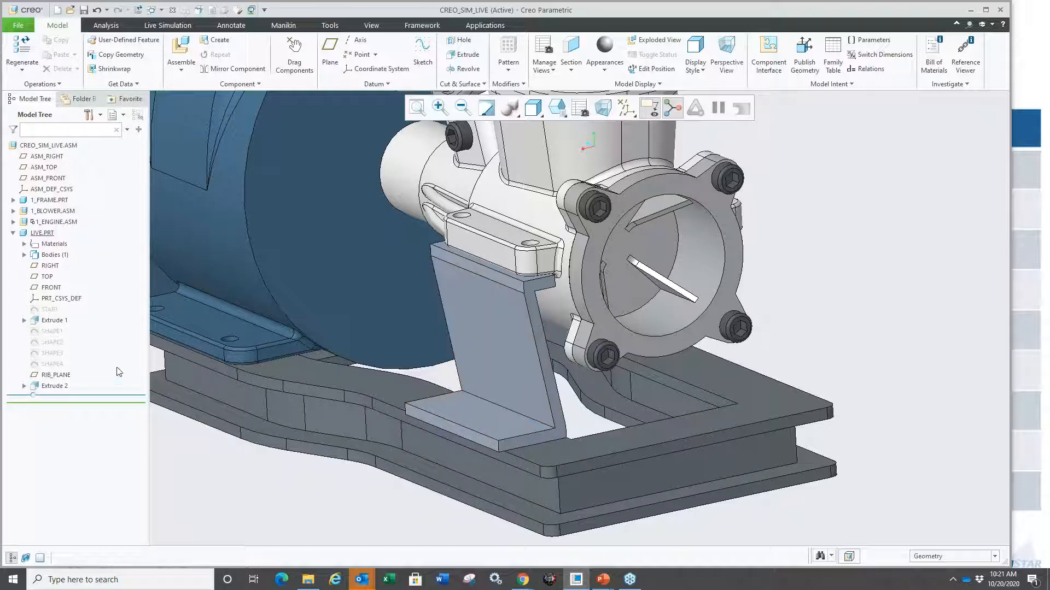
left_click(481, 414)
left_click(502, 351)
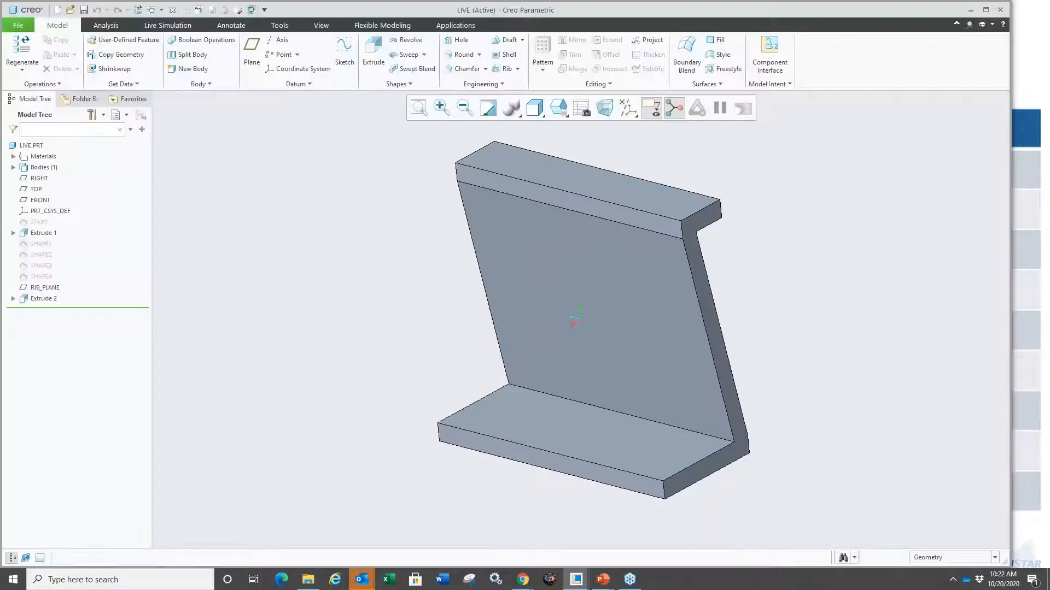
Switch the bracket part to the Live Simulation environment.
scroll(333, 405, "up", 1)
scroll(543, 372, "down", 3)
scroll(543, 372, "up", 2)
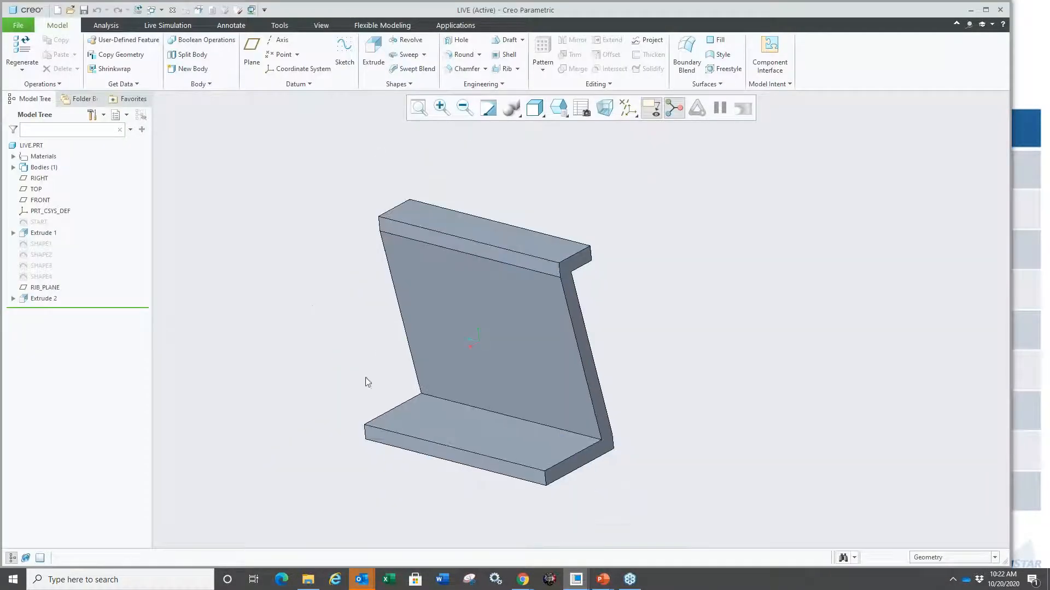
scroll(345, 359, "down", 1)
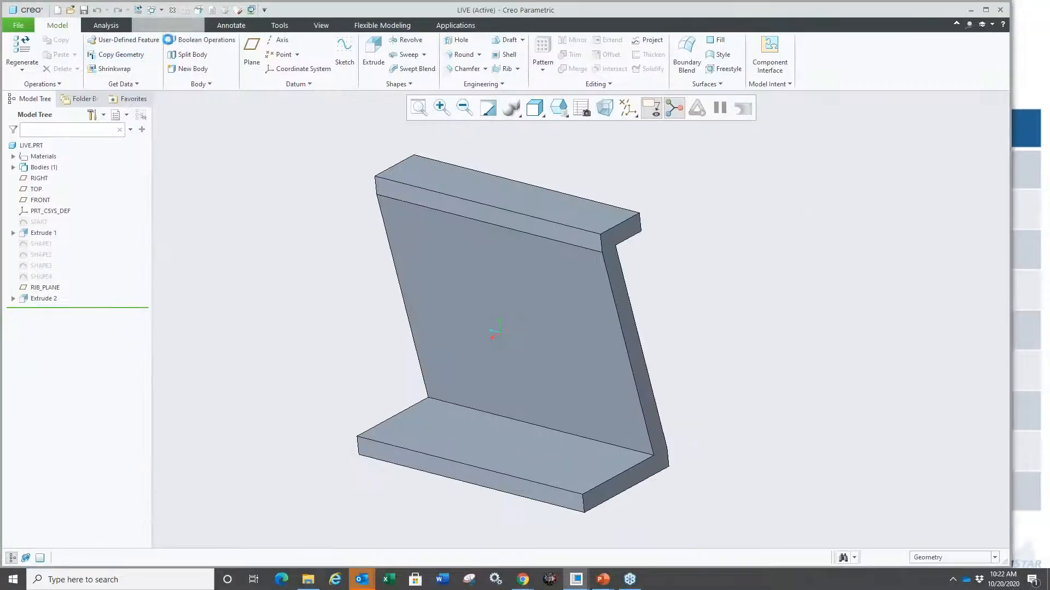
left_click(335, 50)
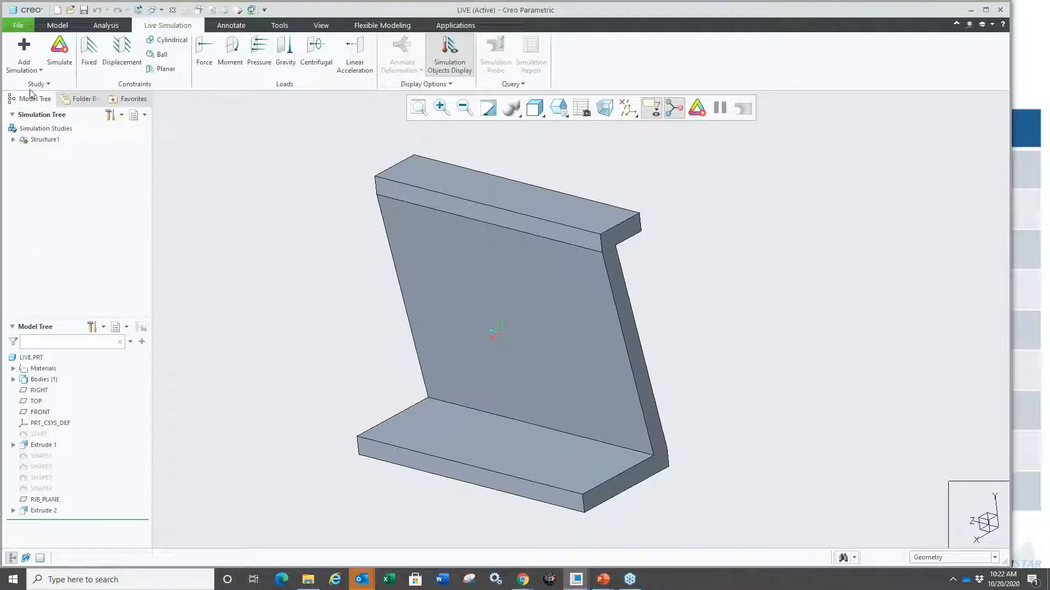
left_click(41, 69)
left_click_drag(84, 89, 108, 72)
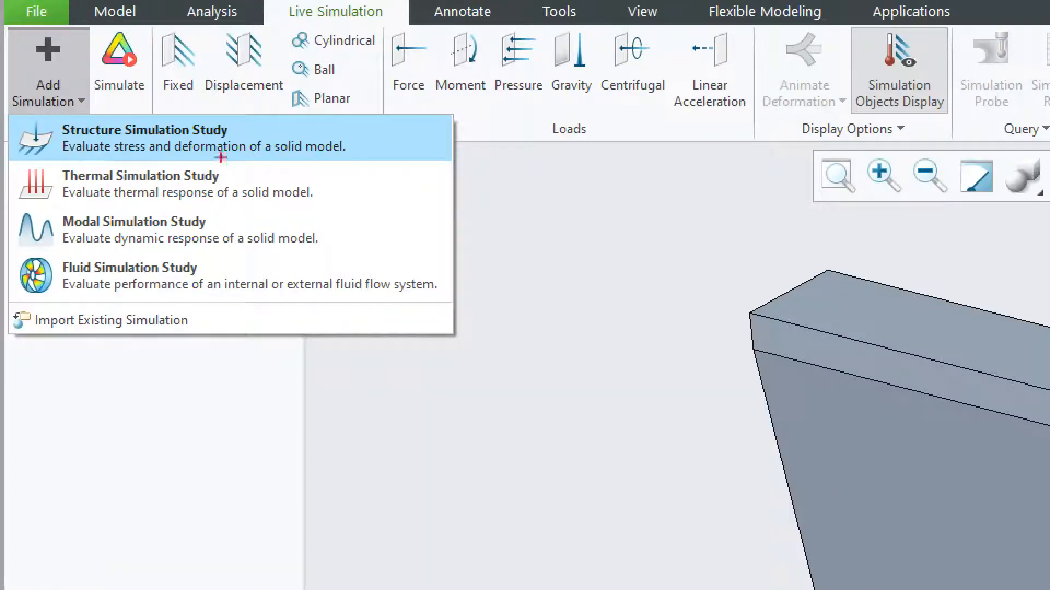
left_click_drag(185, 188, 225, 148)
left_click_drag(185, 241, 243, 200)
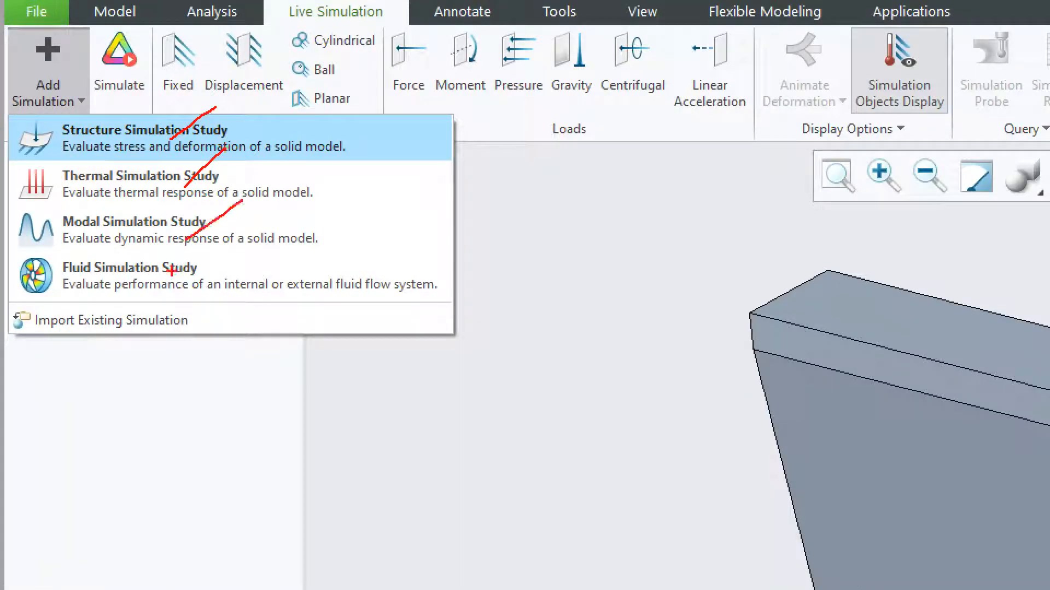
left_click_drag(157, 290, 220, 255)
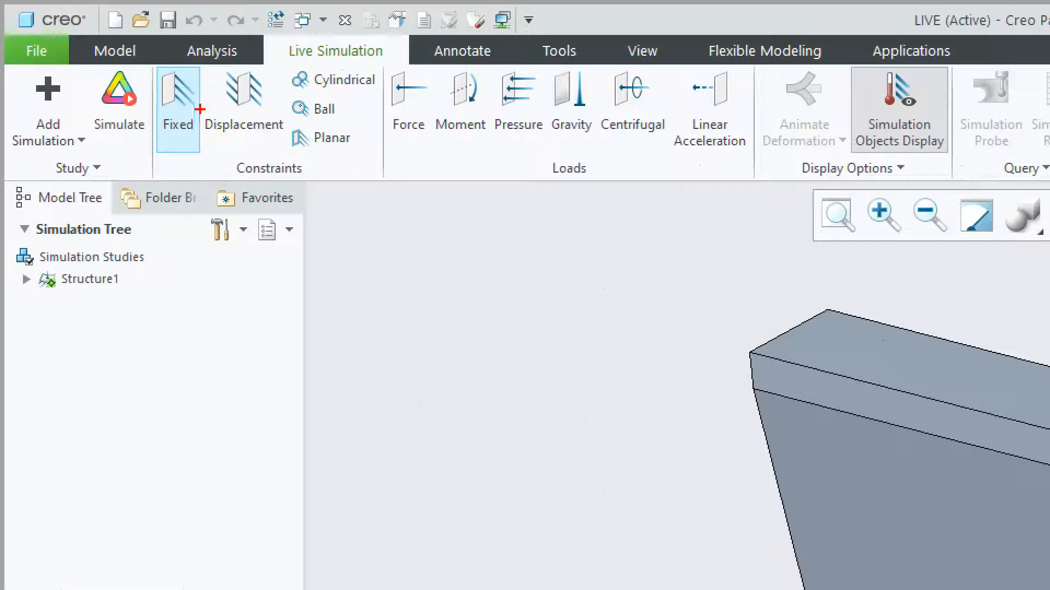
left_click_drag(146, 68, 300, 157)
mouse_move(369, 32)
left_mouse_down()
mouse_move(617, 166)
mouse_move(654, 171)
left_mouse_up()
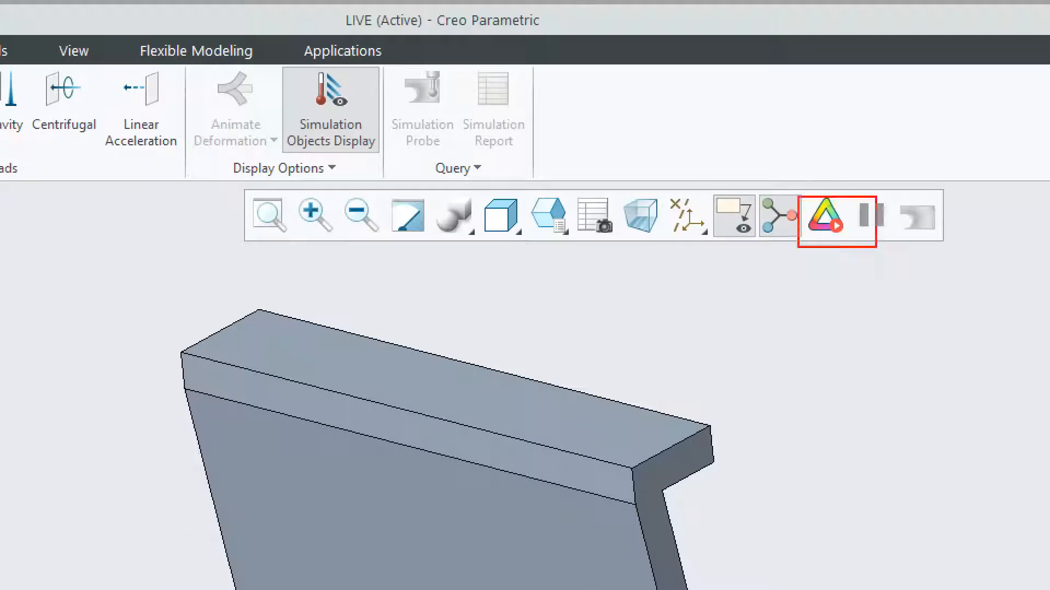
left_click_drag(184, 68, 539, 188, "ctrl")
left_click_drag(438, 76, 539, 146, "ctrl")
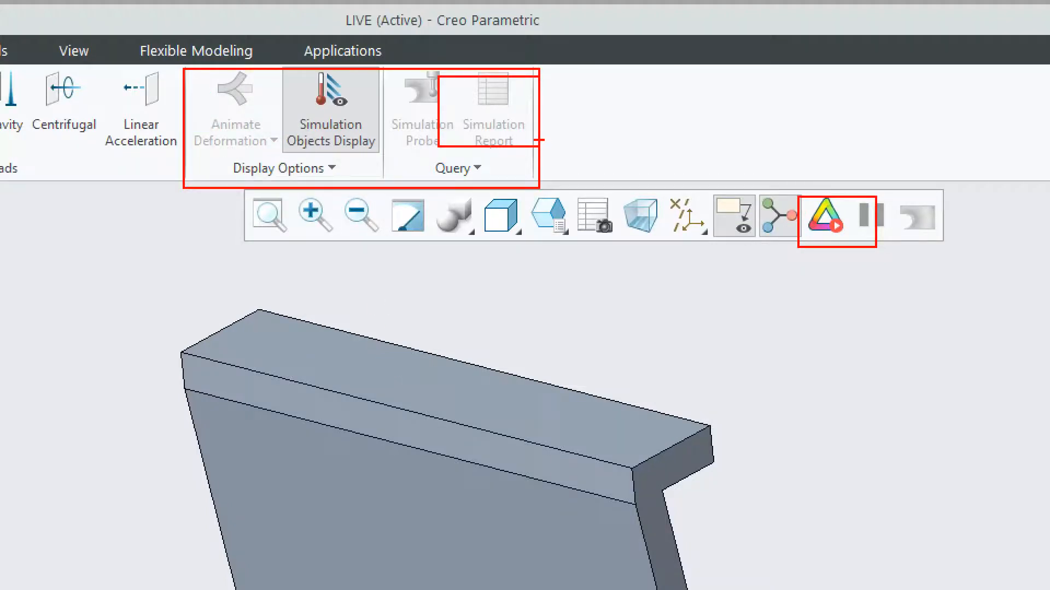
key("Escape")
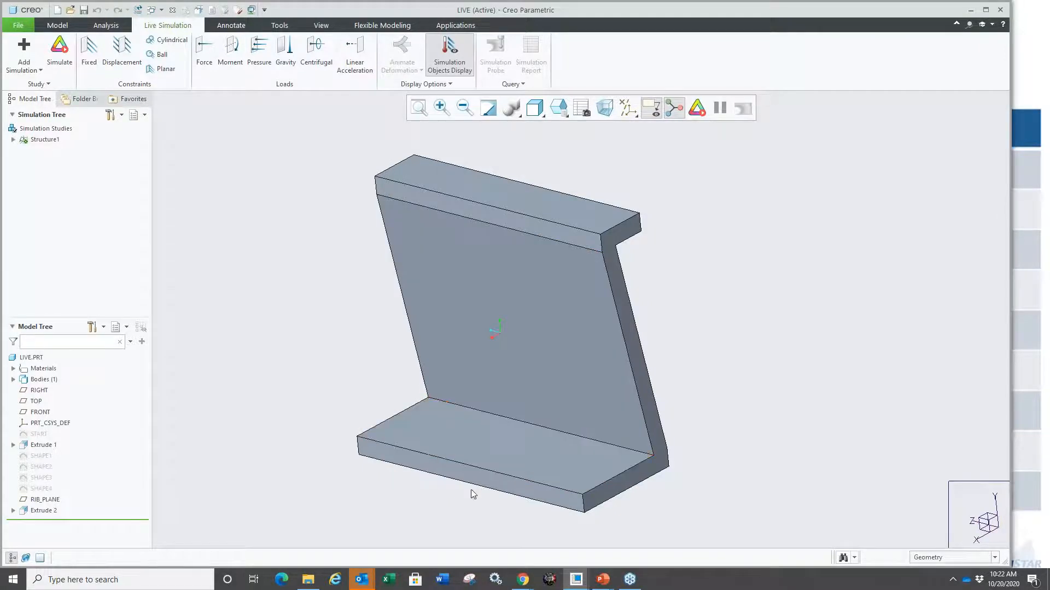
Apply a Fixed constraint to the bottom face of the bracket's lower plate.
middle_click_drag(474, 488, 484, 475)
left_click(484, 474)
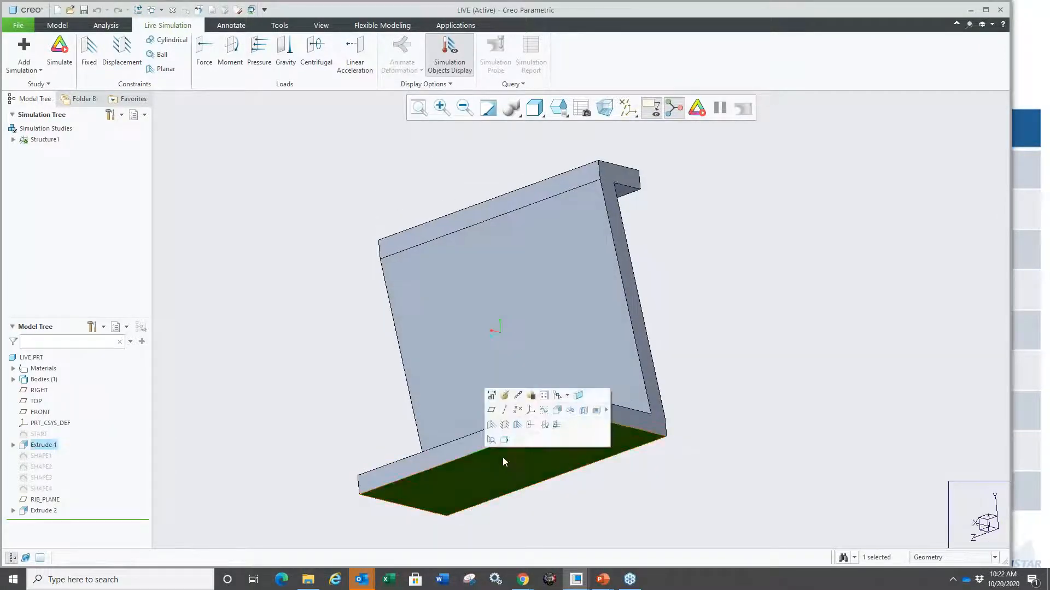
left_click(492, 428)
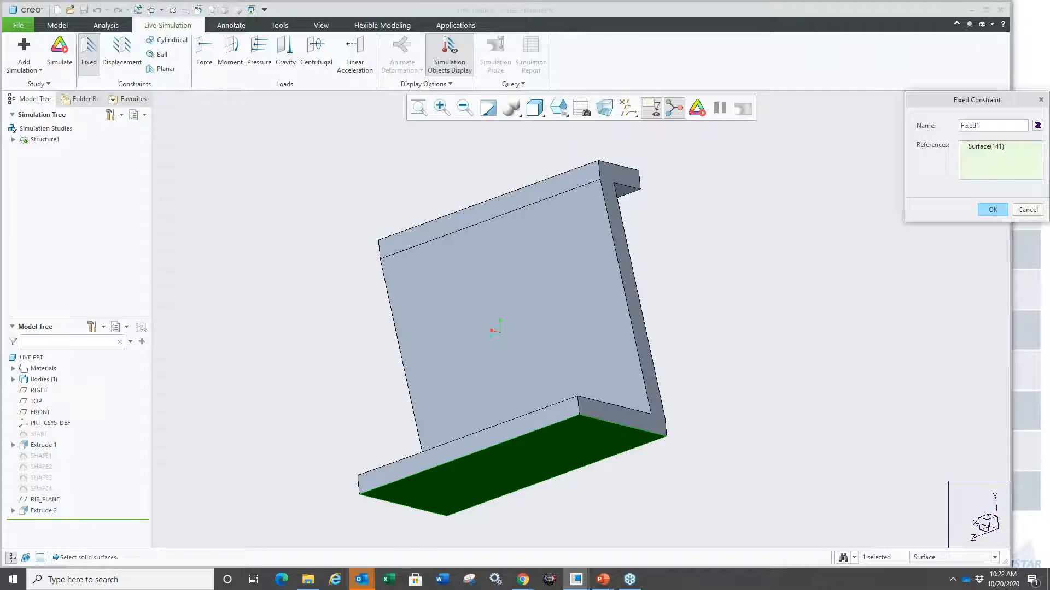
middle_click(315, 328)
left_click(315, 328)
Apply a total force load to the upper plate's top face, defined by directional components in lbf and acting downward along Y.
mouse_move(315, 328)
middle_mouse_down()
mouse_move(322, 345)
mouse_move(307, 344)
middle_mouse_up()
left_click(504, 184)
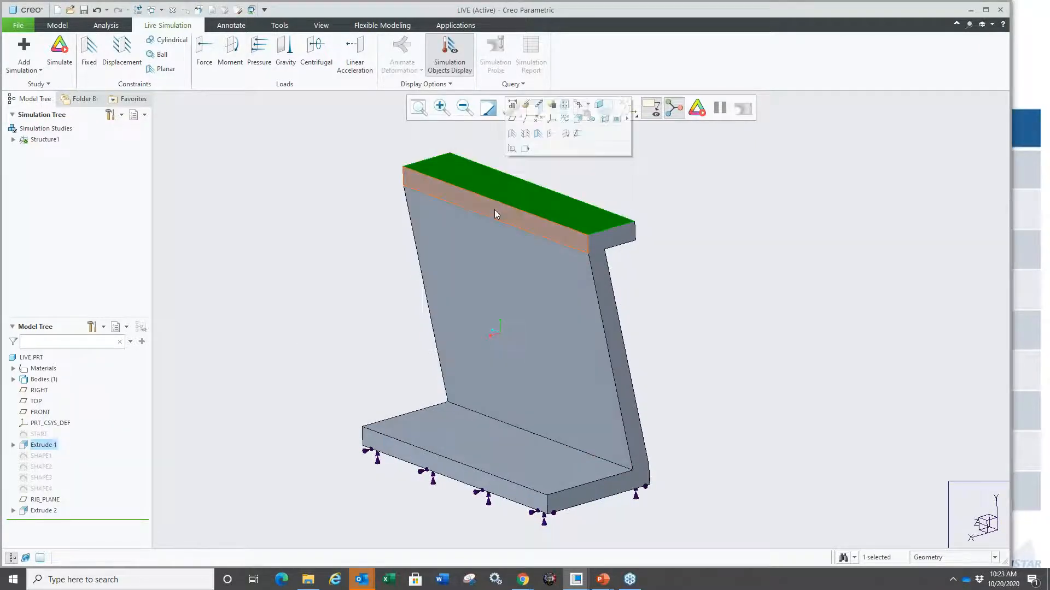
left_click(552, 135)
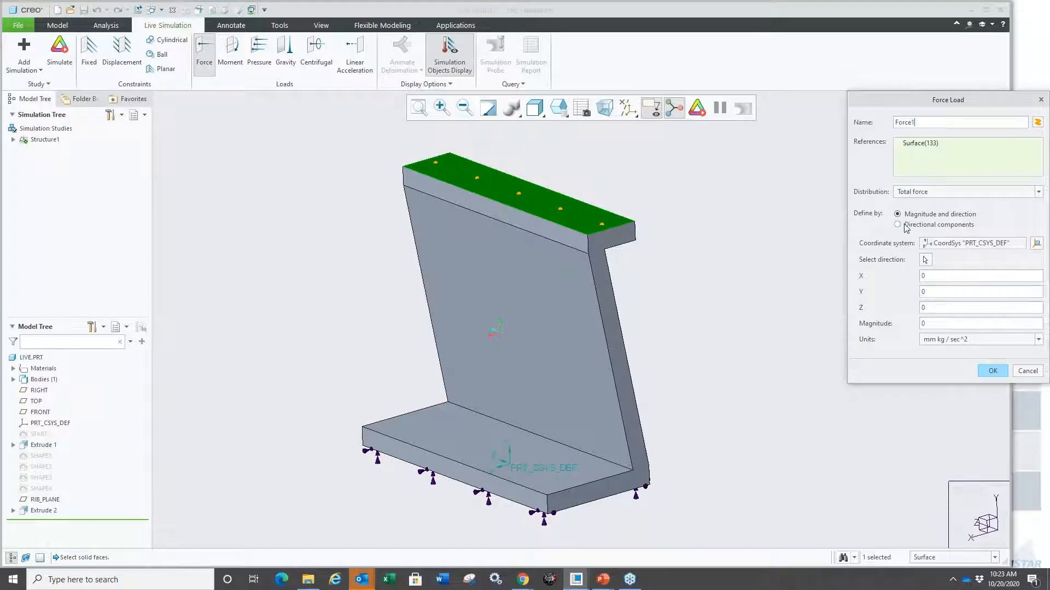
left_click(906, 225)
left_click(940, 308)
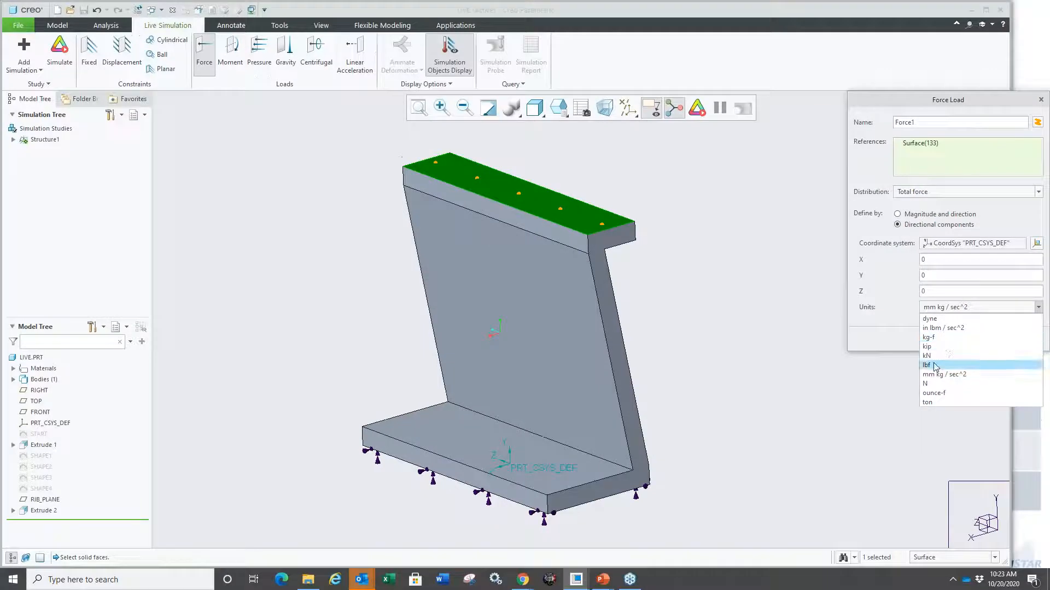
left_click(936, 365)
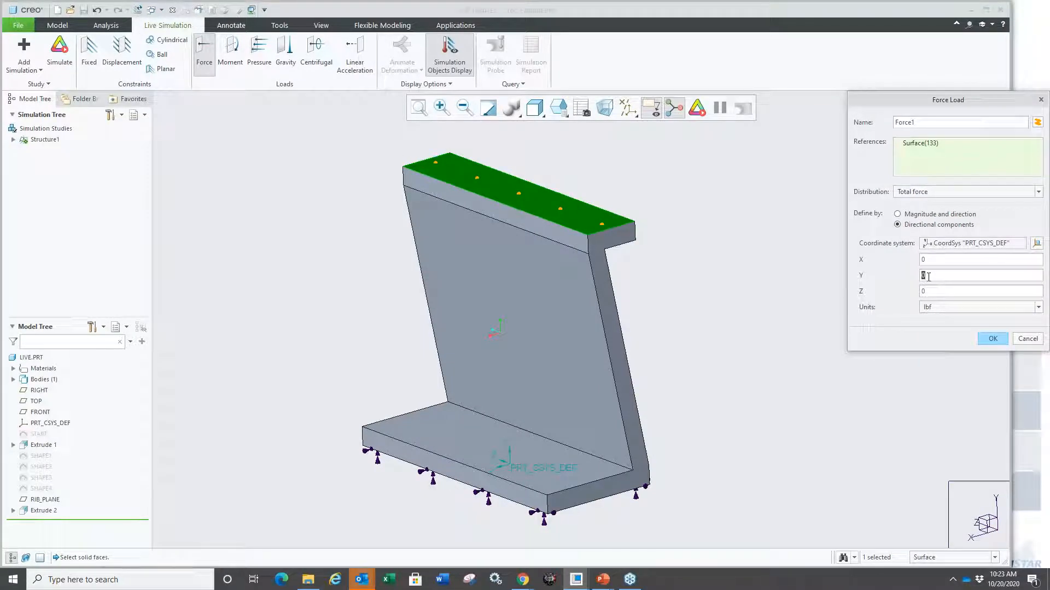
left_click(992, 339)
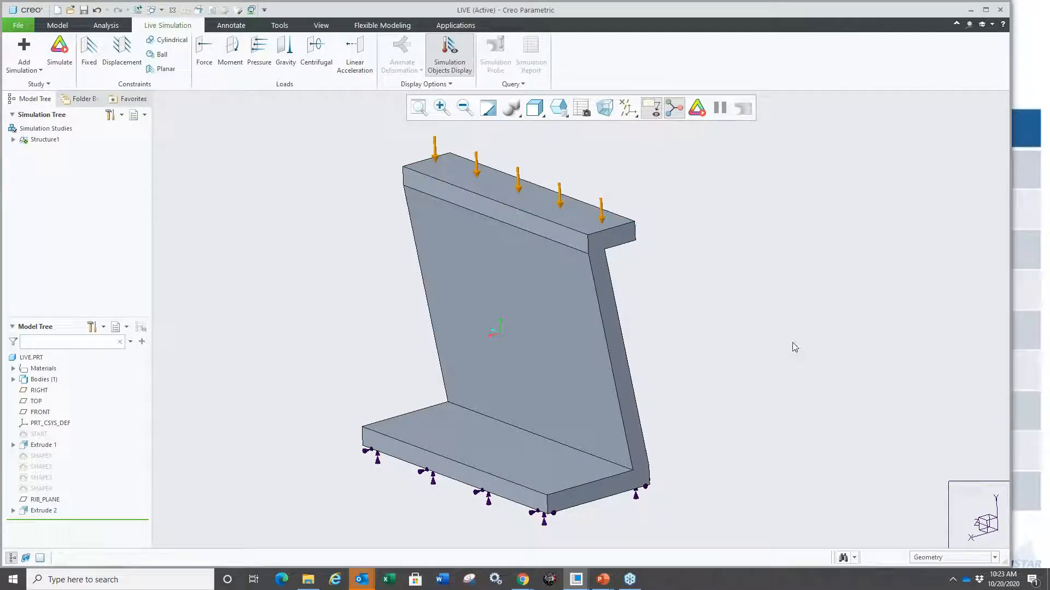
Check the bracket's assigned material, then run the live simulation and animate its deformation.
left_click(13, 369)
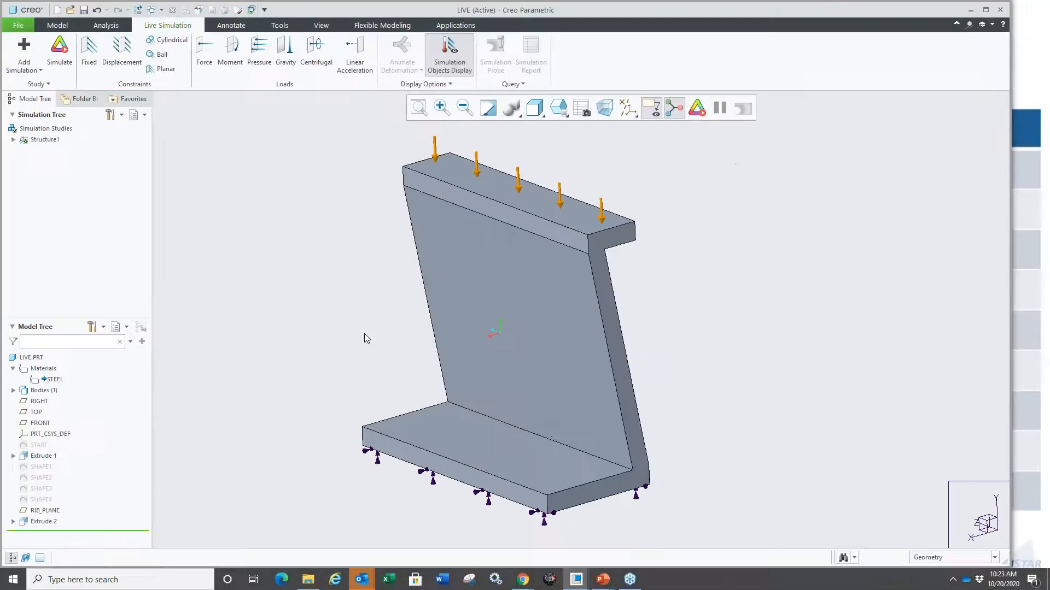
left_click(697, 113)
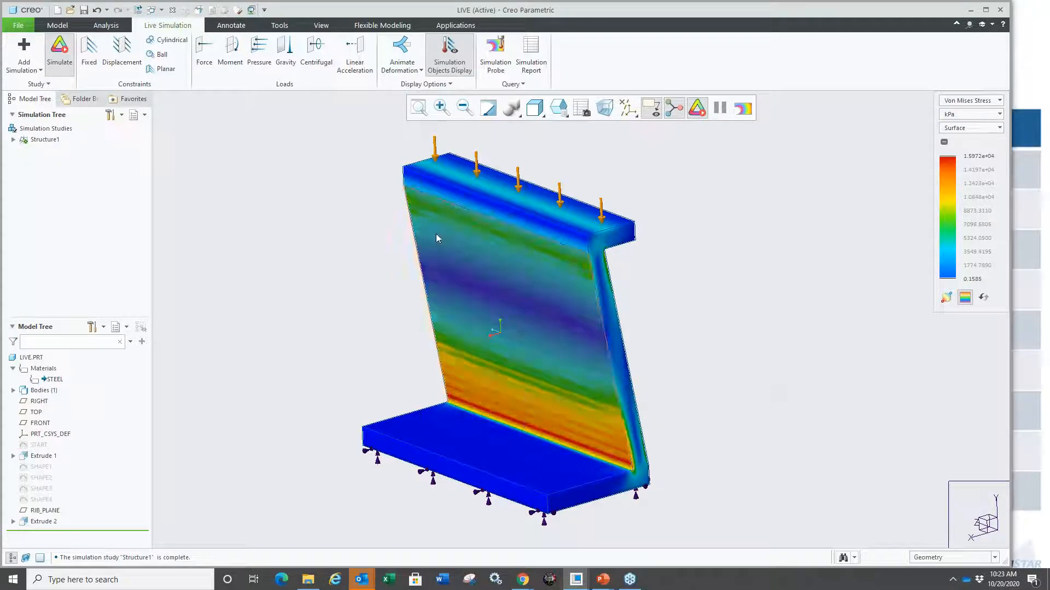
left_click(405, 52)
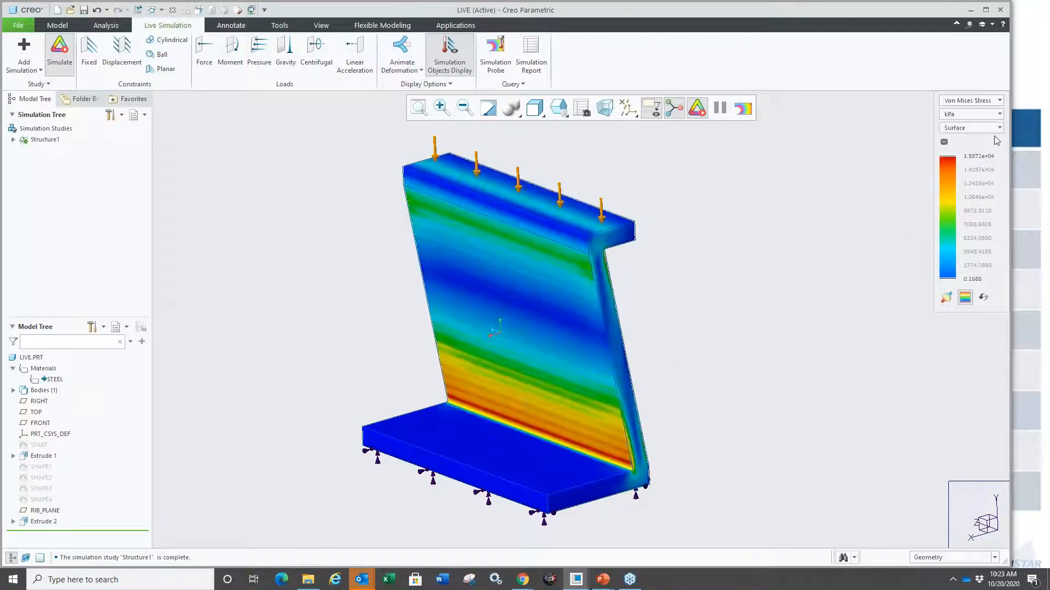
Set the Von Mises stress results to MPa and show the minimum and maximum stress locations on the bracket.
left_click(998, 114)
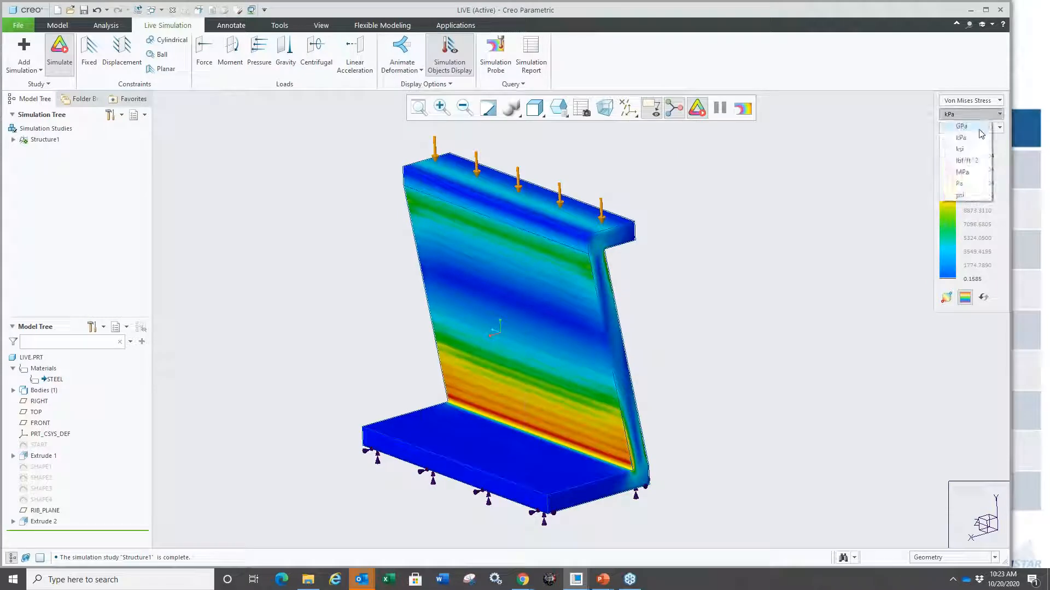
left_click(963, 172)
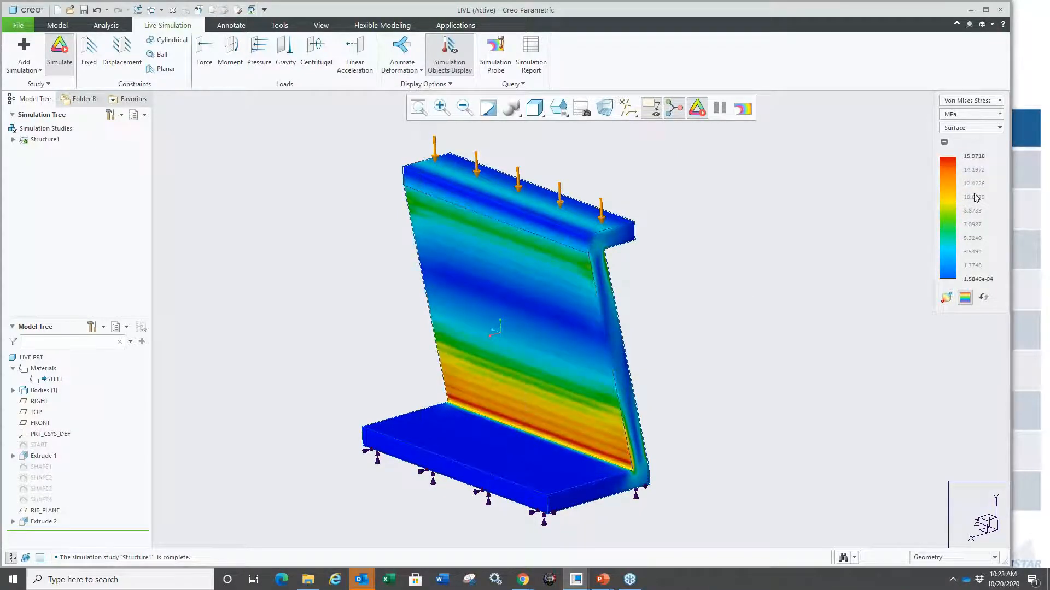
left_click(946, 298)
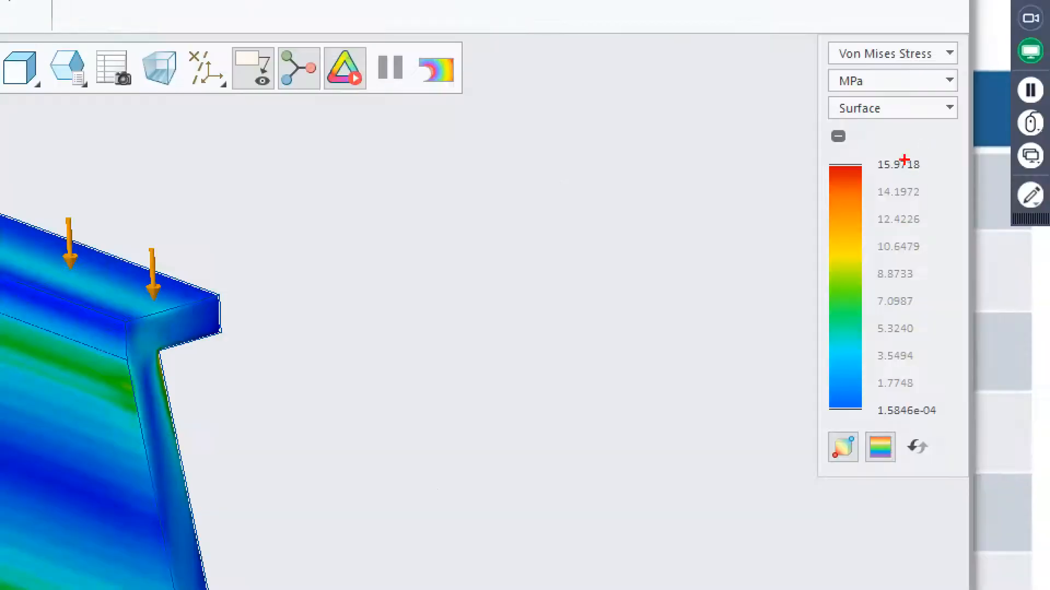
mouse_move(807, 71)
left_mouse_down()
mouse_move(965, 185)
mouse_move(972, 126)
left_mouse_up()
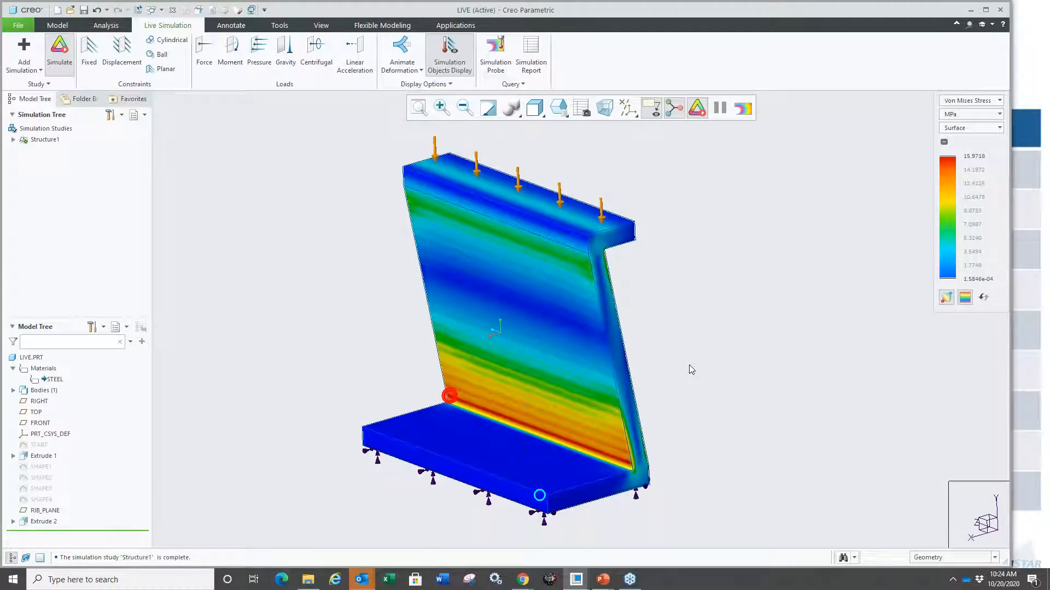
Return from the simulation environment to part modelling with the live simulation left on.
left_click(56, 25)
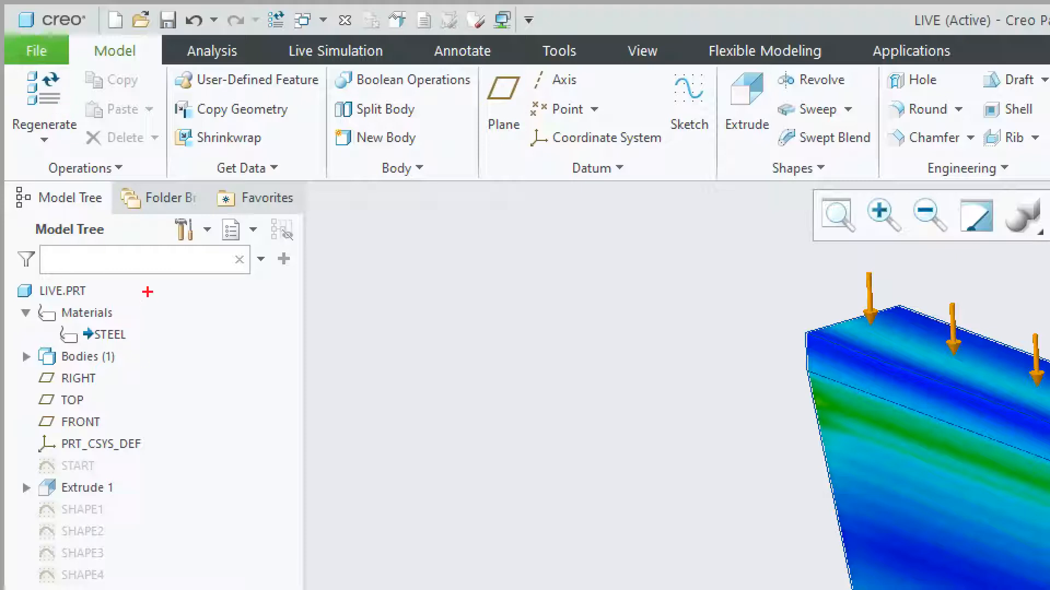
mouse_move(7, 56)
left_mouse_down()
mouse_move(835, 173)
mouse_move(1022, 177)
left_mouse_up()
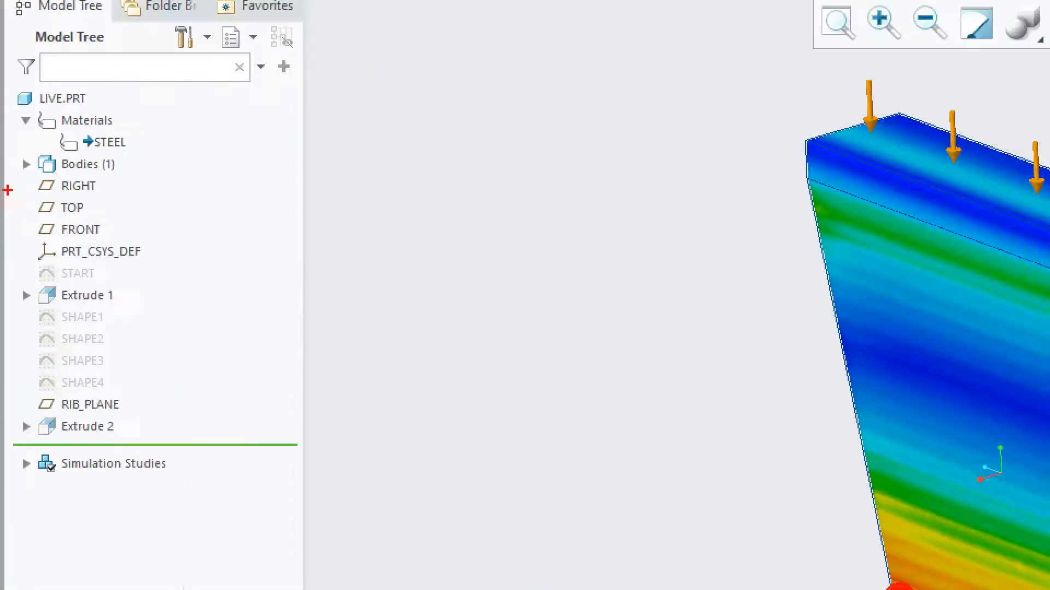
left_click_drag(2, 128, 167, 433)
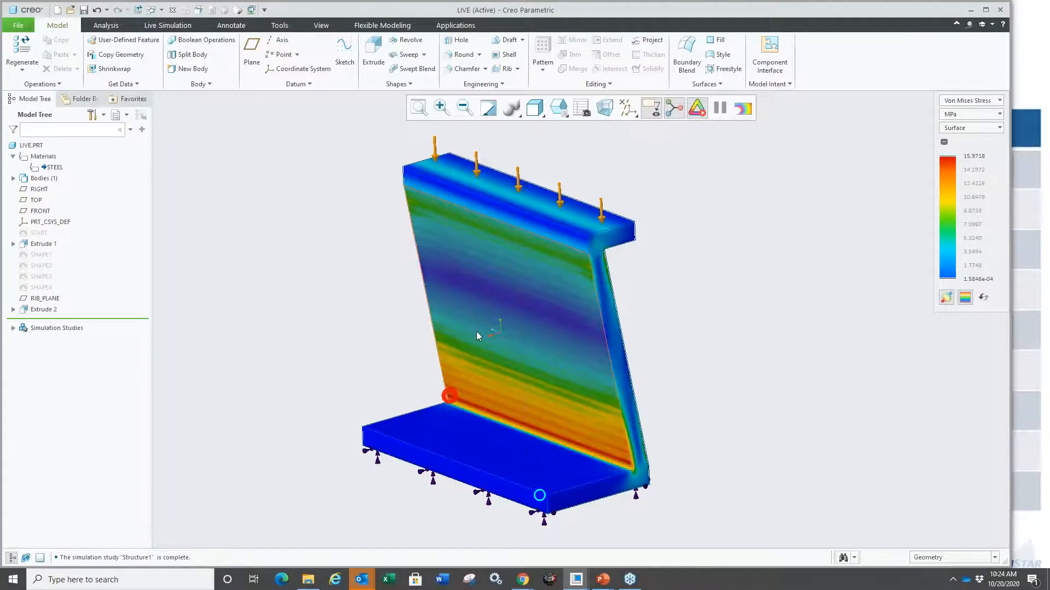
Redefine Extrude 2 to use the SHAPE2 sketch and check the bracket's maximum Von Mises stress.
left_click(524, 341)
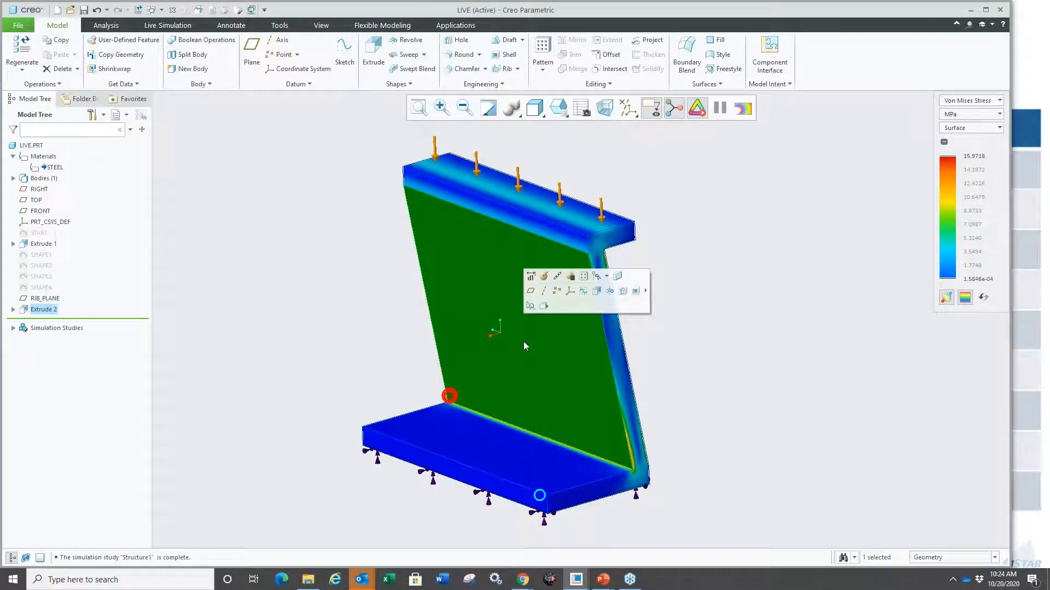
left_click(544, 276)
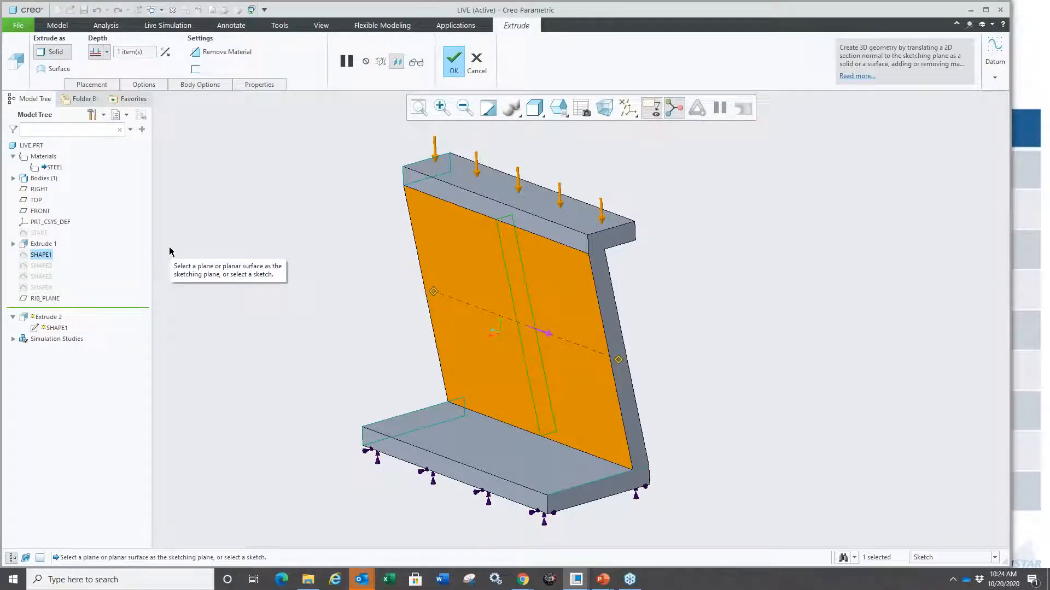
left_click(41, 266)
mouse_move(265, 344)
middle_mouse_down()
mouse_move(264, 322)
mouse_move(218, 310)
mouse_move(253, 307)
mouse_move(264, 326)
middle_mouse_up()
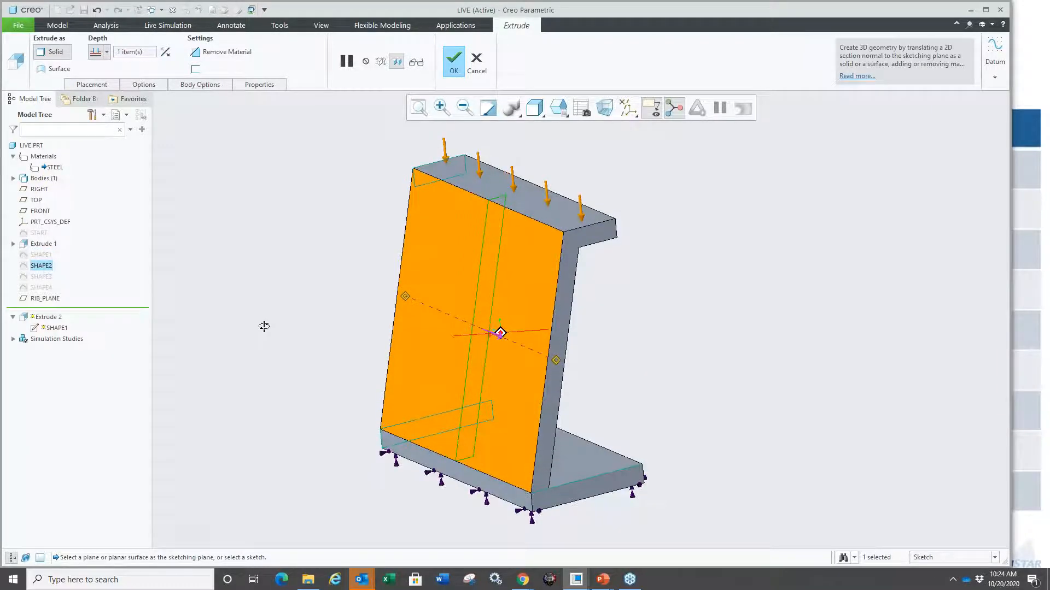
middle_click(281, 312)
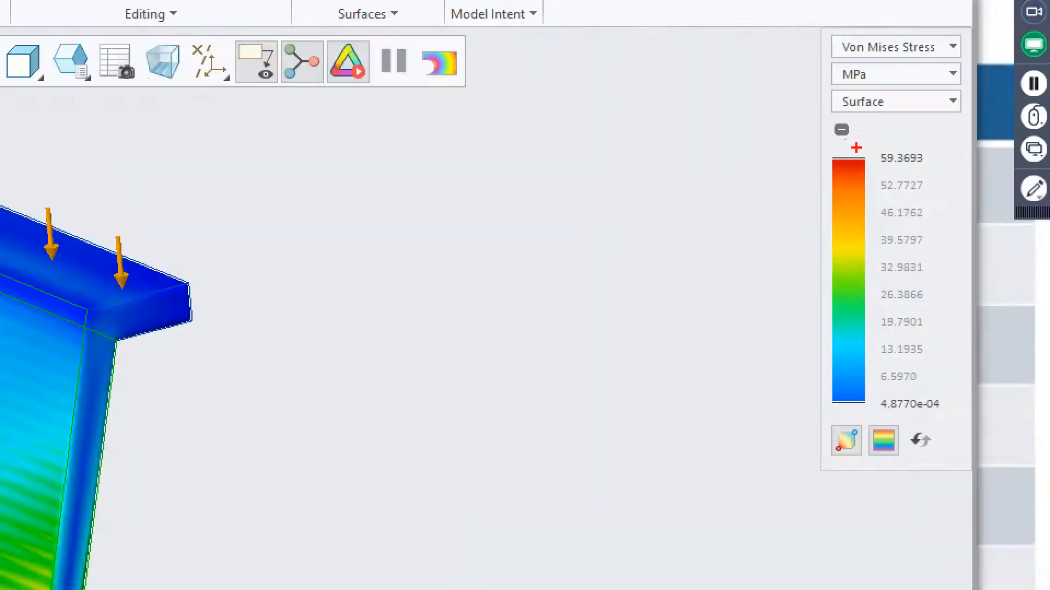
left_click_drag(928, 148, 999, 162)
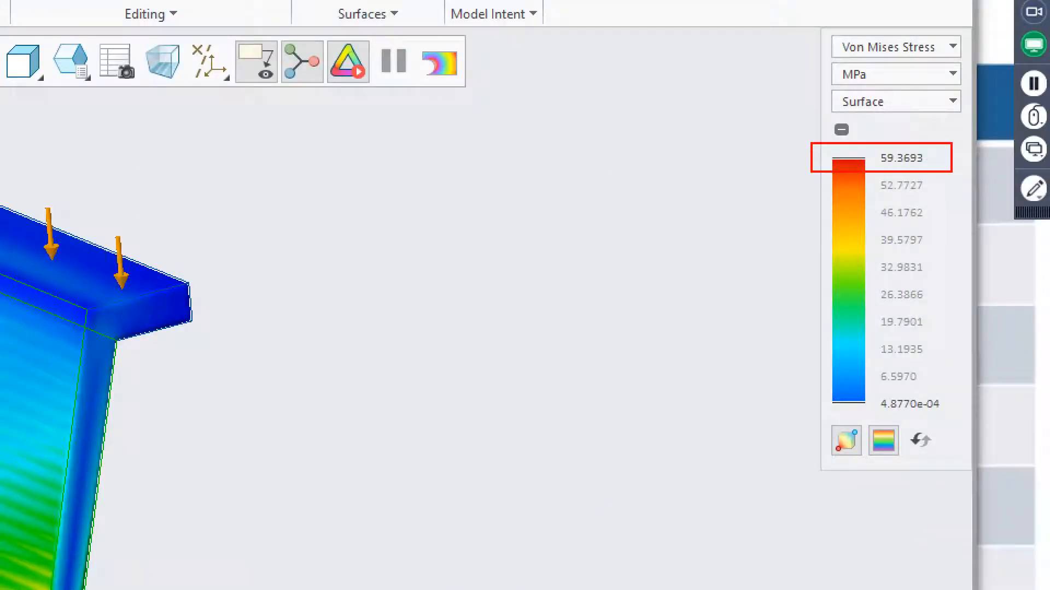
left_click_drag(866, 170, 890, 134)
left_click_drag(844, 85, 853, 69)
key("Escape")
middle_click_drag(667, 369, 631, 344)
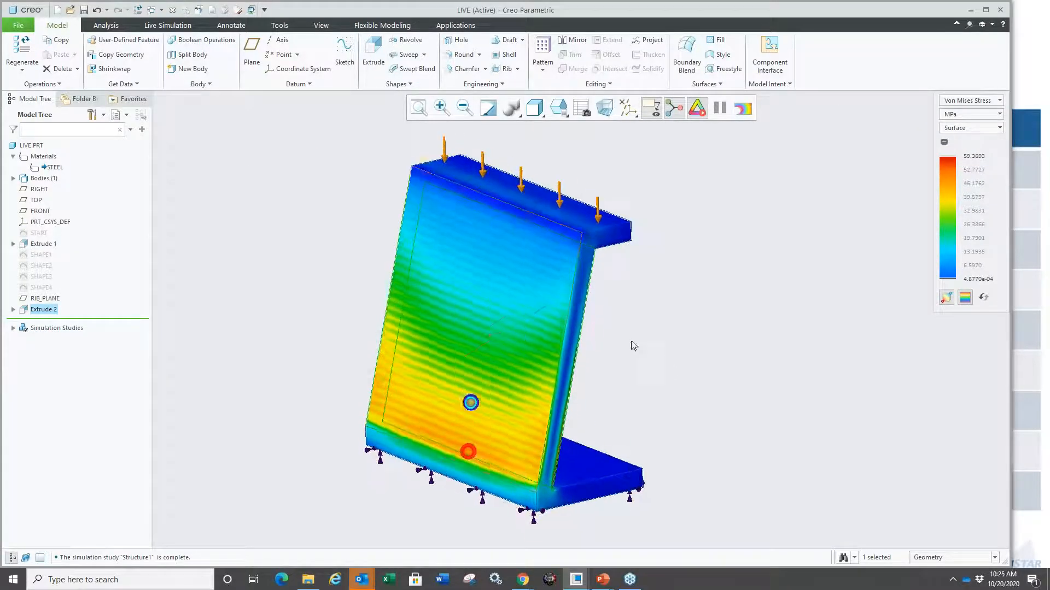
Redefine Extrude 2 to use the SHAPE3 sketch and check the bracket's maximum Von Mises stress.
left_click(533, 329)
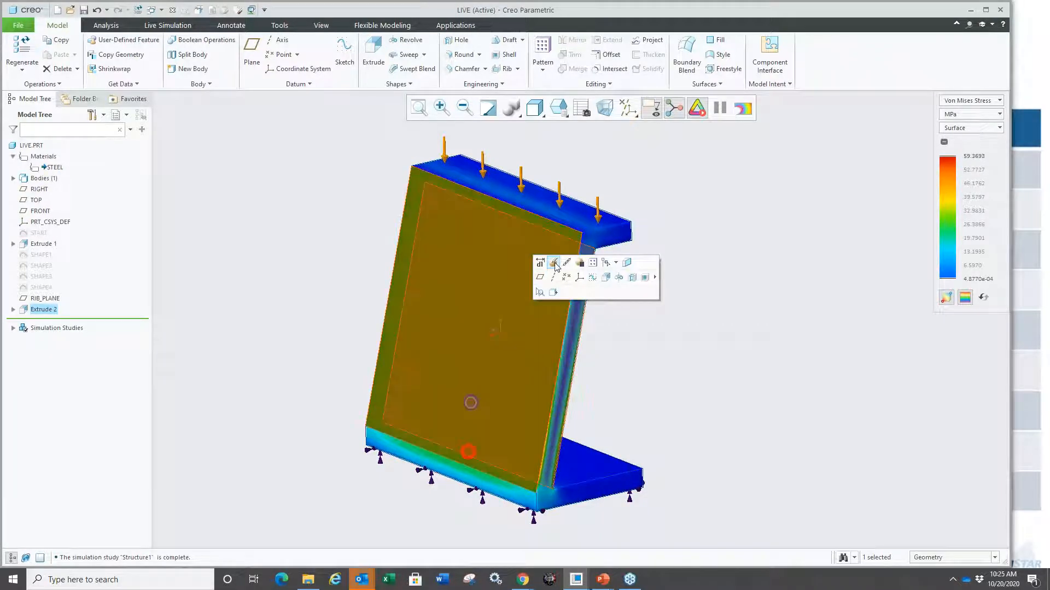
left_click(554, 264)
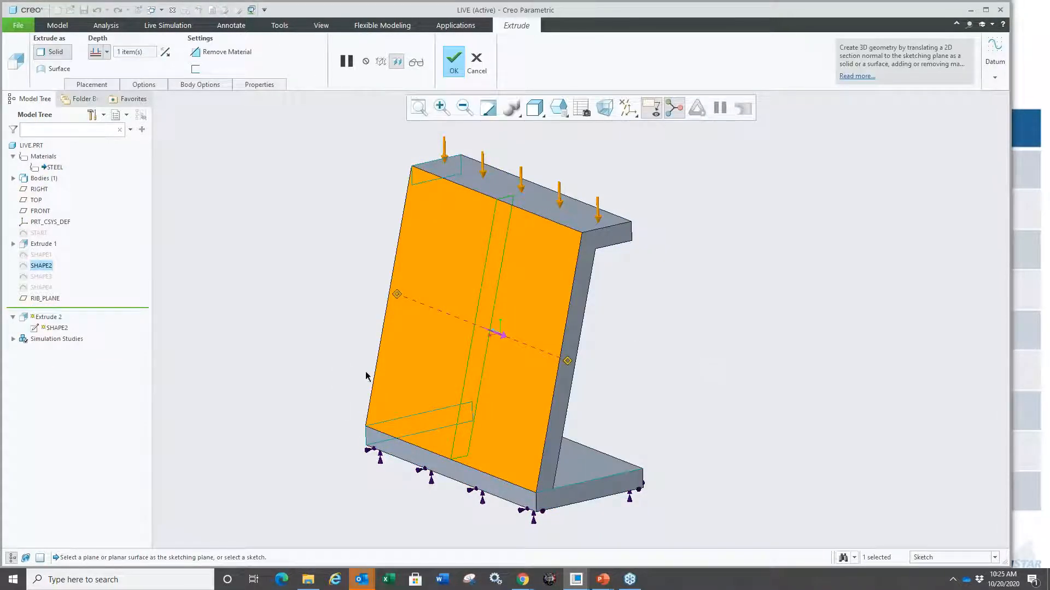
left_click(45, 277)
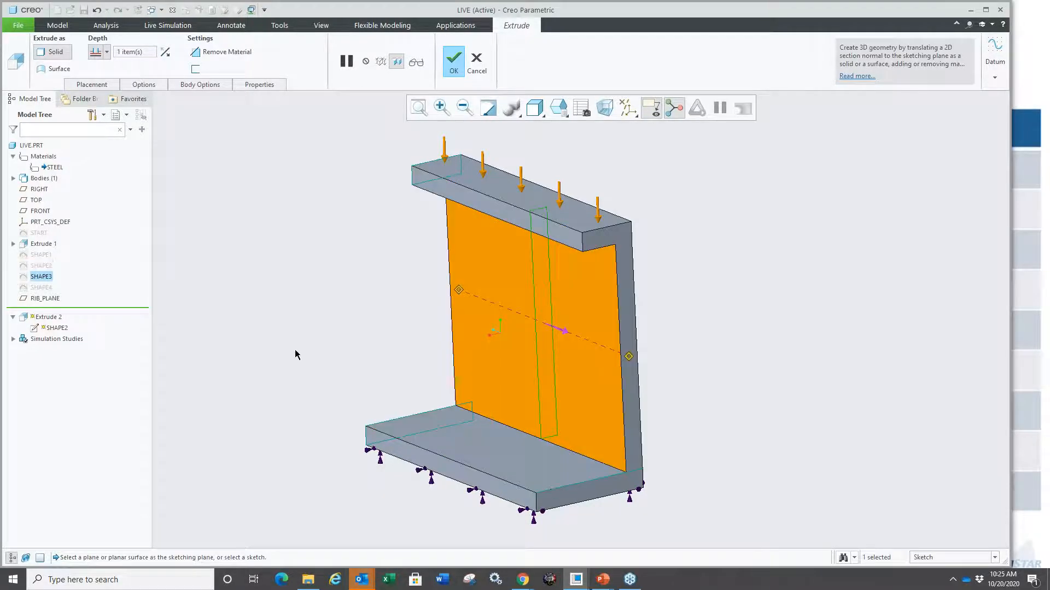
middle_click(290, 344)
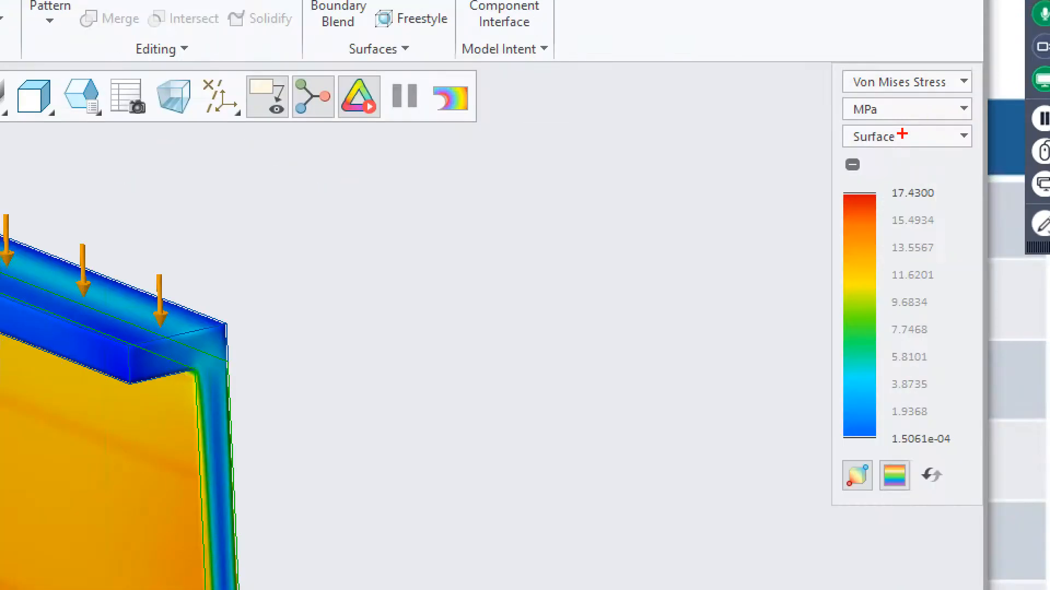
left_click_drag(814, 176, 951, 210)
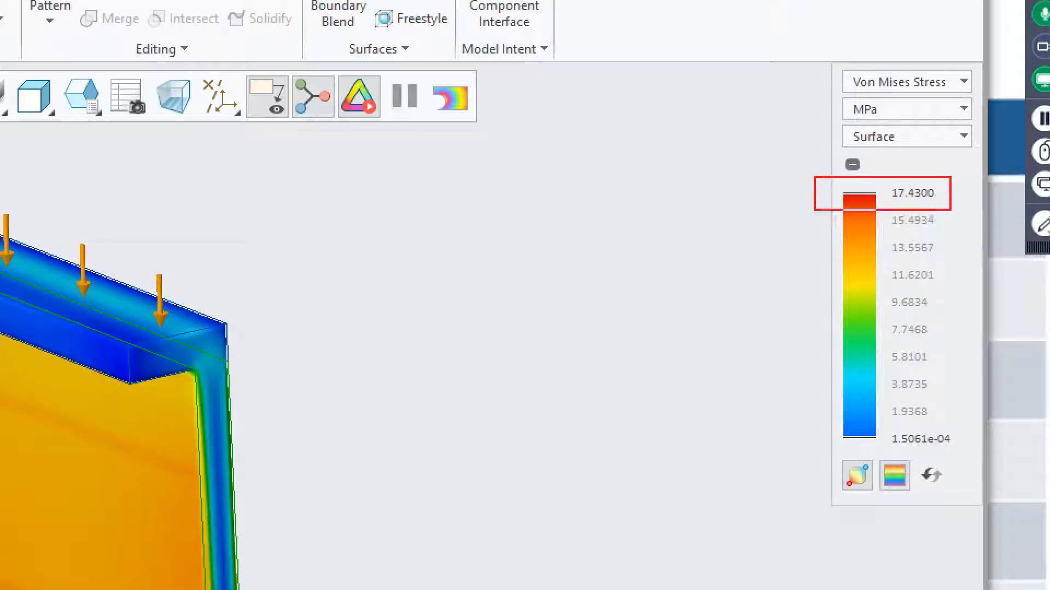
left_click_drag(818, 111, 848, 69)
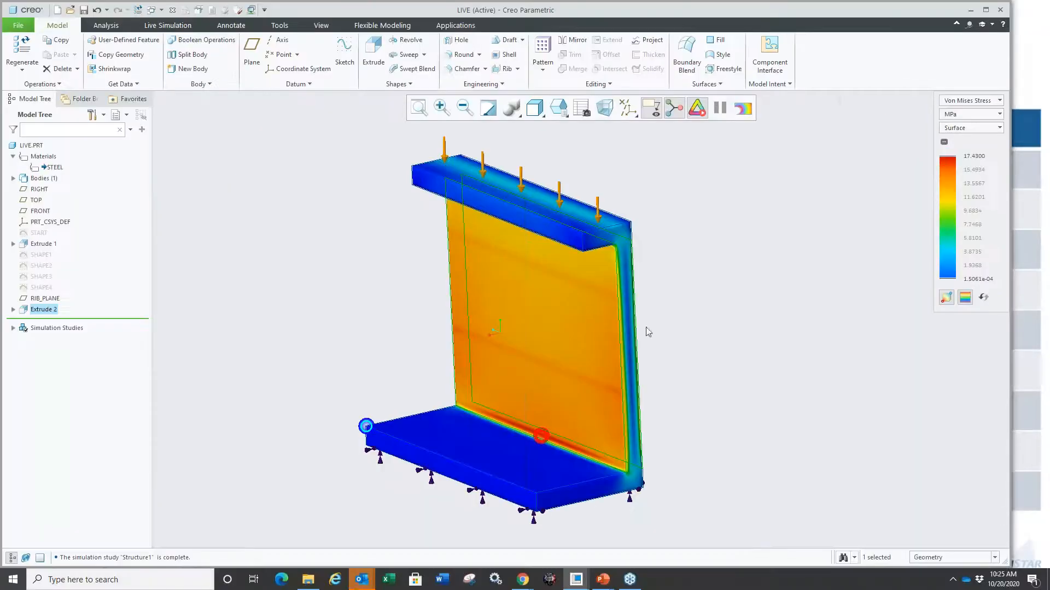
Redefine Extrude 2 to use the SHAPE4 sketch and check the bracket's maximum Von Mises stress.
left_click(561, 337)
left_click(583, 274)
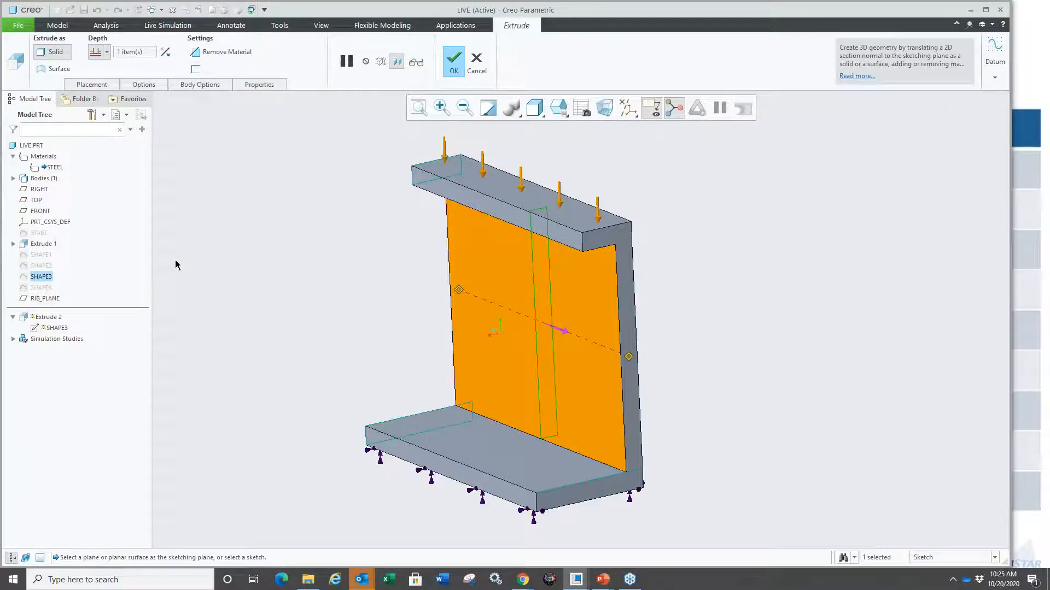
left_click(42, 288)
mouse_move(333, 342)
middle_mouse_down()
mouse_move(301, 335)
mouse_move(347, 351)
middle_mouse_up()
middle_click(309, 306)
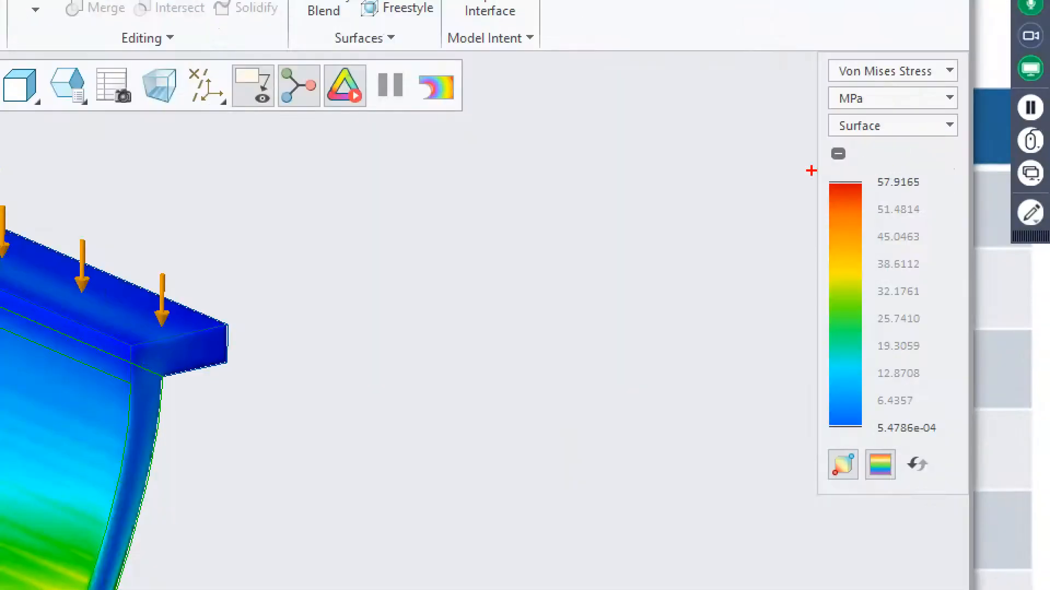
left_click_drag(929, 150, 1004, 162)
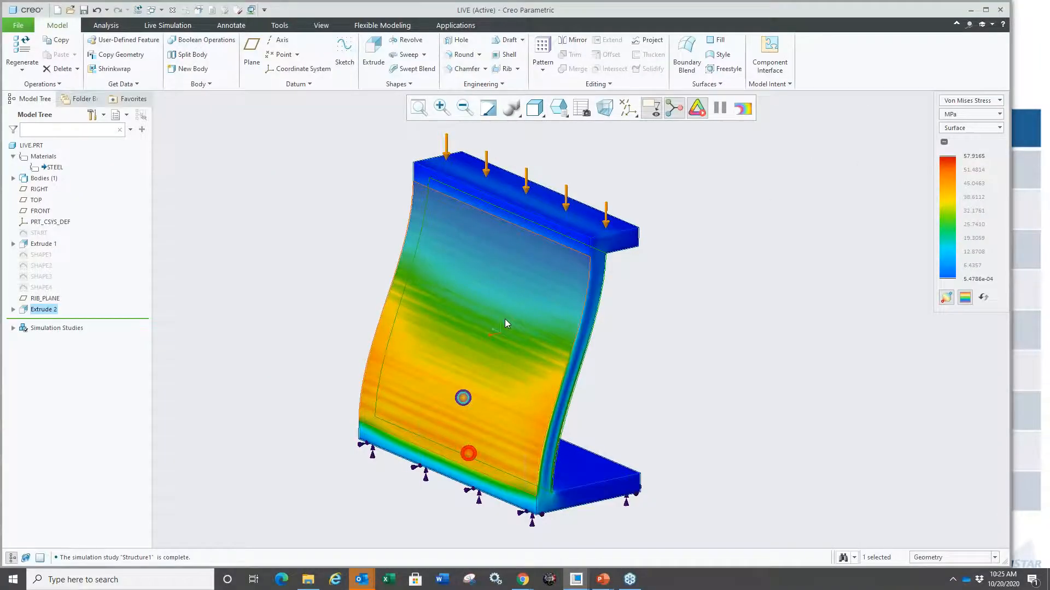
Redefine Extrude 2 to use the SHAPE1 sketch again and let the live simulation update.
left_click(352, 373)
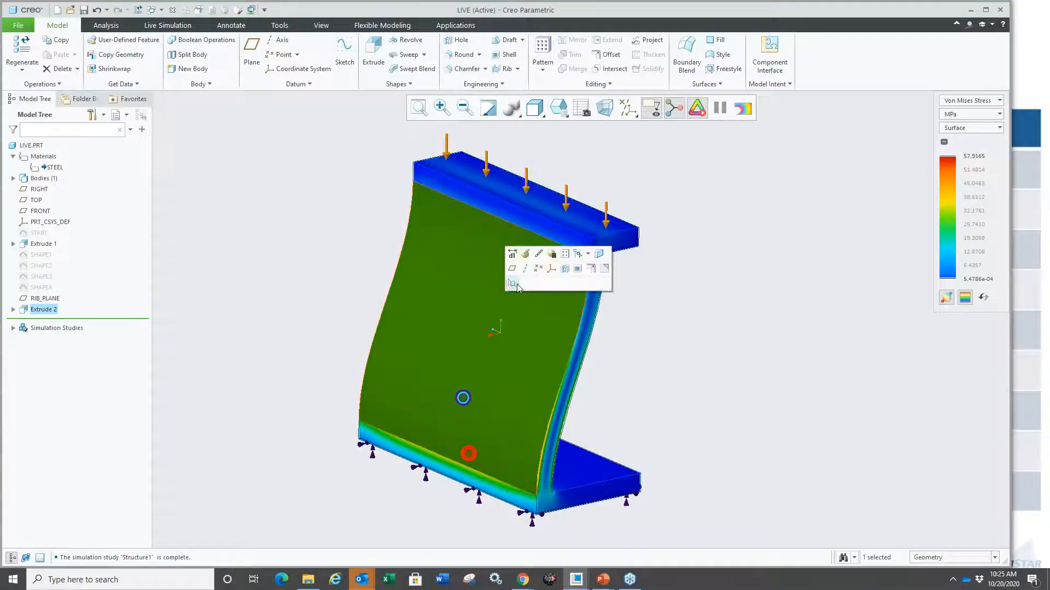
left_click(525, 254)
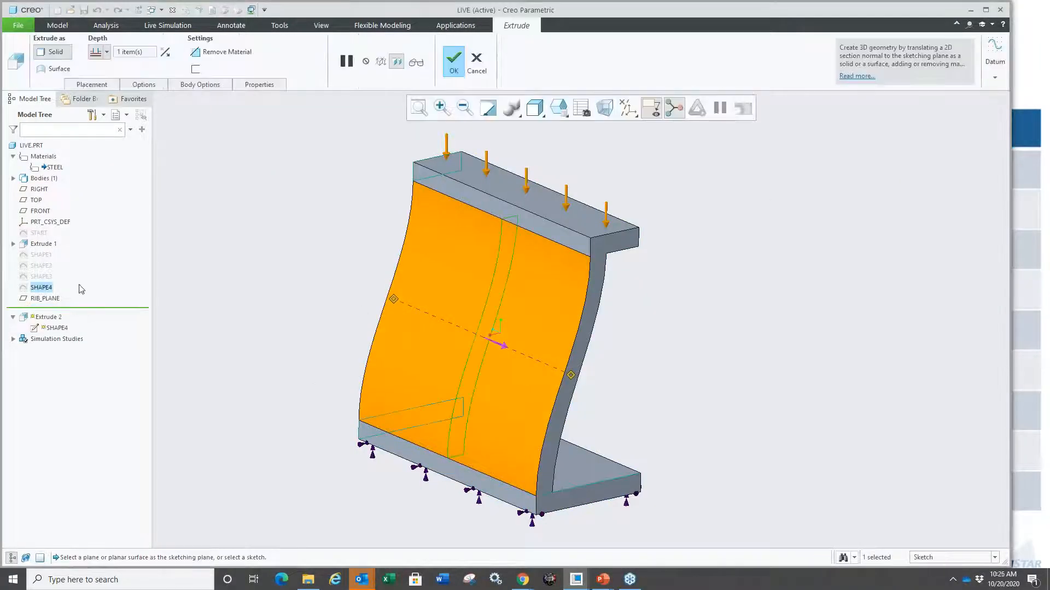
left_click(41, 254)
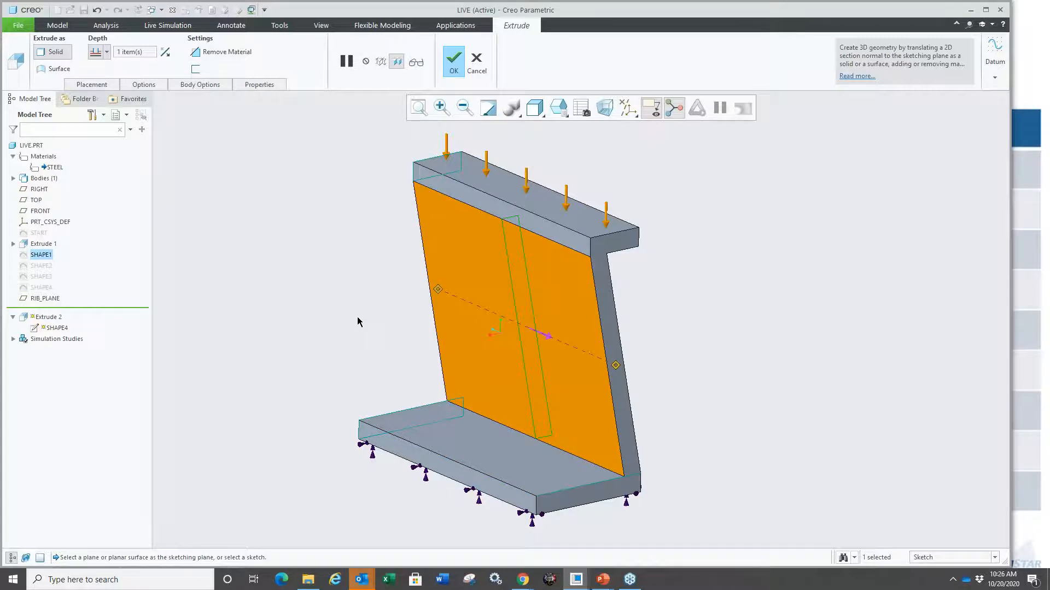
middle_click(358, 322)
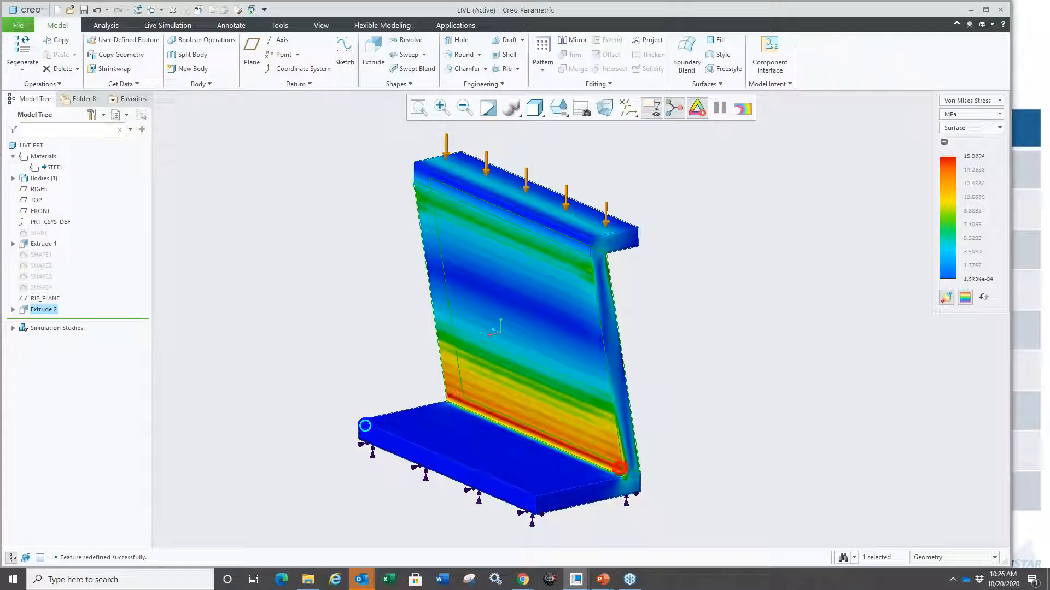
mouse_move(363, 328)
middle_mouse_down()
mouse_move(337, 314)
mouse_move(376, 333)
middle_mouse_up()
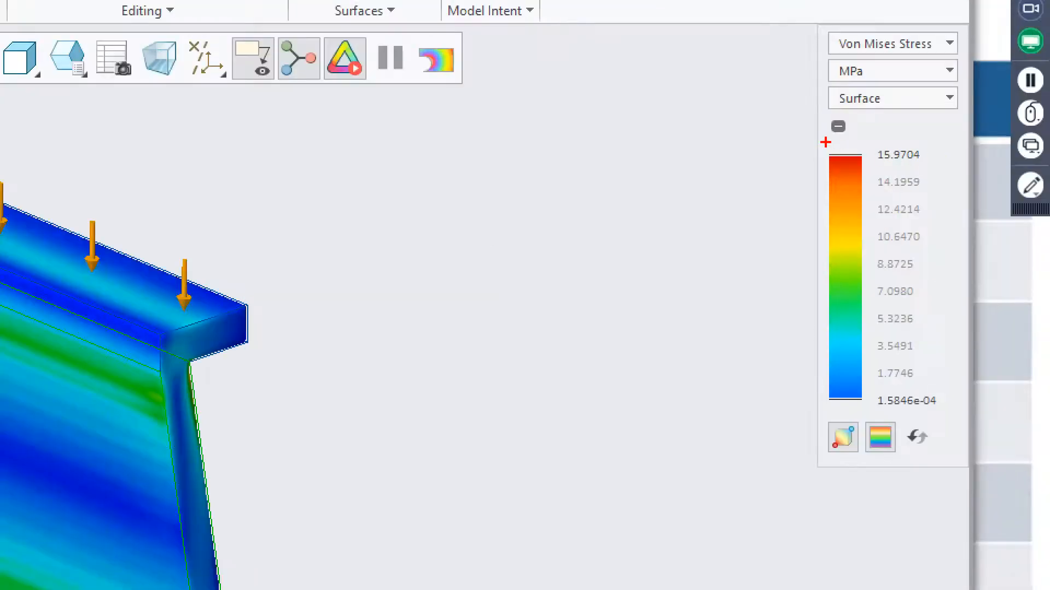
Round the edge where the web meets the base's top face and check the updated maximum Von Mises stress.
left_click_drag(938, 149, 998, 163)
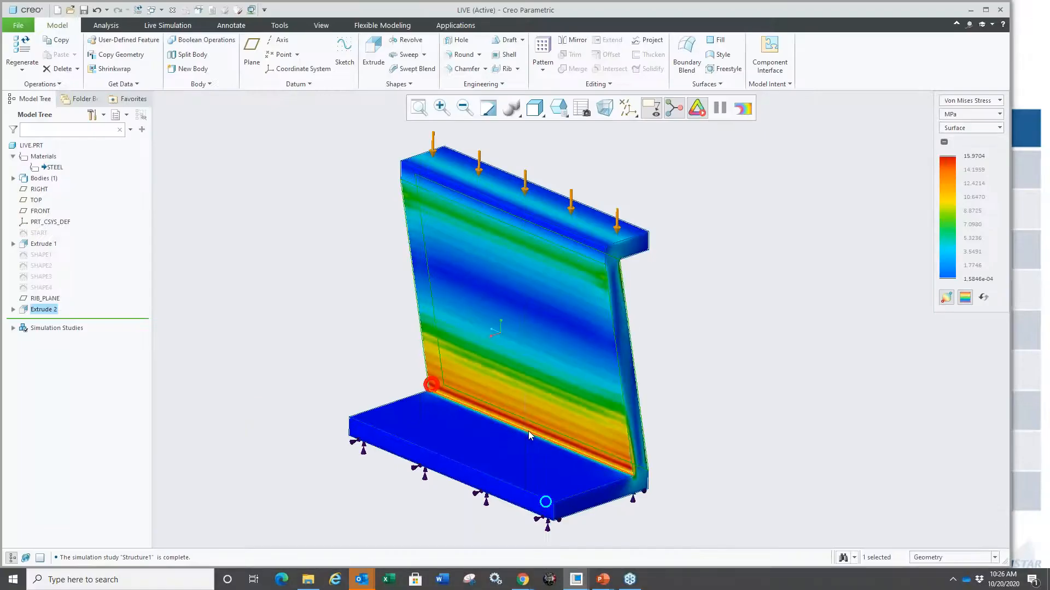
left_click(529, 433)
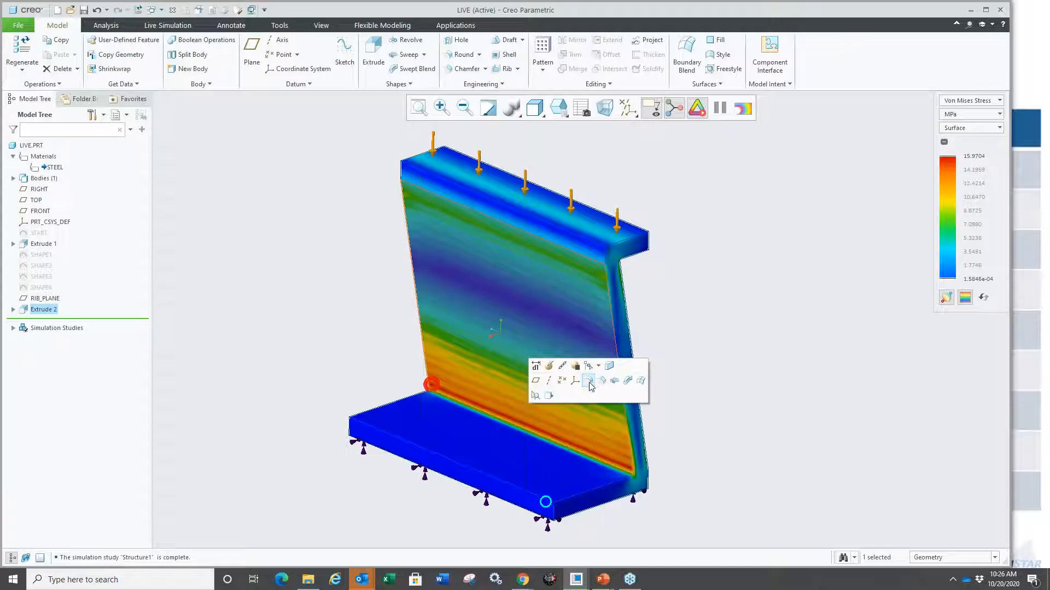
left_click_drag(530, 433, 508, 440)
middle_click(767, 376)
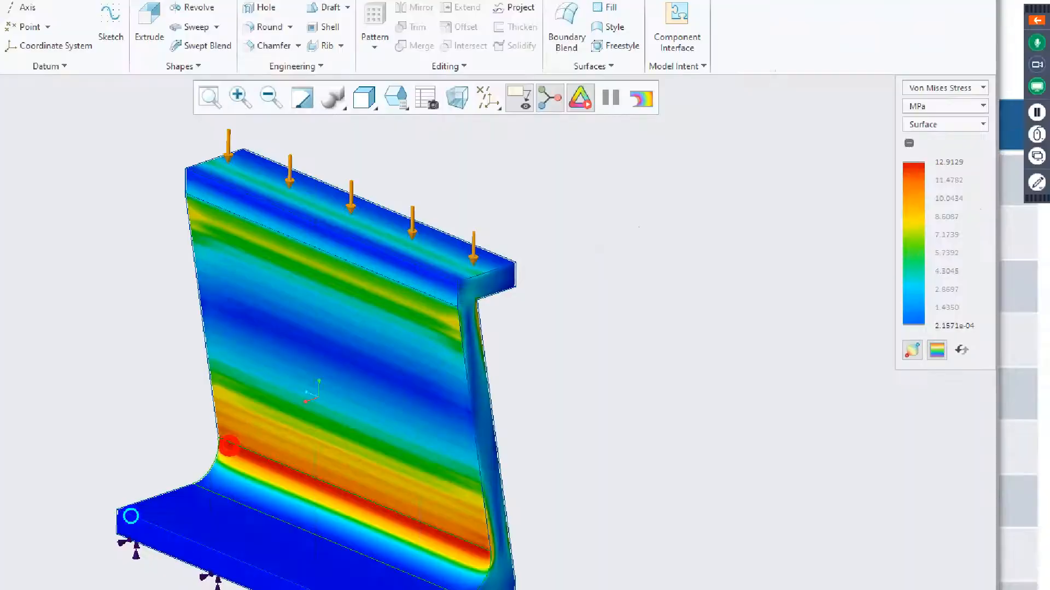
left_click_drag(875, 149, 990, 173)
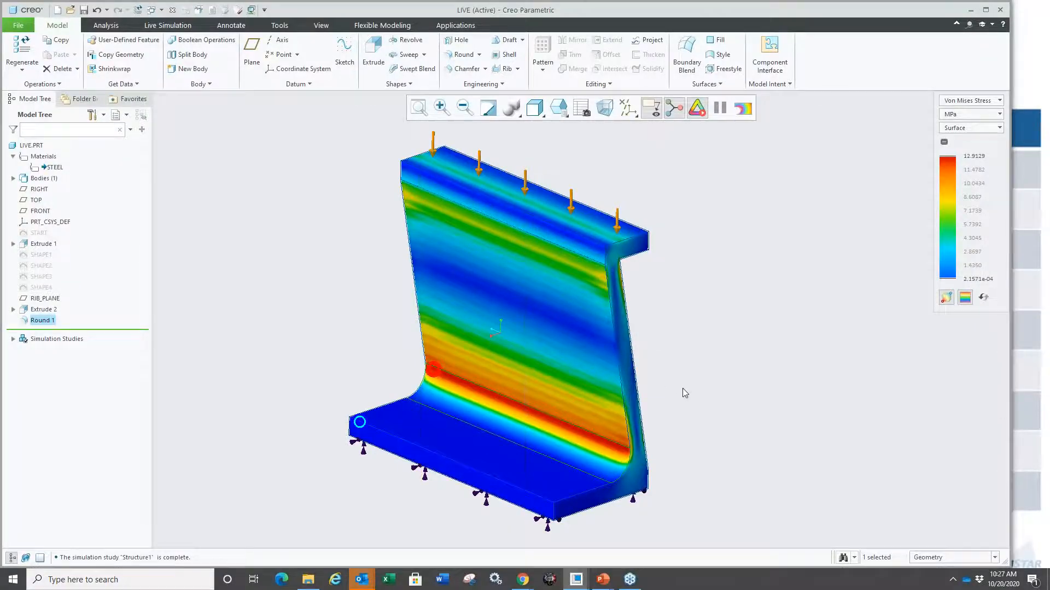
Chamfer the inner edge between the top flange's underside and the back of the web, enlarging it well down the web.
middle_click_drag(682, 393, 431, 276)
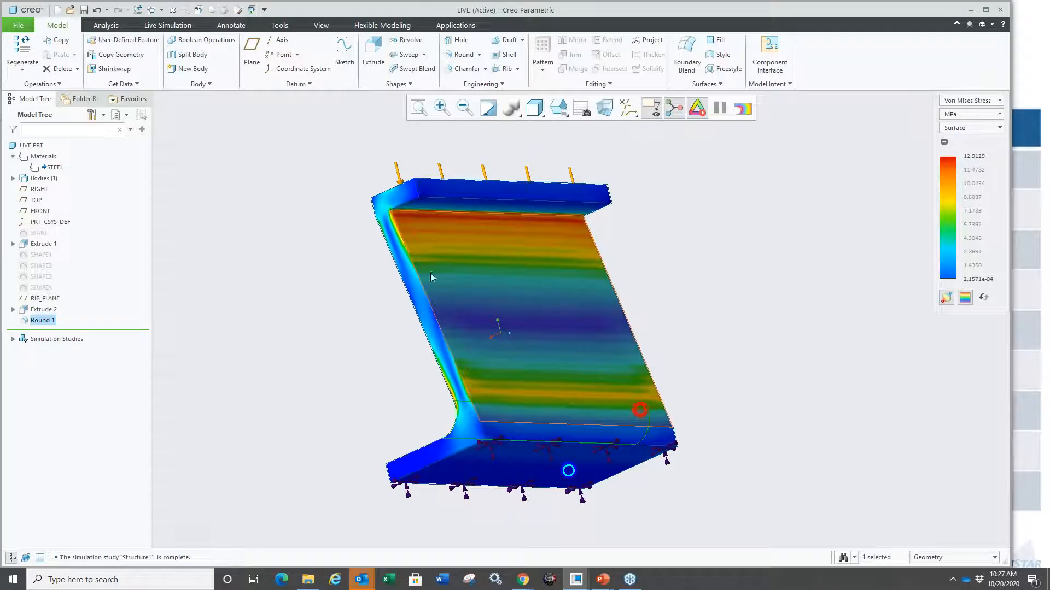
left_click(425, 210)
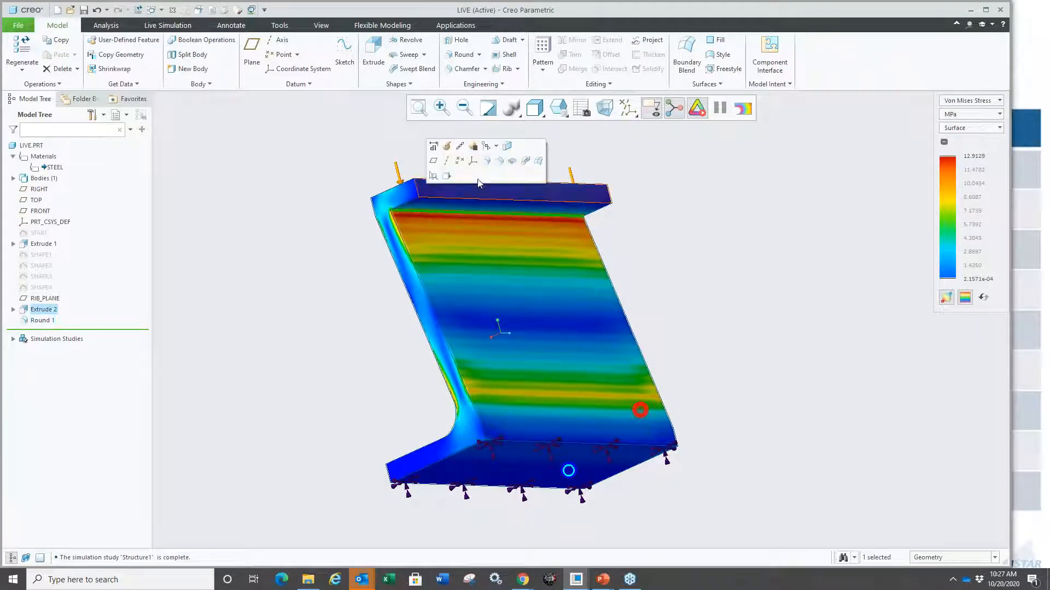
left_click(499, 160)
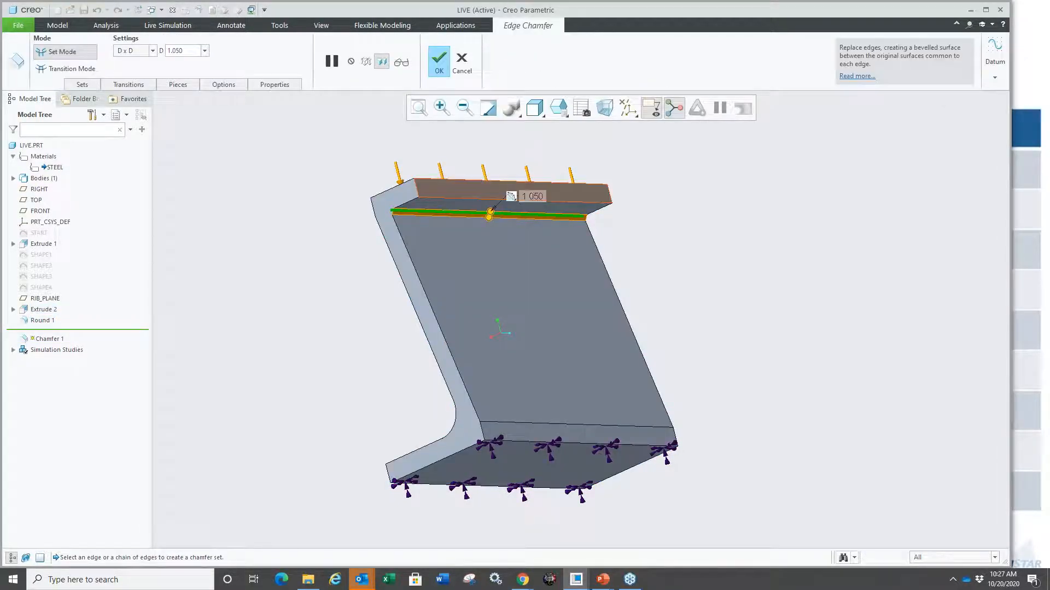
right_click(490, 212)
left_click(525, 219)
left_click_drag(490, 215, 508, 266)
middle_click(566, 468)
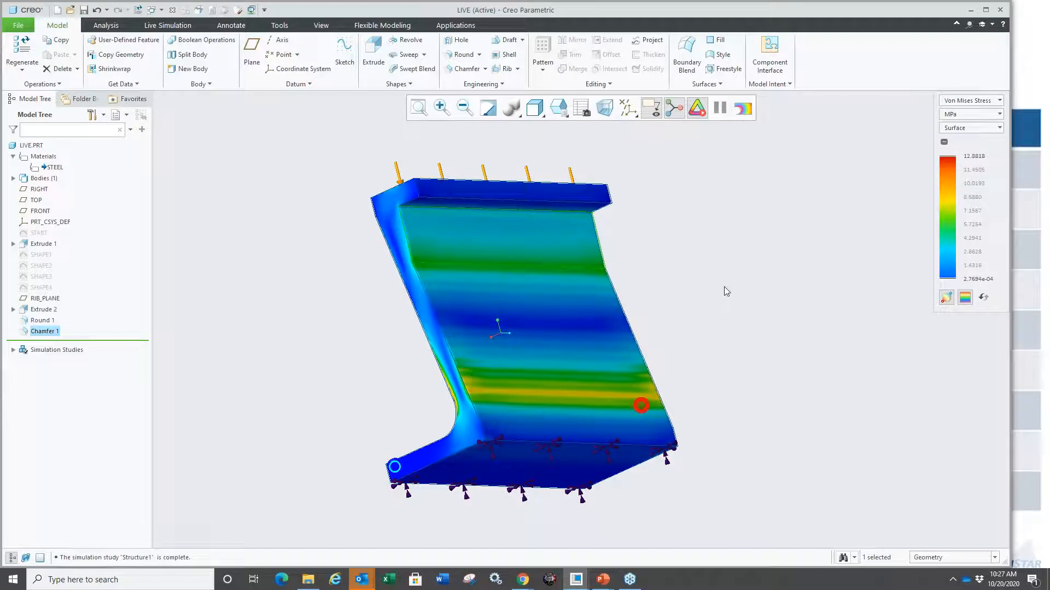
Examine the front of the web and the maximum Von Mises stress in the updated simulation results.
middle_click_drag(702, 301, 775, 319)
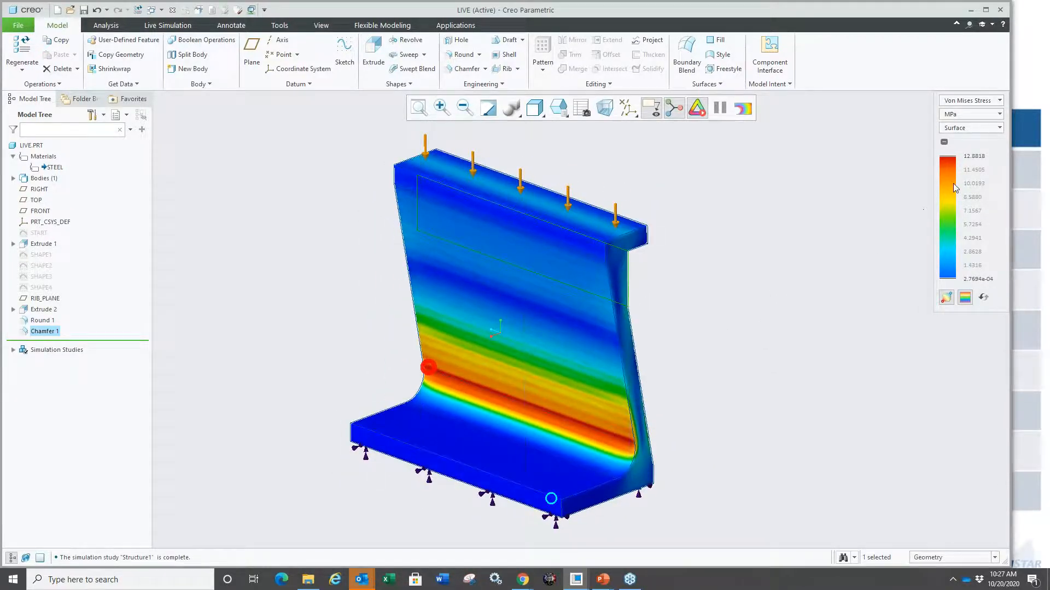
key("ctrl+1")
left_click(873, 157)
left_click_drag(797, 138, 939, 182, "ctrl")
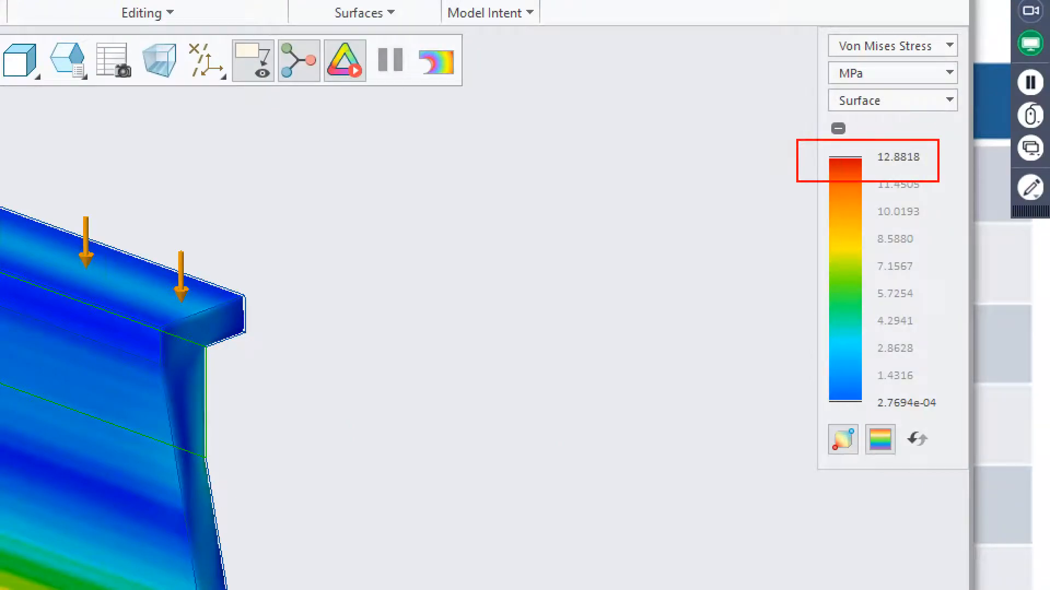
key("Escape")
middle_click_drag(700, 340, 715, 345)
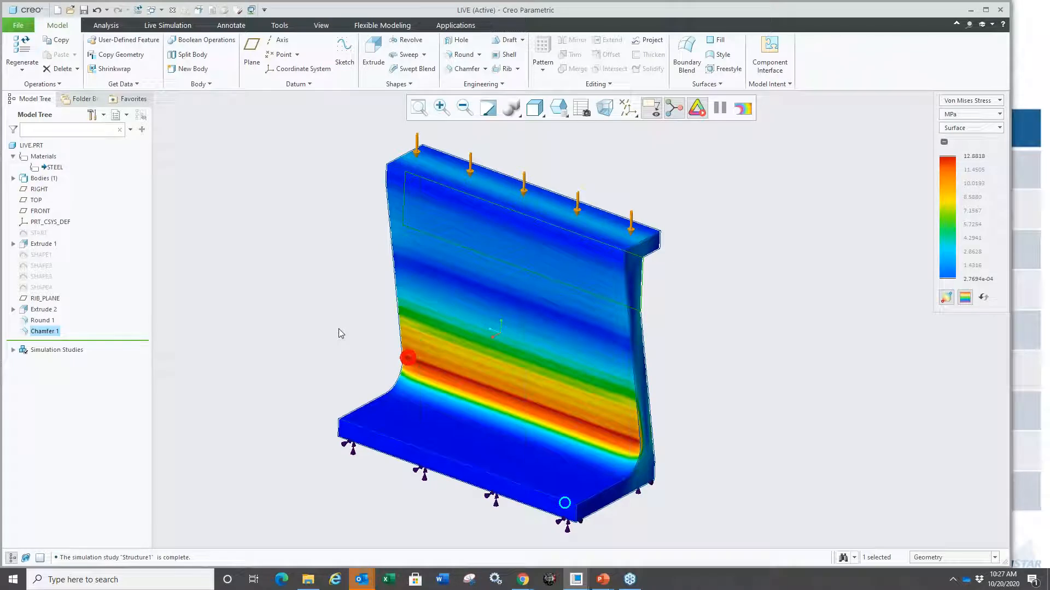
key("ctrl+1")
left_click(476, 300)
left_click_drag(477, 242, 412, 460)
left_click_drag(593, 293, 546, 562)
key("Escape")
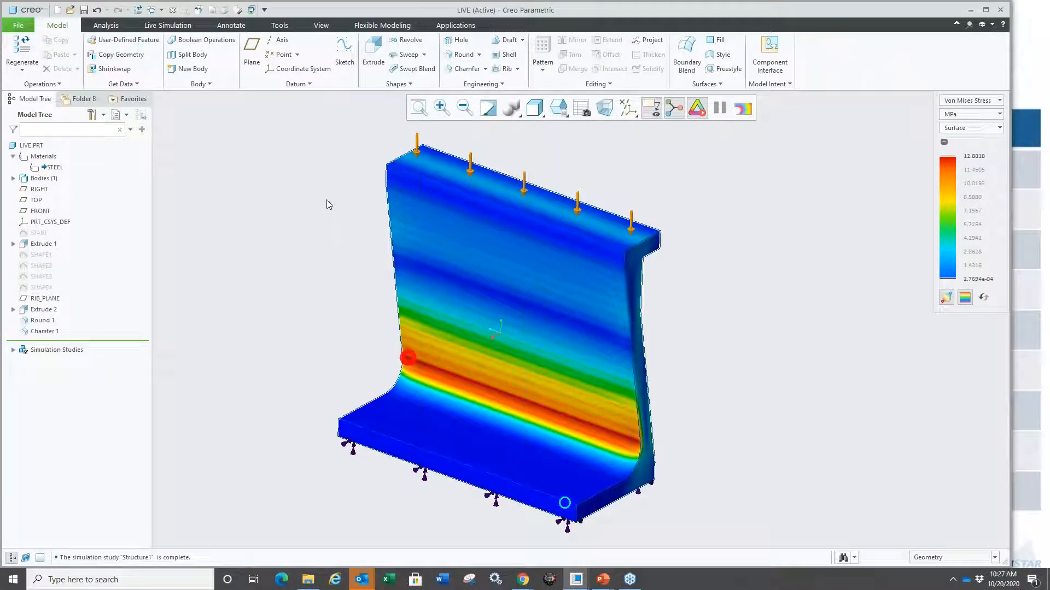
Start a profile rib on RIB_PLANE and sketch its slanted line from the base's top face up to the web.
left_click(518, 69)
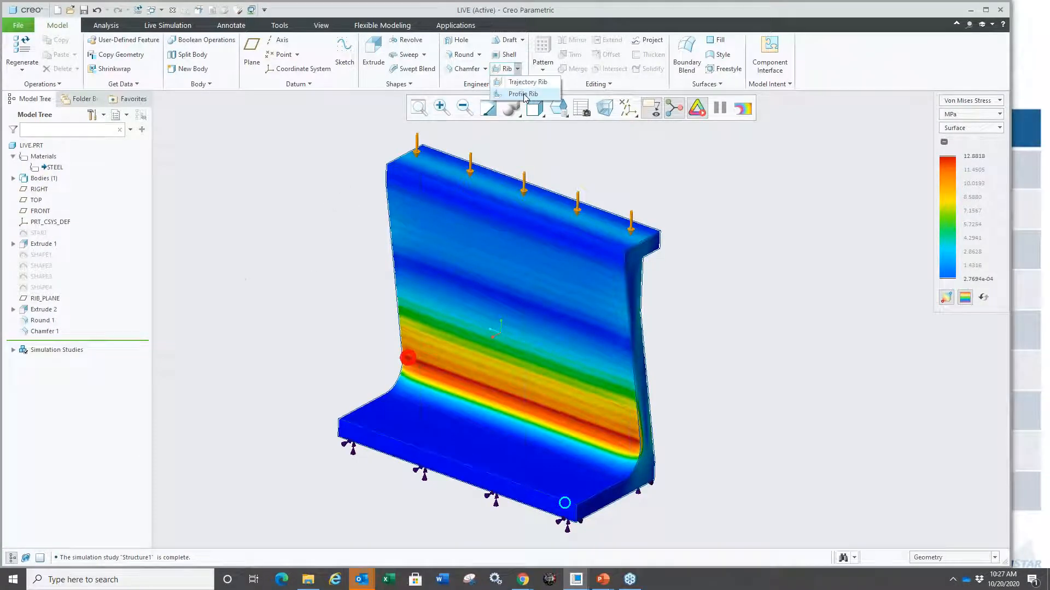
left_click(524, 94)
left_click(38, 301)
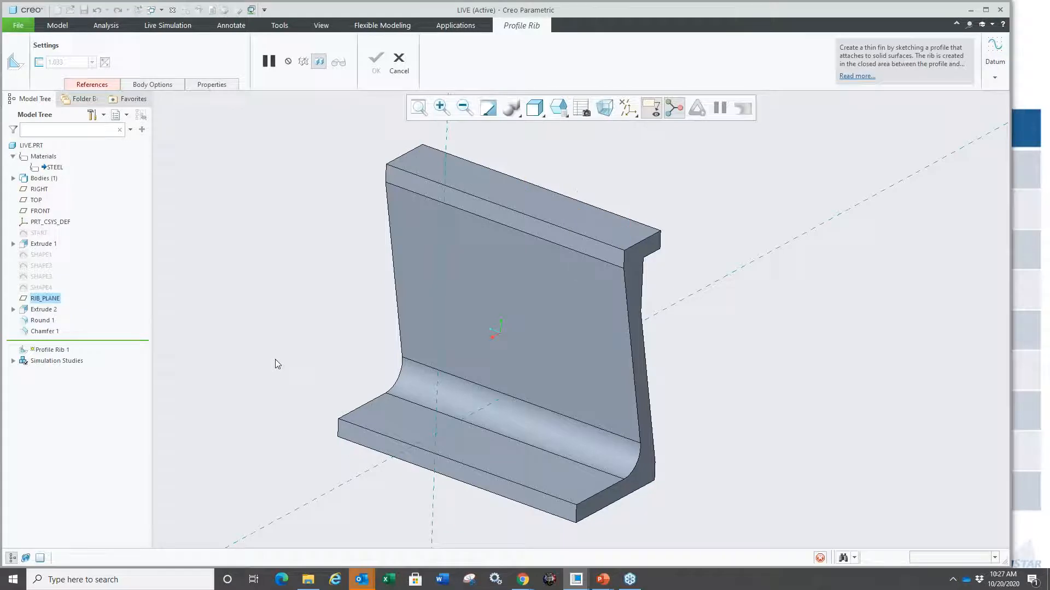
right_click(295, 325)
left_click(320, 346)
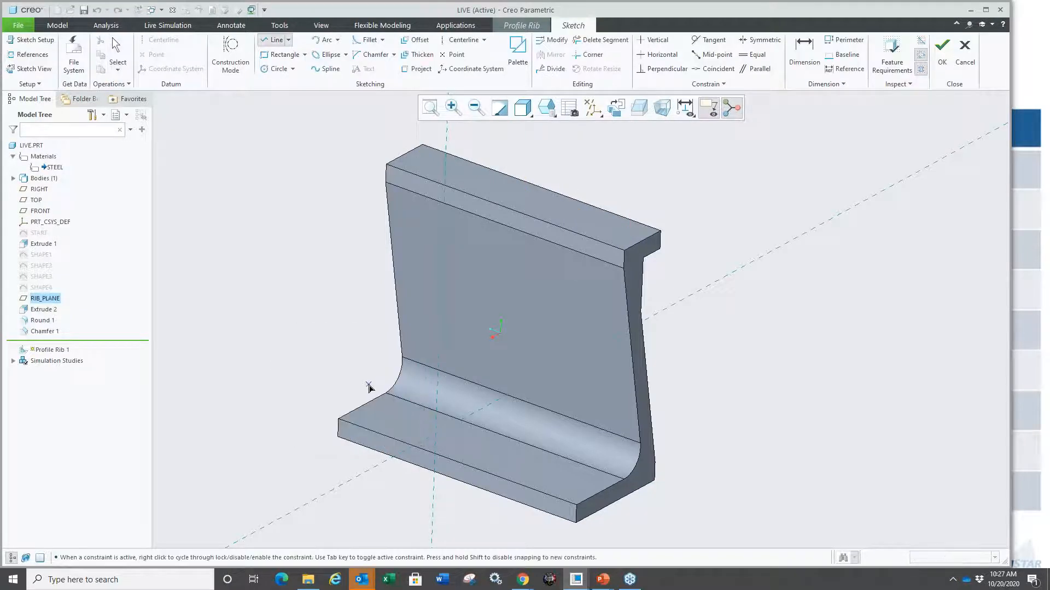
left_click(425, 422)
left_click(453, 322)
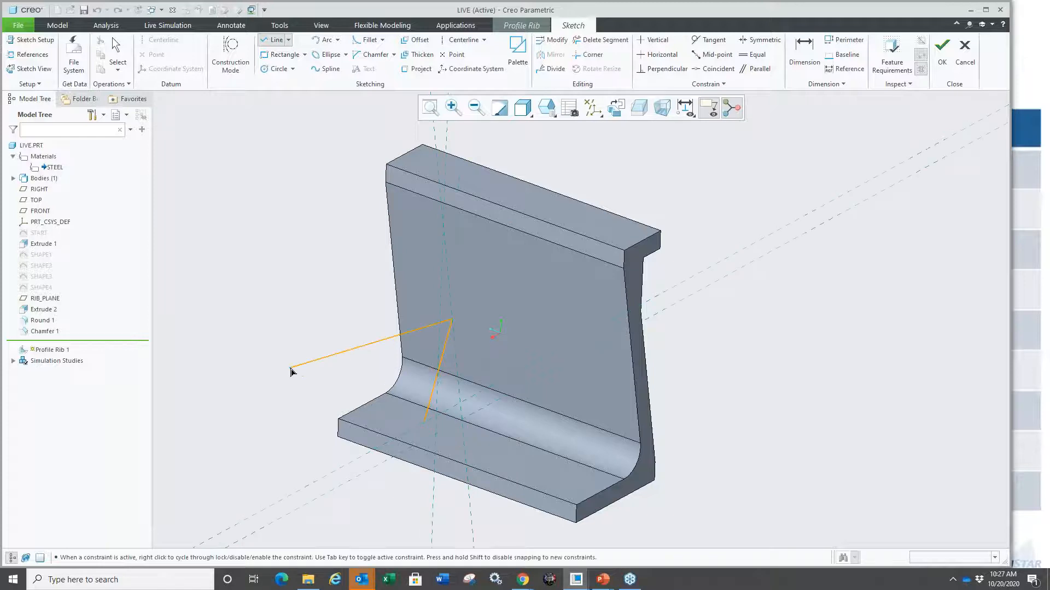
middle_click(290, 361)
right_click(290, 359)
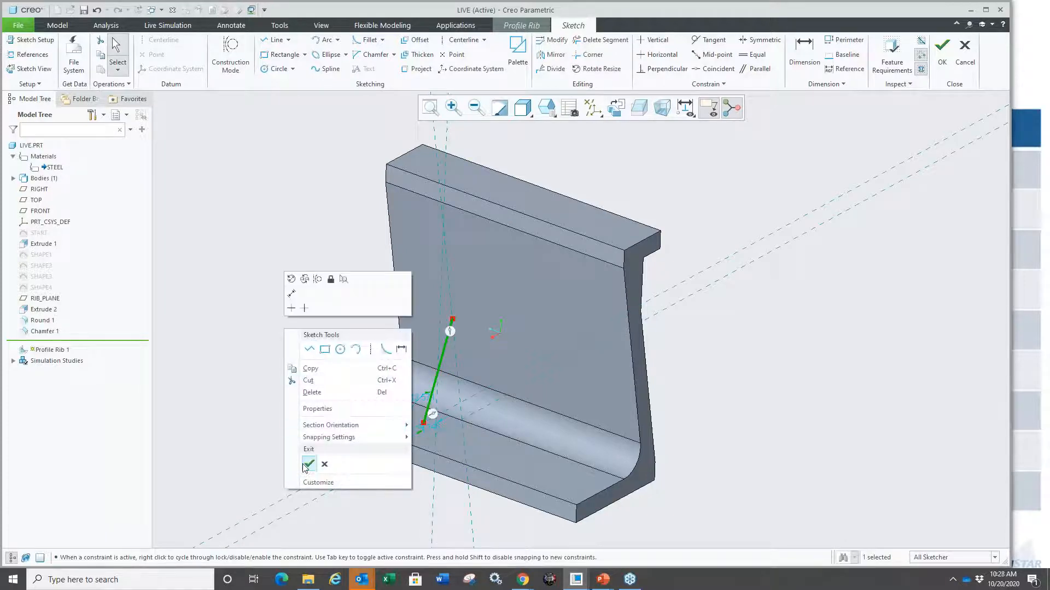
left_click(309, 463)
Set the profile rib's thickness to 4.2 and complete the rib.
scroll(438, 396, "down", 3)
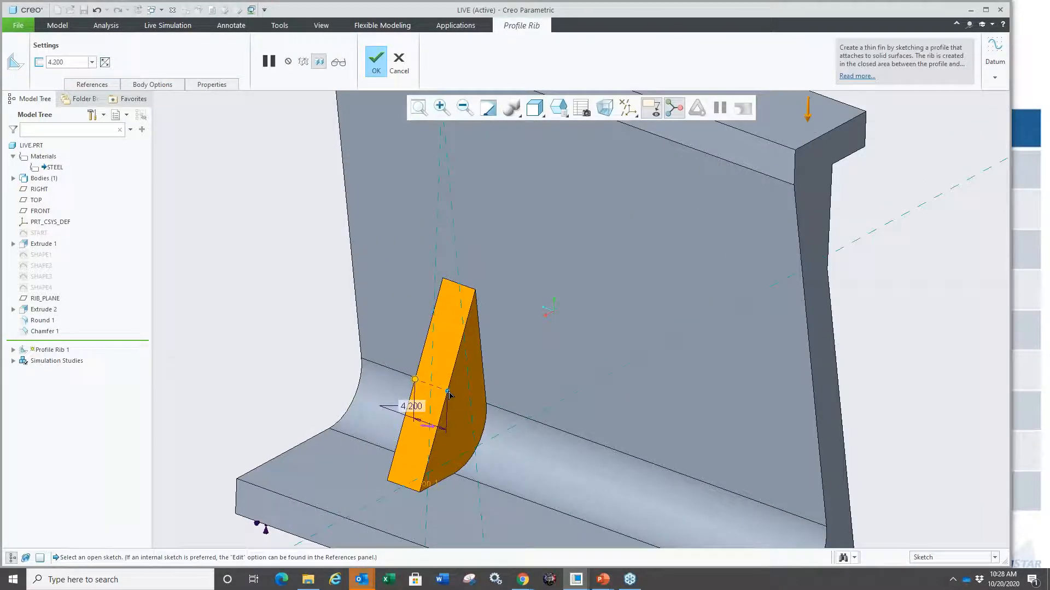
scroll(267, 323, "up", 3)
middle_click(264, 323)
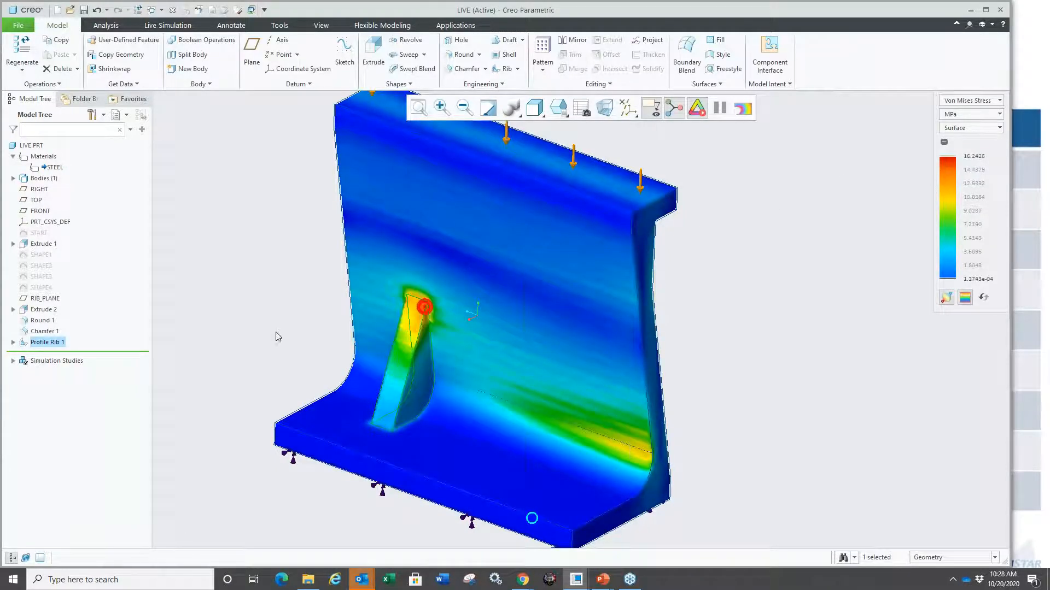
Start a Direction pattern of the profile rib, using the bracket's end face nearest the rib as the first direction reference.
scroll(319, 356, "up", 2)
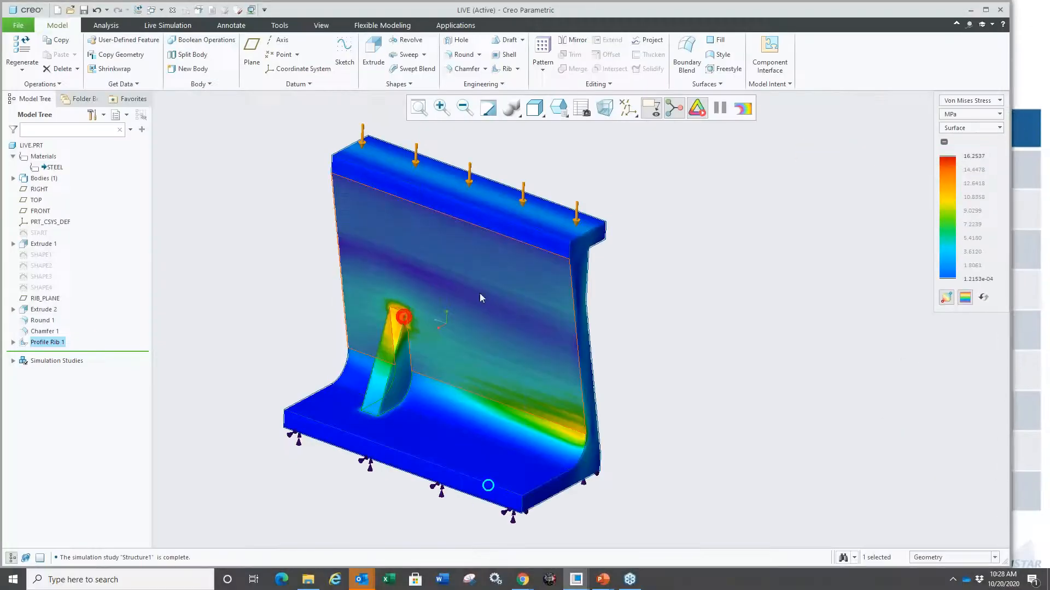
scroll(778, 388, "up", 1)
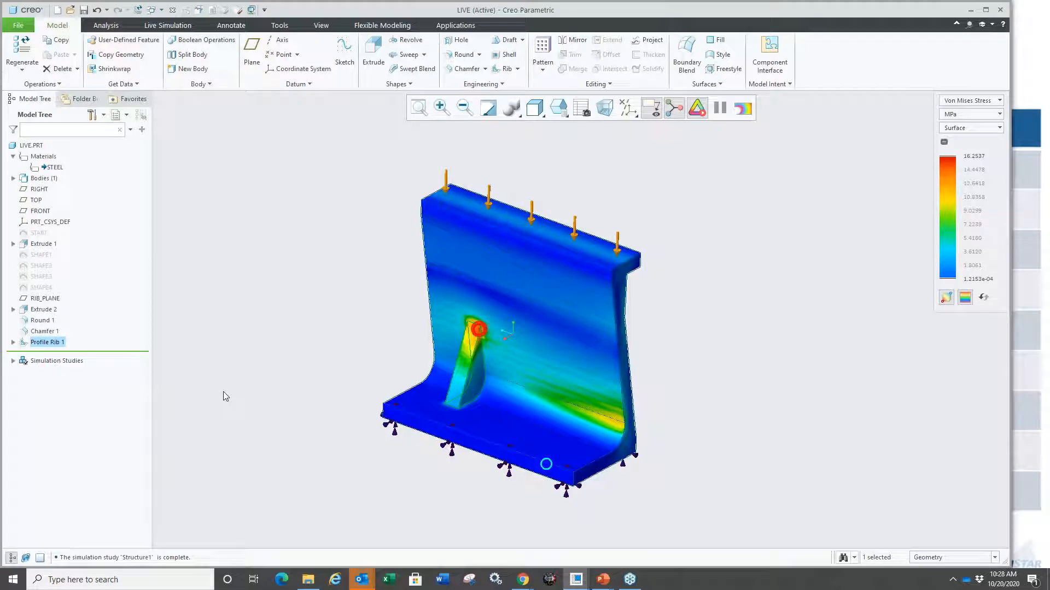
right_click(45, 344)
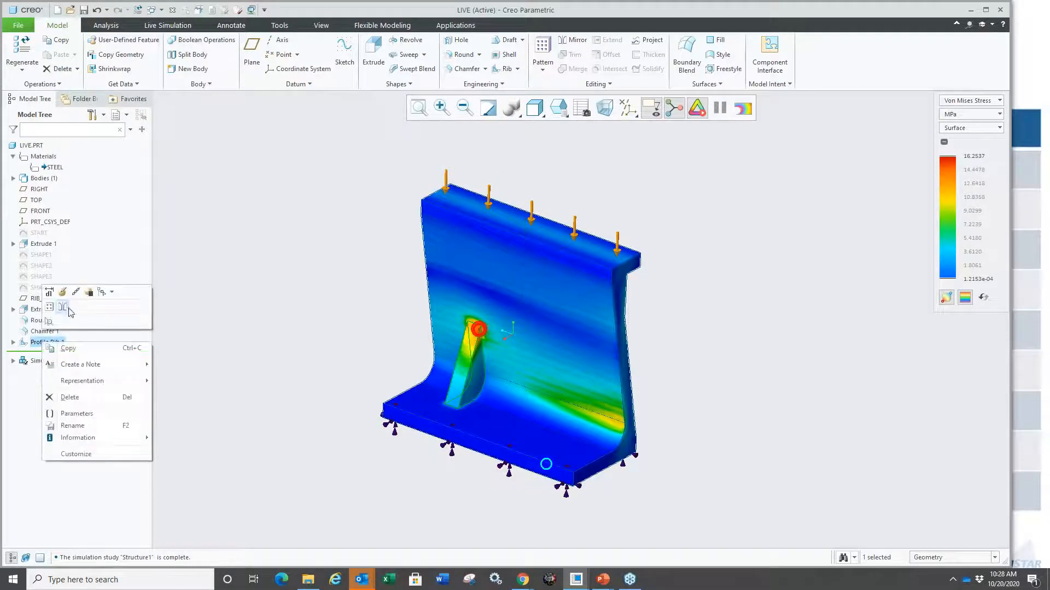
left_click(63, 308)
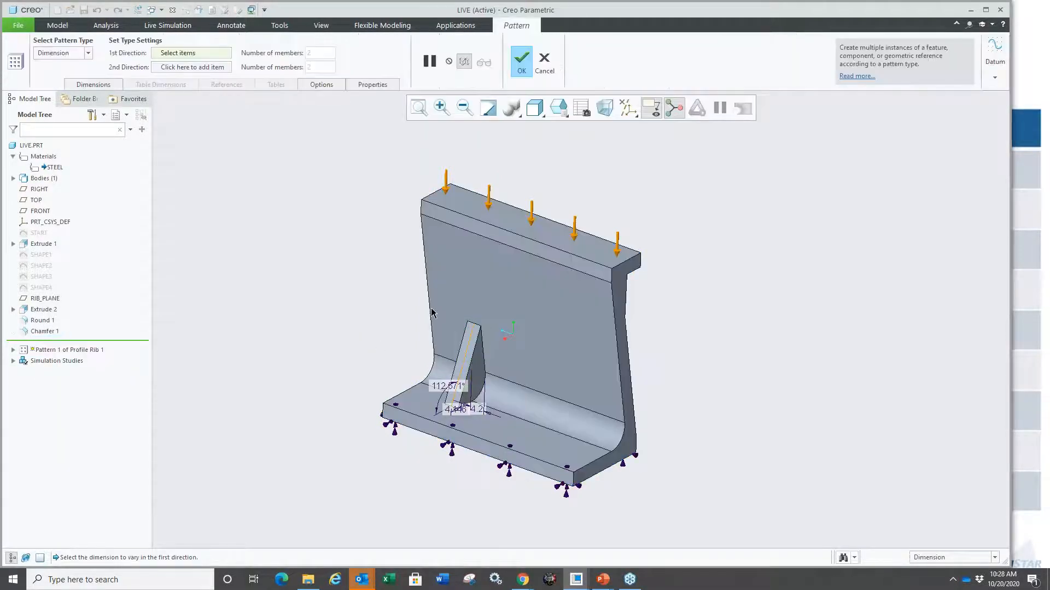
left_click(327, 280)
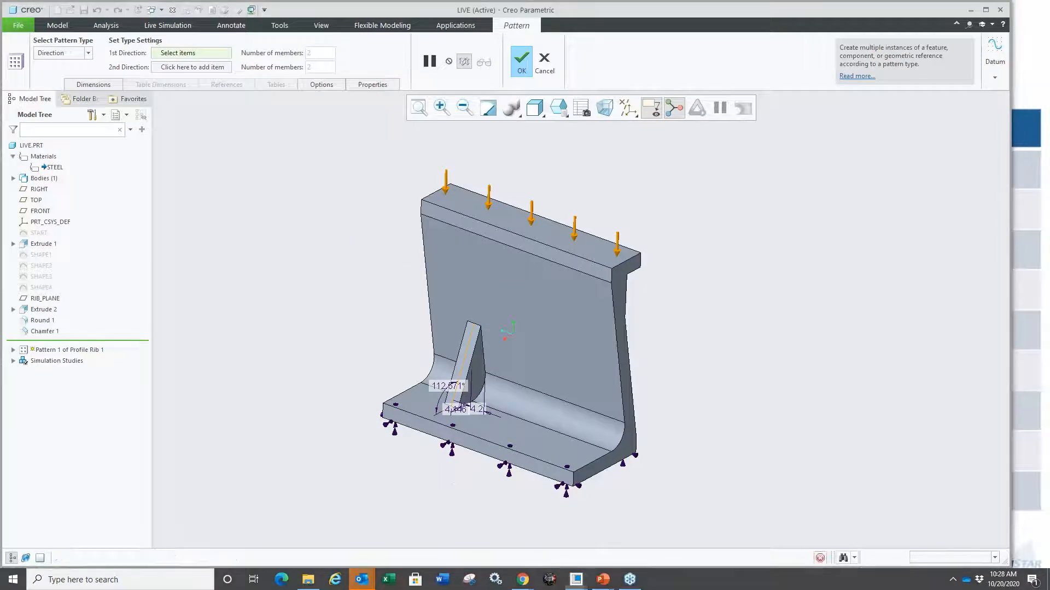
left_click(344, 245)
right_click(435, 281)
left_click(434, 281)
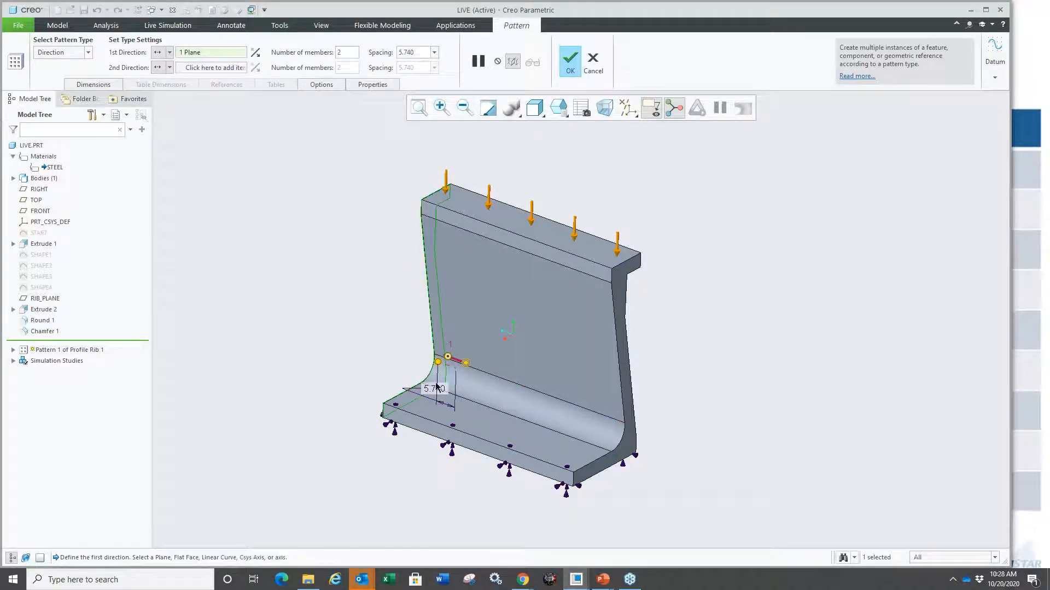
Set the rib pattern to 3 members with a spacing of 17.1 and complete it.
left_click_drag(477, 377, 521, 388)
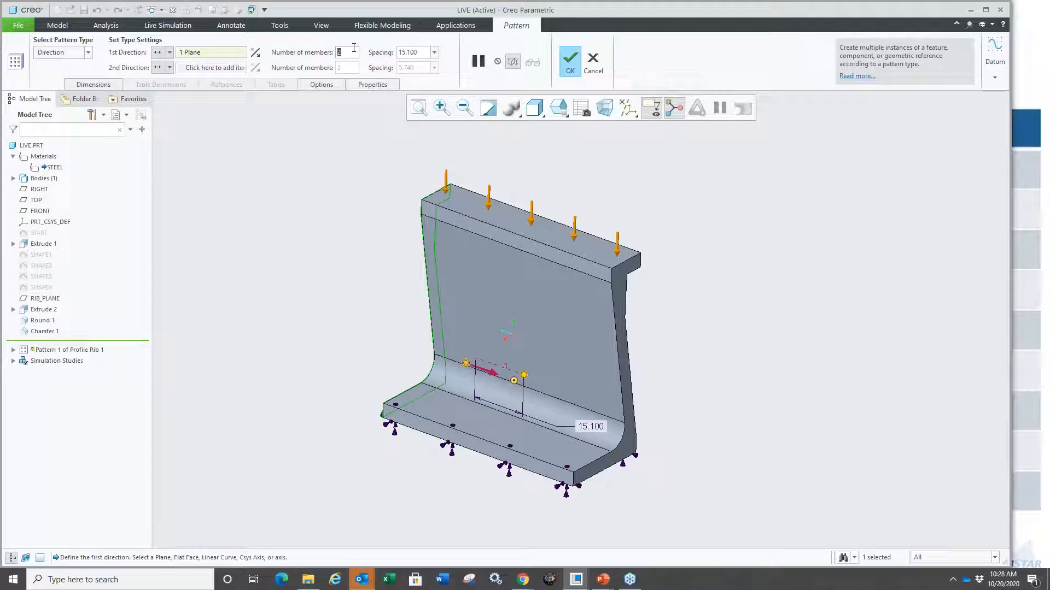
type("3")
left_click_drag(525, 376, 531, 379)
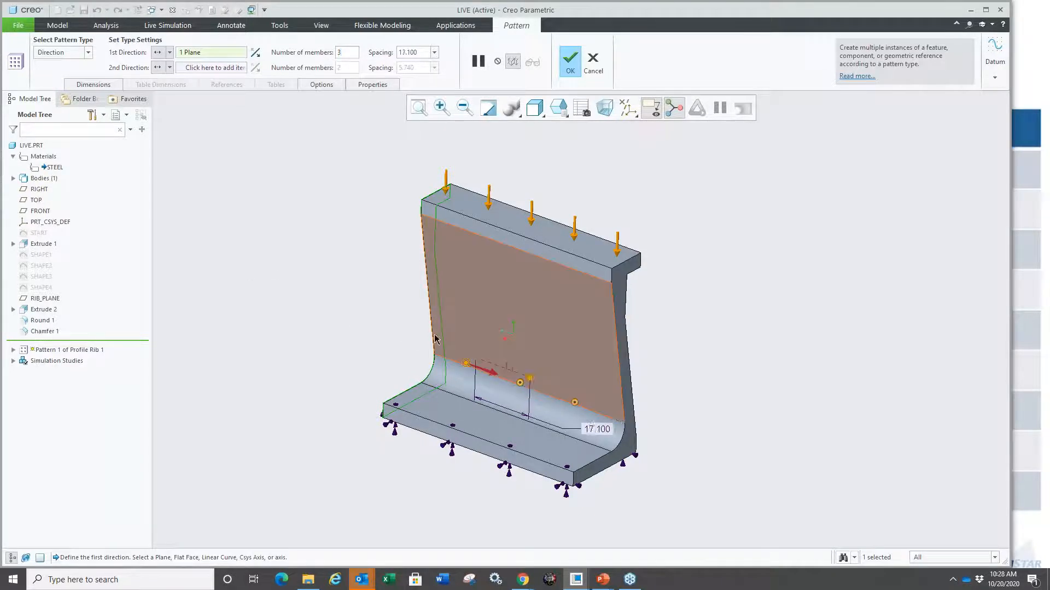
middle_click(386, 316)
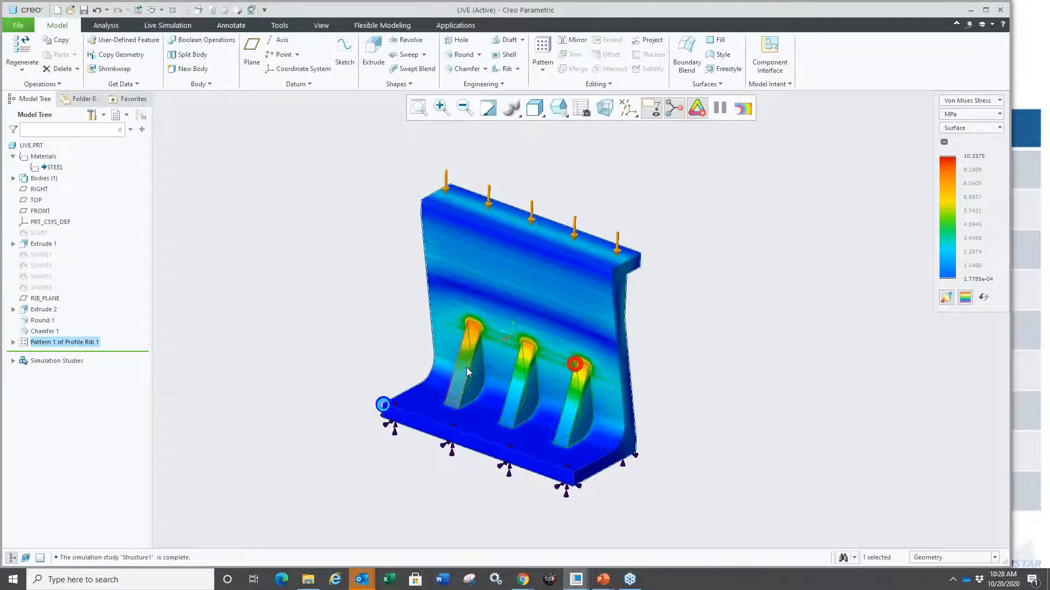
Extend the patterned ribs higher up the web and check the updated maximum Von Mises stress.
double_click(477, 327)
left_click_drag(477, 326, 474, 277)
left_click(382, 319)
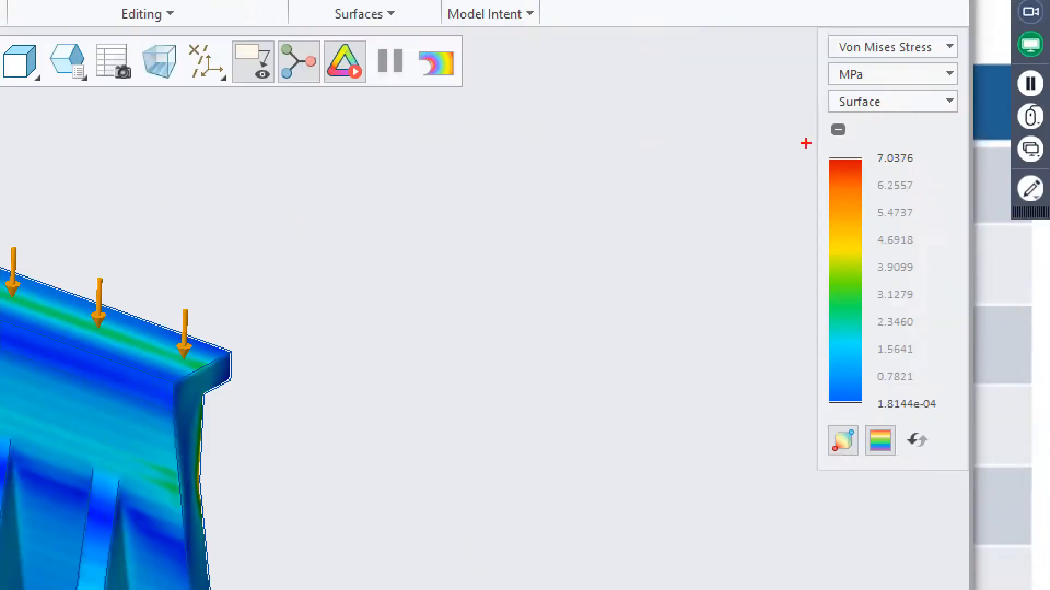
left_click_drag(806, 143, 941, 172)
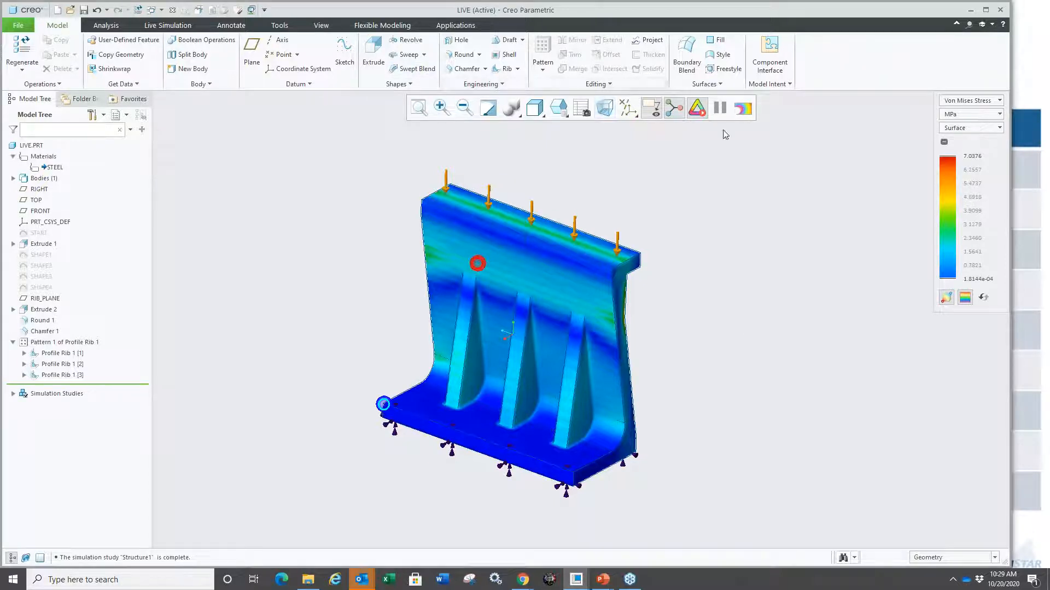
Create a Simulation Probe of type Maximum on the whole part LIVE.PRT.
left_click(165, 25)
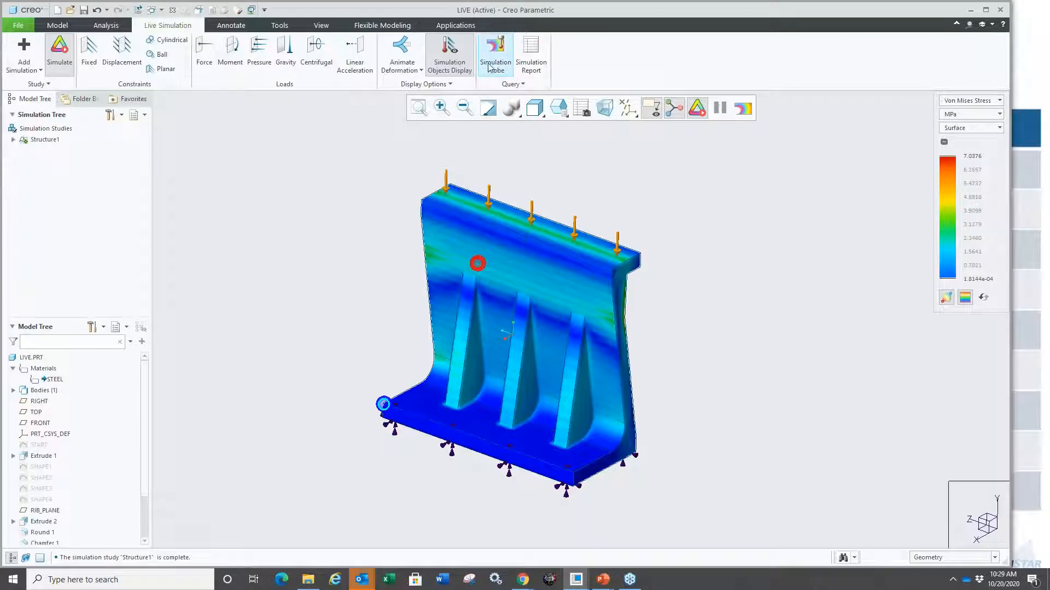
left_click(489, 66)
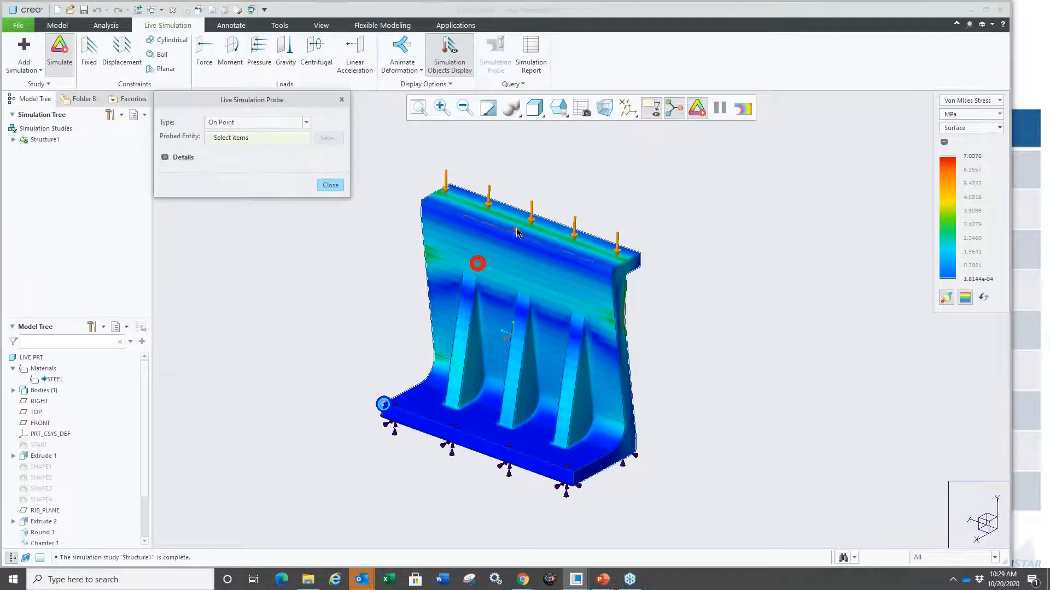
left_click(228, 122)
left_click(222, 148)
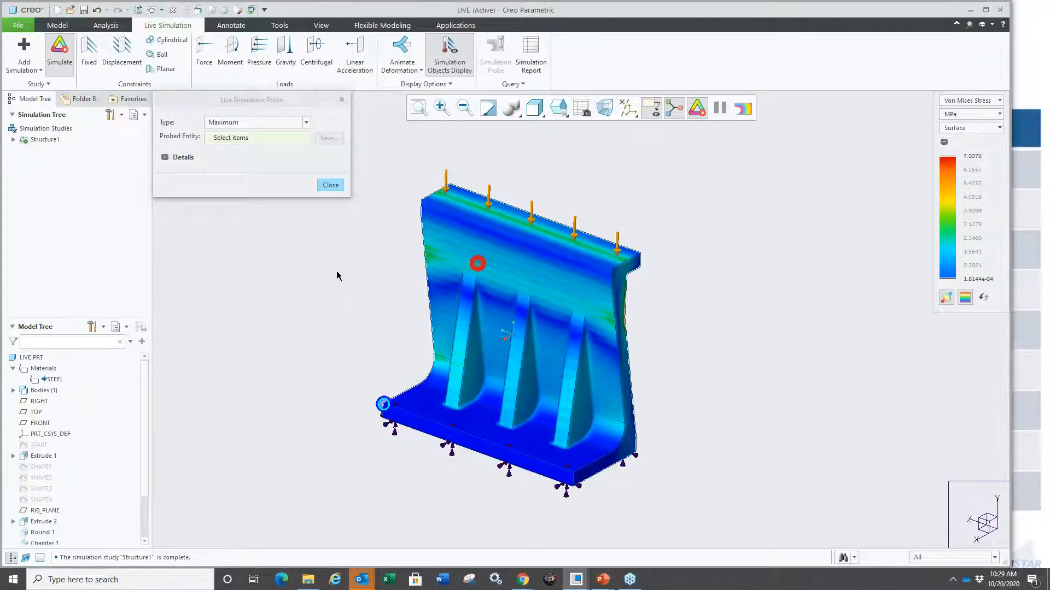
right_click(517, 254)
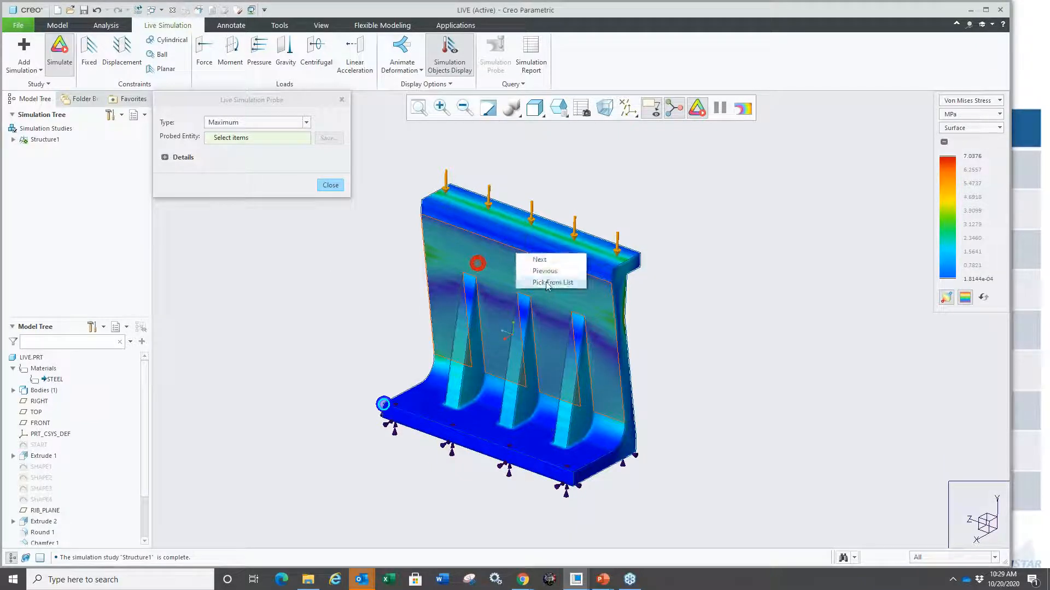
left_click(548, 284)
left_click(924, 246)
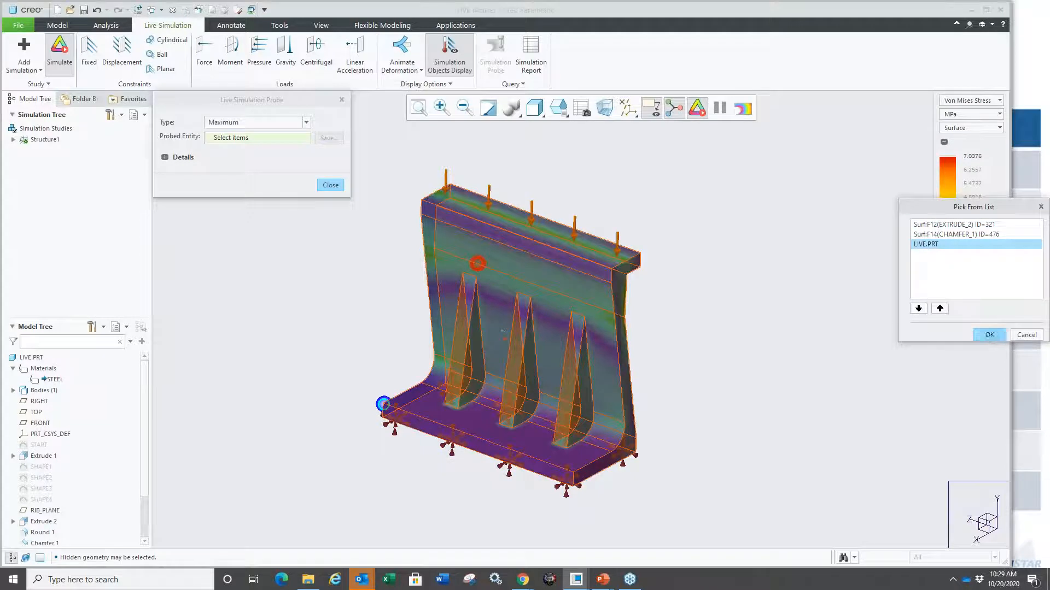
left_click(990, 335)
Move the Global Max label clear of the bracket's top flange, save the maximum stress probe and close its dialog.
left_click_drag(561, 214, 612, 190)
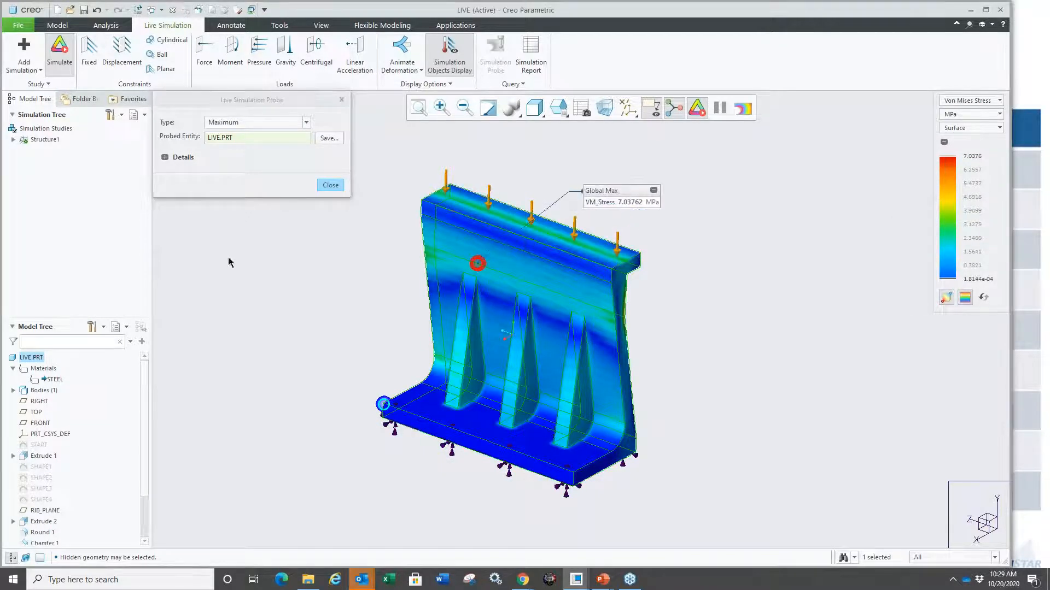
left_click(329, 139)
key("Return")
left_click(329, 185)
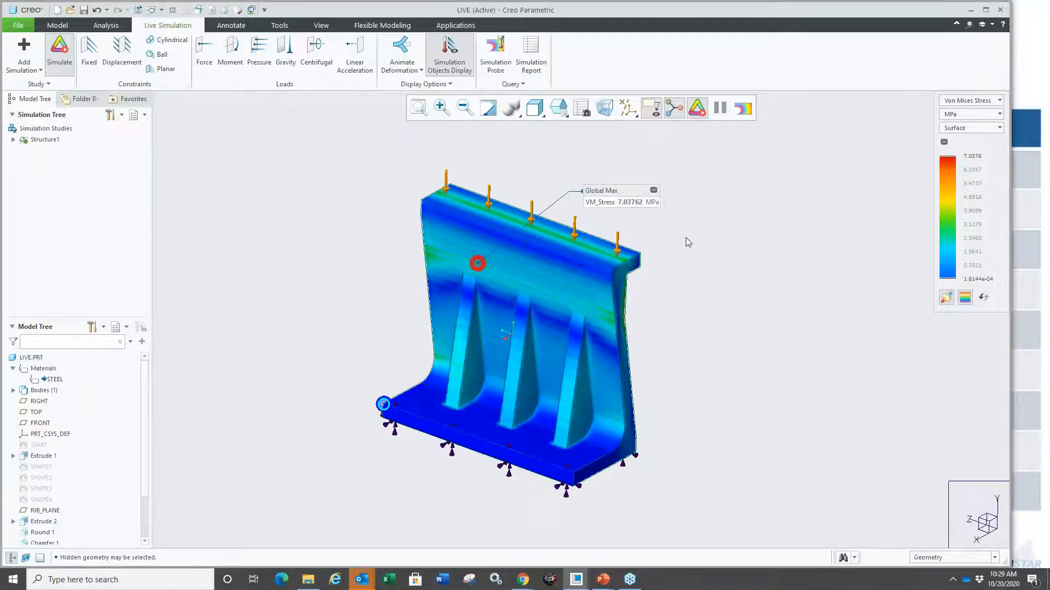
Turn on Accumulate Data for the simulation queries, view the Global Max stress as a graph, and return to the value display.
left_click(513, 84)
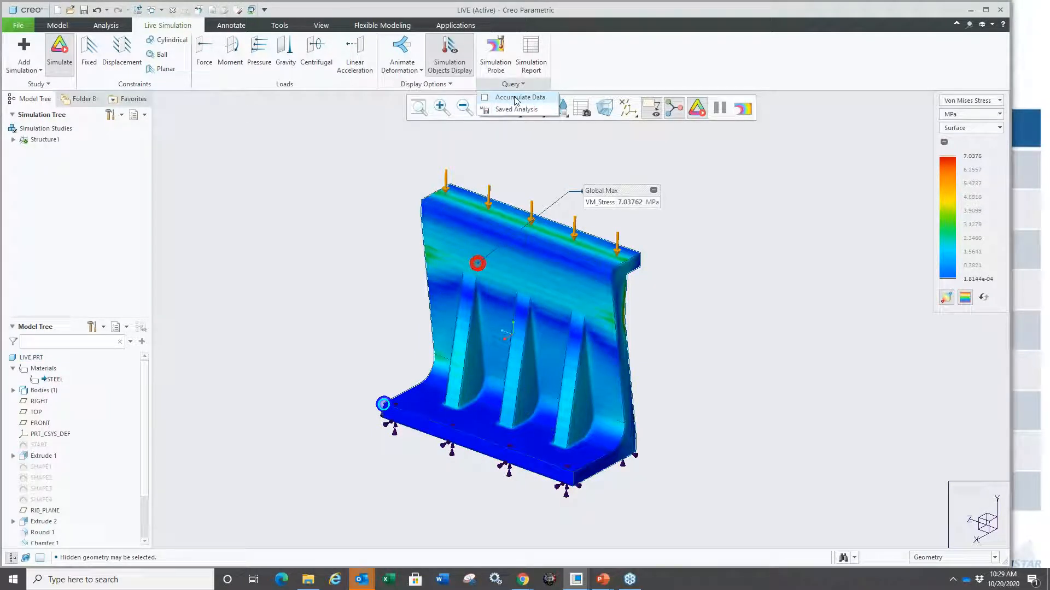
left_click(518, 98)
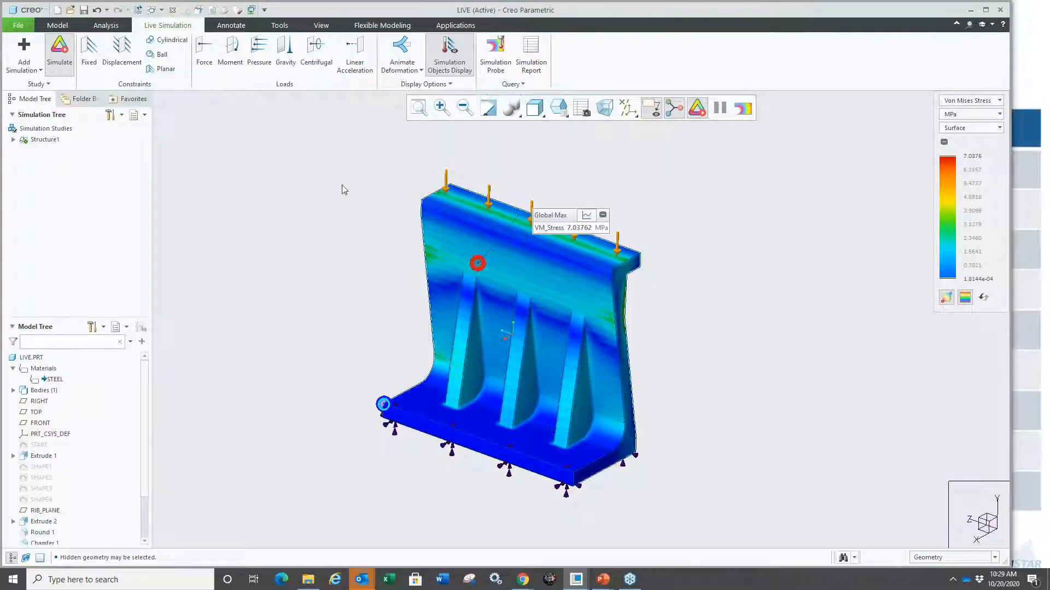
left_click(586, 217)
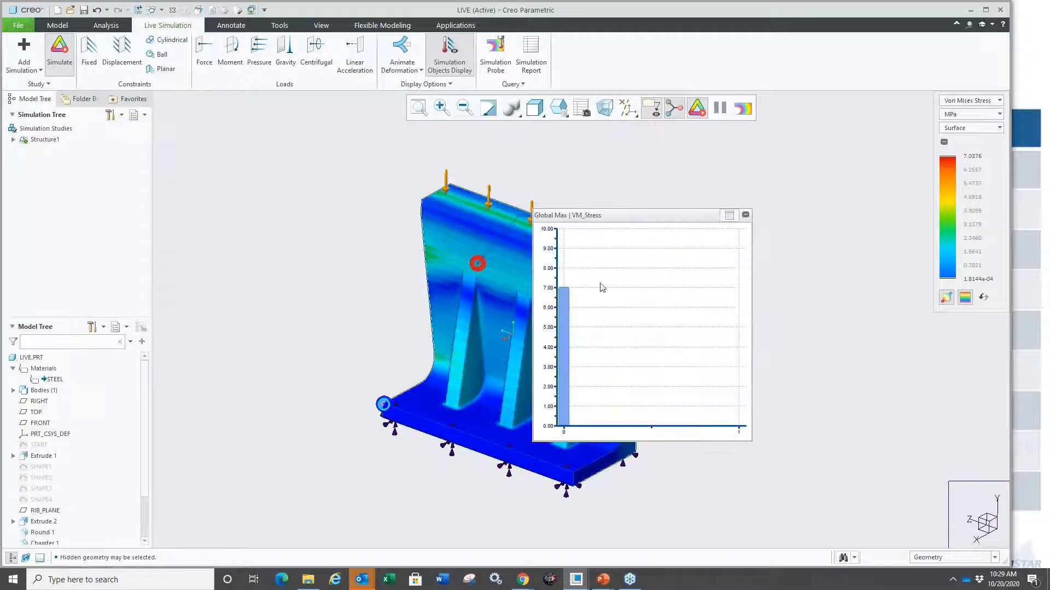
left_click(745, 215)
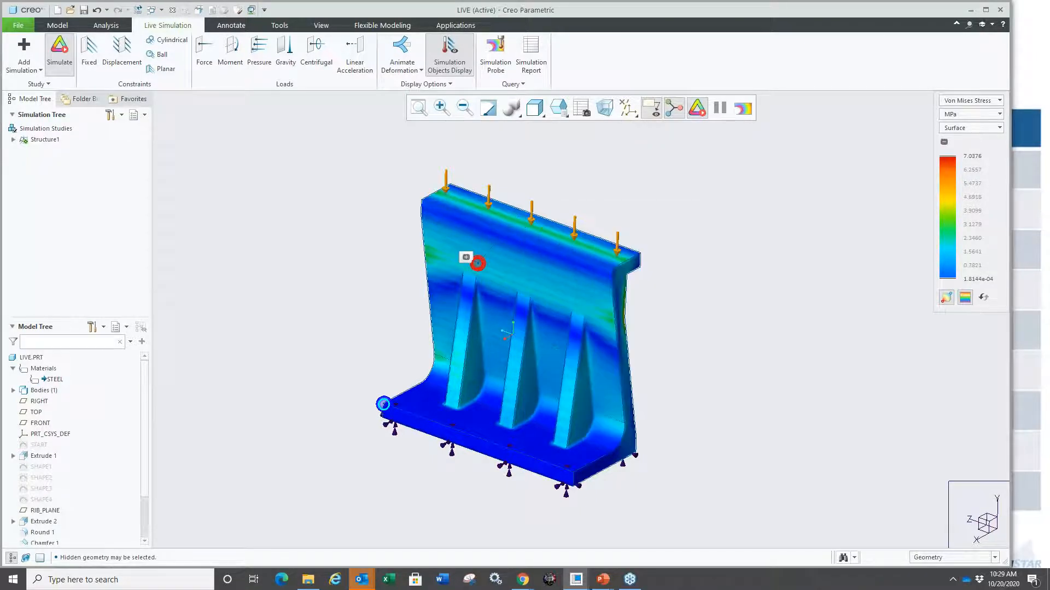
left_click(467, 257)
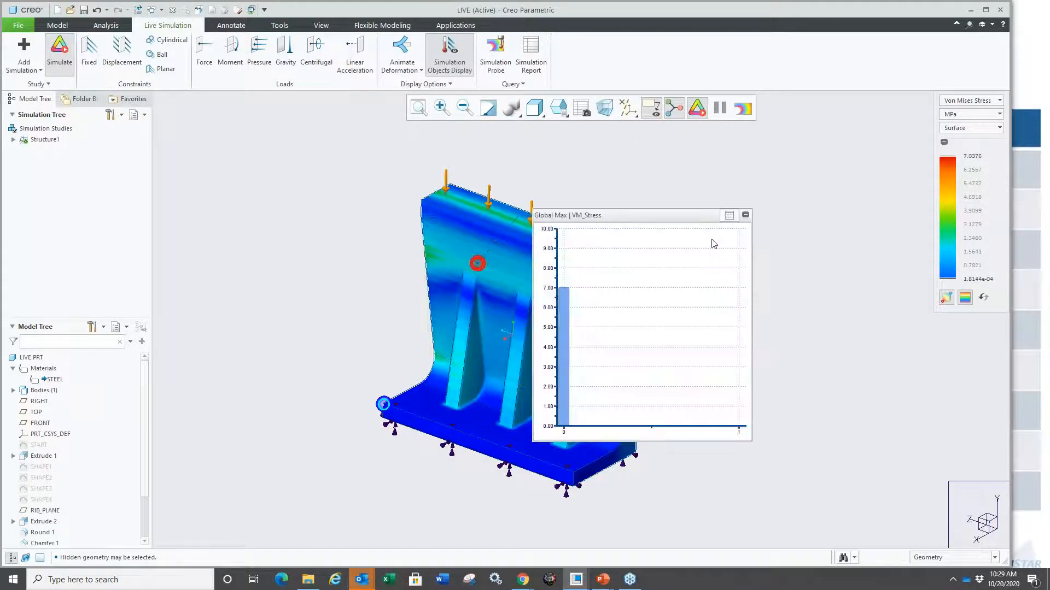
left_click(729, 215)
Reposition the Global Max label above the bracket and collapse it.
scroll(464, 334, "down", 3)
scroll(464, 334, "up", 2)
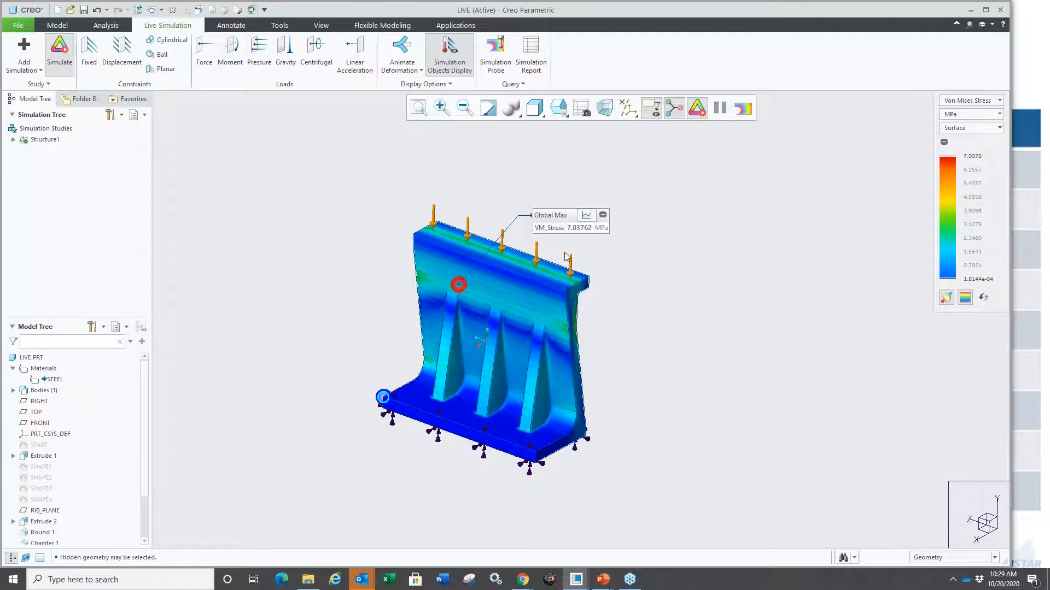
left_click_drag(555, 211, 589, 191)
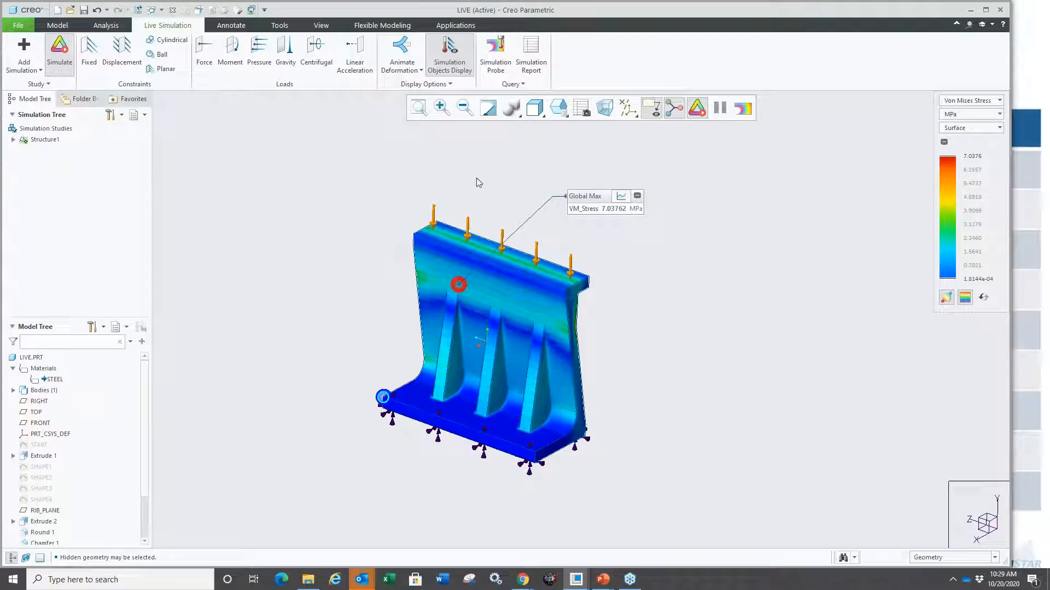
left_click(637, 195)
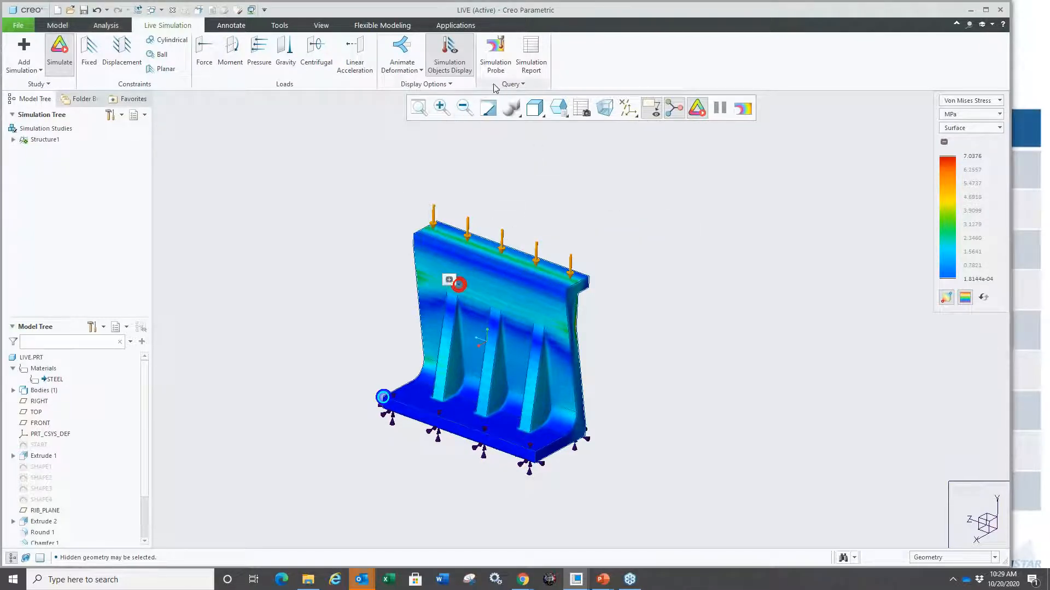
Turn off live simulation for the bracket and switch to the CREO_SIM_LIVE assembly to view the ribbed bracket in place.
left_click(699, 109)
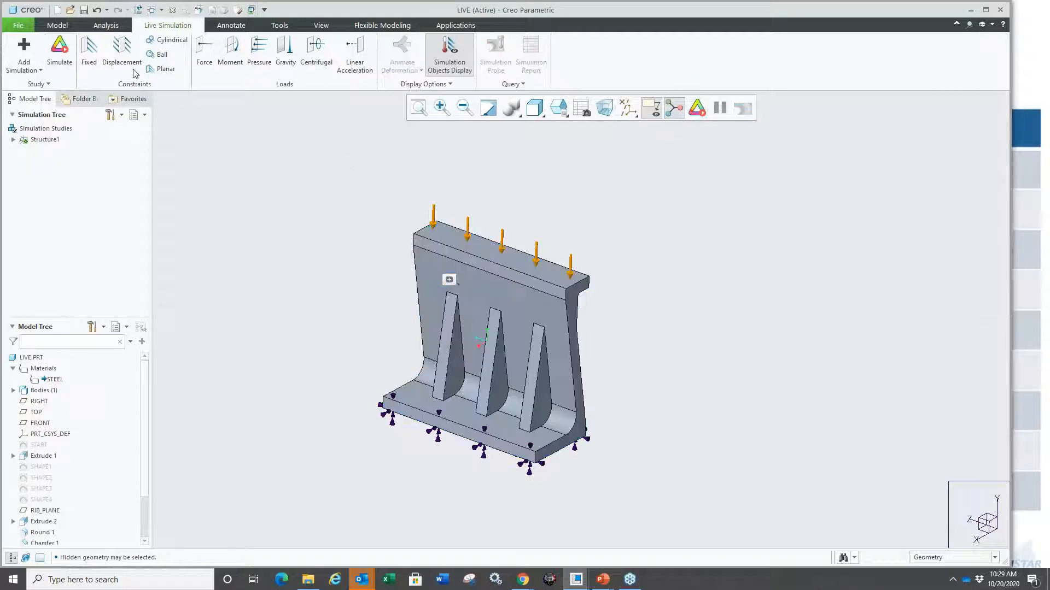
left_click(160, 10)
left_click(197, 23)
scroll(525, 391, "down", 2)
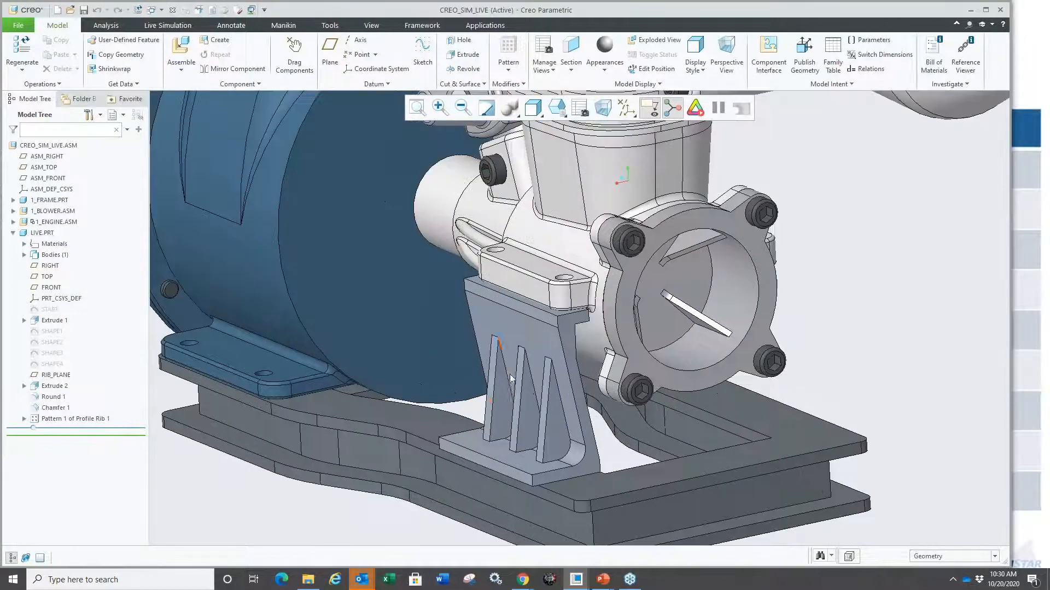
mouse_move(567, 418)
middle_mouse_down()
mouse_move(427, 407)
mouse_move(585, 417)
middle_mouse_up()
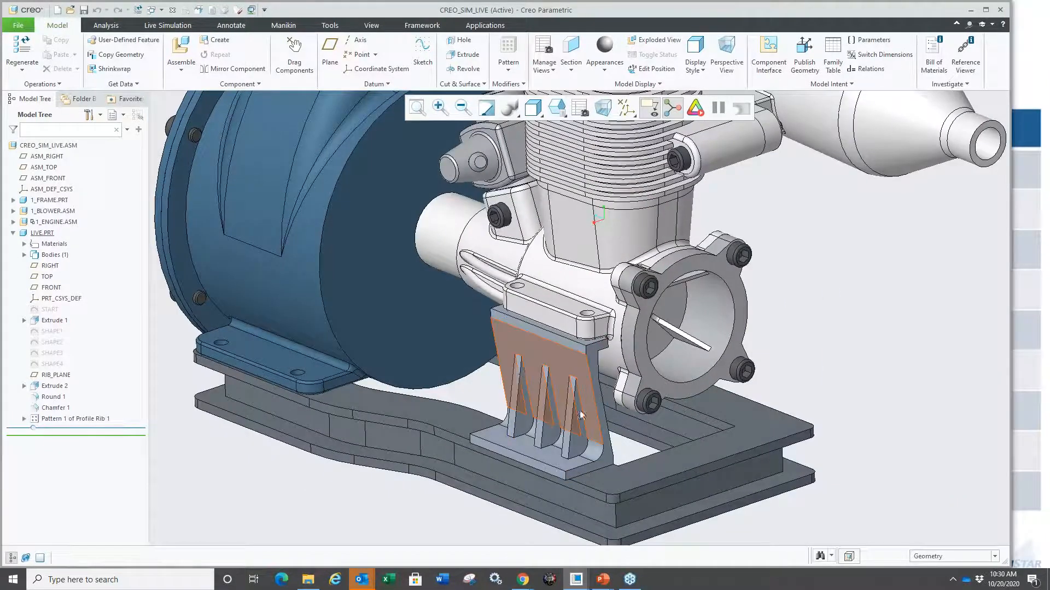
scroll(533, 372, "down", 3)
scroll(525, 339, "up", 1)
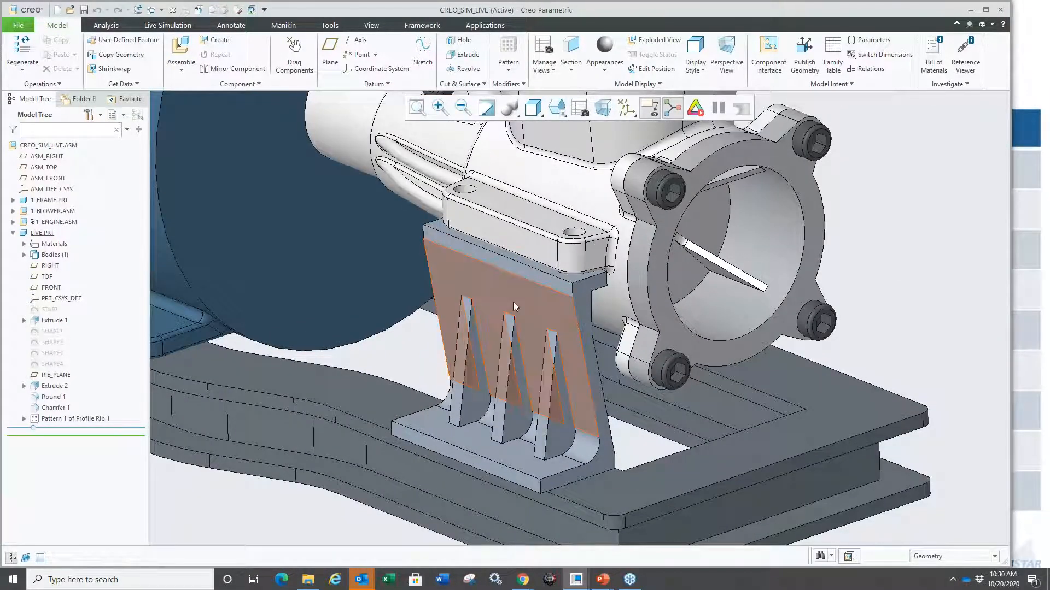
Mirror LIVE.PRT about the ASM_RIGHT plane as new part PRT0002, using geometry only with geometry and placement dependent.
left_click(533, 319)
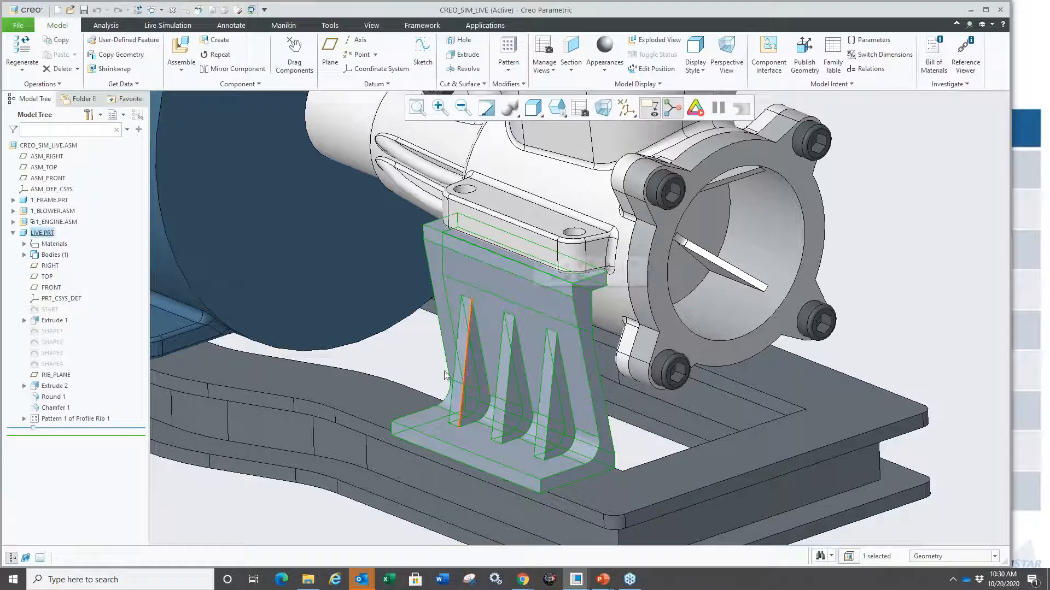
scroll(429, 363, "up", 2)
scroll(358, 354, "up", 2)
left_click(40, 158)
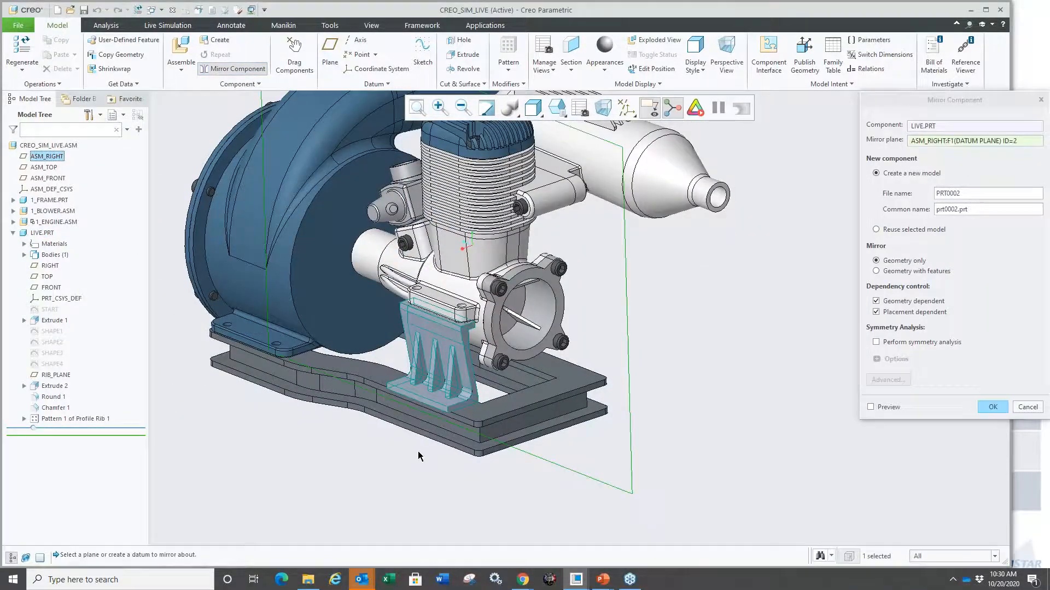
scroll(418, 453, "up", 2)
middle_click_drag(650, 435, 754, 408)
left_click(874, 409)
Inspect both engine brackets on the frame from several angles, including the underside of the assembly.
scroll(444, 382, "down", 3)
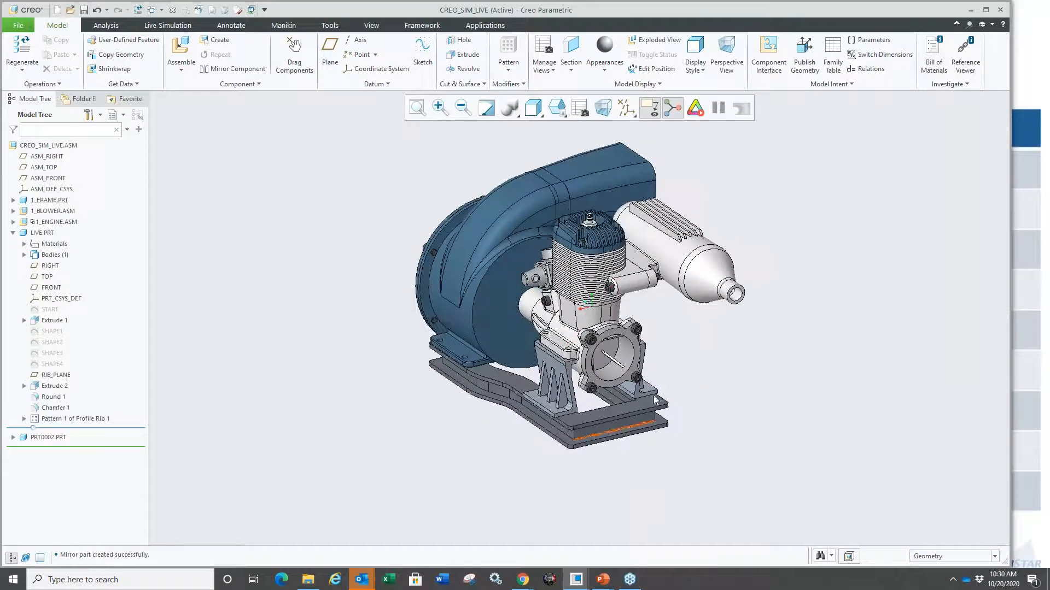
scroll(656, 400, "down", 4)
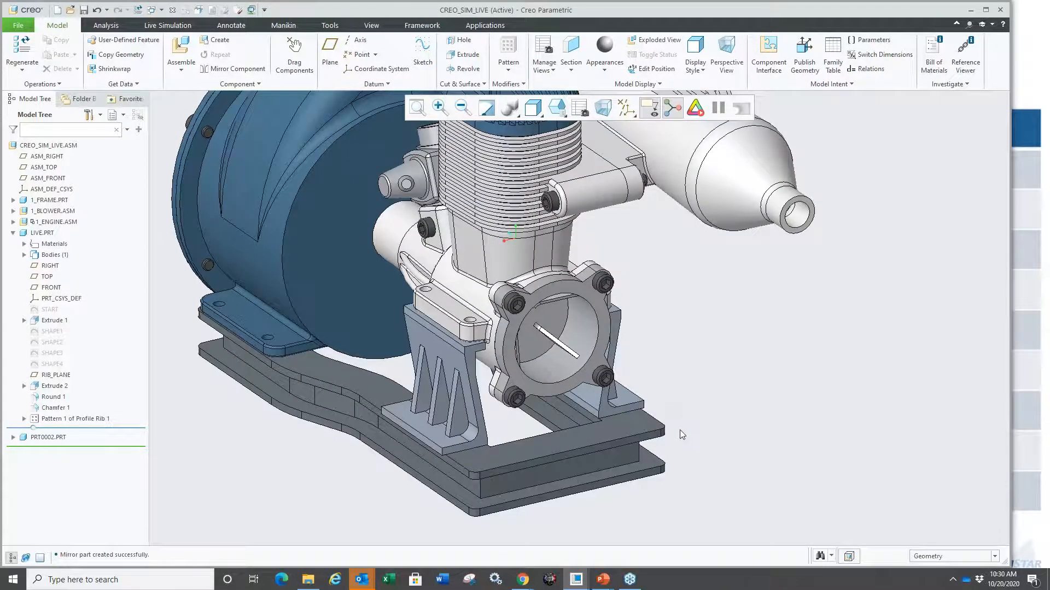
scroll(682, 435, "up", 4)
middle_click_drag(708, 415, 621, 396)
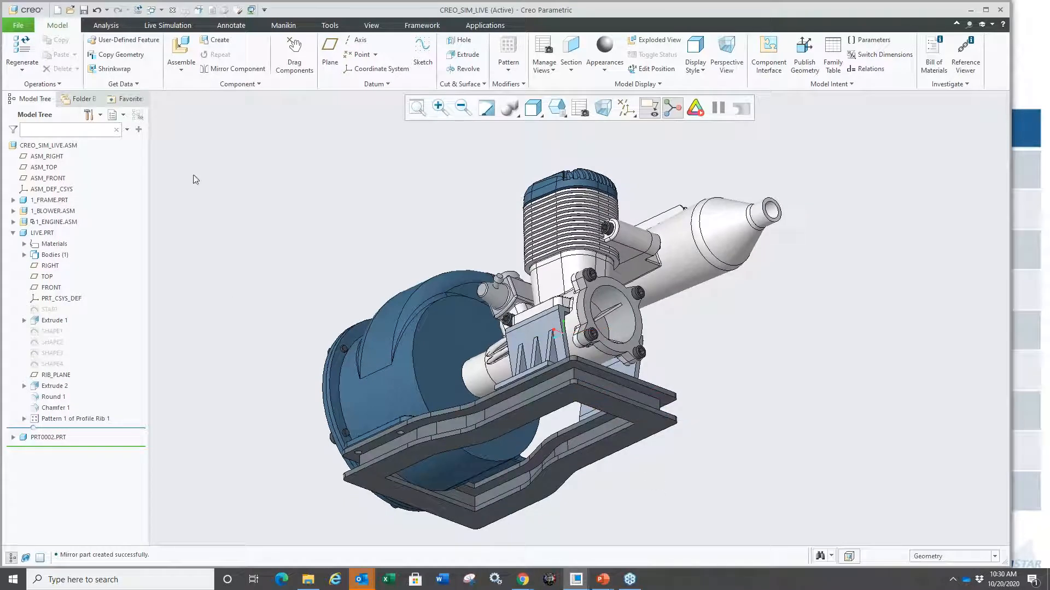
key("ctrl+d")
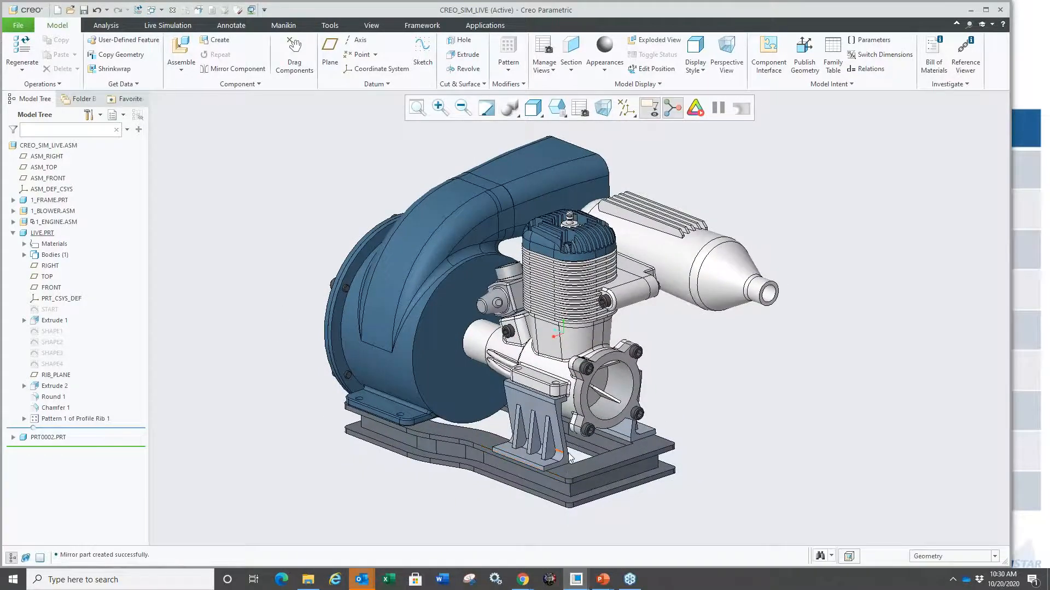
scroll(549, 449, "down", 5)
scroll(523, 422, "up", 6)
Apply a Fixed constraint to the underside face of the frame in the assembly's simulation study.
middle_click_drag(454, 432, 459, 384)
left_click(168, 27)
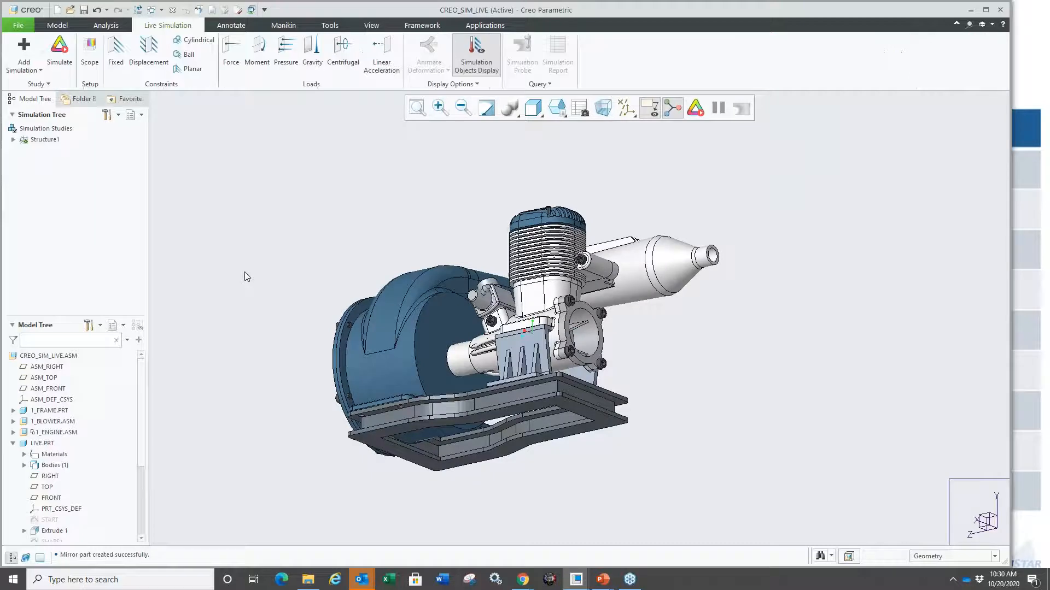
scroll(464, 473, "down", 3)
middle_click_drag(461, 464, 405, 368)
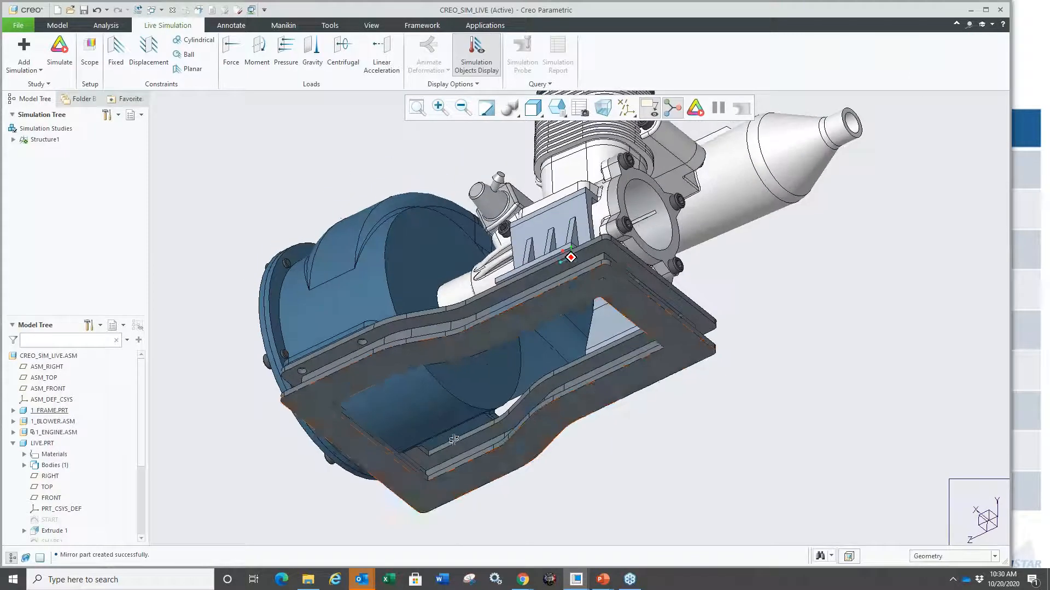
left_click(402, 360)
left_click(417, 310)
middle_click(301, 210)
Start a Force load on the front face of ENGINE_COVER.PRT, defined by directional components.
middle_click_drag(302, 211, 309, 253)
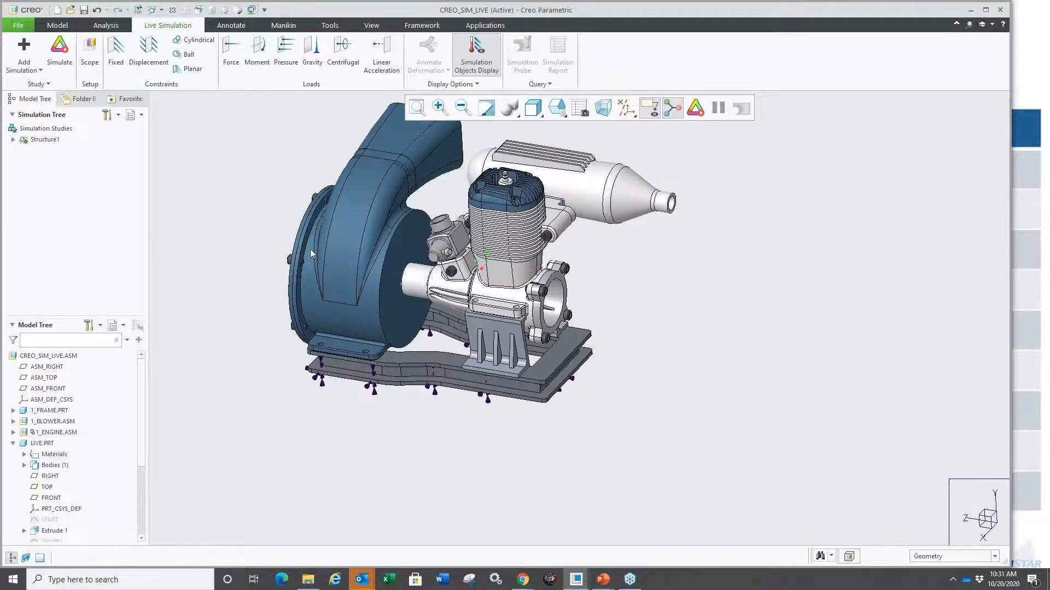
scroll(277, 207, "down", 3)
scroll(322, 301, "up", 2)
scroll(678, 418, "down", 2)
left_click(616, 387)
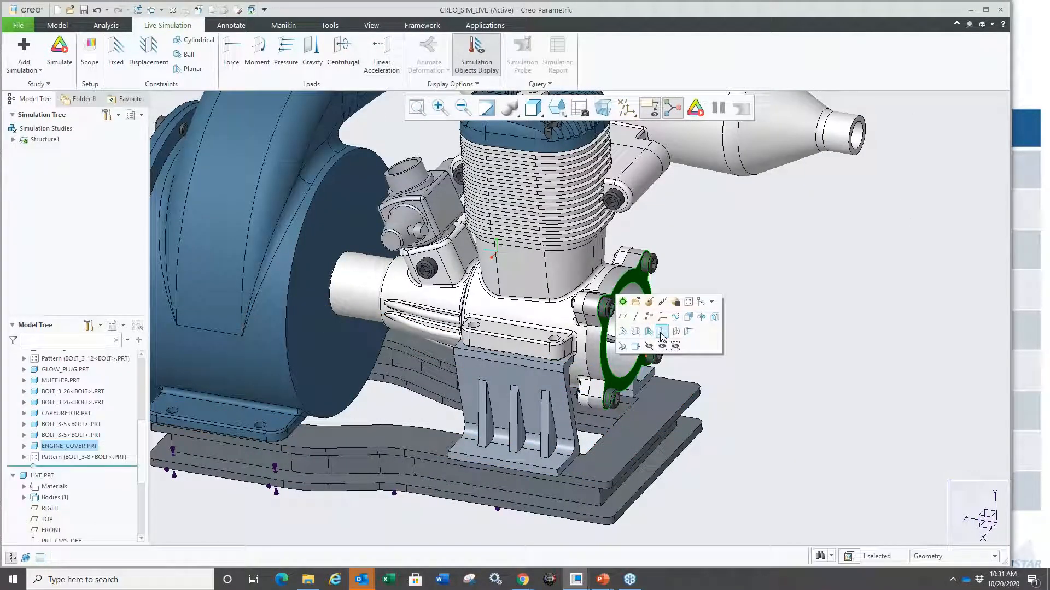
left_click(662, 331)
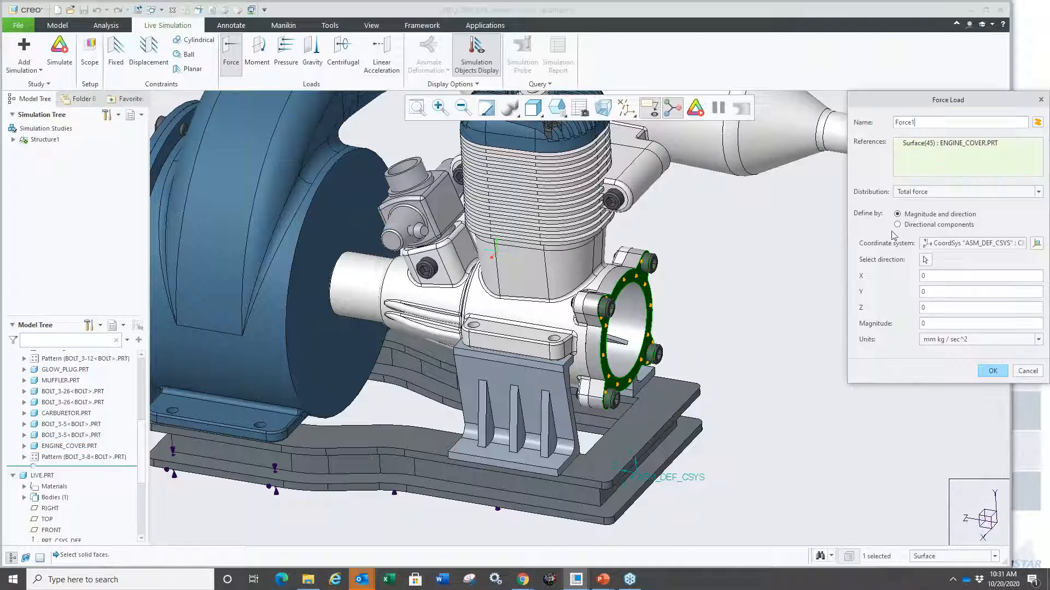
left_click(898, 225)
middle_click_drag(776, 346, 788, 314)
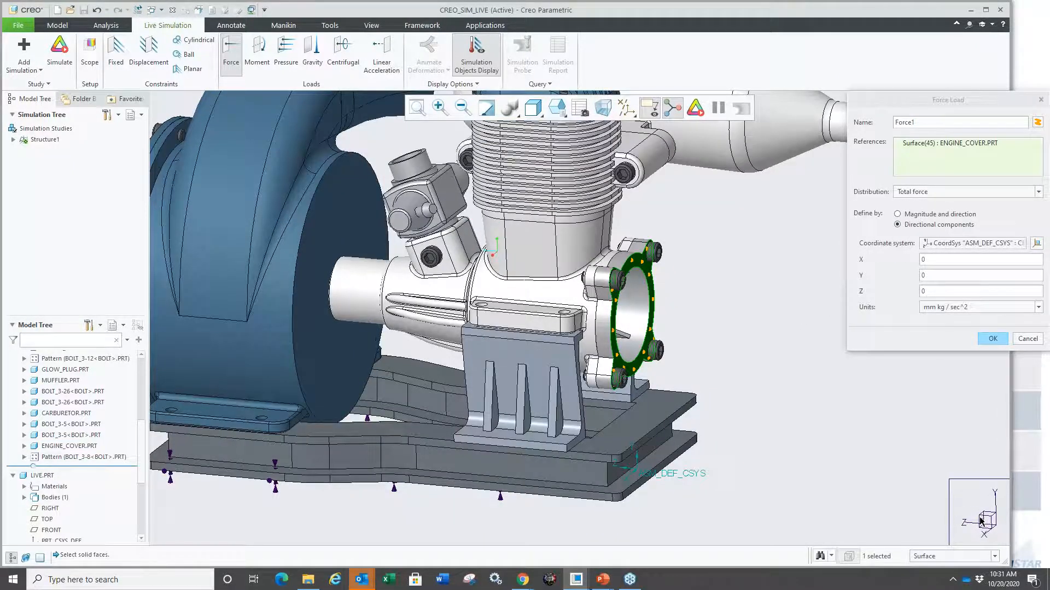
key("ctrl+1")
left_click(992, 531)
left_click_drag(846, 417, 977, 534, "ctrl")
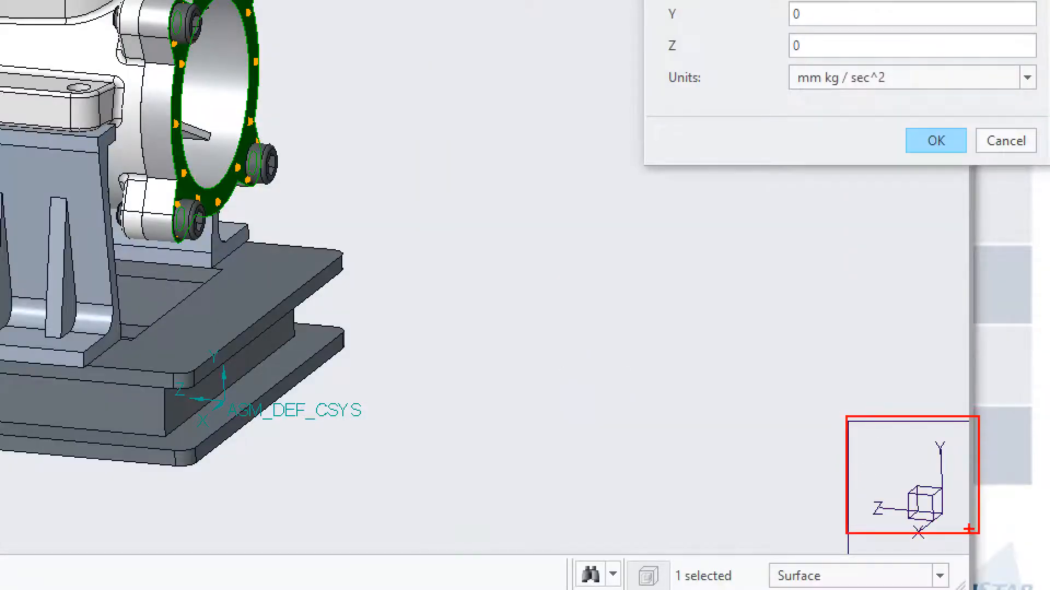
key("Escape")
Set the force components to Y -100 and Z 100 in lbf and finish the load on the engine cover.
left_click(936, 309)
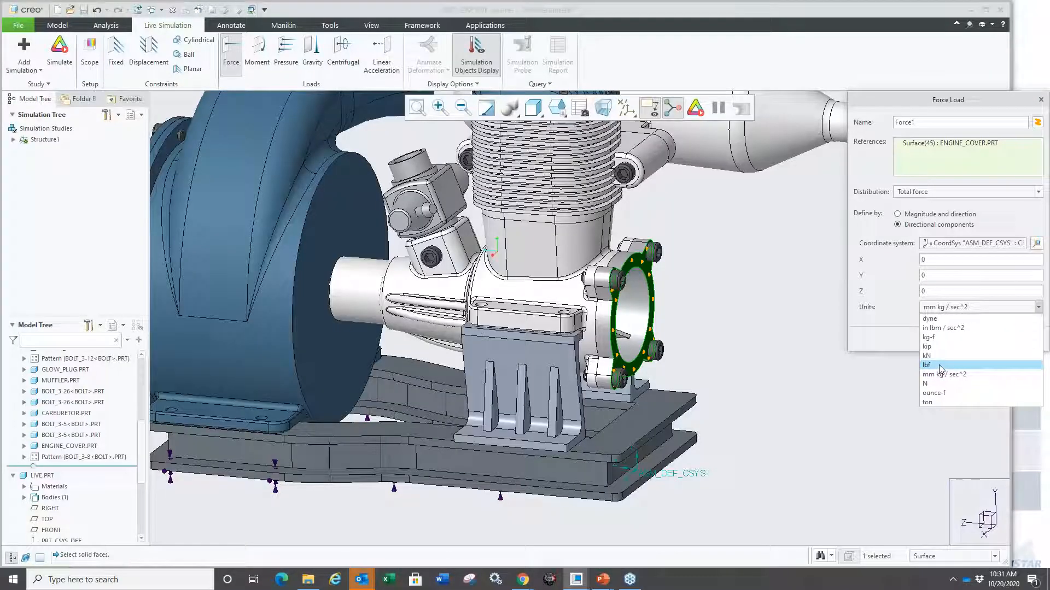
left_click(941, 364)
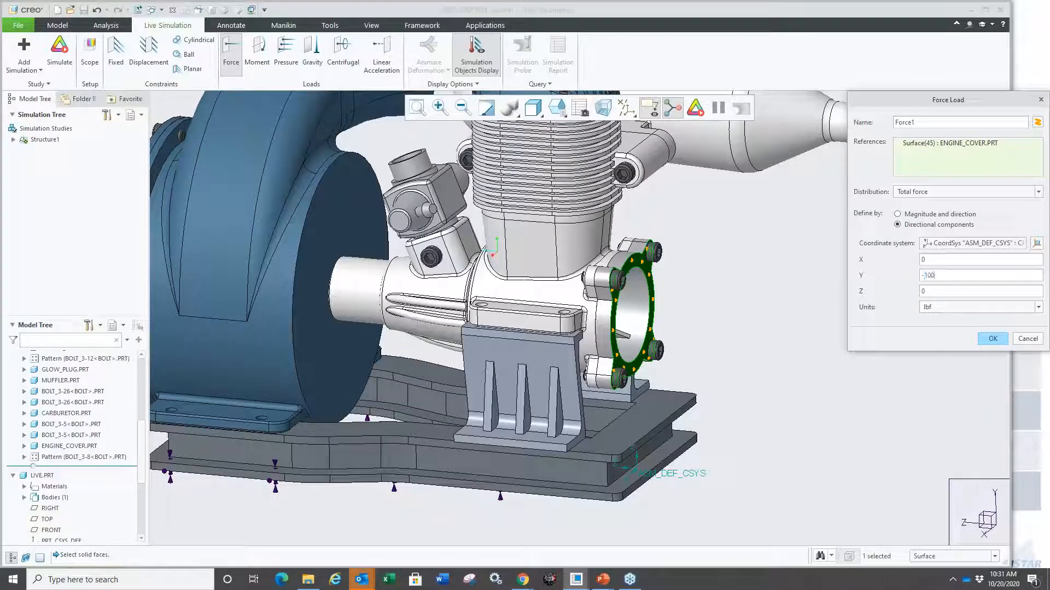
left_click(931, 291)
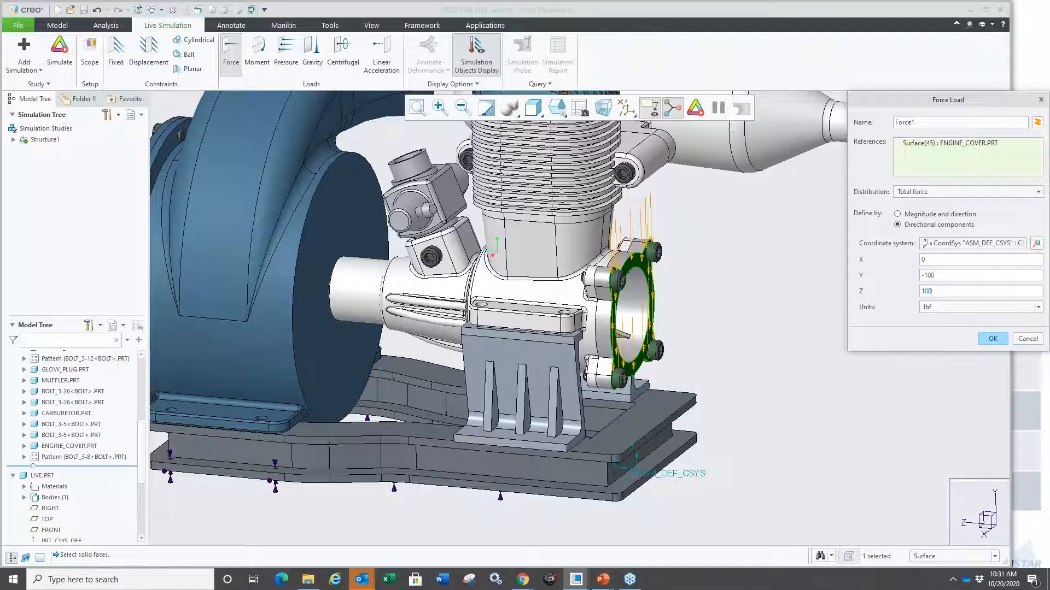
left_click(992, 339)
mouse_move(762, 404)
middle_mouse_down()
mouse_move(778, 387)
mouse_move(754, 405)
middle_mouse_up()
scroll(755, 402, "up", 1)
left_click(768, 316)
scroll(695, 437, "up", 2)
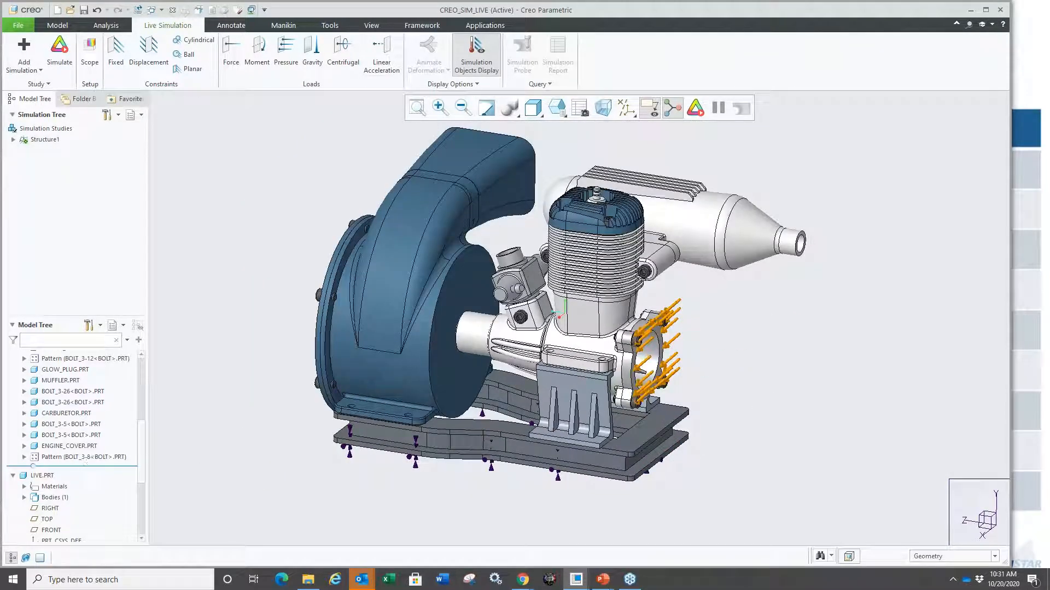
Run the live structural simulation on the whole engine assembly.
left_click_drag(142, 451, 142, 364)
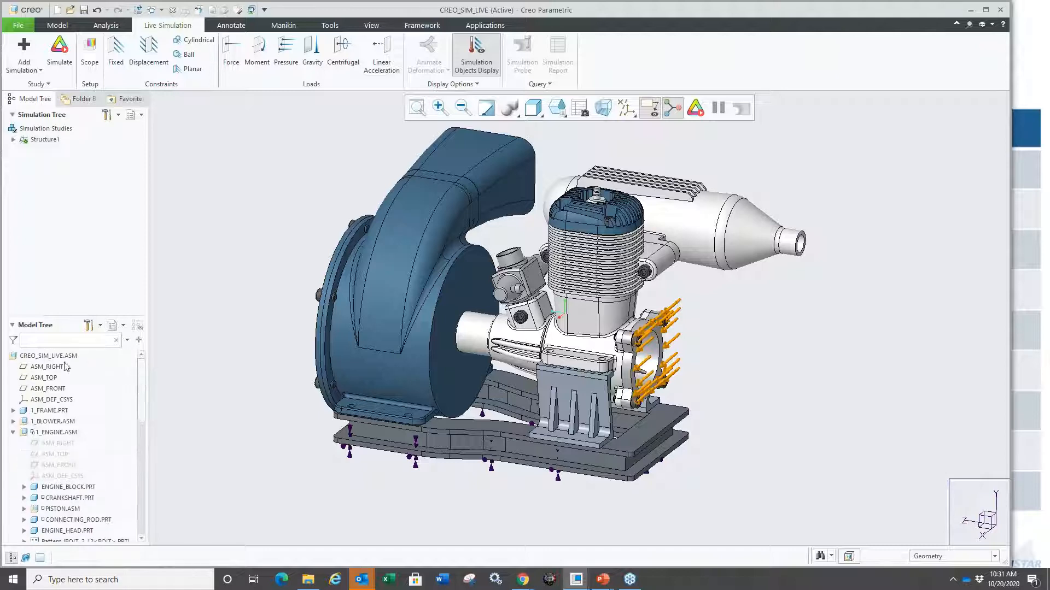
left_click(695, 108)
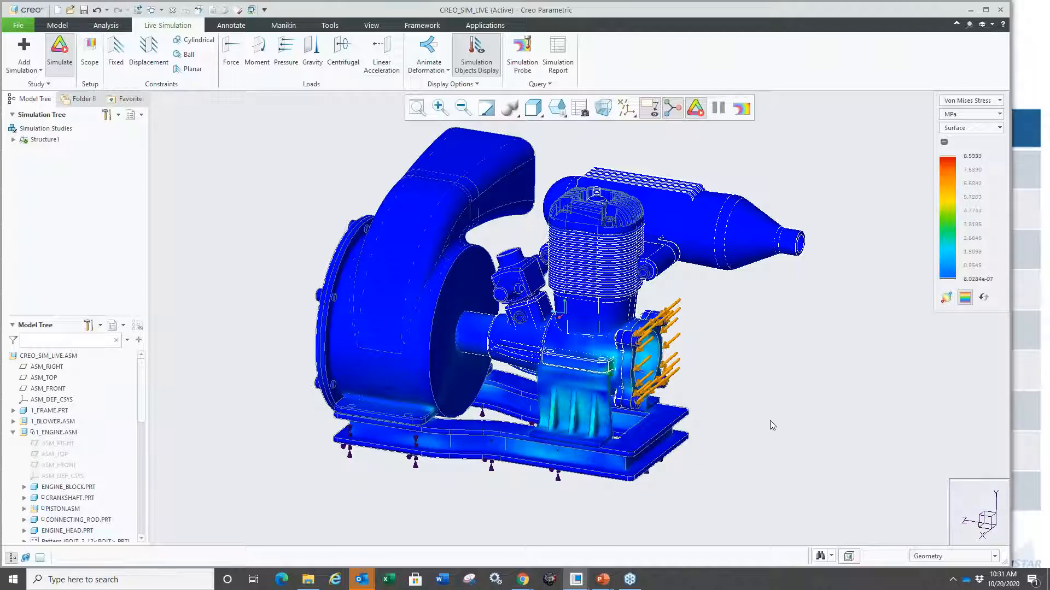
mouse_move(743, 397)
middle_mouse_down()
mouse_move(705, 394)
mouse_move(731, 387)
mouse_move(739, 399)
middle_mouse_up()
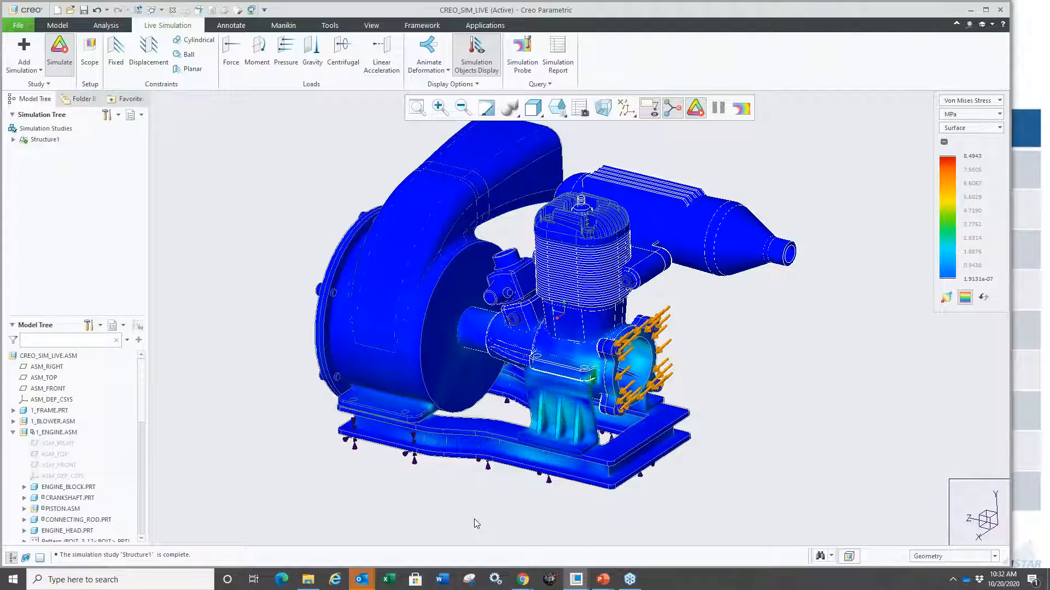
Animate the assembly's deformation and examine it from several angles, including the underside of the frame.
left_click(428, 52)
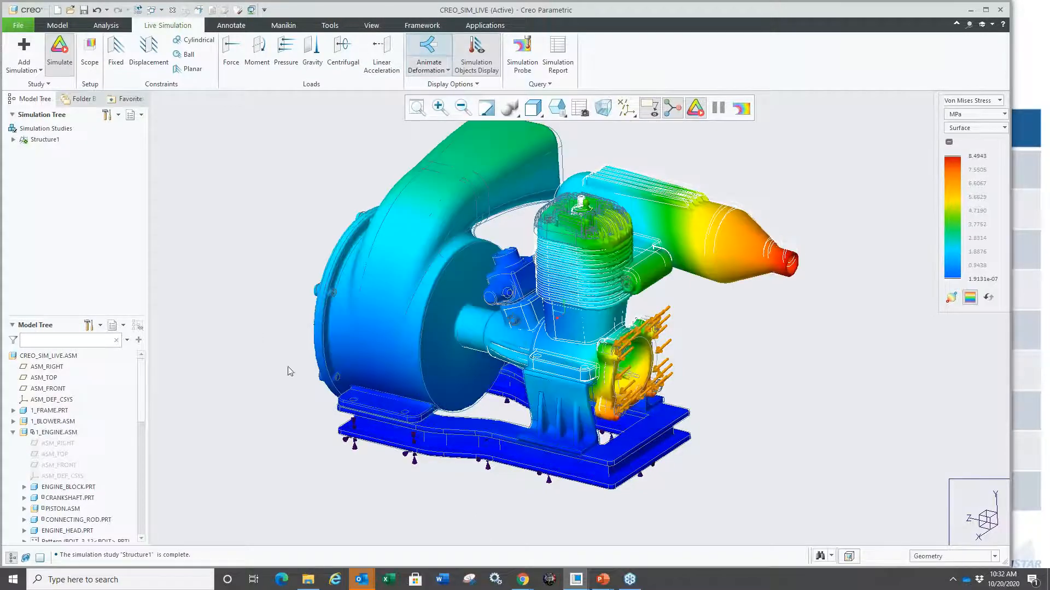
scroll(477, 505, "down", 2)
mouse_move(478, 504)
middle_mouse_down()
mouse_move(508, 472)
mouse_move(485, 484)
mouse_move(482, 467)
mouse_move(495, 495)
middle_mouse_up()
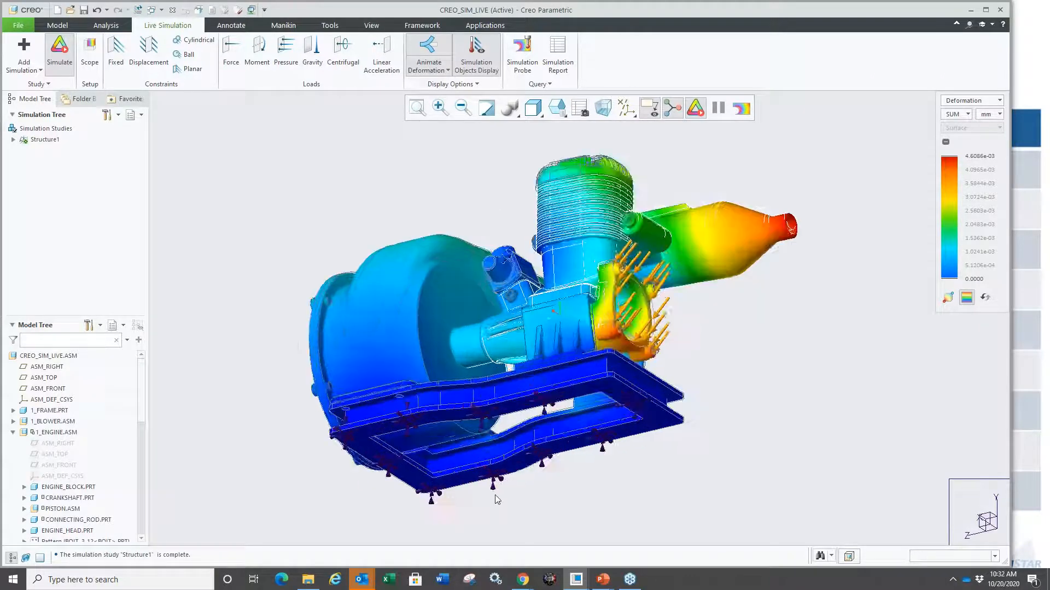
scroll(495, 496, "down", 2)
scroll(464, 472, "up", 3)
middle_click_drag(532, 340, 568, 439)
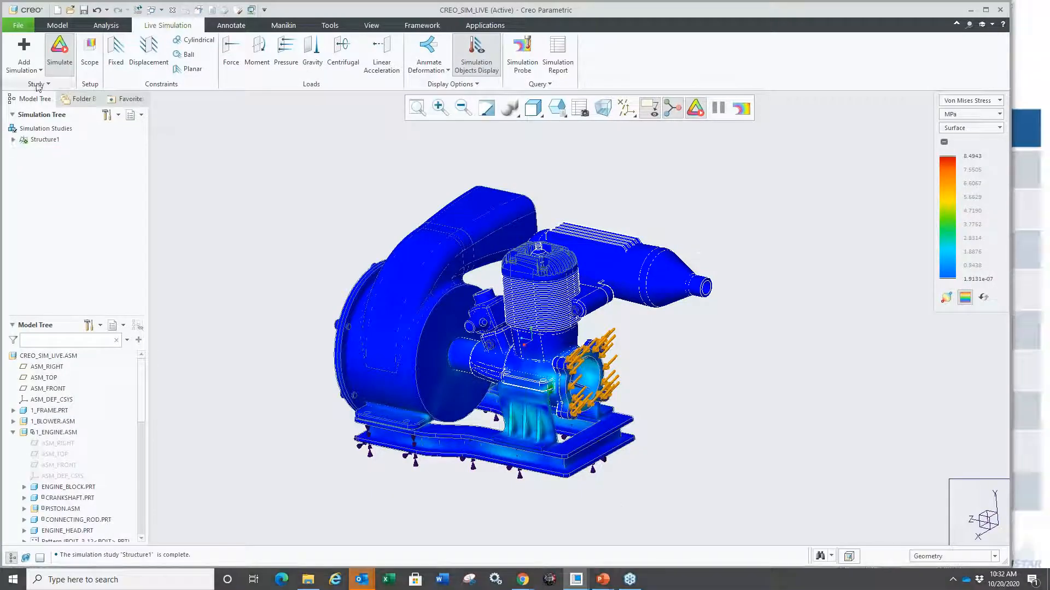
Add a second structure simulation study to the assembly.
left_click(24, 65)
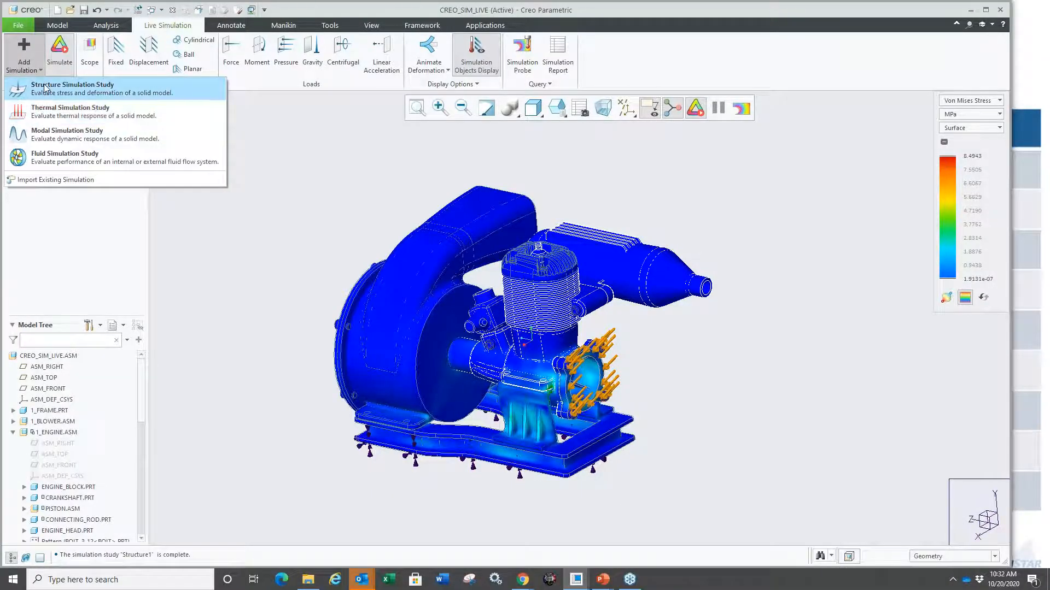
left_click(44, 96)
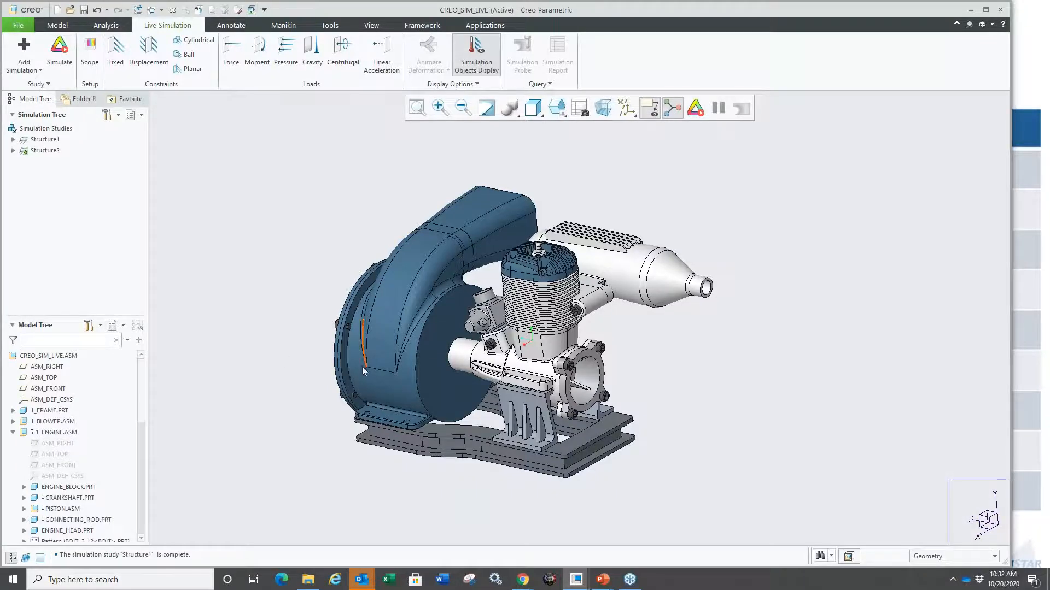
scroll(522, 406, "up", 2)
scroll(522, 406, "down", 2)
mouse_move(522, 406)
middle_mouse_down()
mouse_move(382, 411)
mouse_move(568, 420)
mouse_move(537, 454)
middle_mouse_up()
scroll(537, 454, "up", 3)
scroll(568, 391, "down", 2)
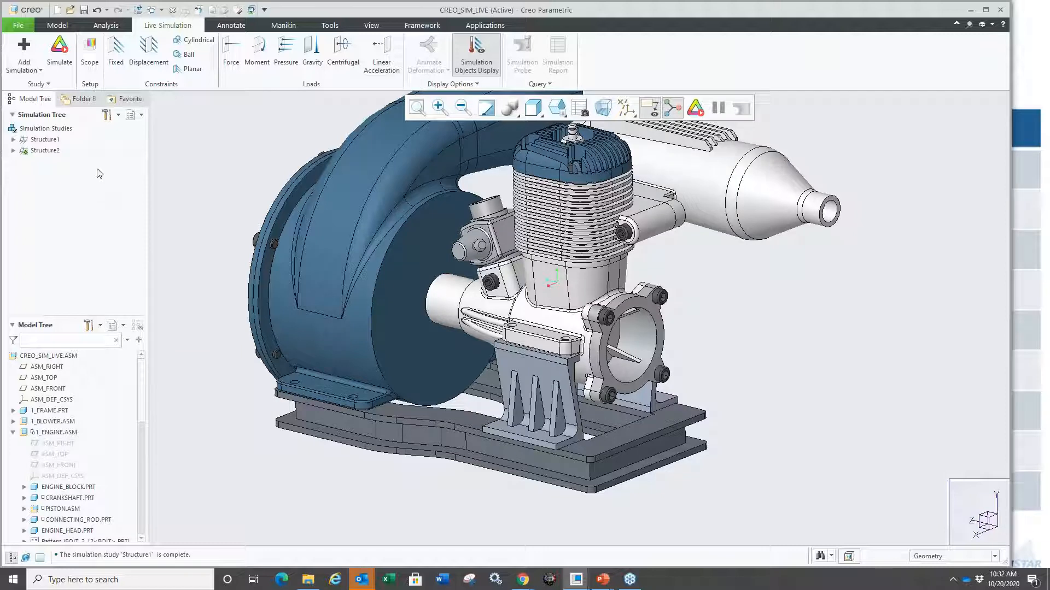
Limit the new study's simulation scope to the bracket LIVE.PRT and expand the study in the simulation tree.
left_click(90, 57)
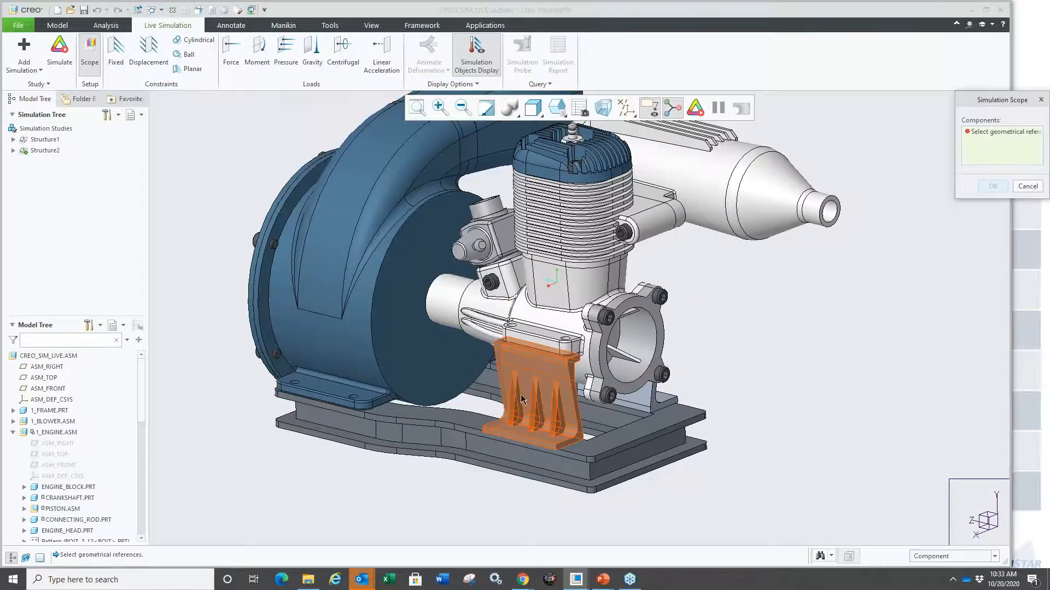
left_click(558, 422)
middle_click(767, 386)
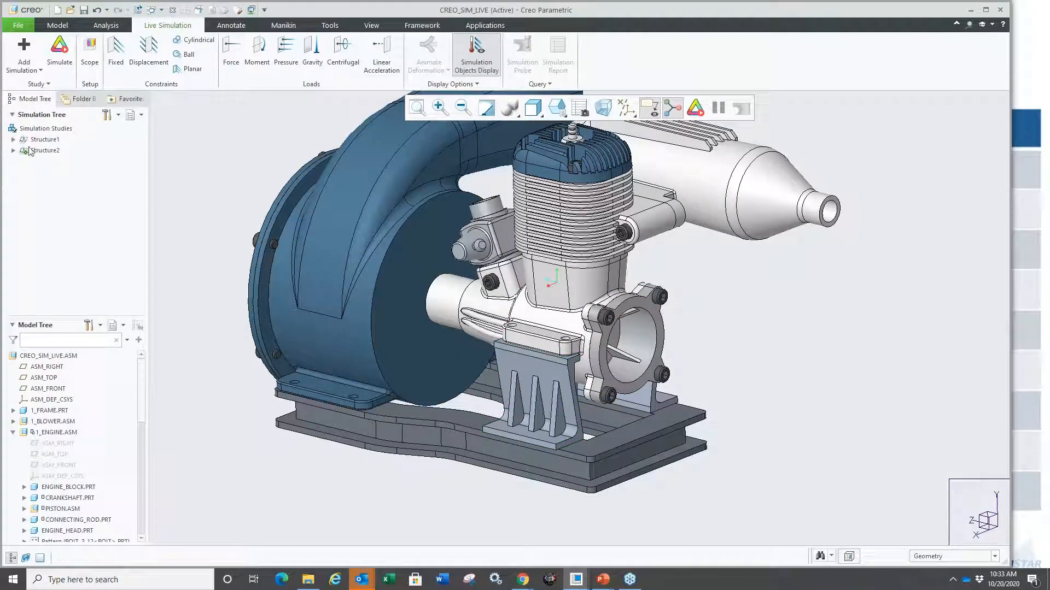
left_click(13, 152)
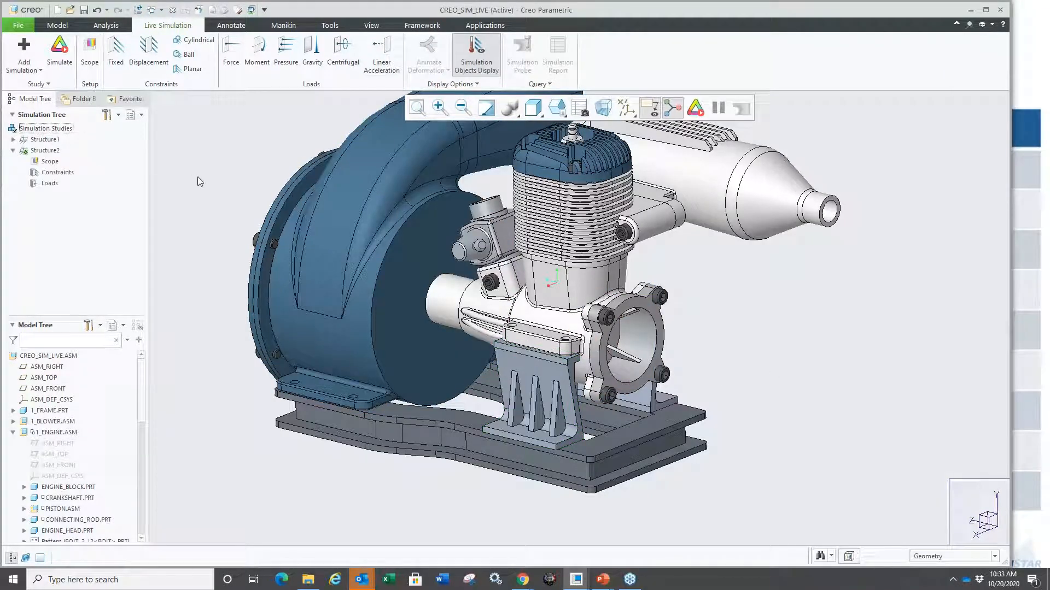
Import the existing simulation study Structure1 from LIVE.PRT into the assembly.
left_click(48, 85)
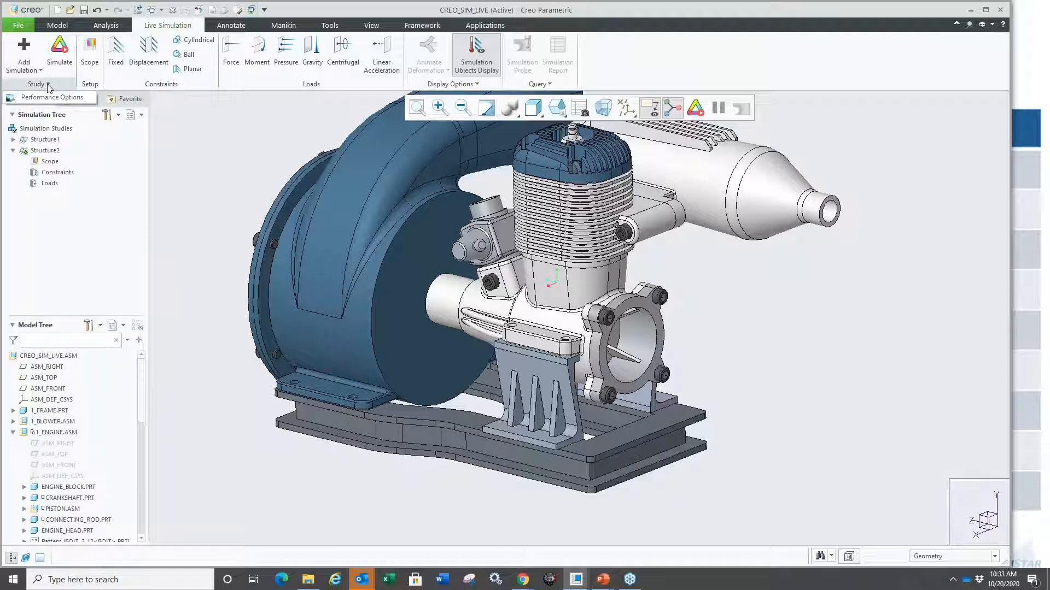
left_click(36, 72)
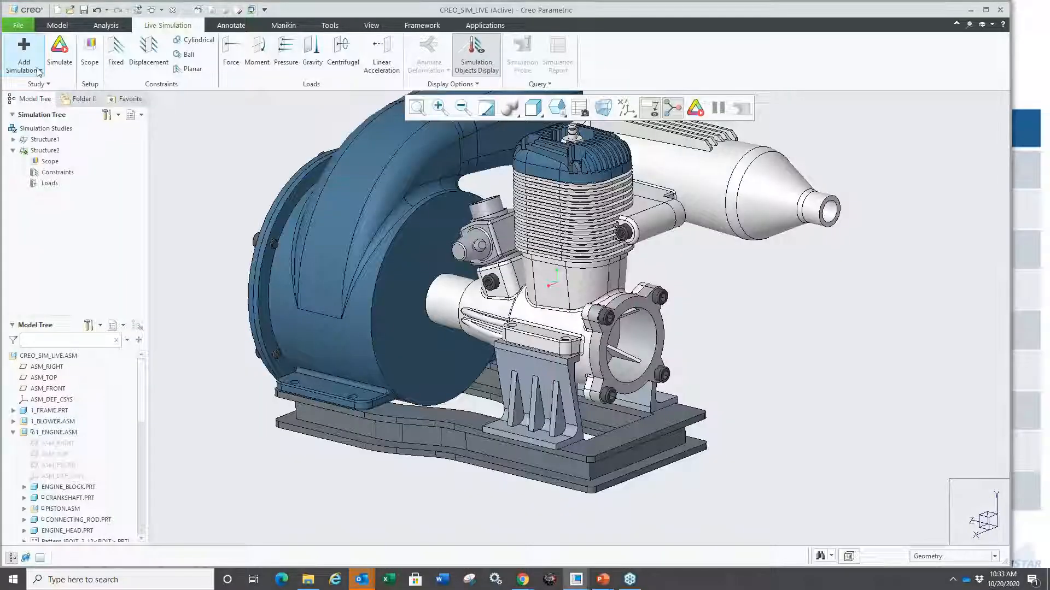
left_click(74, 68)
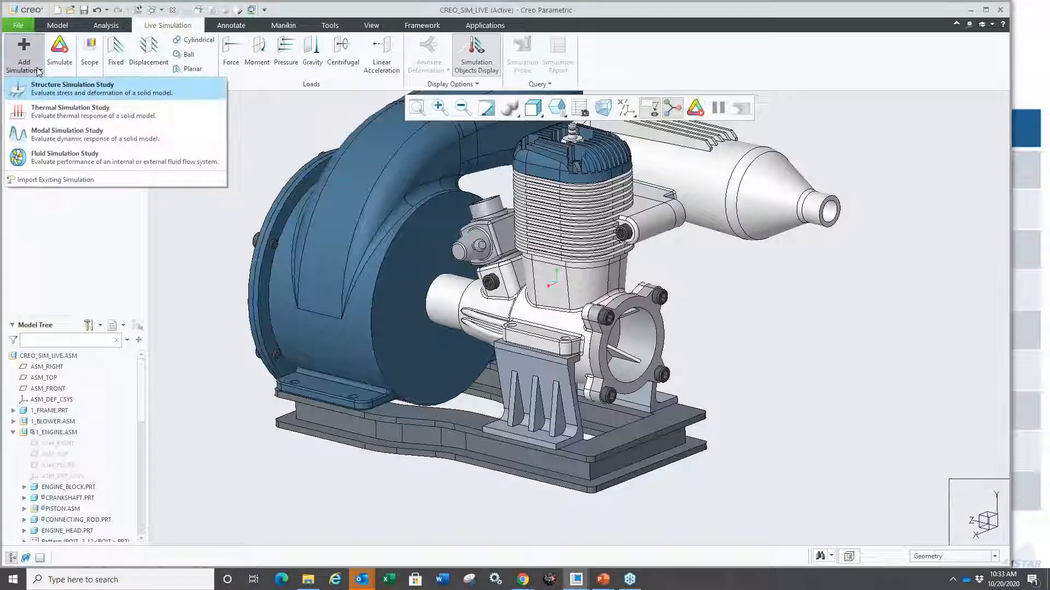
left_click(55, 180)
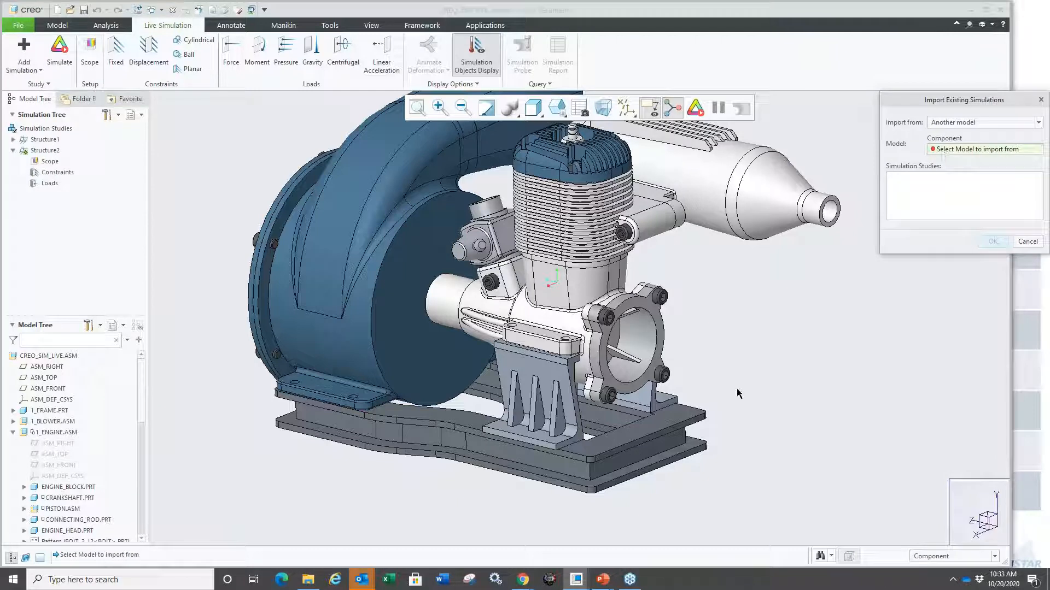
left_click(539, 388)
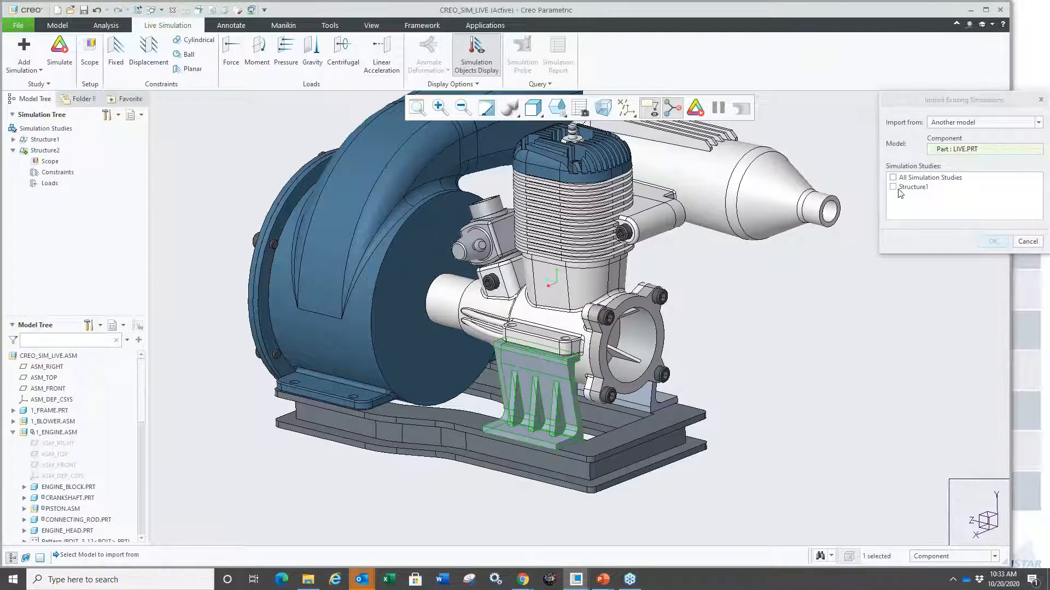
left_click_drag(903, 104, 816, 144)
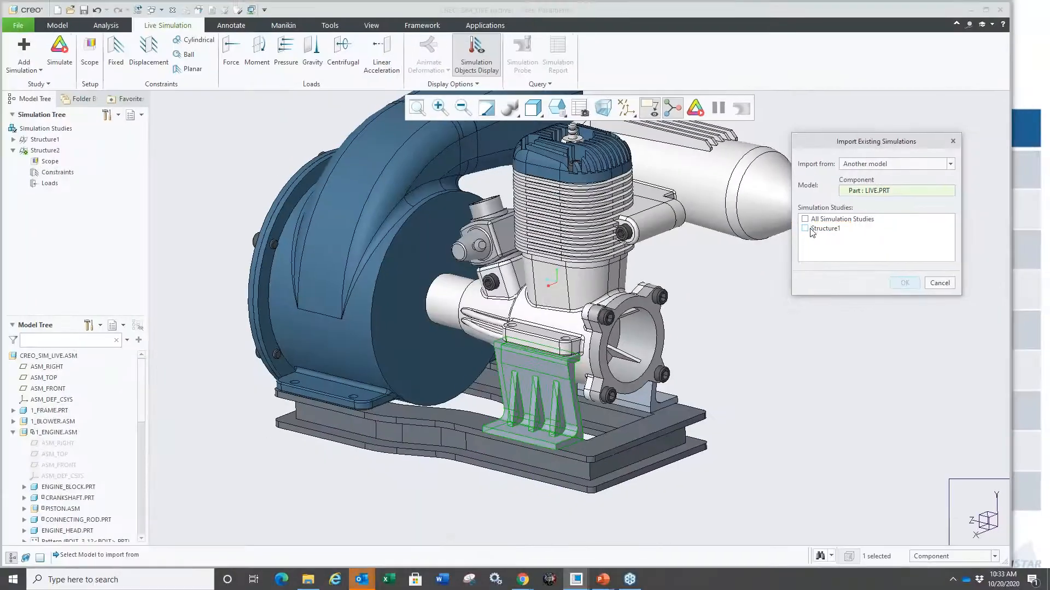
left_click(805, 228)
left_click(903, 285)
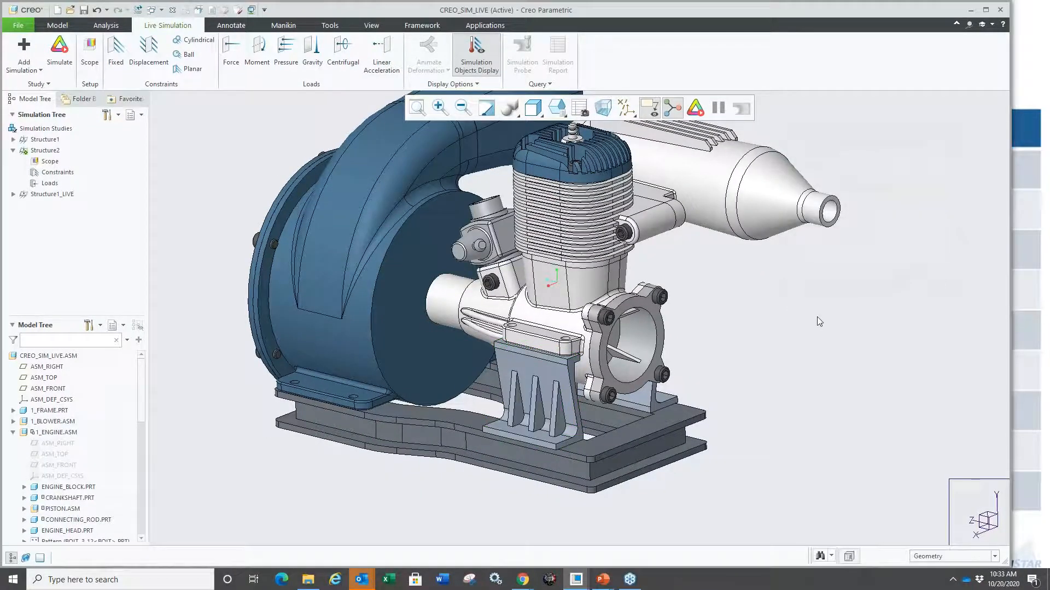
Expand the constraints and loads of the imported Structure1_LIVE study and make it the active study.
left_click(14, 195)
left_click(24, 205)
left_click(60, 216)
left_click(24, 227)
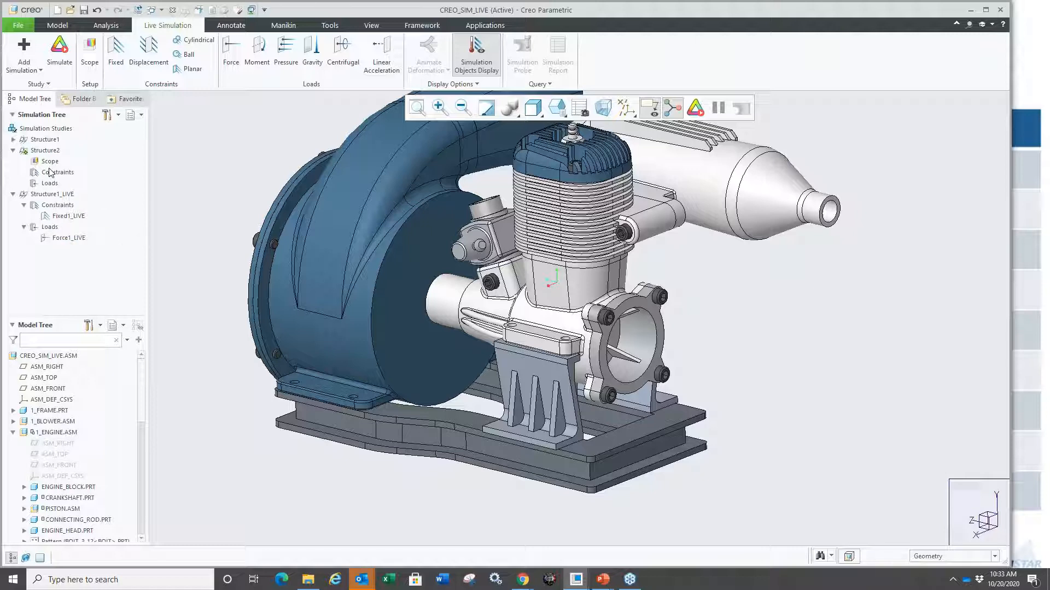
left_click(41, 196)
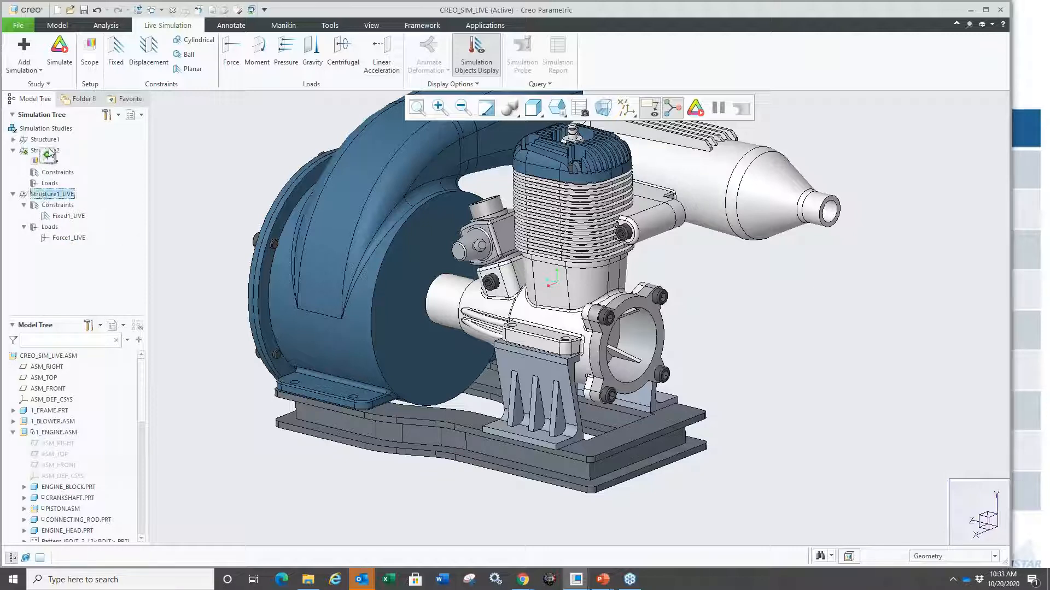
Restrict the simulation scope of Structure1_LIVE to the bracket LIVE.PRT.
left_click(89, 48)
left_click(540, 410)
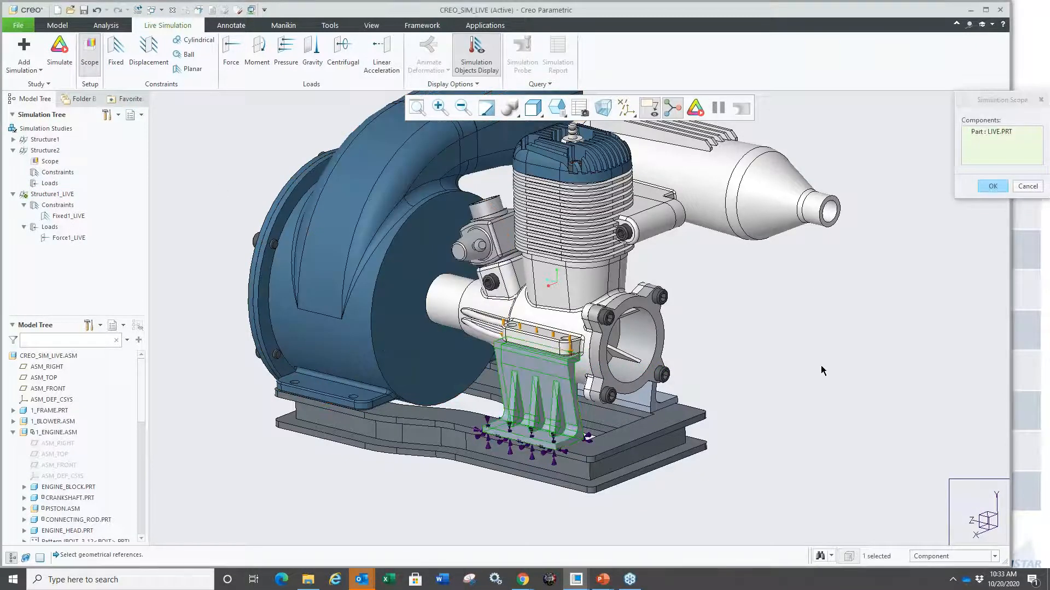
left_click(992, 186)
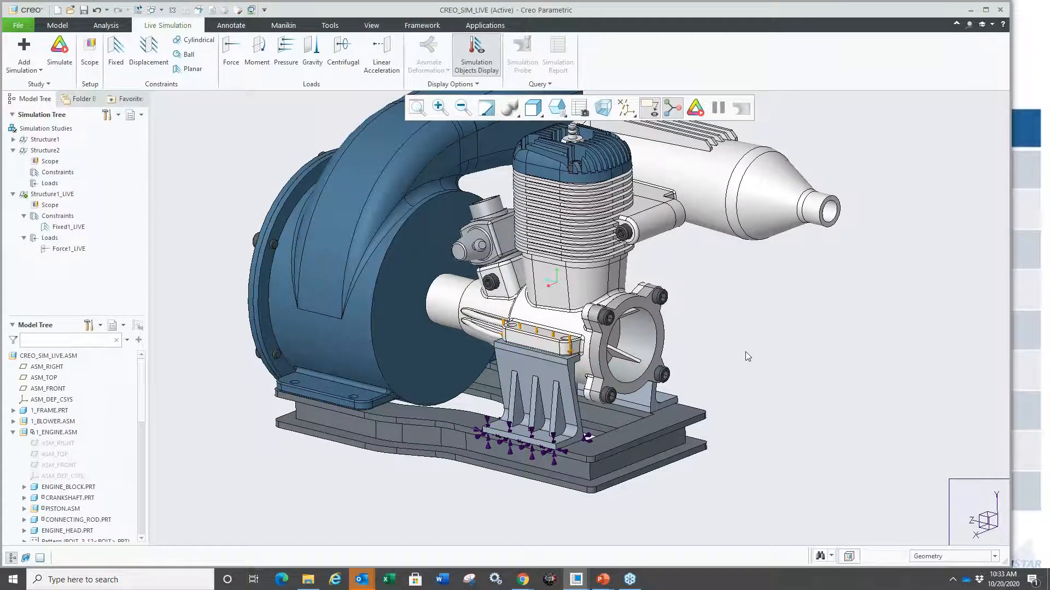
scroll(740, 352, "up", 2)
scroll(655, 343, "down", 3)
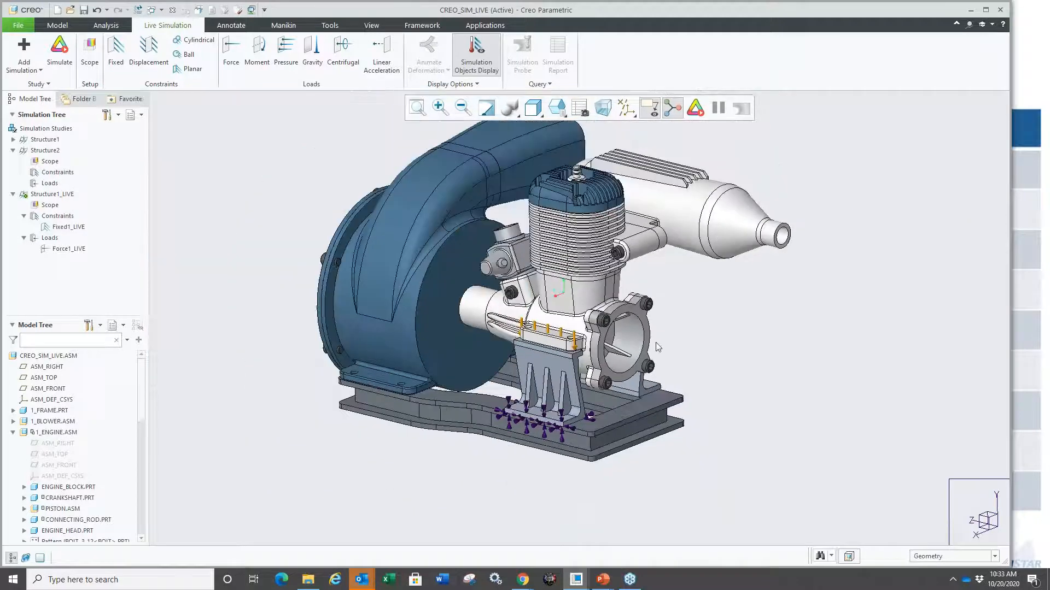
Run the Structure1_LIVE simulation and hide the constraint and load symbols.
left_click(696, 108)
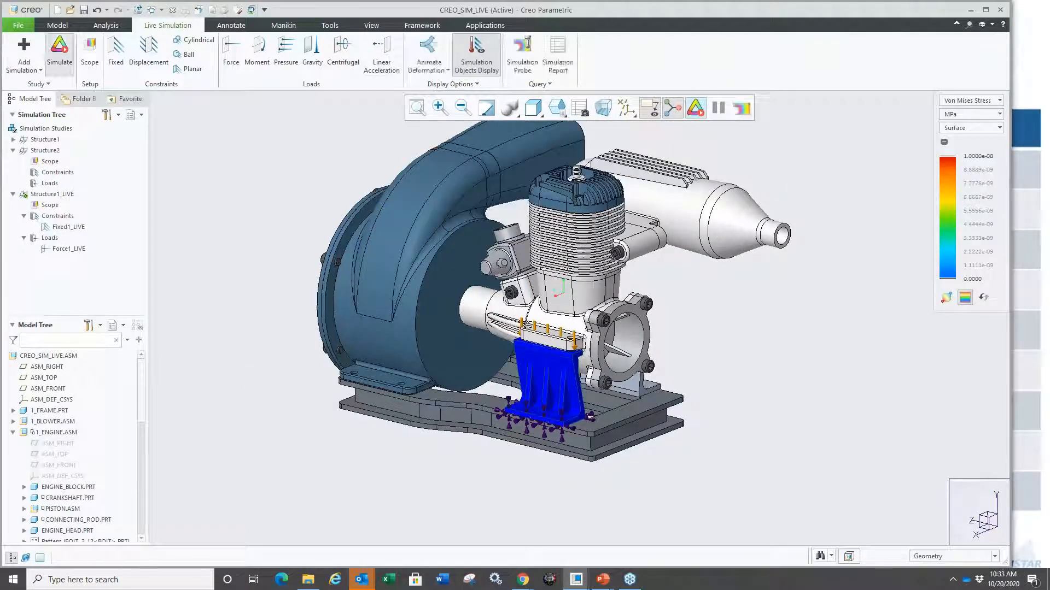
left_click(482, 55)
scroll(630, 357, "up", 3)
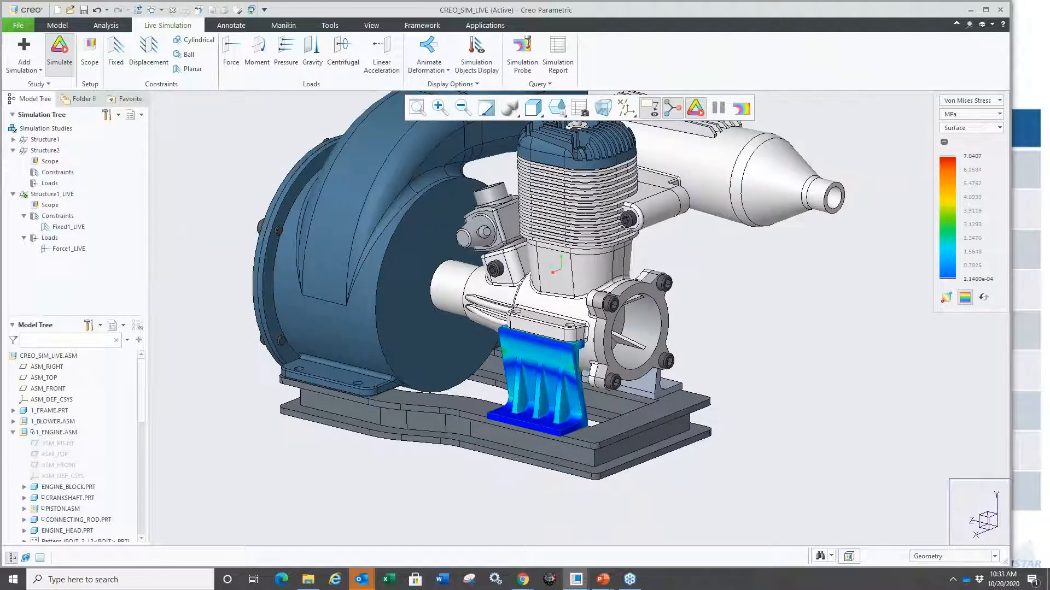
Examine the Von Mises stress distribution on the bracket from close up and within the whole assembly.
middle_click_drag(568, 358, 558, 382)
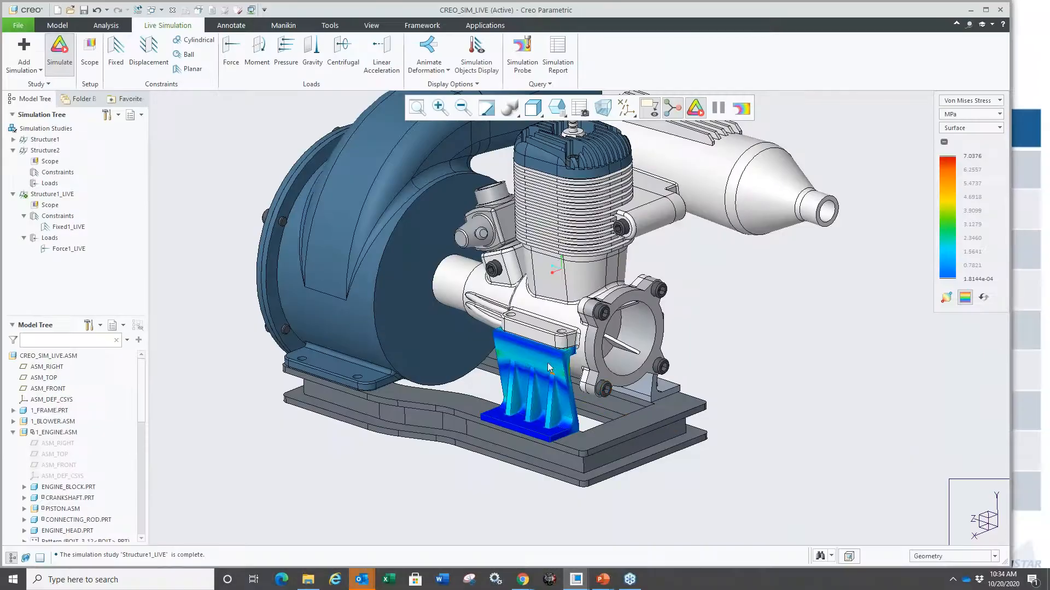
scroll(501, 336, "up", 3)
scroll(501, 336, "down", 2)
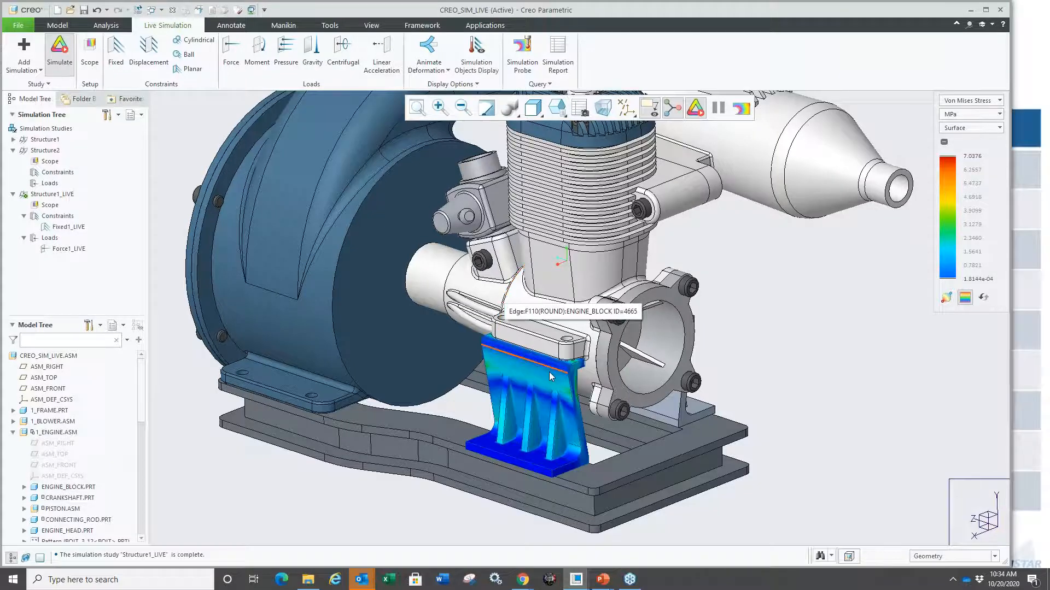
scroll(563, 328, "up", 5)
scroll(563, 328, "down", 5)
mouse_move(573, 392)
middle_mouse_down()
mouse_move(521, 365)
mouse_move(519, 353)
mouse_move(585, 379)
middle_mouse_up()
key("ctrl+d")
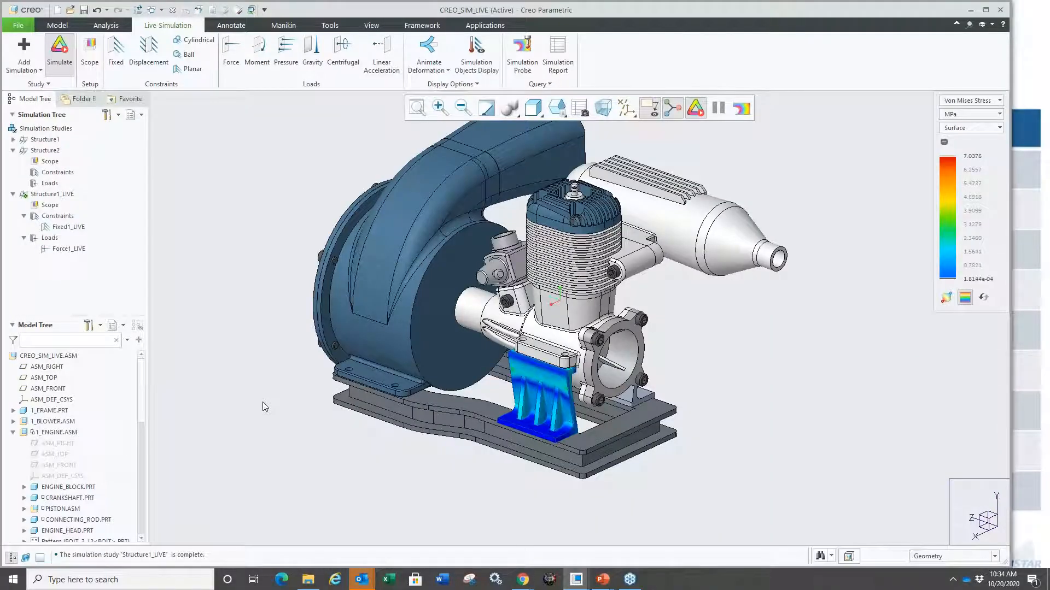
Generate the simulation report for Structure1_LIVE, review its model data, boundary conditions, loads and results summary, and close it.
left_click(559, 61)
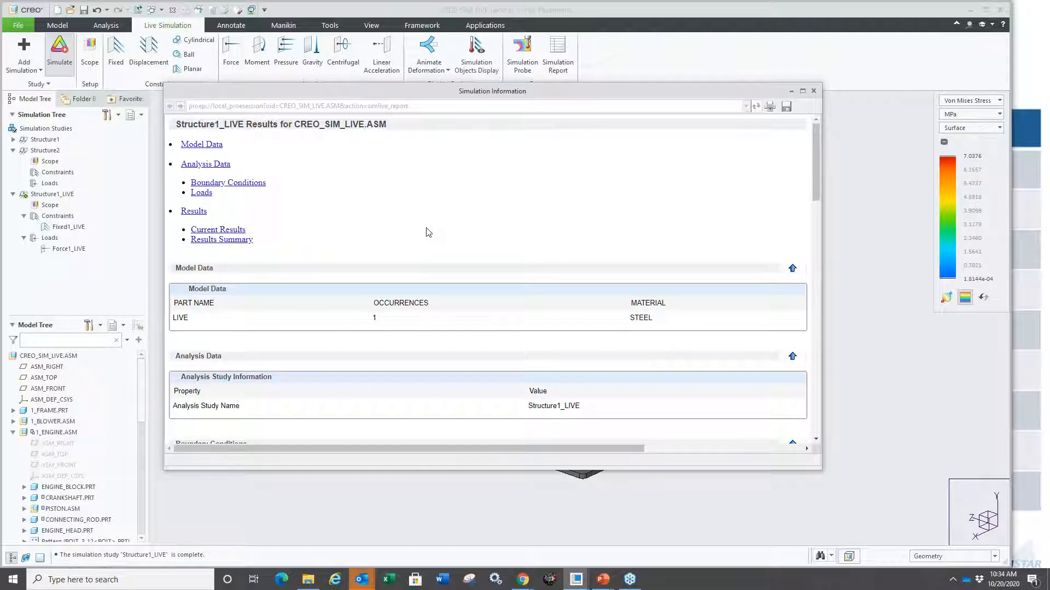
scroll(451, 345, "down", 4)
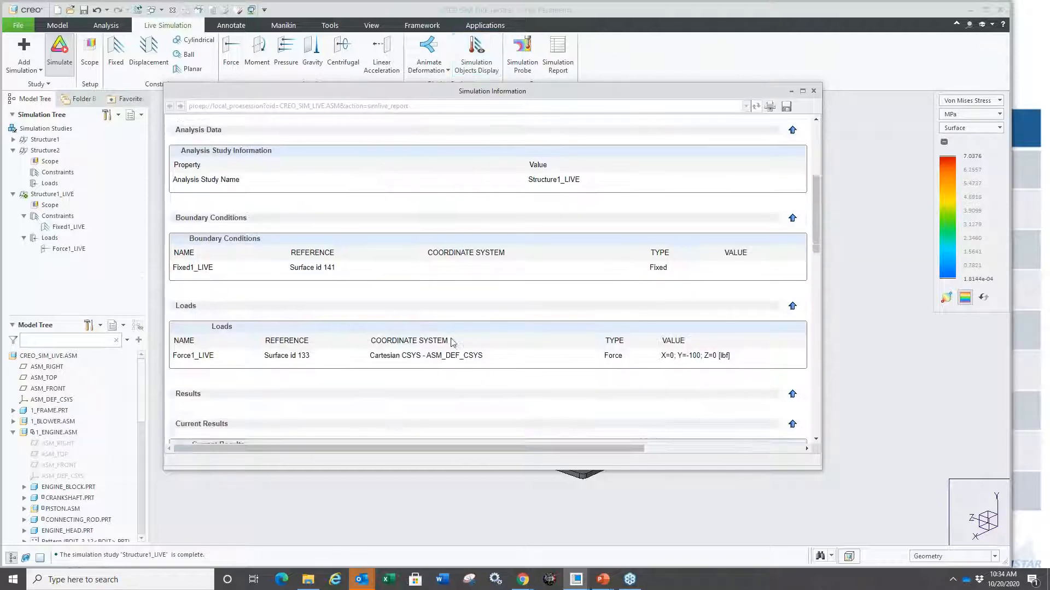
scroll(451, 344, "down", 10)
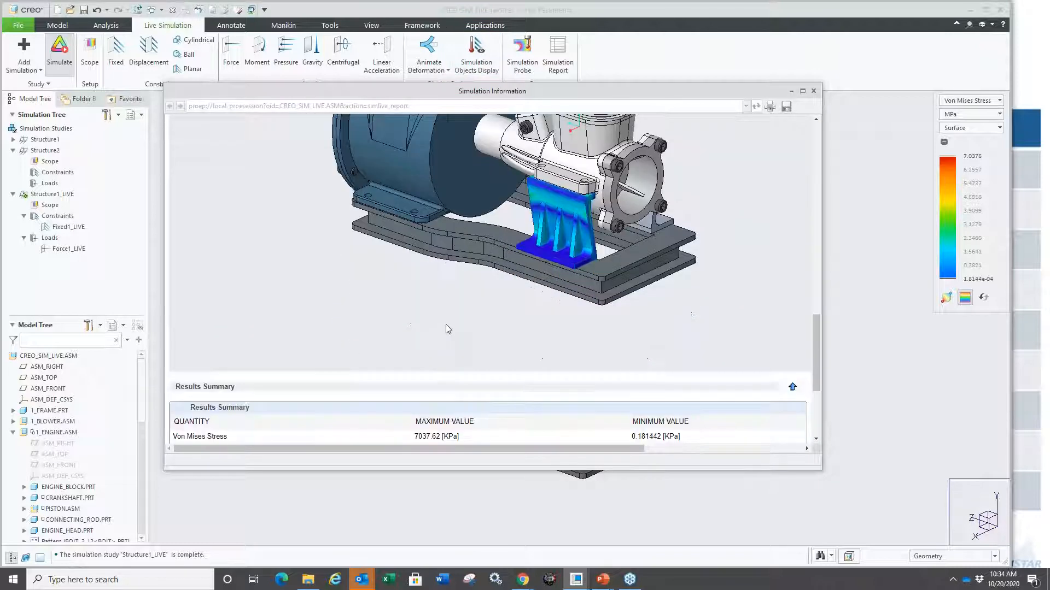
scroll(448, 330, "down", 4)
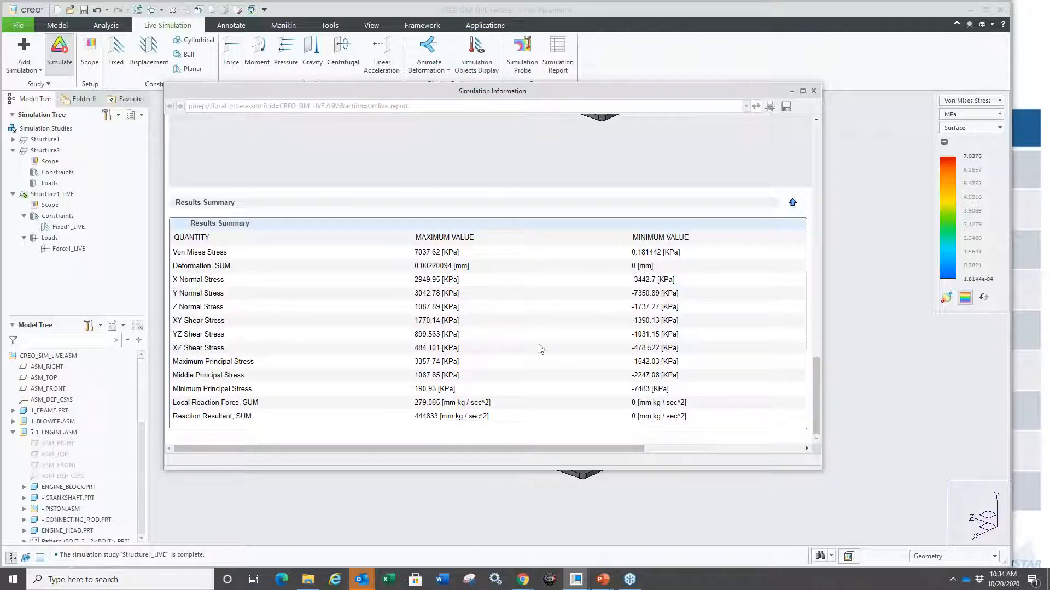
scroll(533, 347, "up", 5)
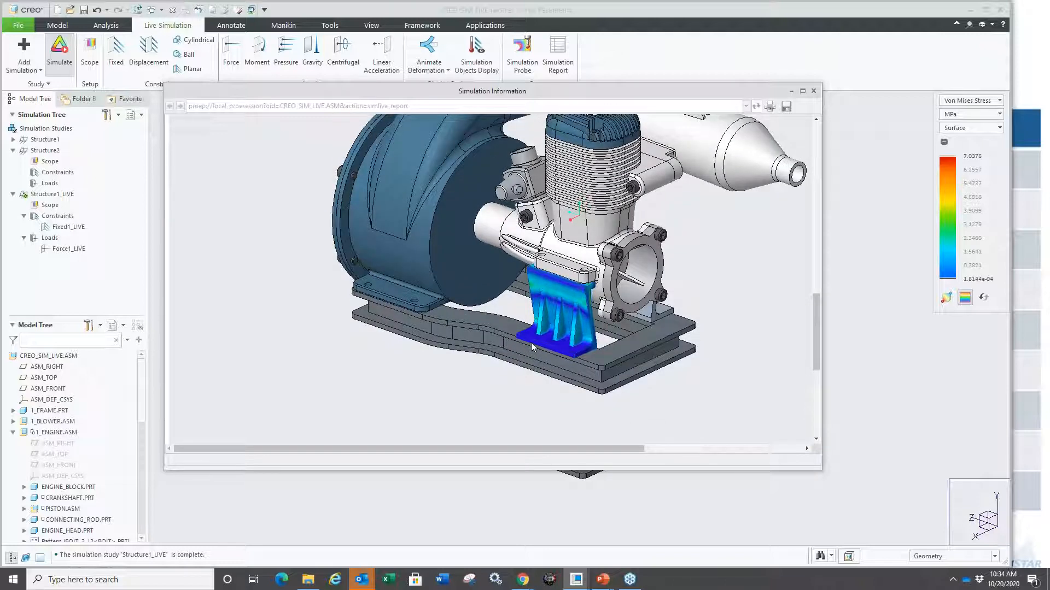
scroll(530, 342, "up", 5)
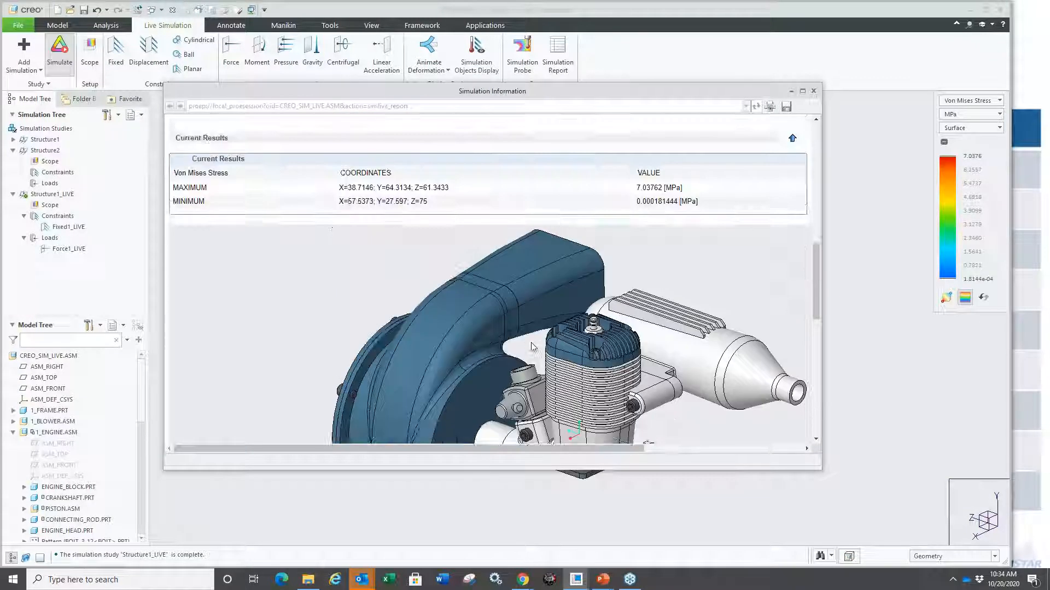
scroll(530, 342, "down", 2)
scroll(533, 345, "up", 10)
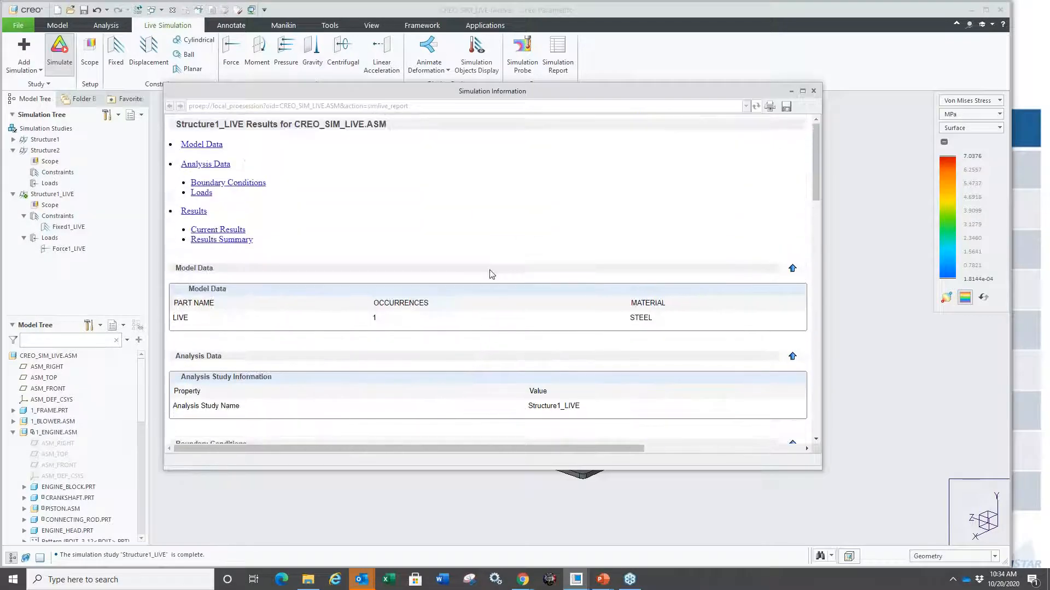
left_click(814, 91)
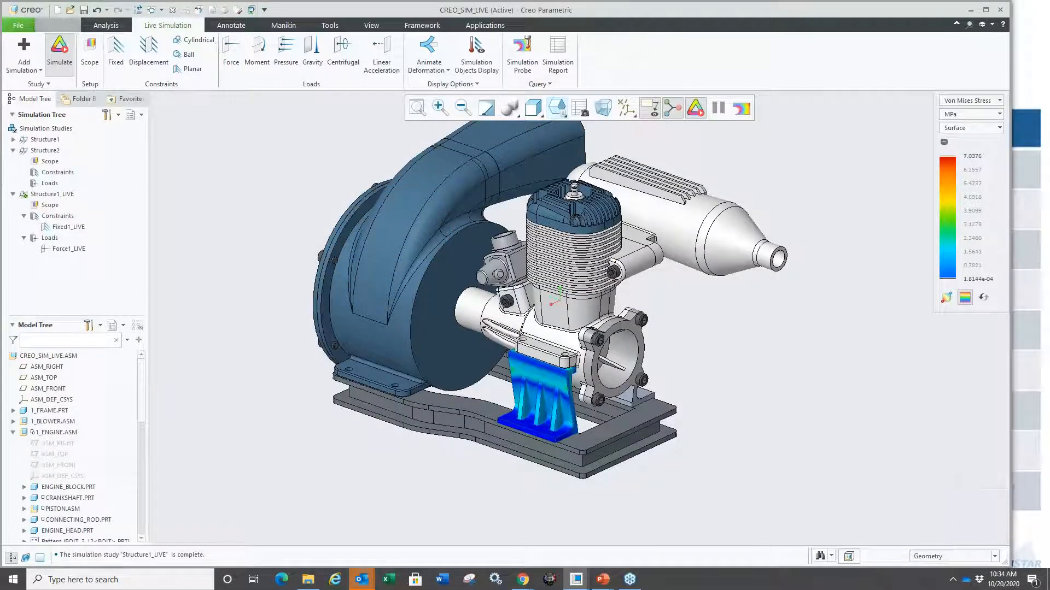
Return to the assembly's modelling environment, and close the engine assembly and bracket models.
left_click(57, 25)
scroll(645, 363, "up", 2)
scroll(616, 355, "down", 3)
scroll(584, 378, "up", 3)
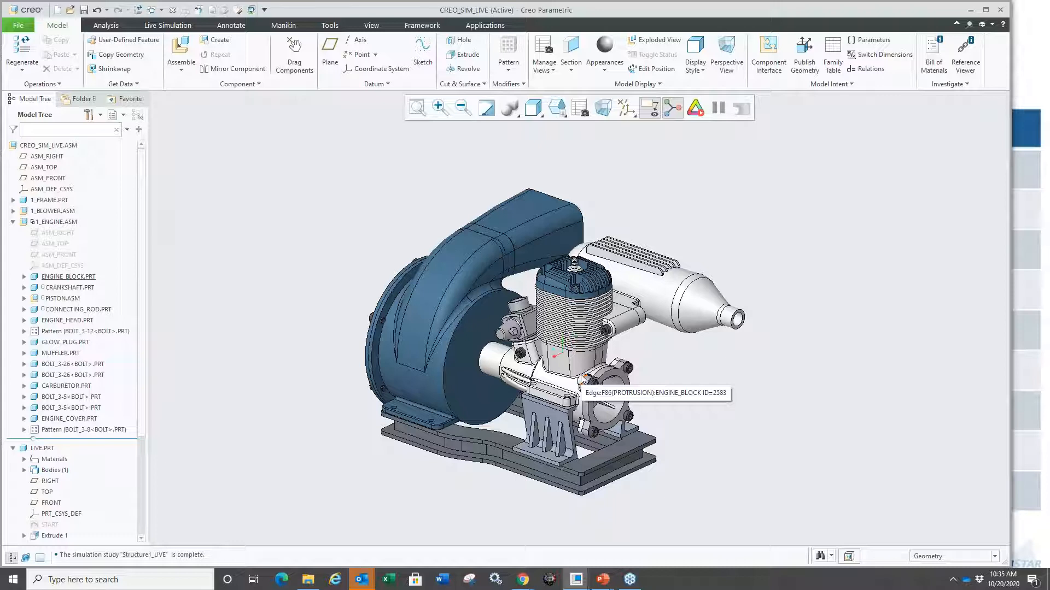
scroll(655, 372, "down", 3)
scroll(653, 372, "up", 2)
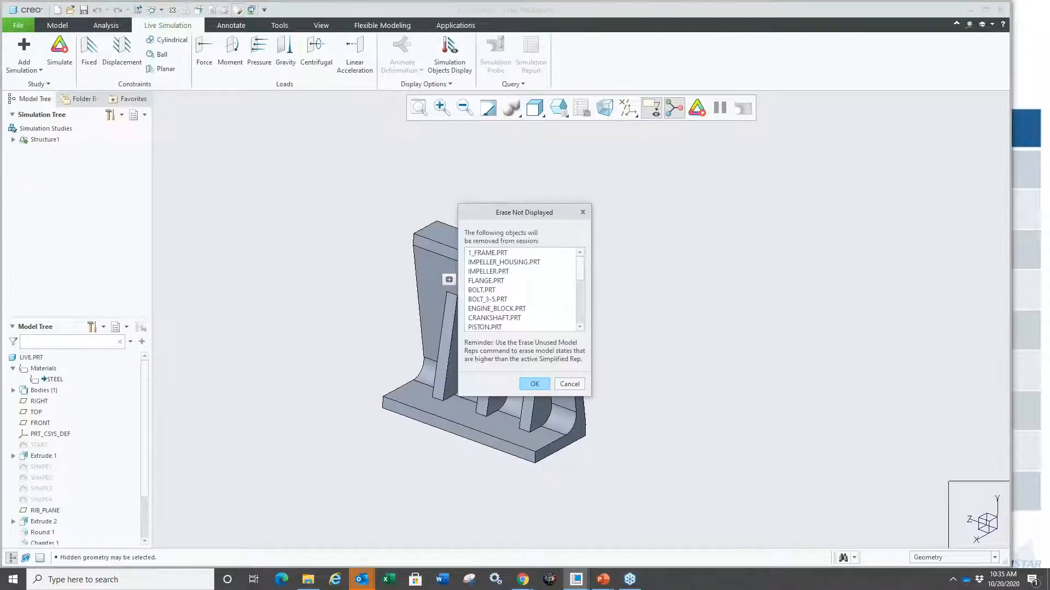
left_click(570, 383)
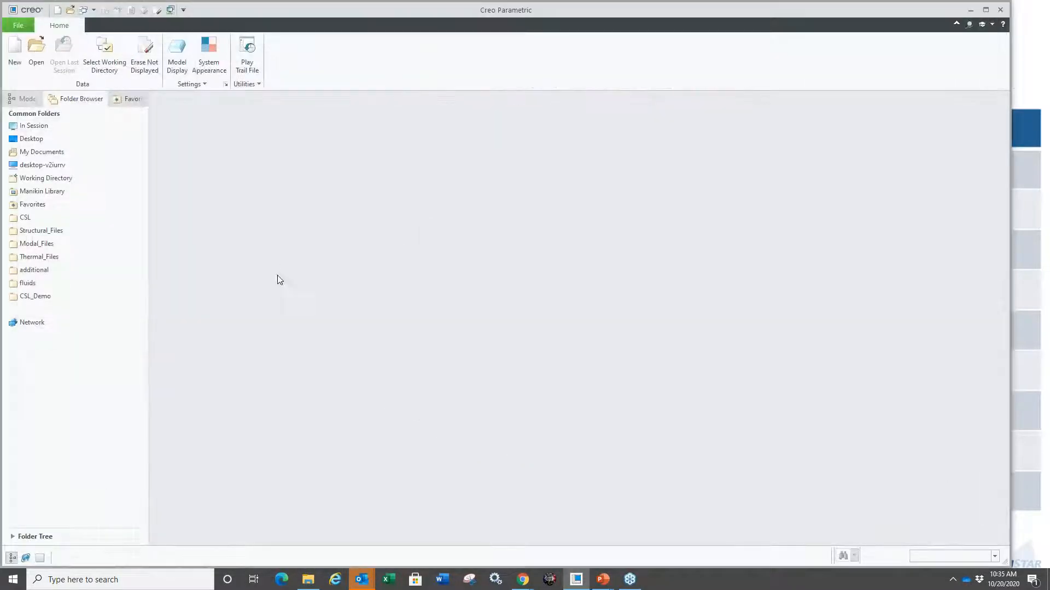
Open valve_cover.prt from the Modal_Files folder and switch to the Live Simulation environment.
left_click(37, 243)
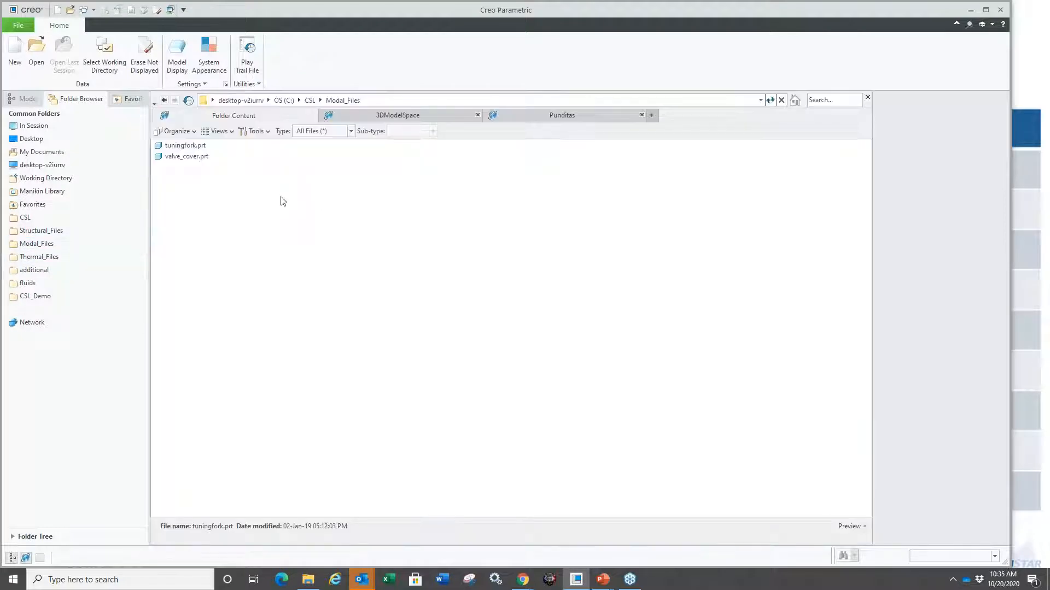
double_click(185, 157)
mouse_move(610, 343)
middle_mouse_down()
mouse_move(538, 365)
mouse_move(527, 301)
mouse_move(524, 335)
mouse_move(538, 343)
middle_mouse_up()
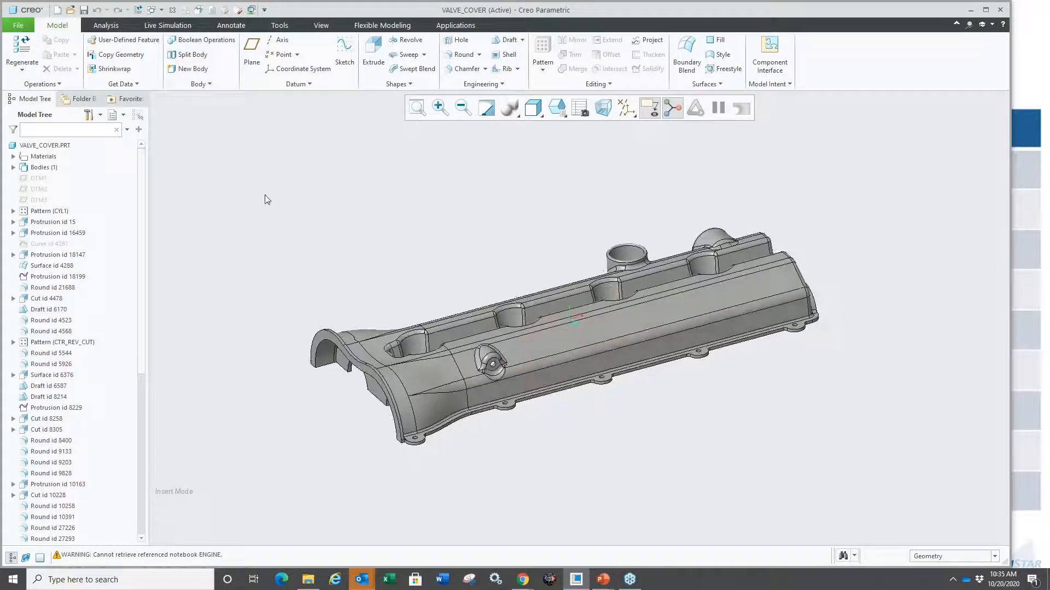
left_click(167, 25)
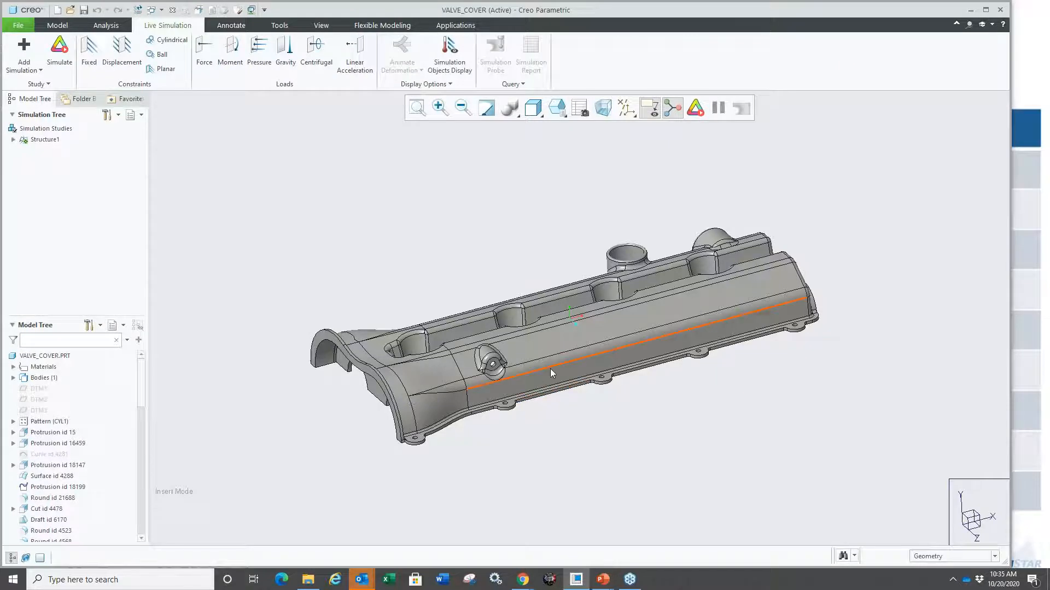
scroll(545, 371, "down", 3)
scroll(532, 342, "up", 2)
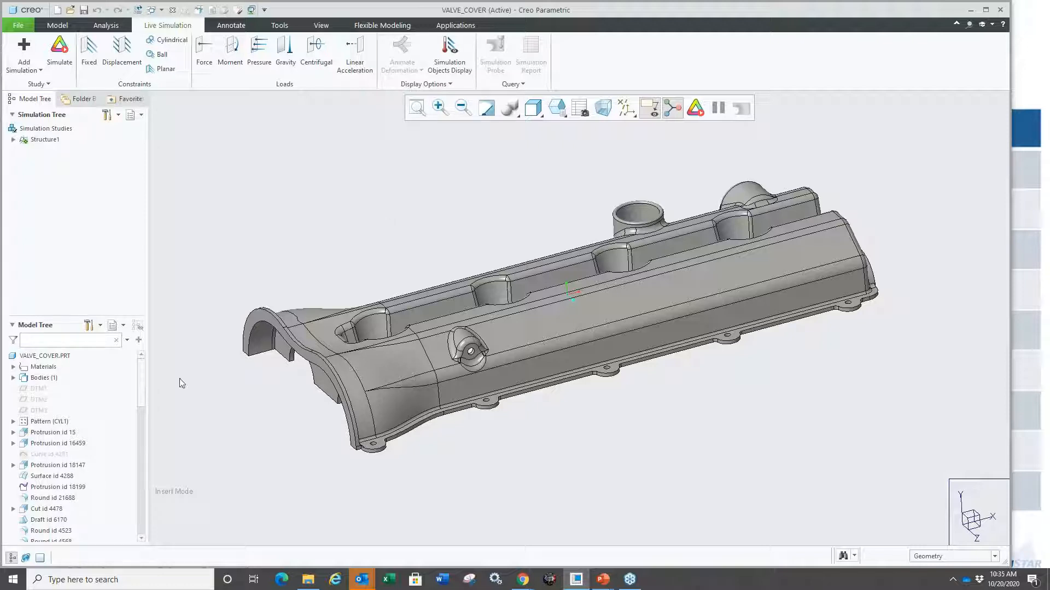
Set ABS as the master material of the valve cover.
left_click(14, 367)
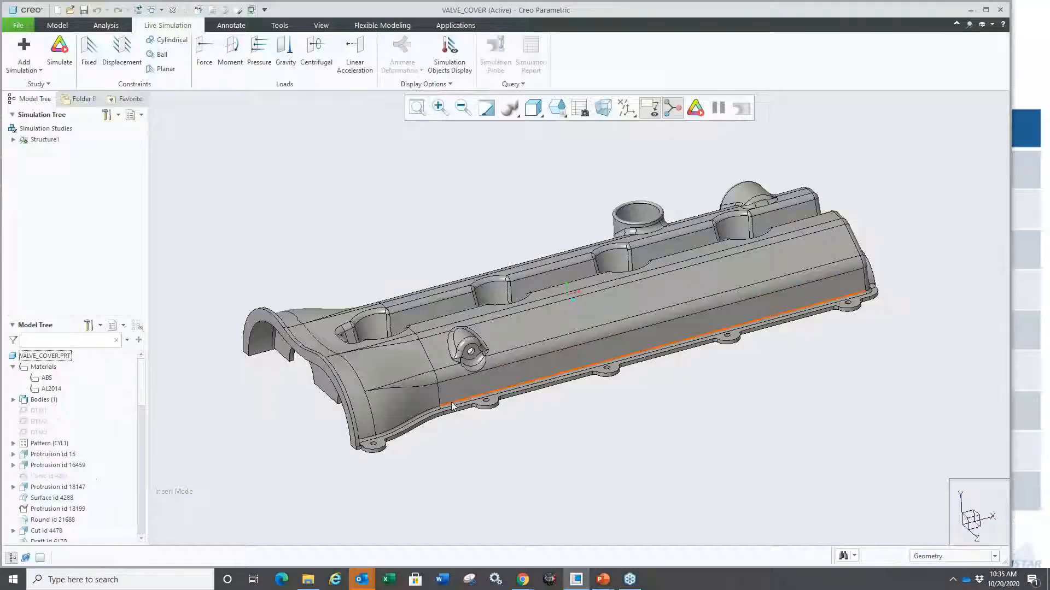
right_click(46, 378)
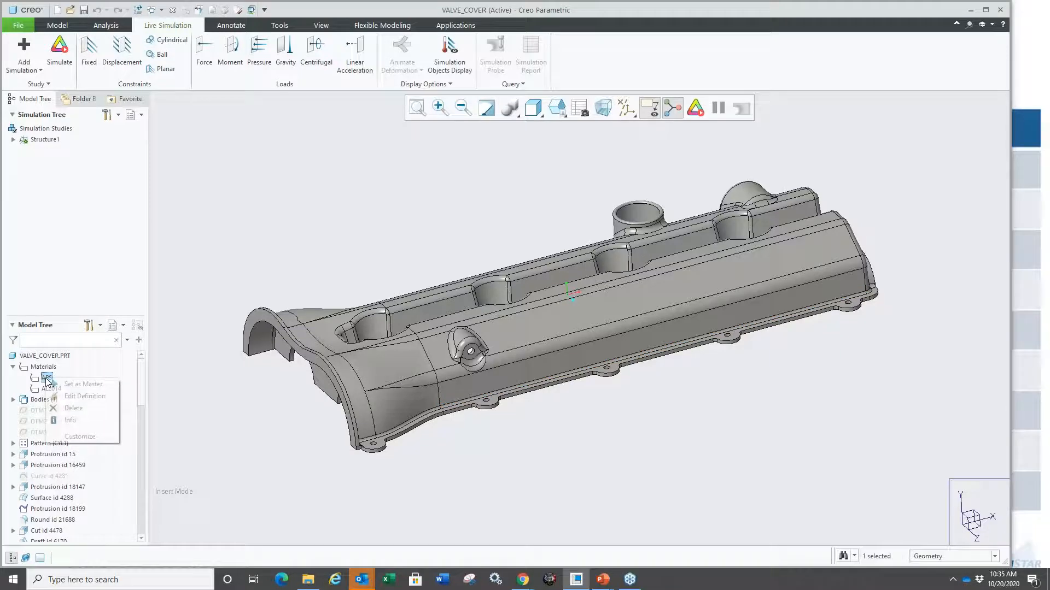
left_click(82, 384)
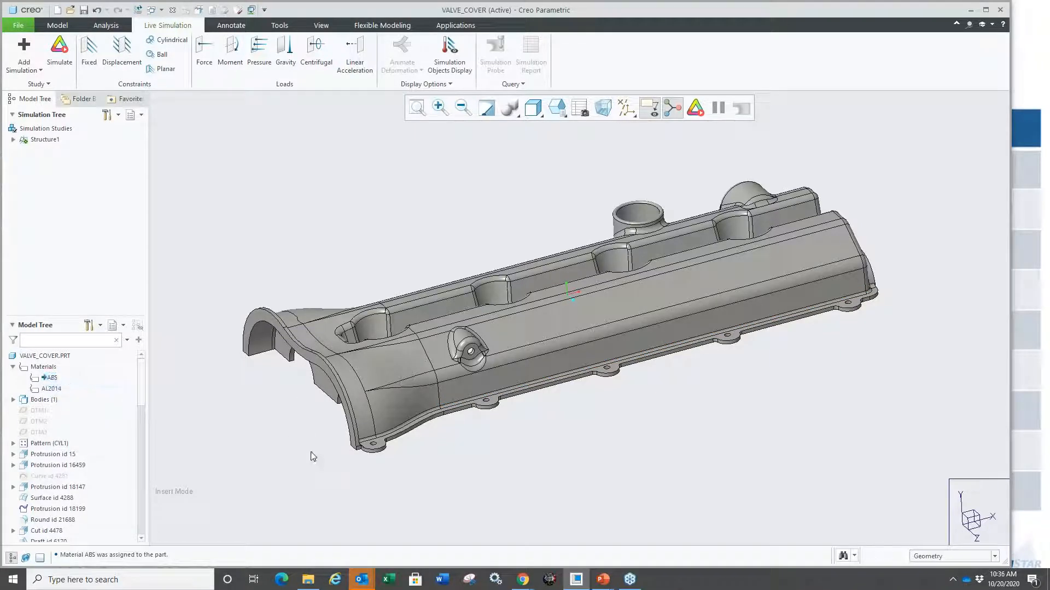
Add a modal simulation study and apply a fixed constraint to the mounting flange face on the valve cover's underside.
left_click(24, 60)
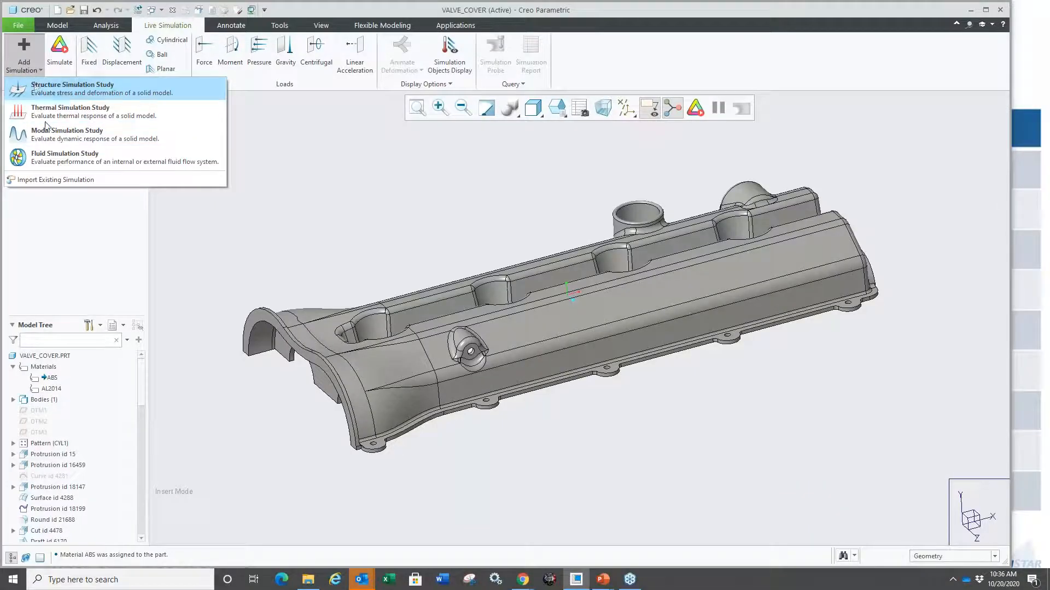
left_click(86, 134)
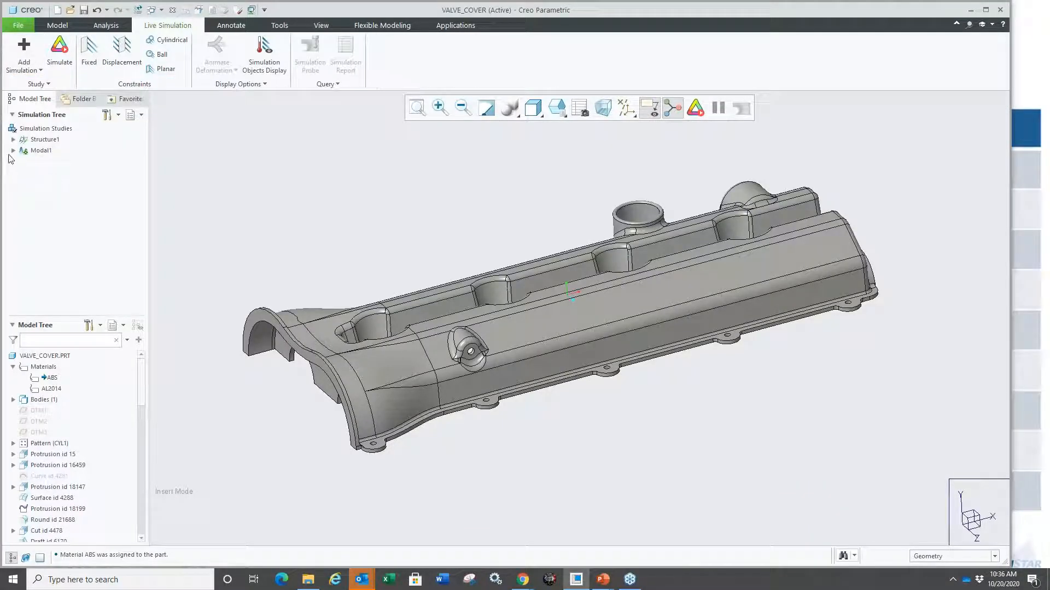
middle_click_drag(373, 223, 379, 172)
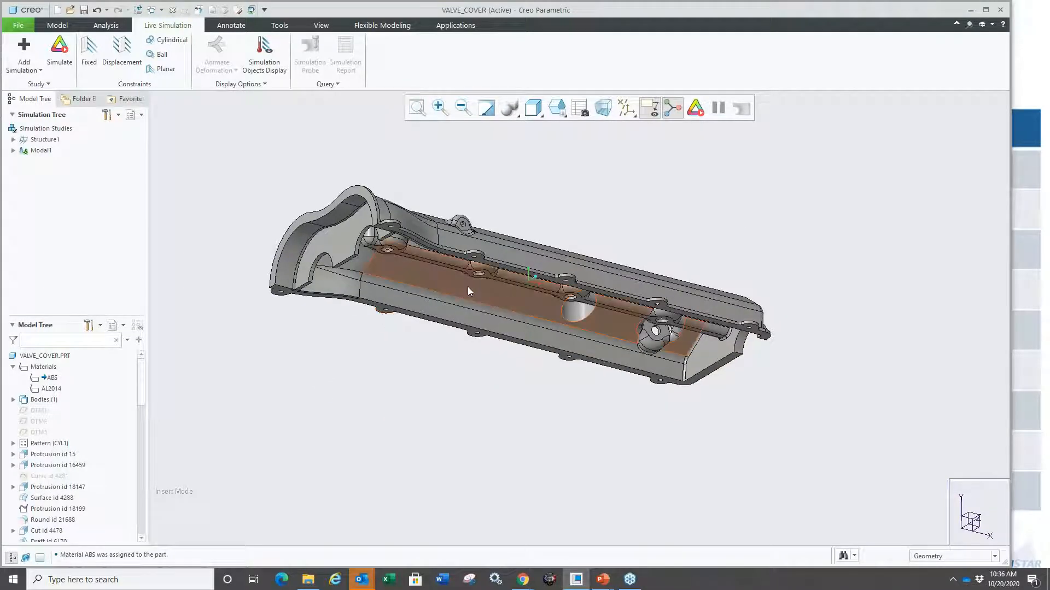
scroll(467, 287, "down", 3)
left_click(488, 233)
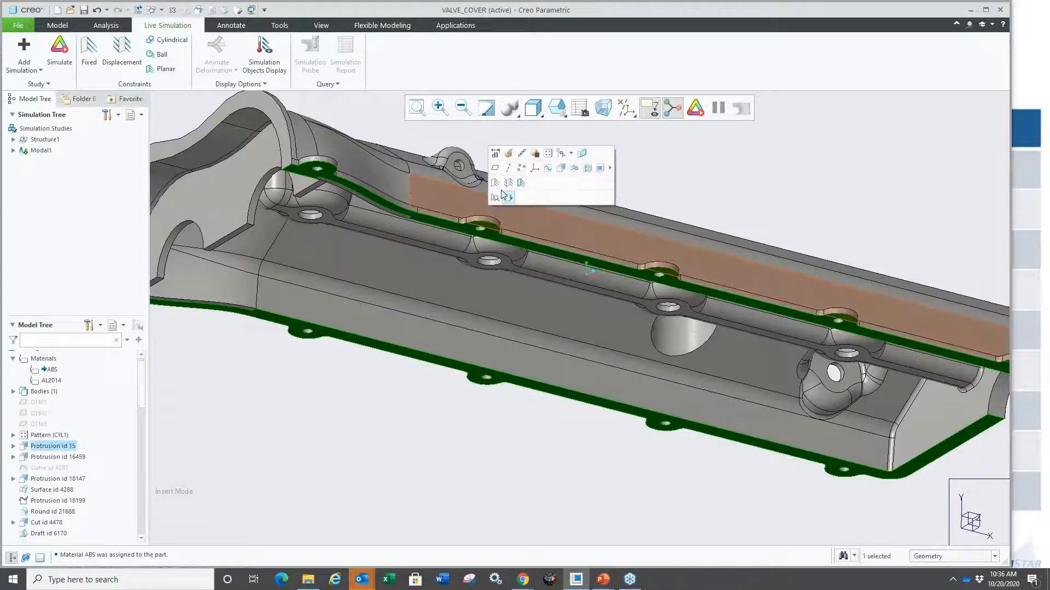
scroll(468, 301, "up", 3)
middle_click(430, 376)
left_click(410, 389)
middle_click_drag(407, 389, 399, 424)
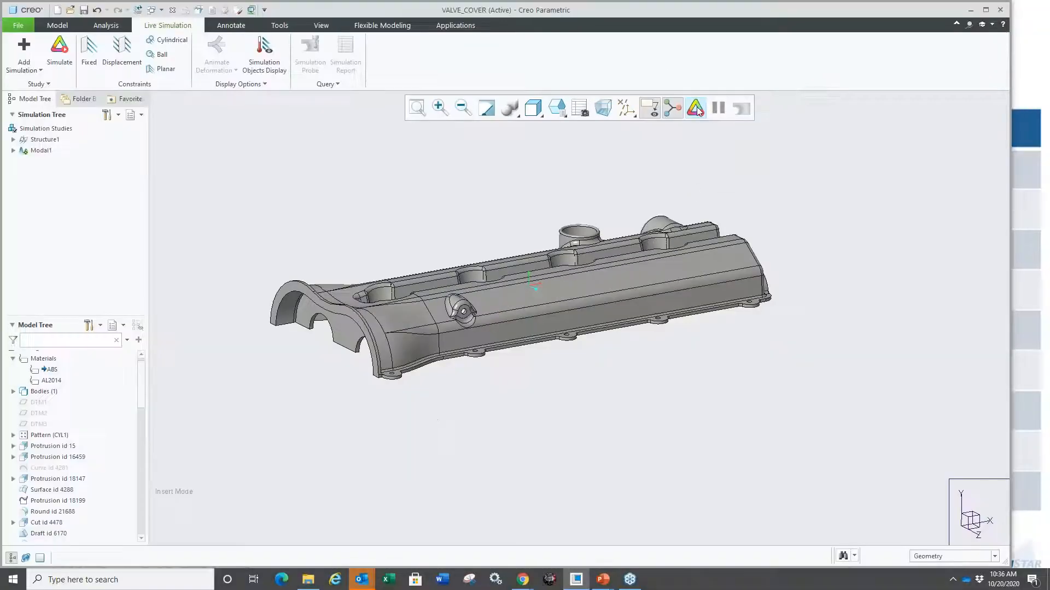
Run the modal simulation of the valve cover and view the deformation of Mode 2 and Mode 3 before returning to Mode 1.
left_click(697, 114)
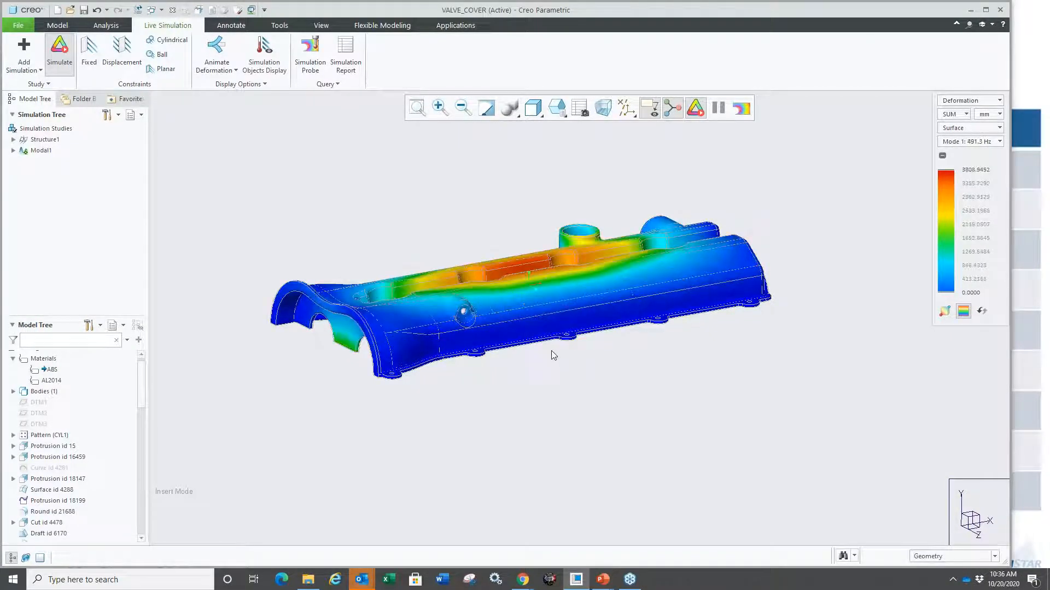
mouse_move(530, 347)
middle_mouse_down()
mouse_move(536, 401)
mouse_move(529, 363)
middle_mouse_up()
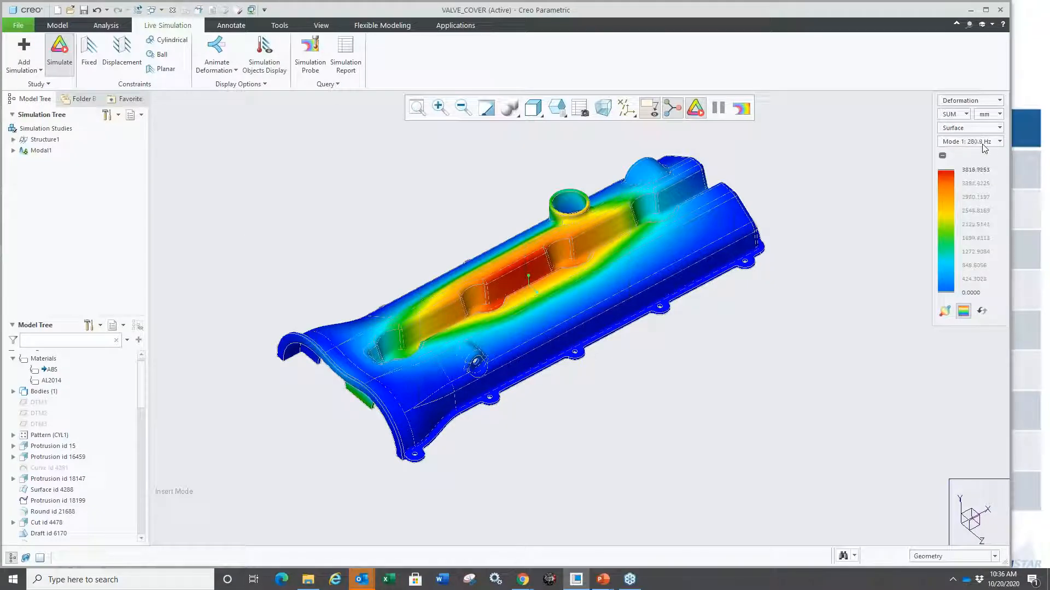
left_click(987, 143)
left_click(969, 162)
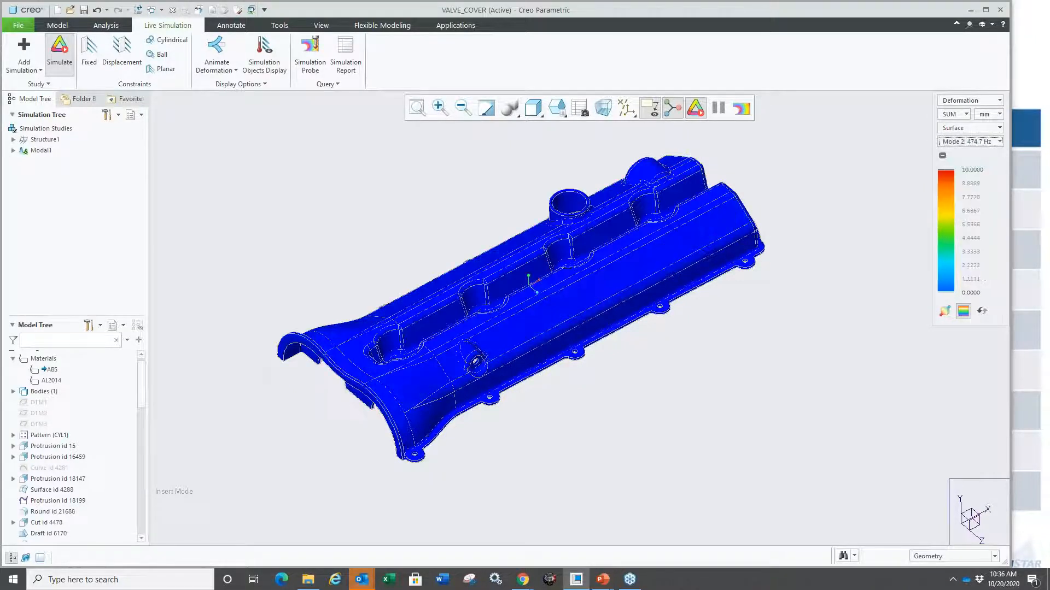
left_click(979, 143)
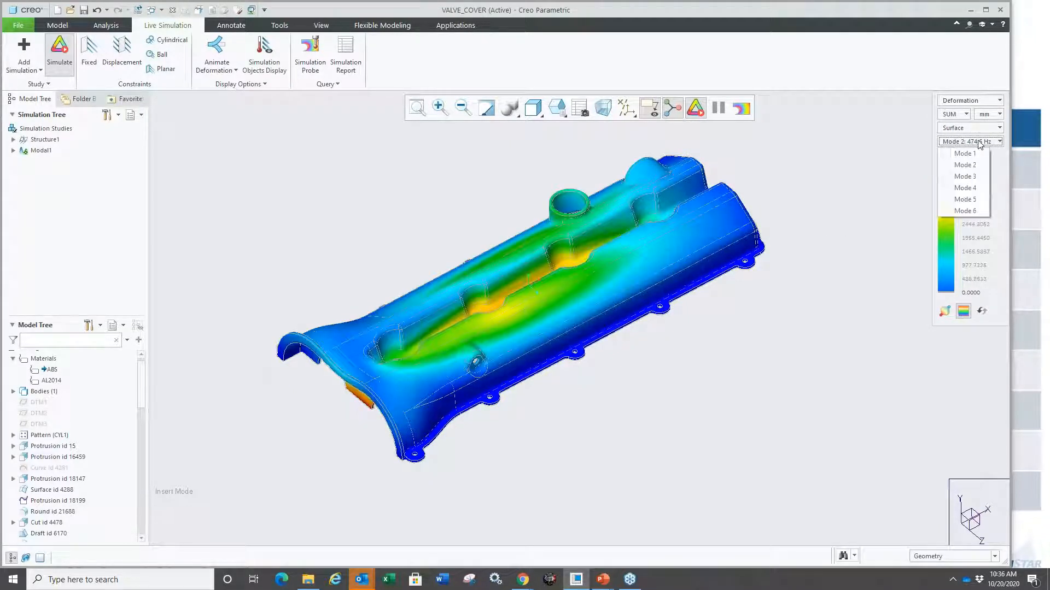
left_click(967, 176)
left_click(979, 142)
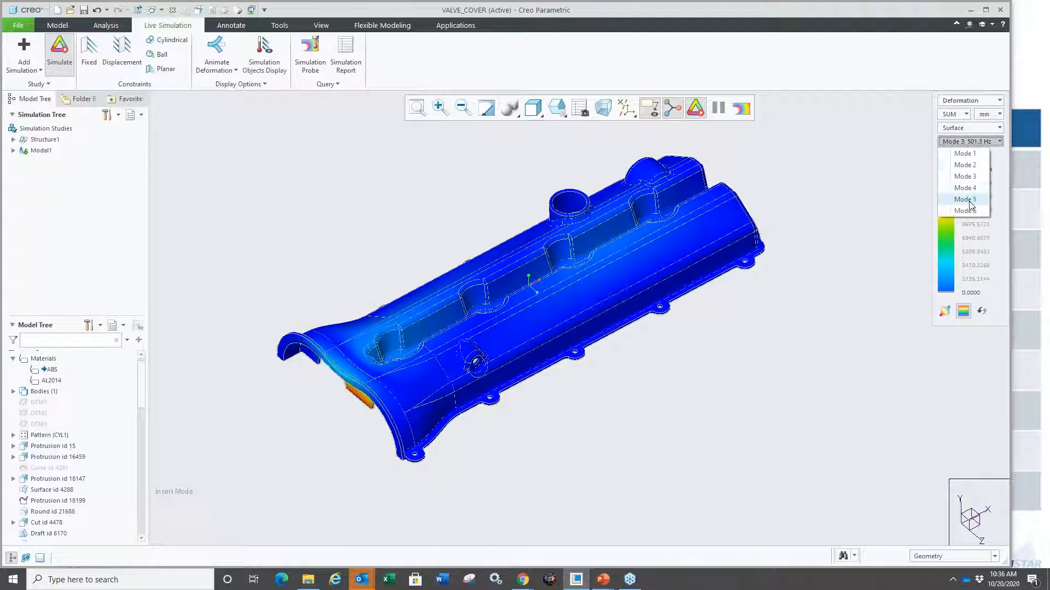
left_click(965, 154)
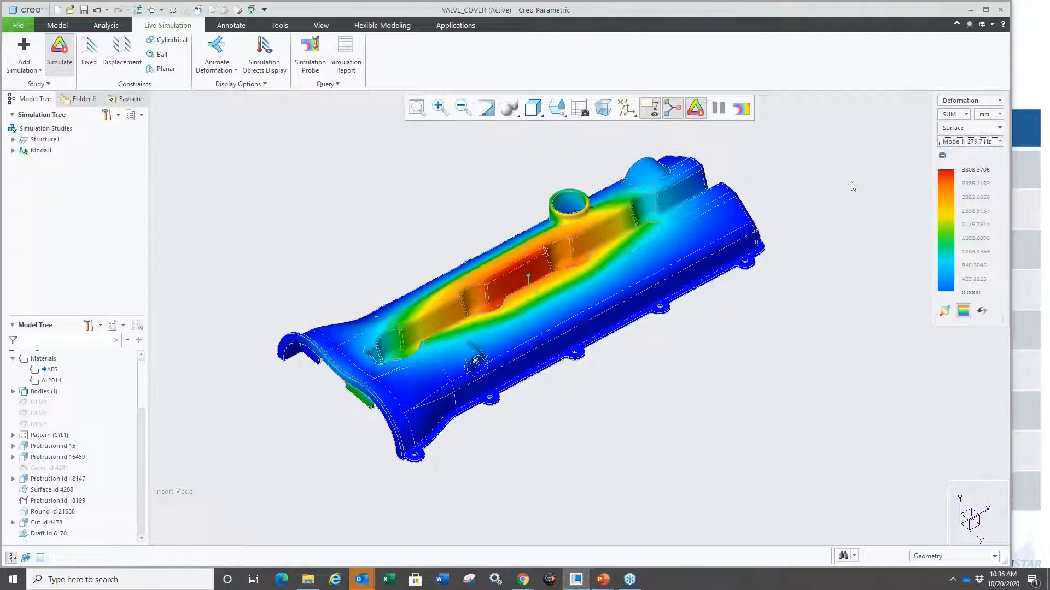
Generate the simulation report for the Modal1 study, review its model data and boundary conditions, and close it.
left_click(351, 68)
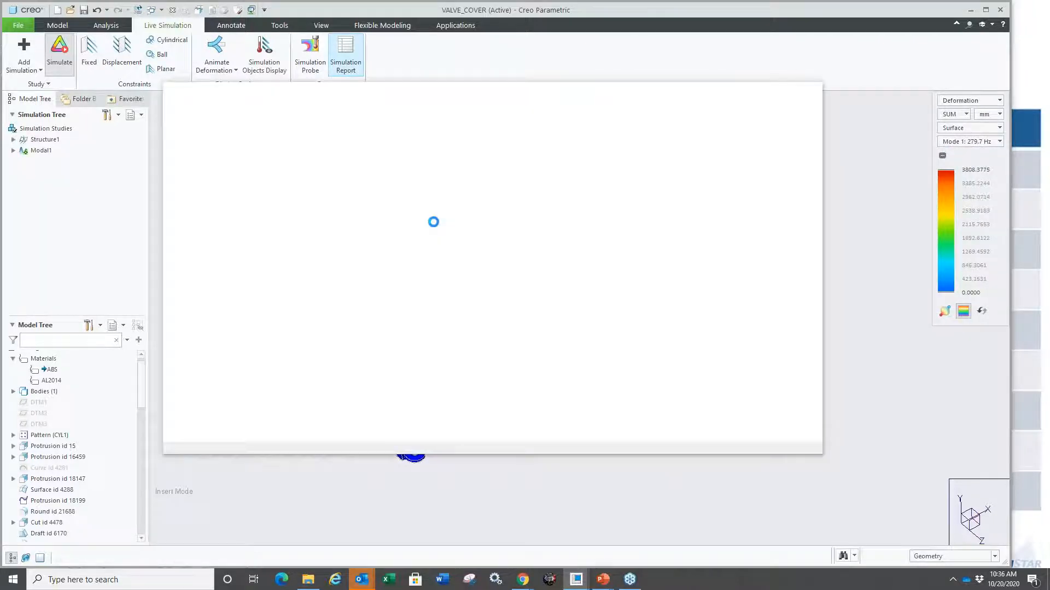
scroll(678, 299, "down", 10)
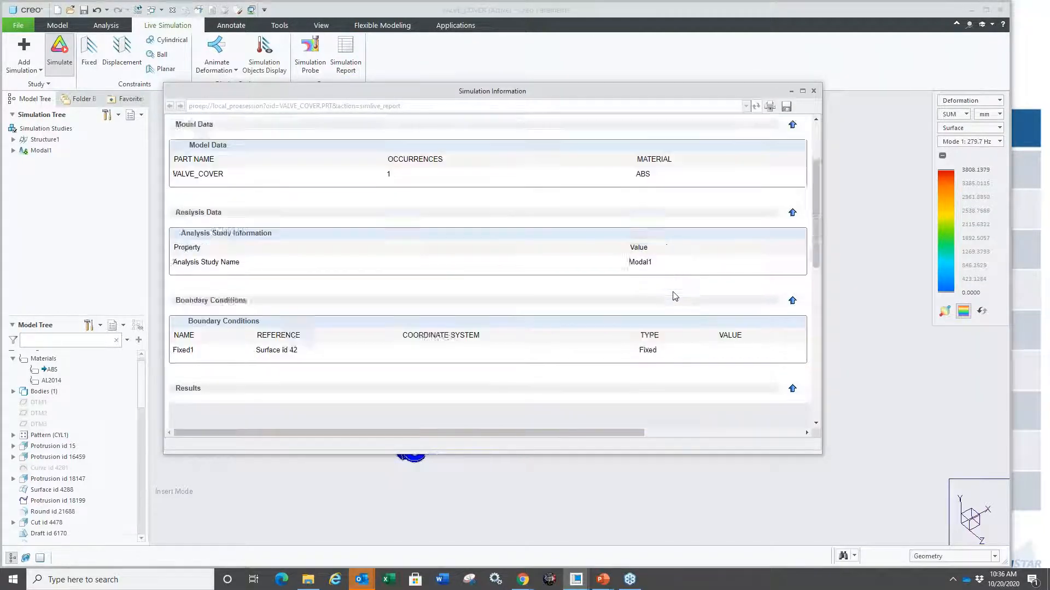
scroll(673, 291, "up", 10)
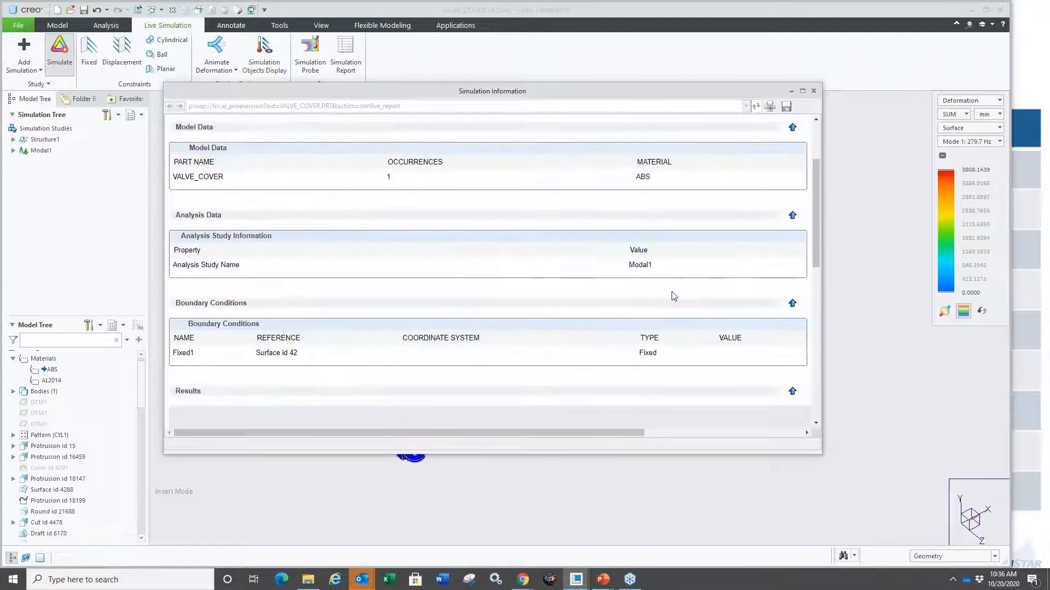
left_click(813, 91)
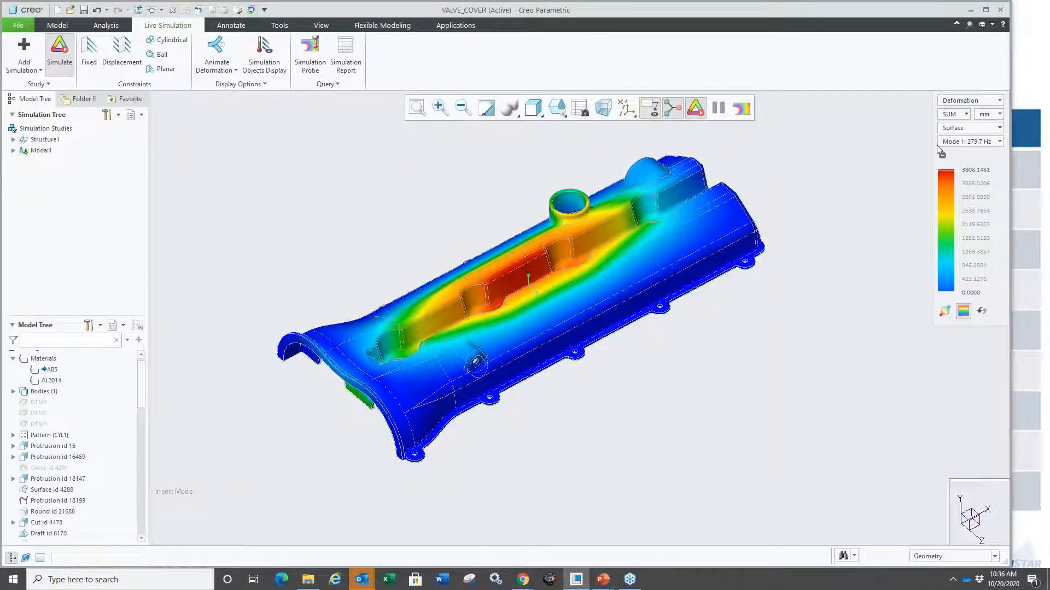
left_click(968, 141)
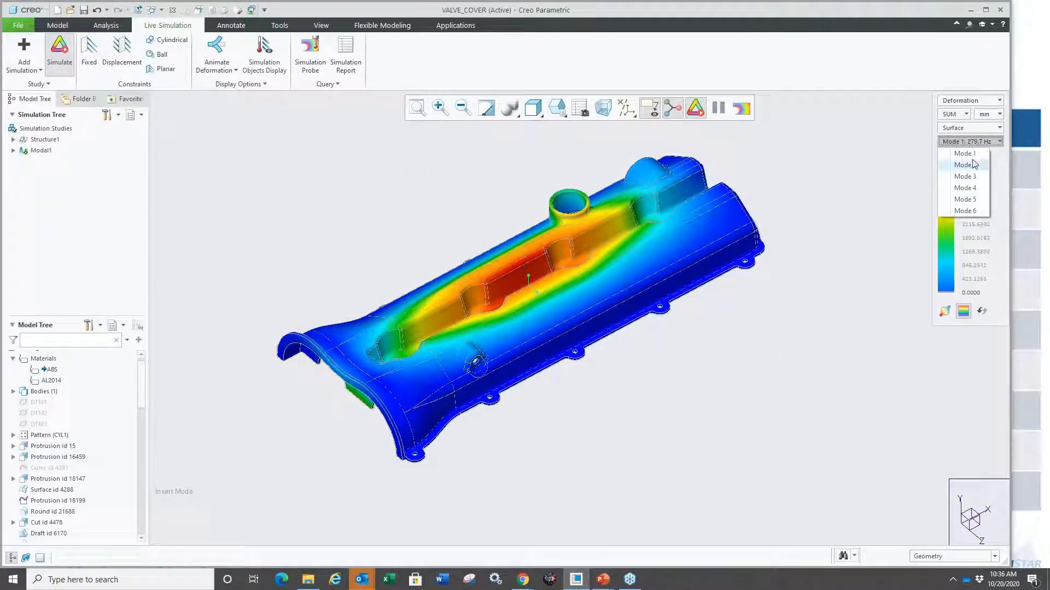
left_click(539, 118)
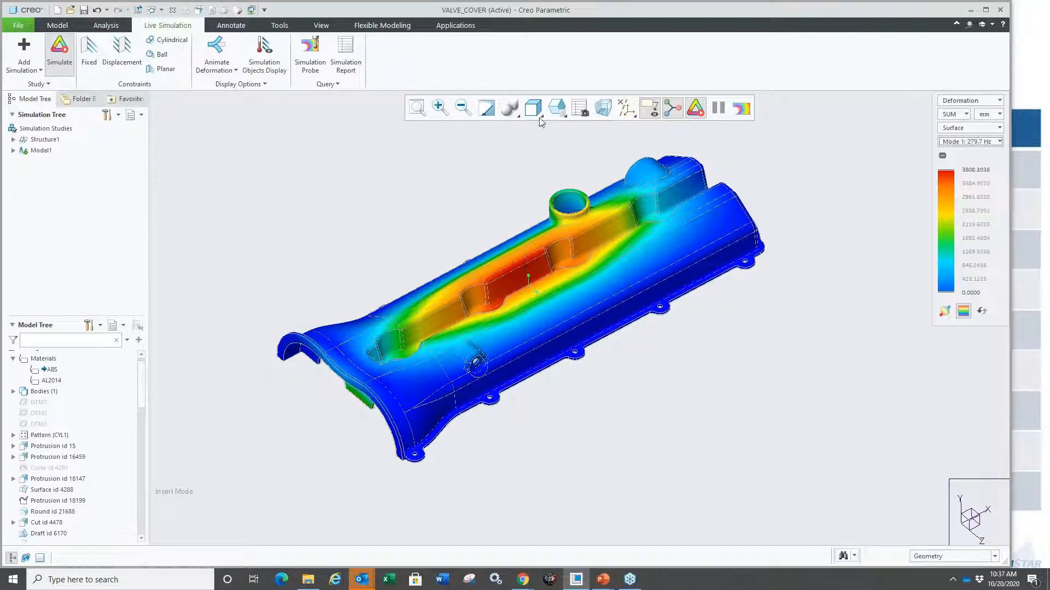
Animate the deformation of the Modal1 results and display Mode 2 on the valve cover.
left_click(226, 67)
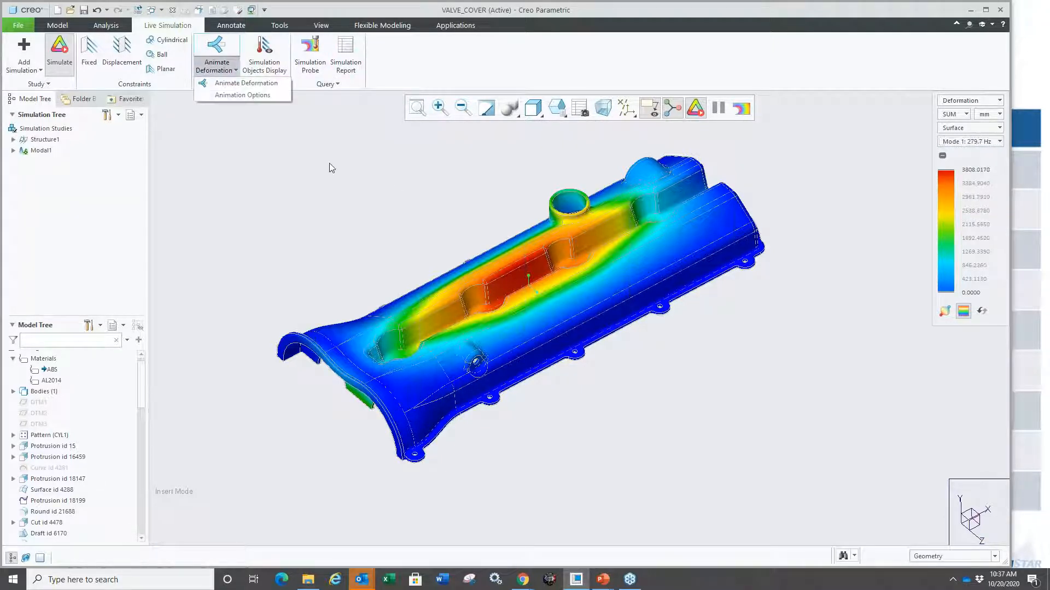
left_click(246, 84)
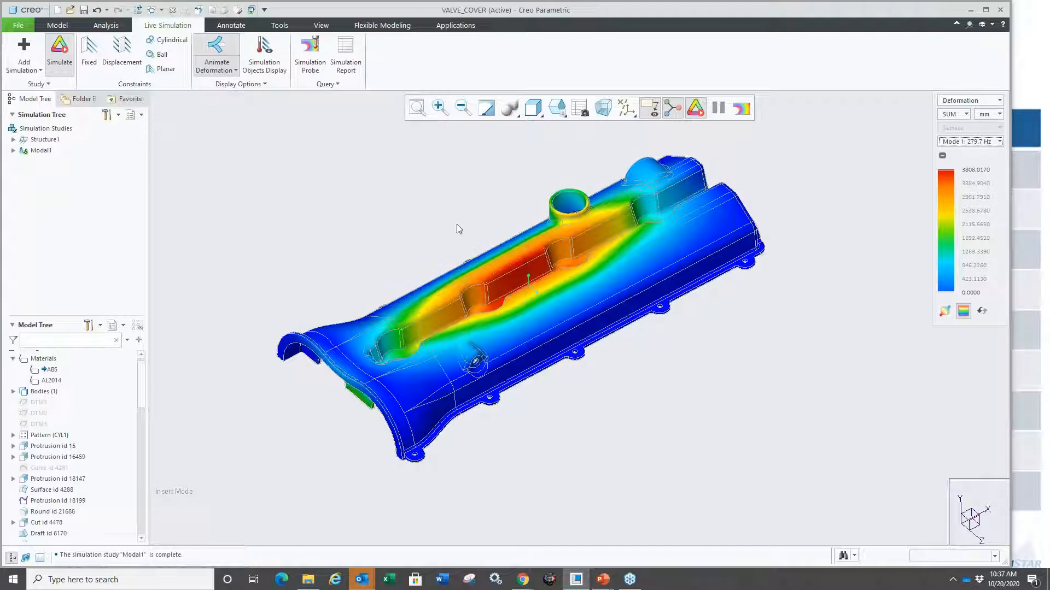
left_click(965, 141)
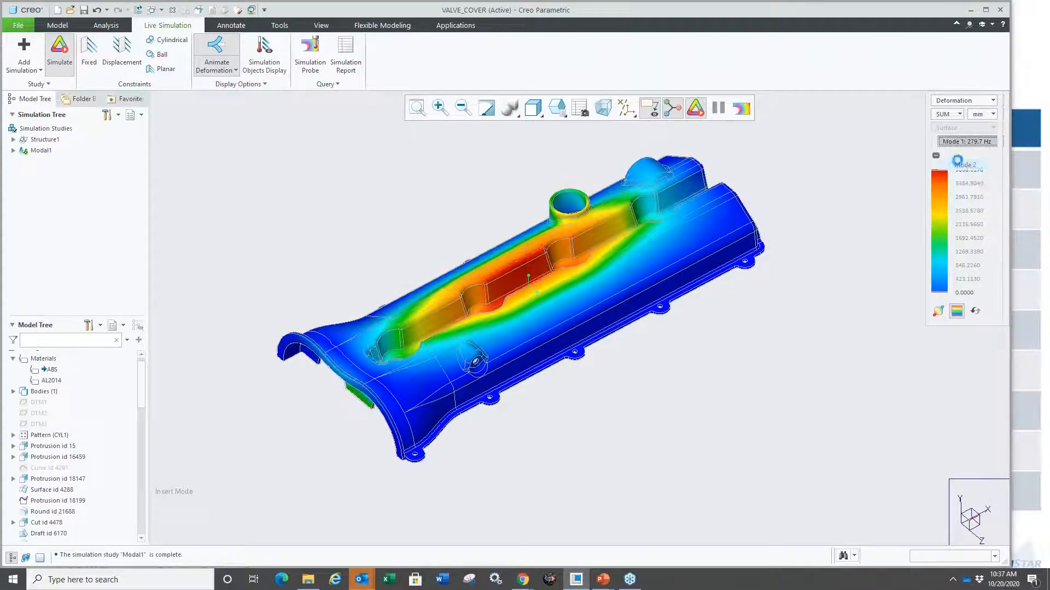
left_click(965, 165)
mouse_move(789, 218)
middle_mouse_down()
mouse_move(790, 252)
mouse_move(779, 194)
middle_mouse_up()
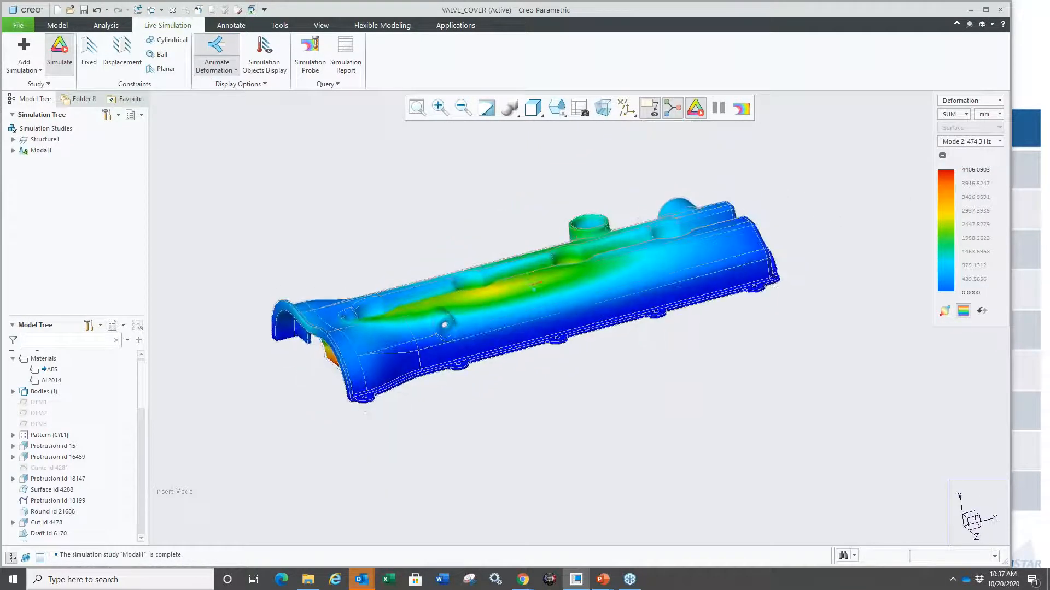
View the animated deformation of Mode 3 on the valve cover and return to Mode 1.
left_click(965, 142)
left_click(965, 176)
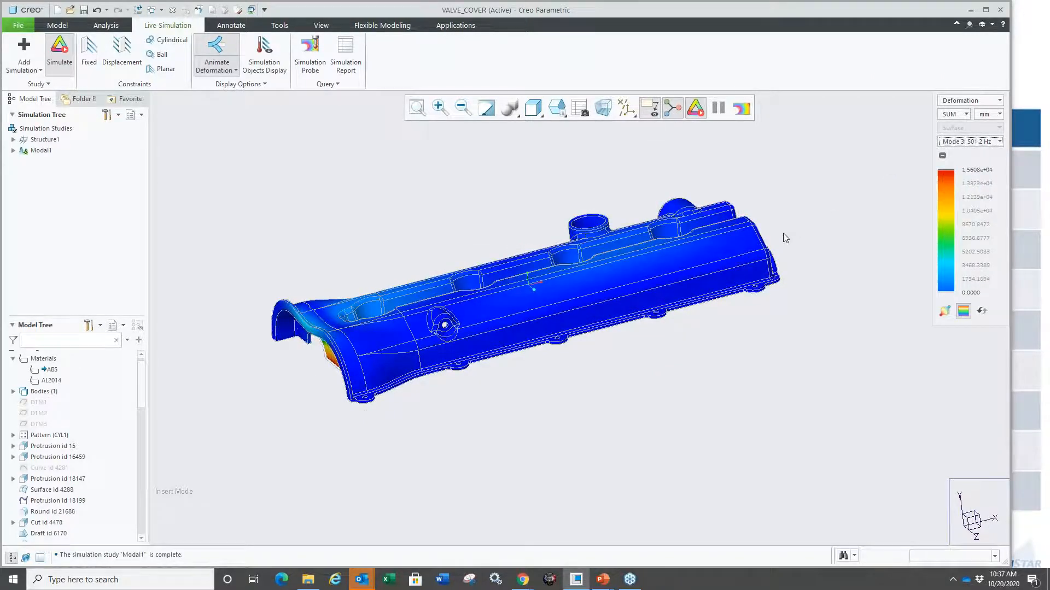
middle_click_drag(787, 235, 801, 237)
left_click(967, 141)
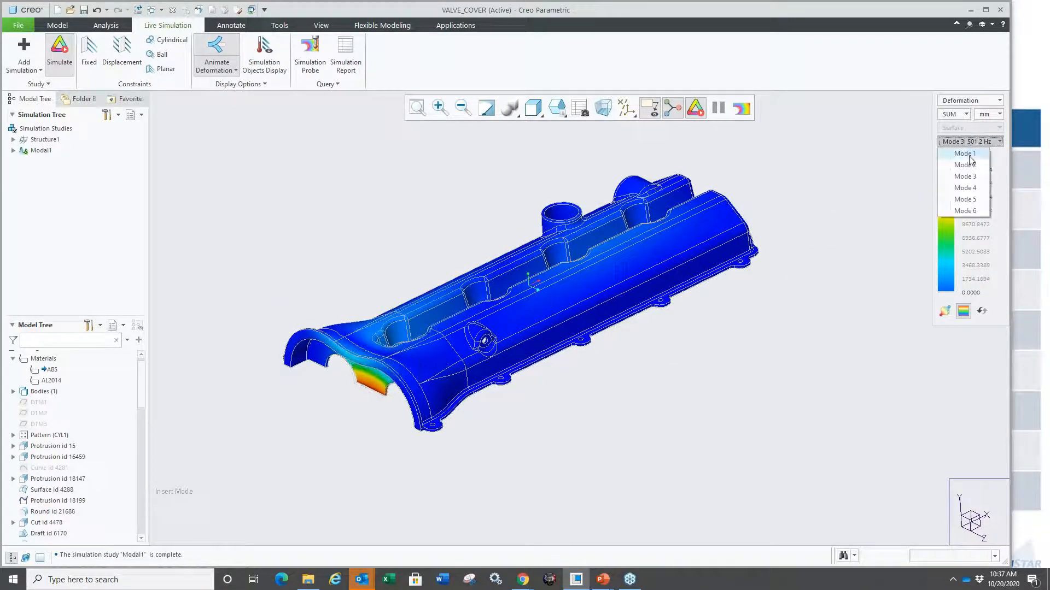
left_click(965, 153)
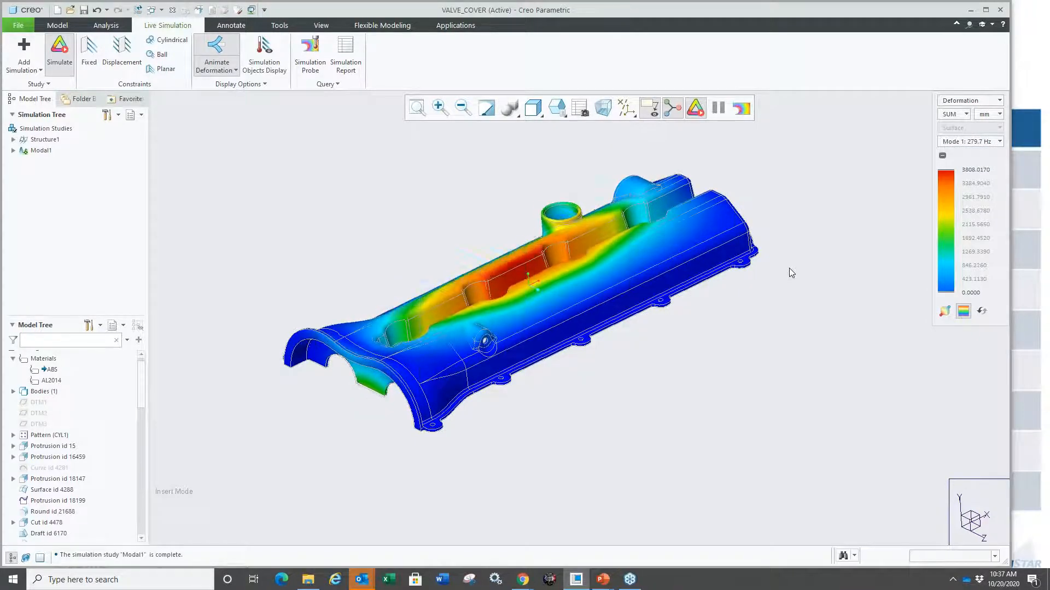
scroll(758, 186, "down", 2)
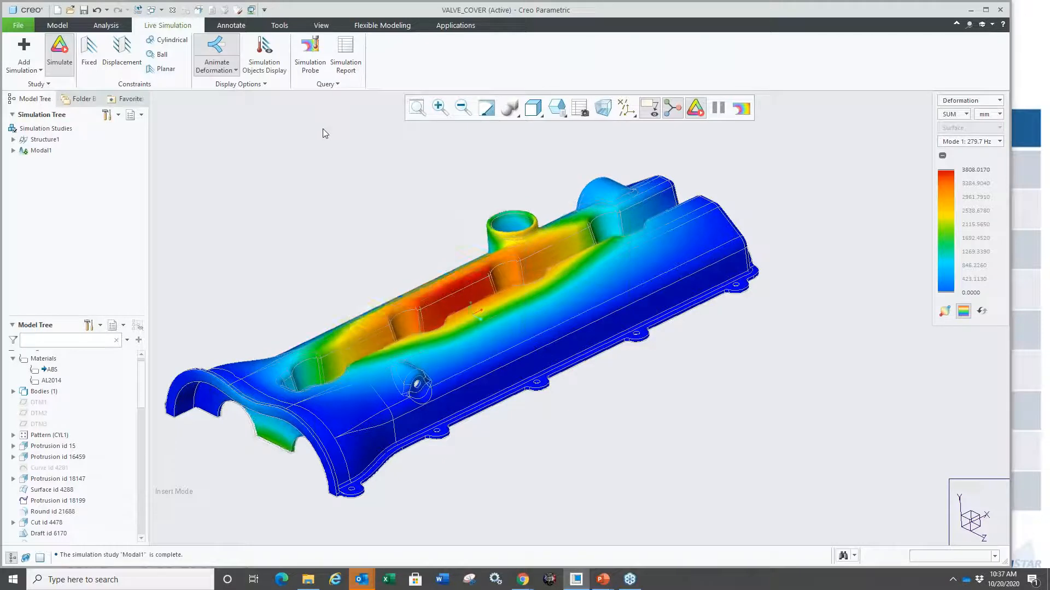
Set AL2014 as the master material of the valve cover in place of ABS.
scroll(444, 202, "down", 2)
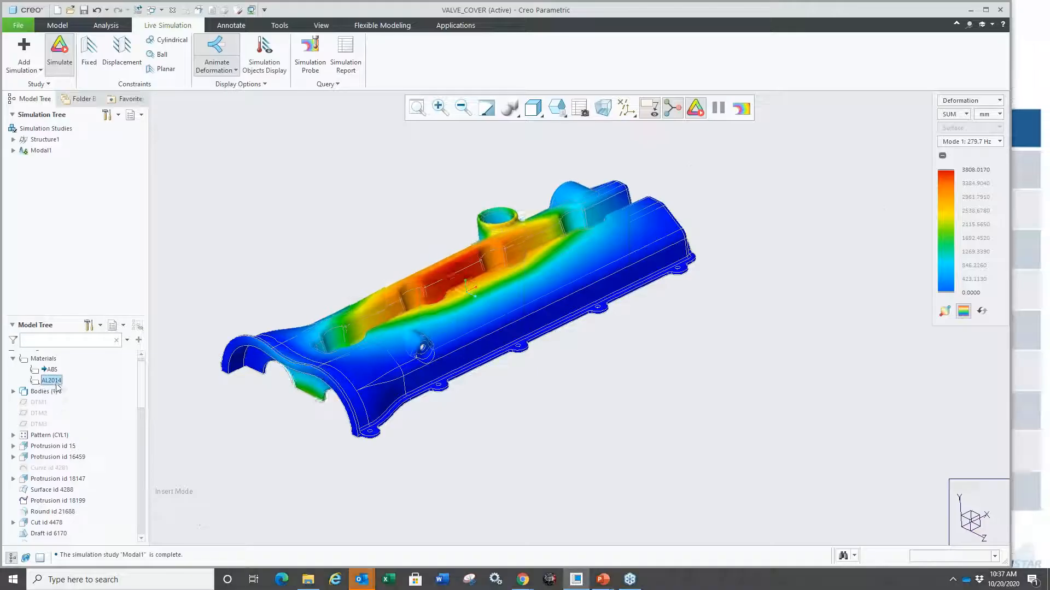
right_click(106, 383)
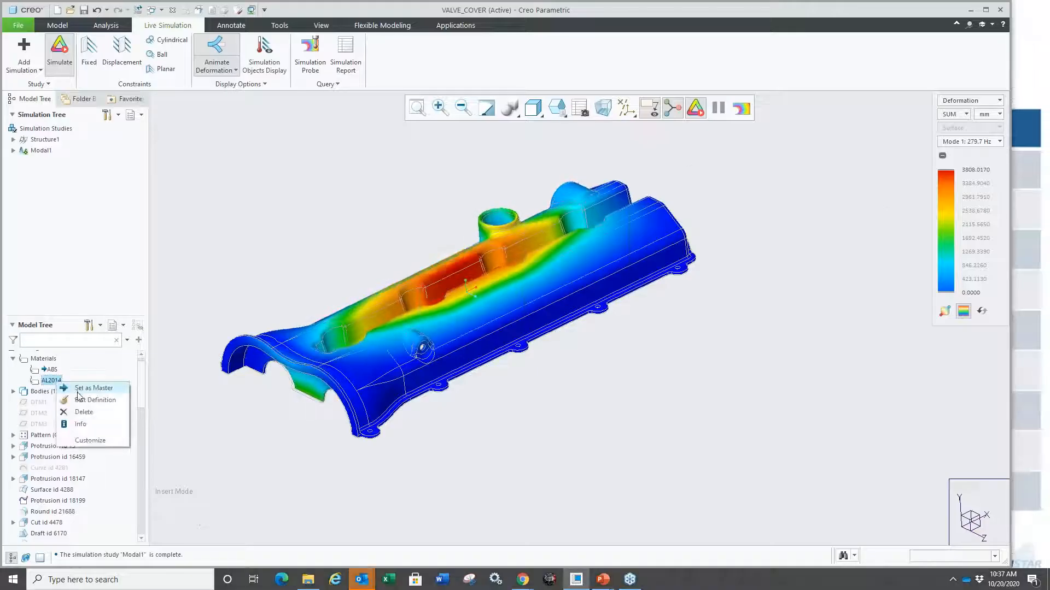
left_click(79, 389)
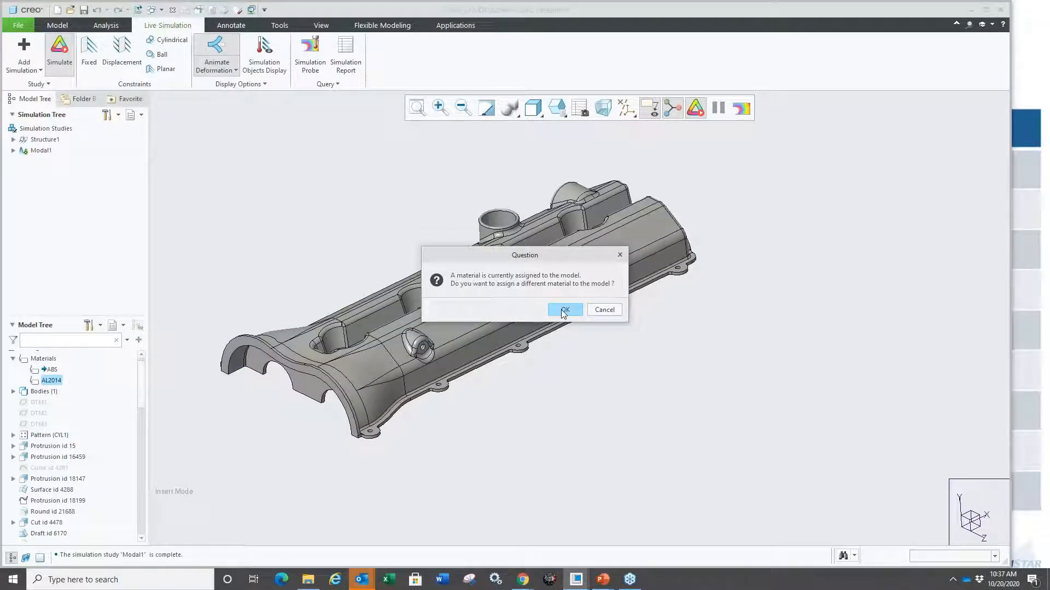
Confirm AL2014 as the valve cover's material and review deformation modes 2, 3, 4 and 6 before returning to mode 1.
key("Return")
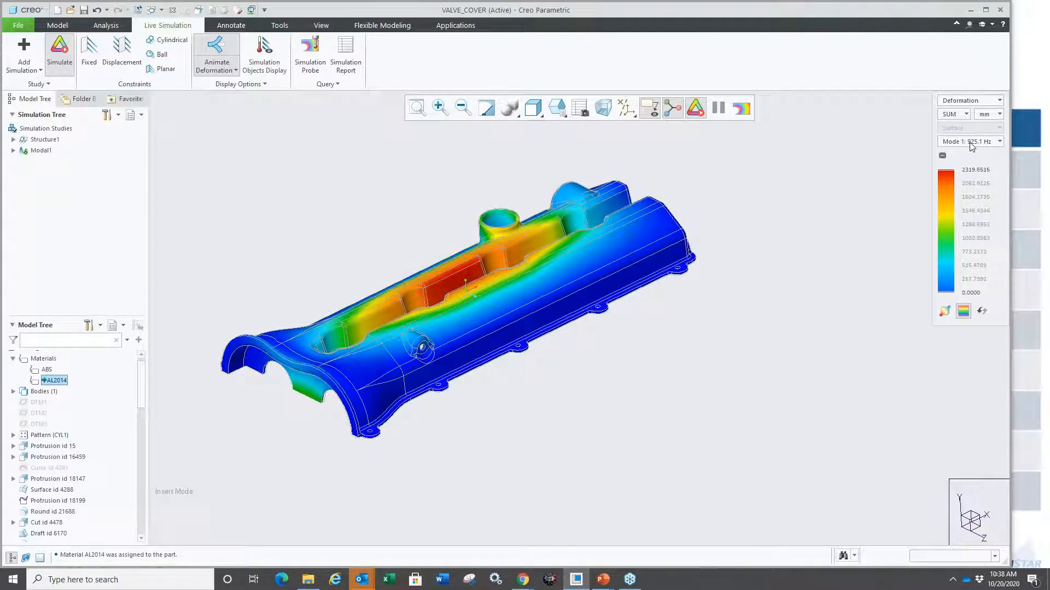
left_click(970, 143)
left_click(963, 161)
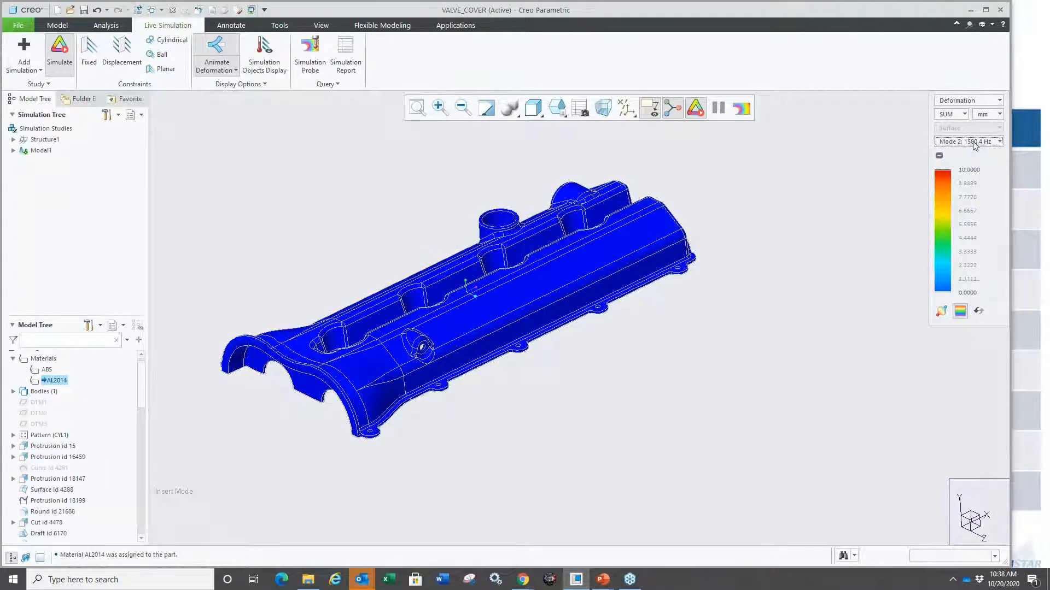
left_click(973, 143)
left_click(964, 171)
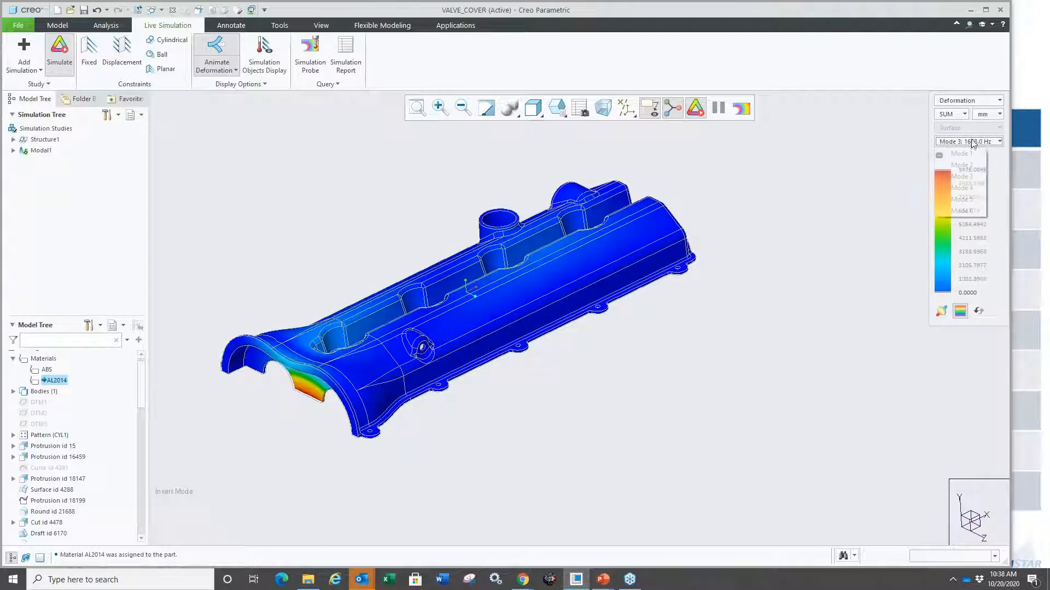
left_click(973, 143)
left_click(962, 188)
left_click(973, 142)
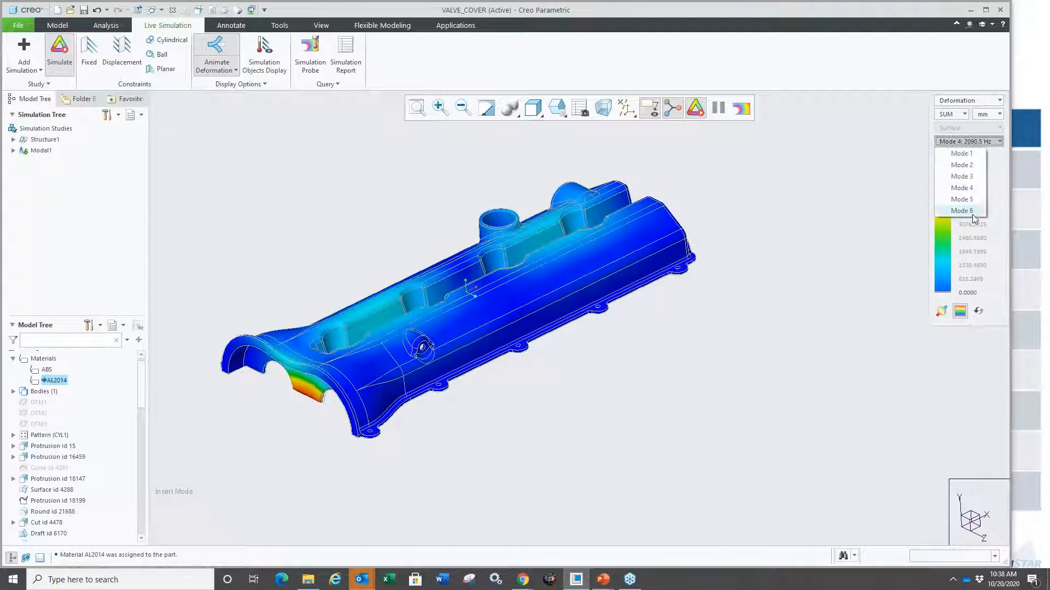
left_click(972, 211)
left_click(968, 142)
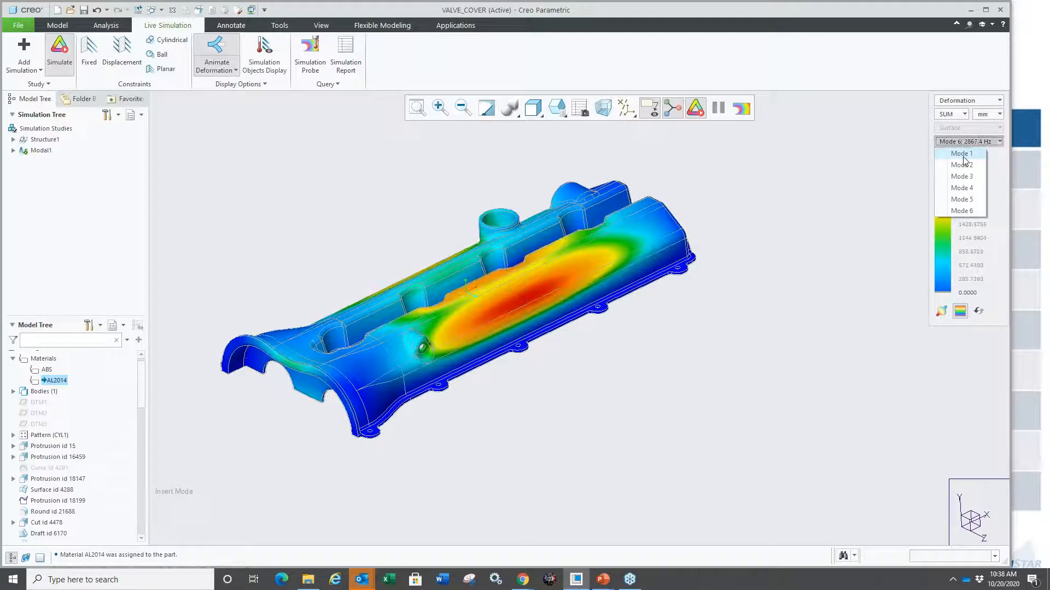
left_click(962, 154)
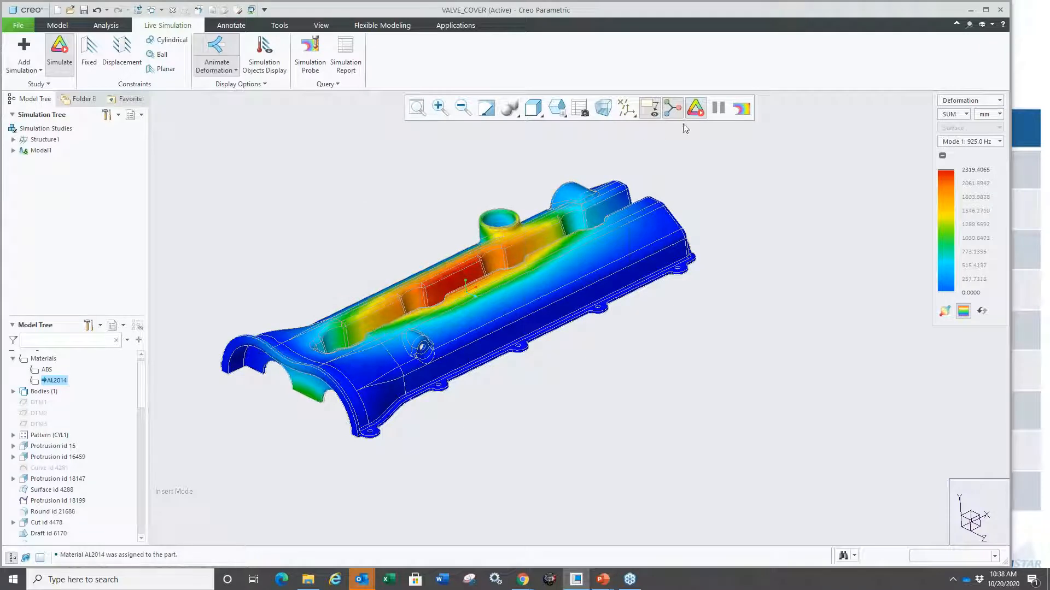
Stop the live simulation and close the valve cover, erasing the models not displayed from the session.
left_click(695, 108)
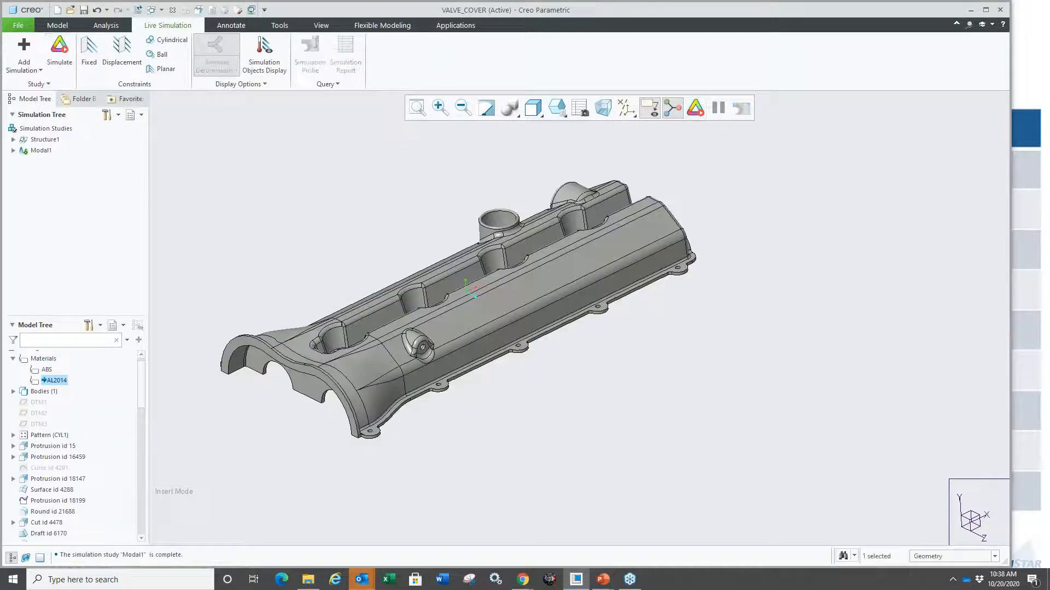
left_click(58, 25)
mouse_move(390, 306)
middle_mouse_down()
mouse_move(393, 388)
mouse_move(385, 306)
middle_mouse_up()
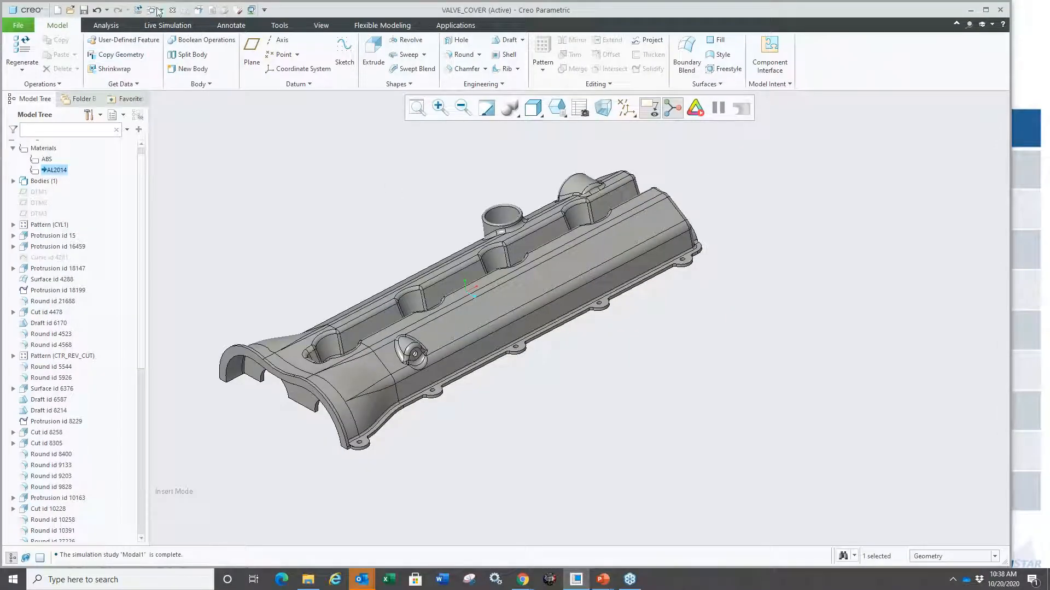
left_click(173, 10)
left_click(144, 54)
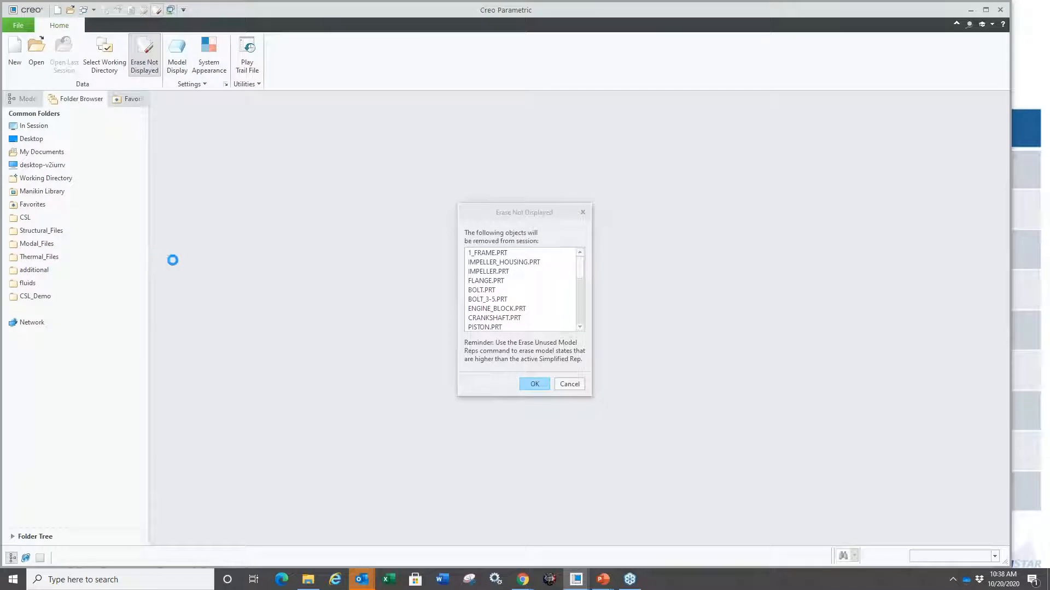
Open thermal_pc.asm from the board folder in Thermal_Files.
left_click(57, 258)
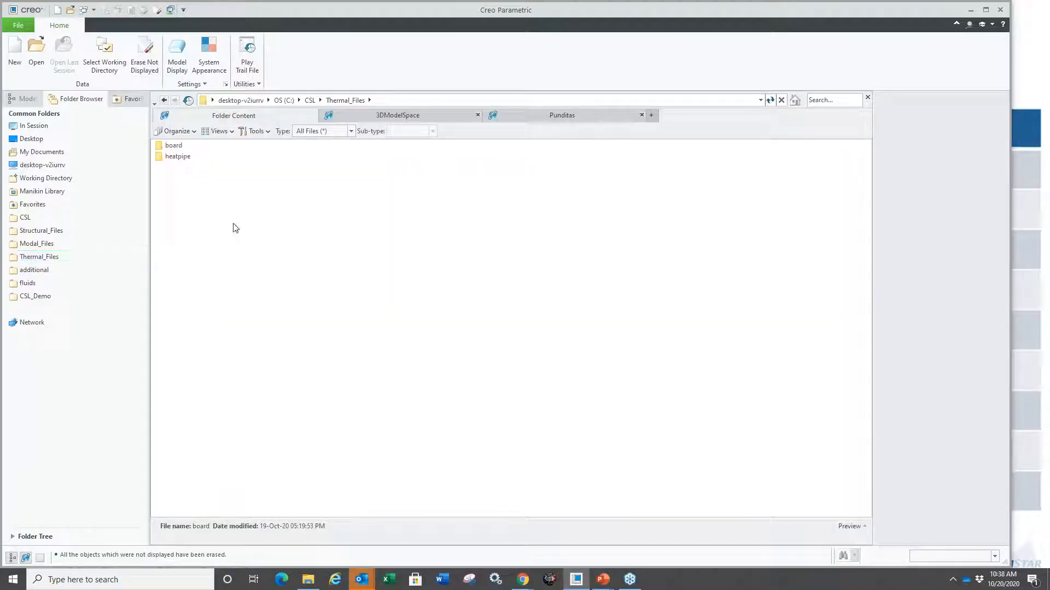
double_click(173, 145)
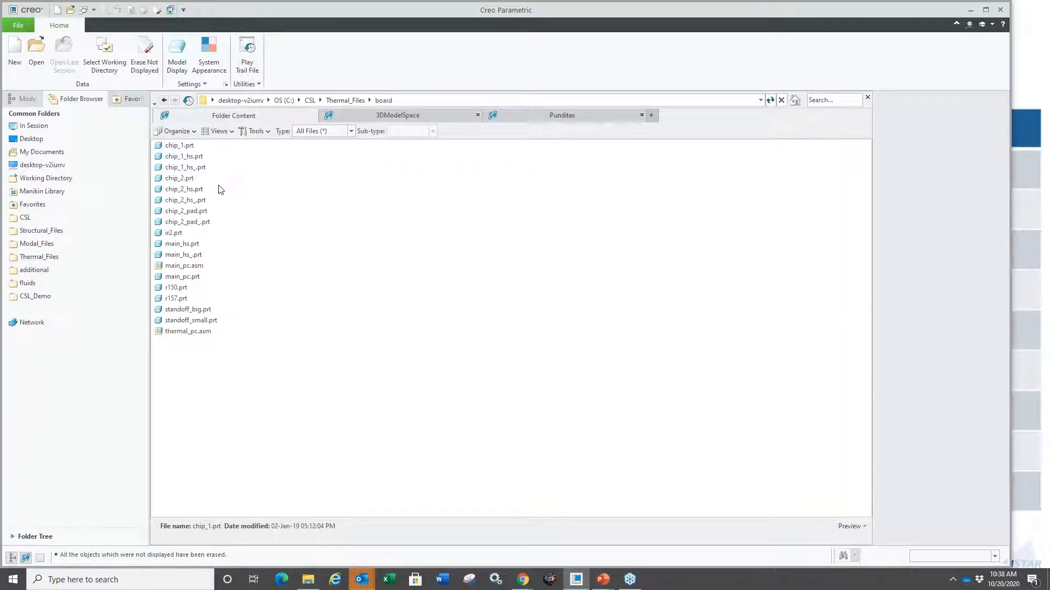
left_click(182, 332)
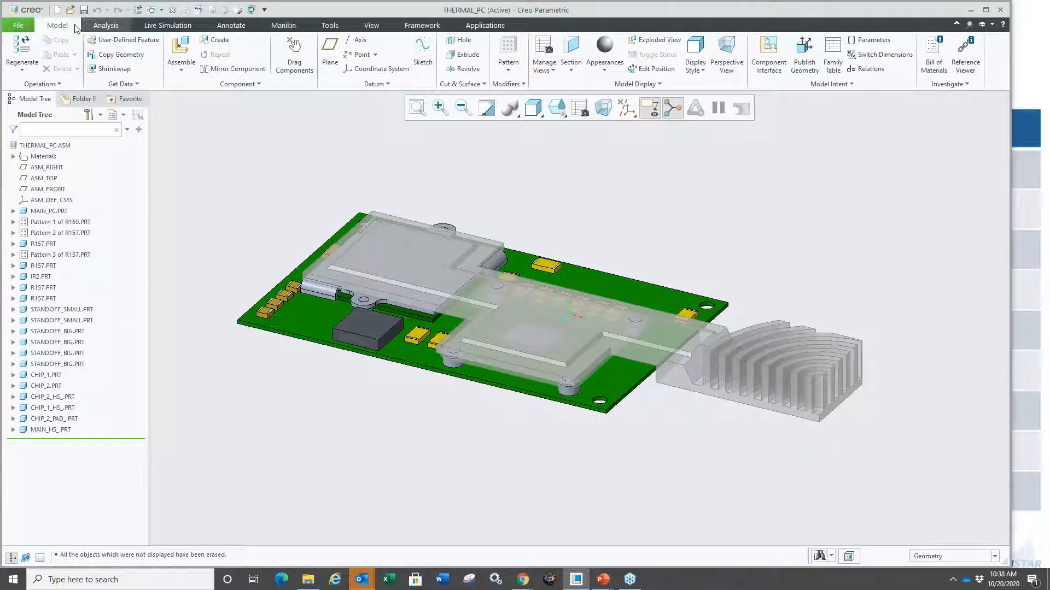
Examine the Thermal1 live simulation study's boundary conditions BndryCond1 and BndryCond3 on the circuit board assembly.
left_click(163, 26)
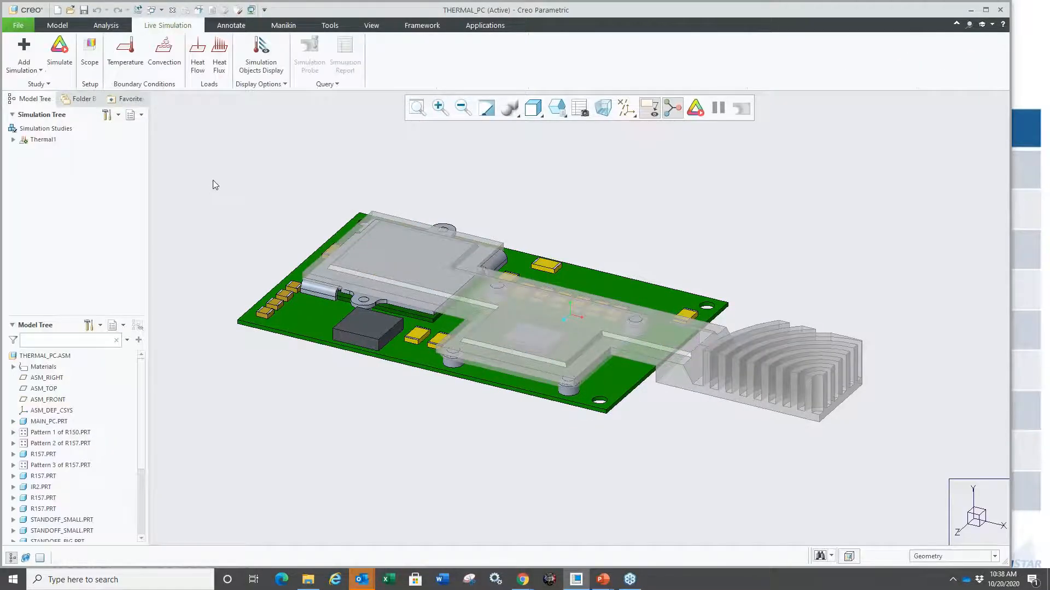
left_click(13, 140)
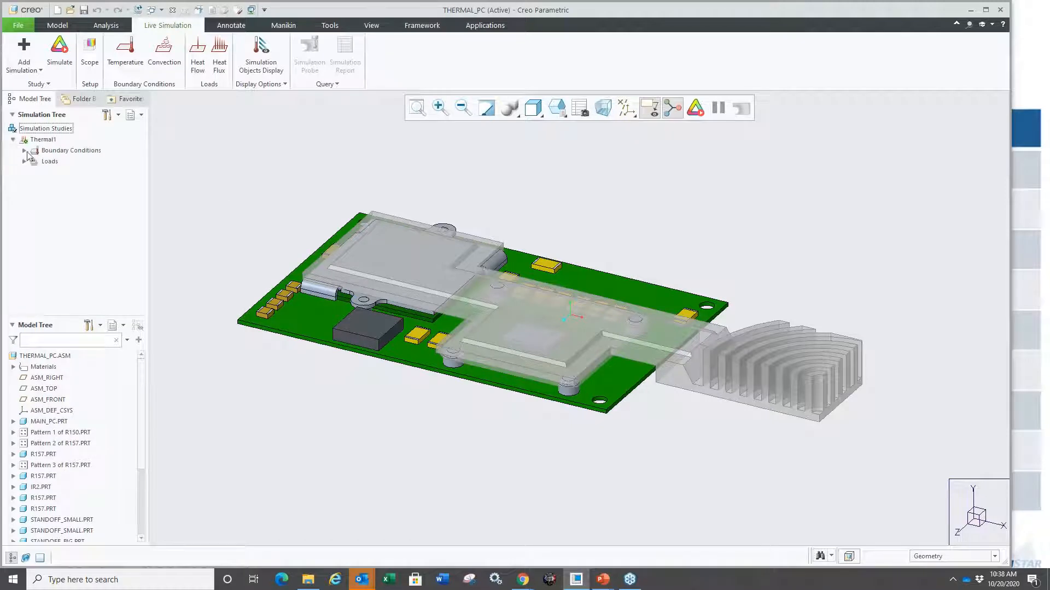
left_click(23, 151)
left_click(65, 162)
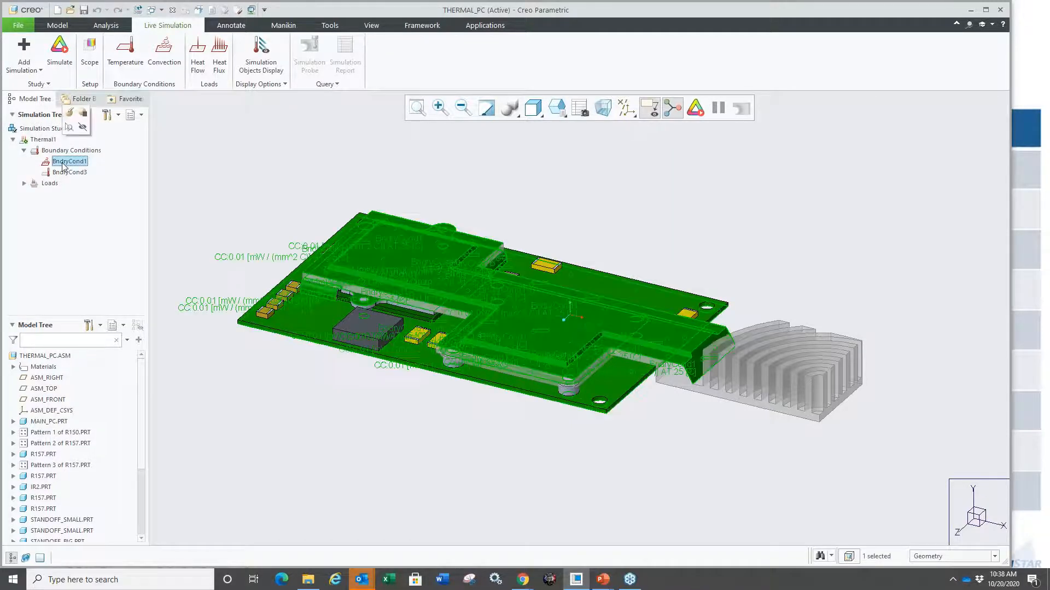
left_click(261, 54)
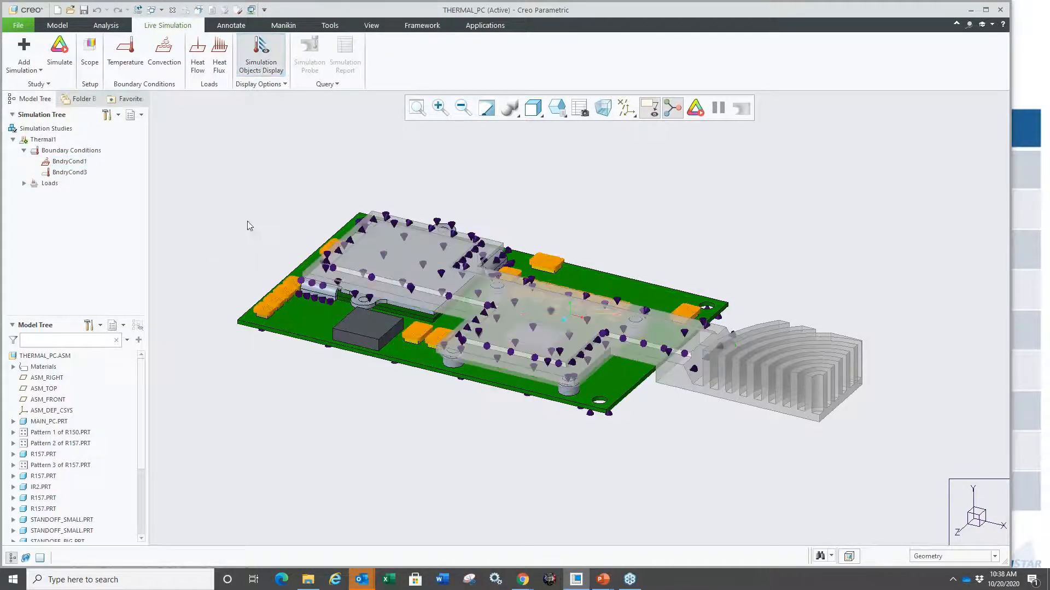
left_click(261, 55)
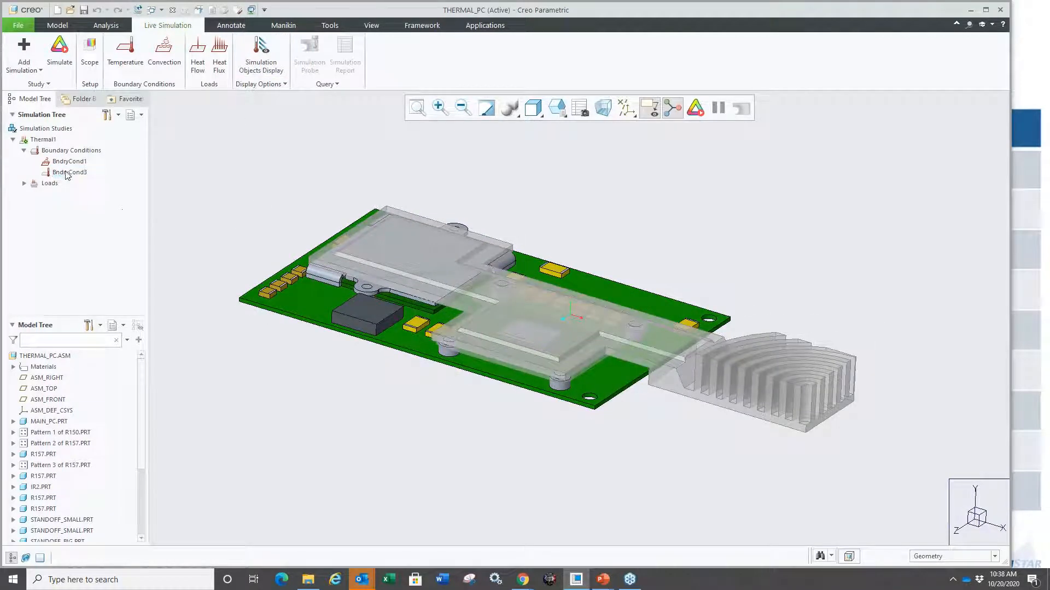
left_click(70, 173)
middle_click_drag(216, 327, 196, 345)
Expand the Thermal1 study's loads and examine where the heat loads act on the board components.
left_click(23, 183)
left_click(67, 194)
middle_click_drag(339, 328, 374, 334)
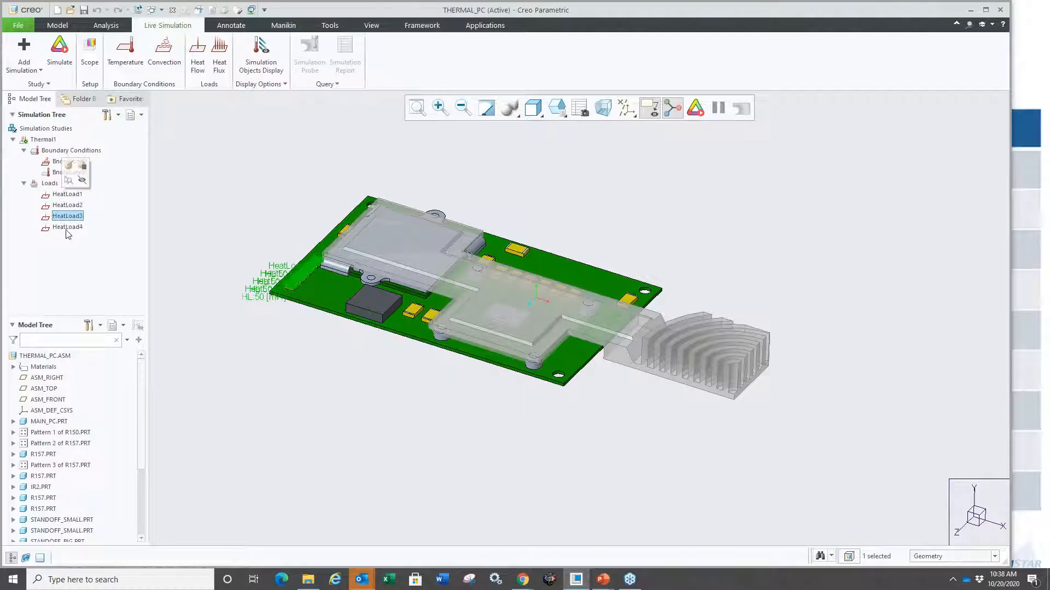
left_click(406, 389)
middle_click_drag(406, 389, 436, 384)
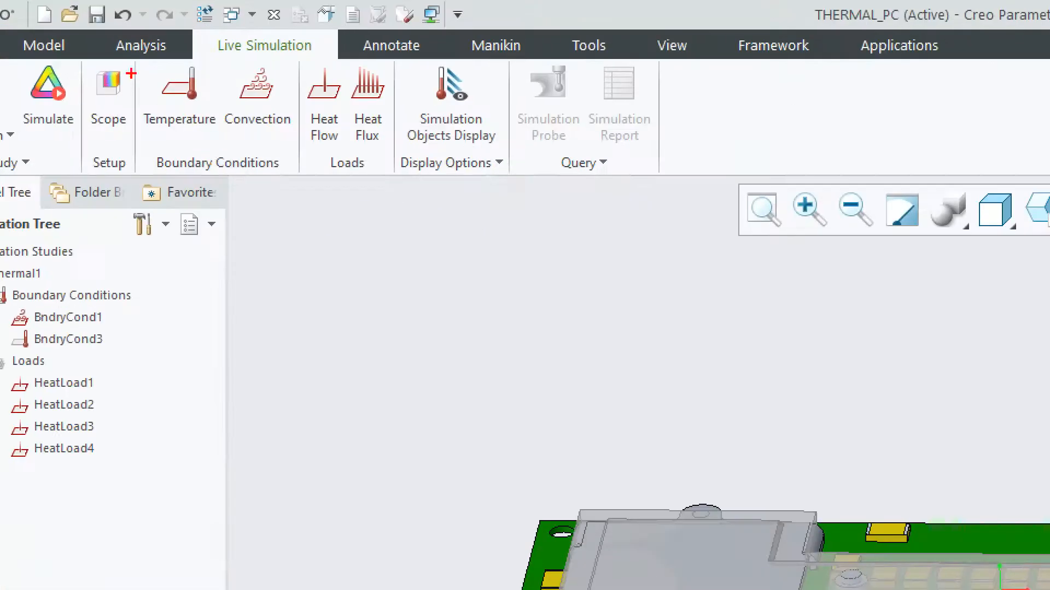
left_click_drag(64, 52, 133, 179)
mouse_move(145, 58)
left_mouse_down()
mouse_move(306, 176)
mouse_move(296, 177)
left_mouse_up()
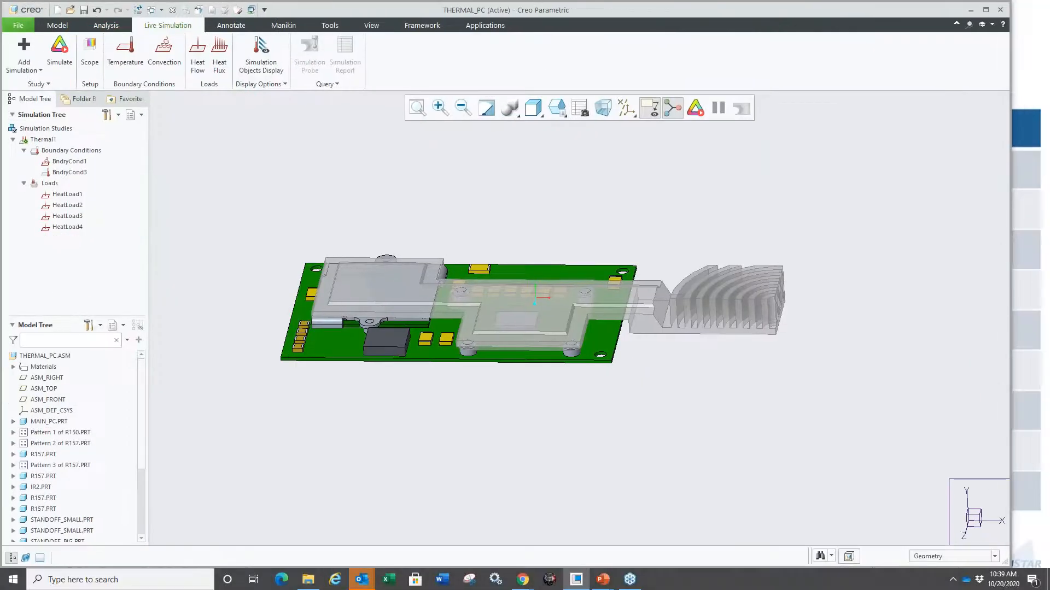
Add a convection boundary condition named Convection2 to the heat sink's fin surfaces and run the thermal live simulation.
left_click(171, 61)
middle_click_drag(697, 350, 697, 385)
left_click_drag(671, 250, 808, 379)
middle_click_drag(757, 417, 906, 356)
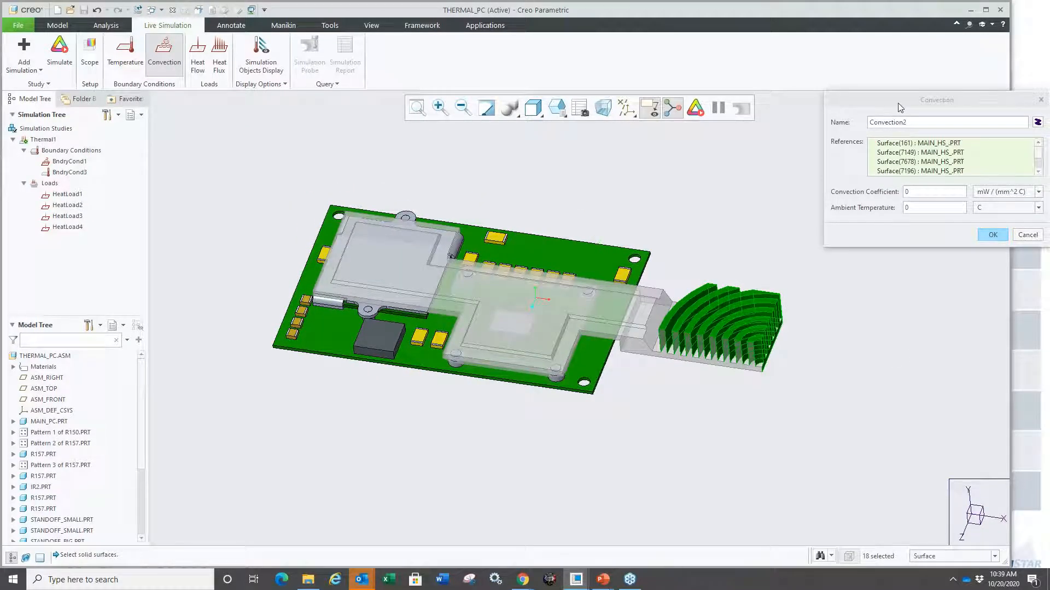
left_click_drag(906, 102, 832, 106)
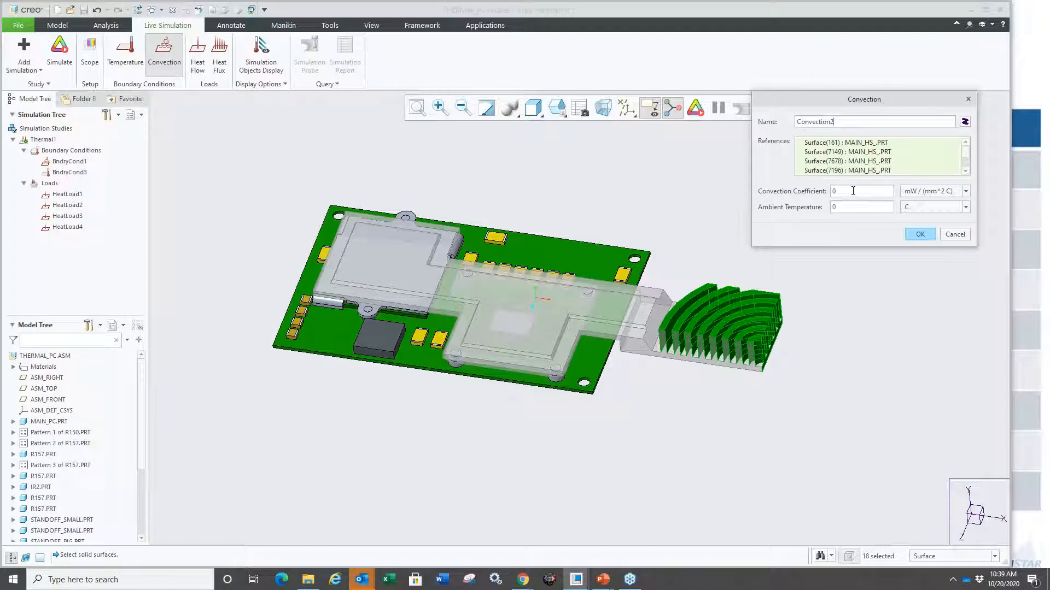
left_click(921, 234)
mouse_move(398, 370)
middle_mouse_down()
mouse_move(403, 361)
mouse_move(383, 369)
mouse_move(667, 152)
middle_mouse_up()
left_click(690, 113)
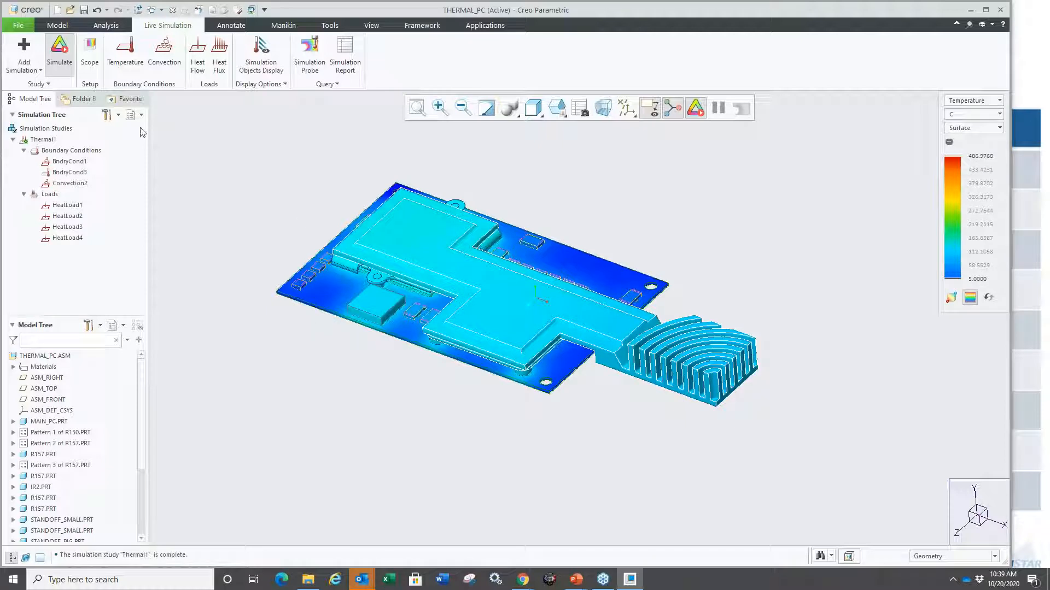
Open the study's performance options and raise the simulation quality to maximum accuracy.
left_click(44, 85)
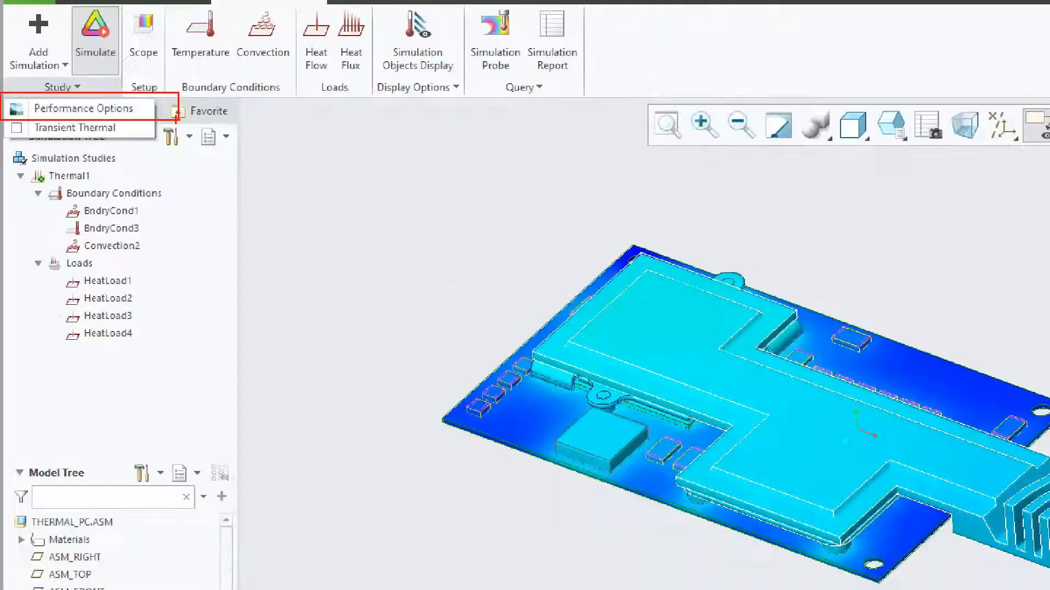
left_click(42, 88)
left_click(44, 85)
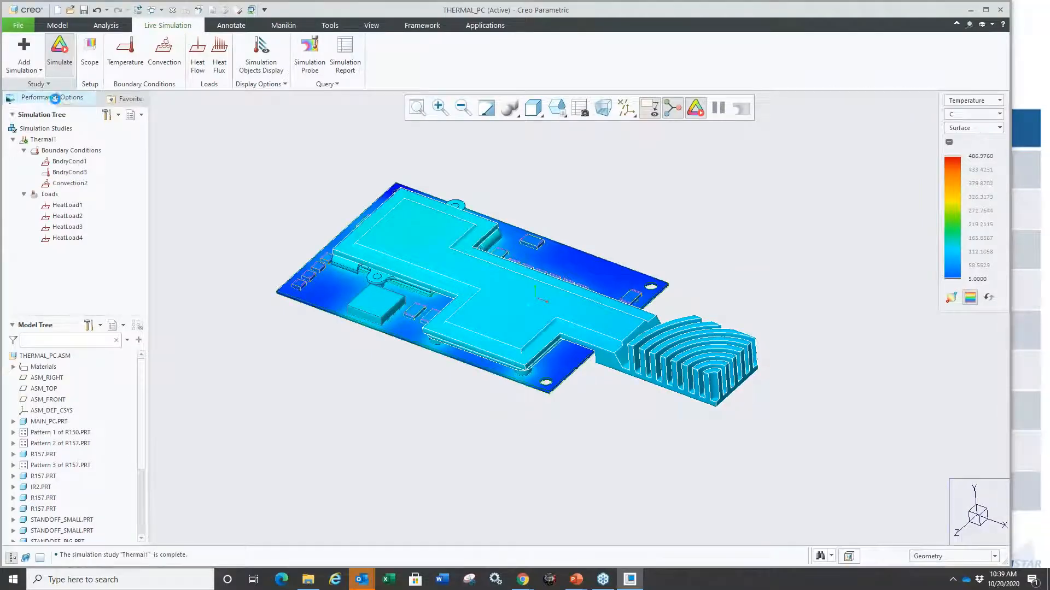
left_click(33, 96)
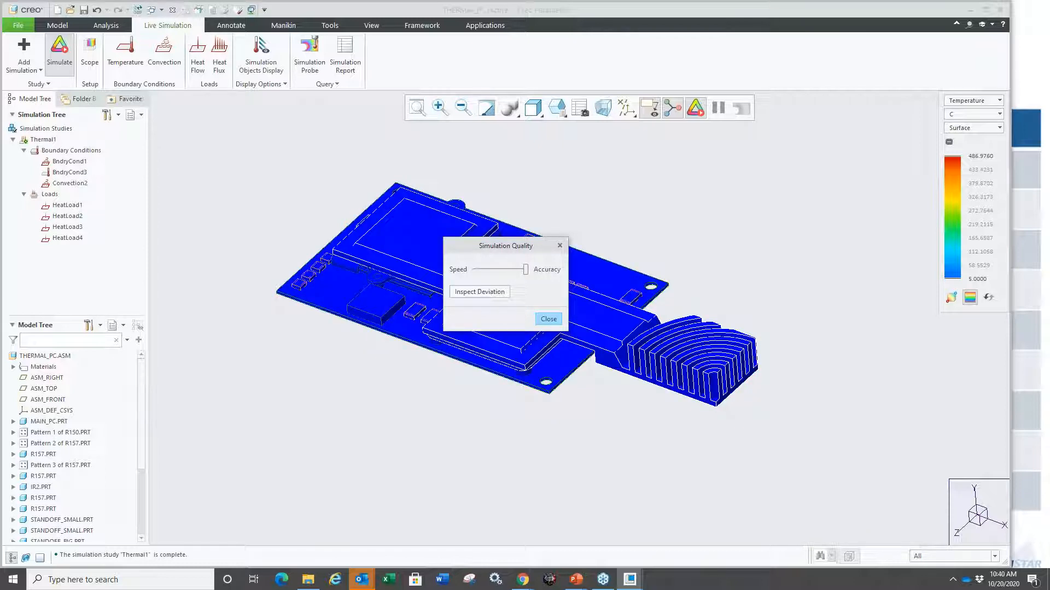
left_click_drag(512, 250, 623, 131)
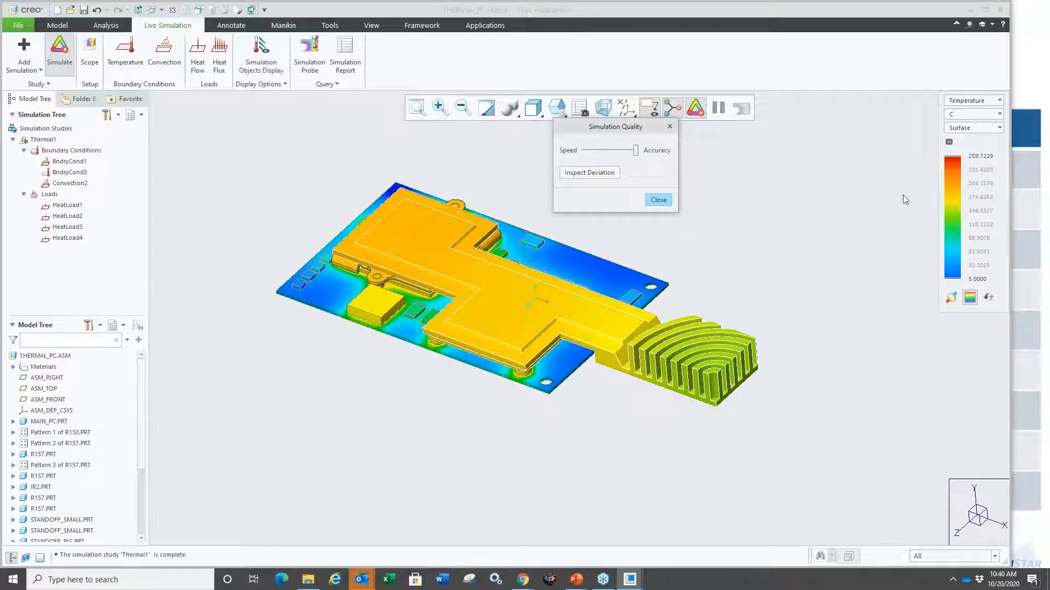
mouse_move(610, 413)
middle_mouse_down()
mouse_move(623, 306)
mouse_move(627, 375)
mouse_move(614, 405)
middle_mouse_up()
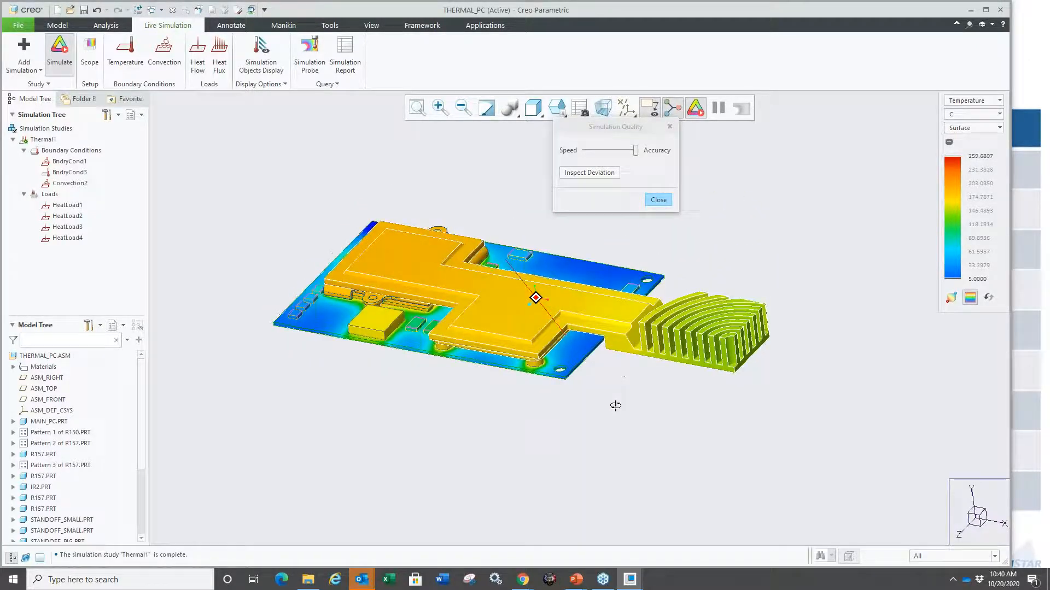
Lower the simulation quality to about a quarter of the way from Speed to Accuracy and close the quality settings.
left_click_drag(636, 151, 621, 152)
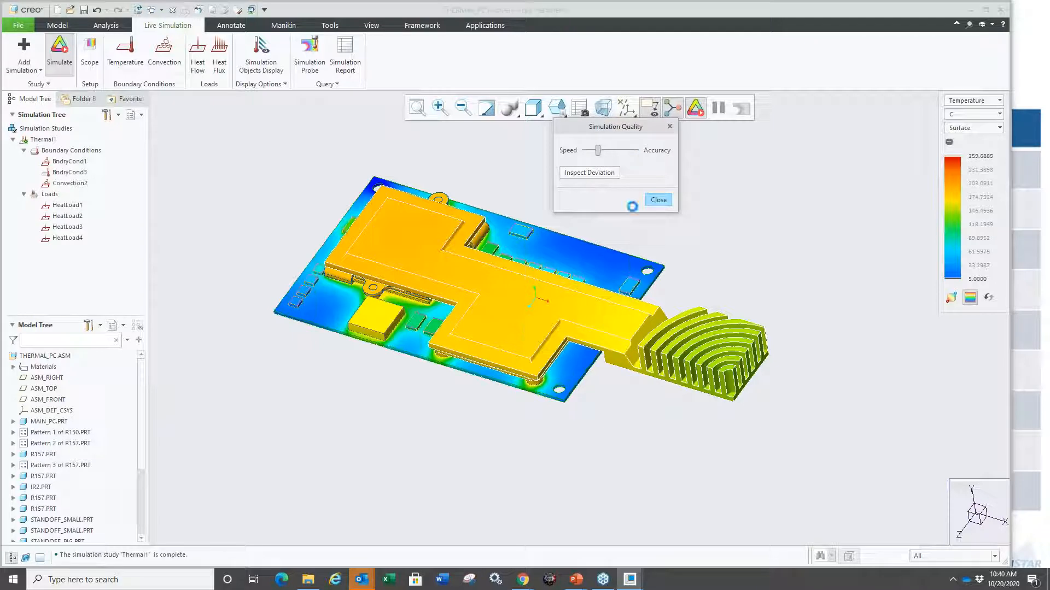
left_click(621, 178)
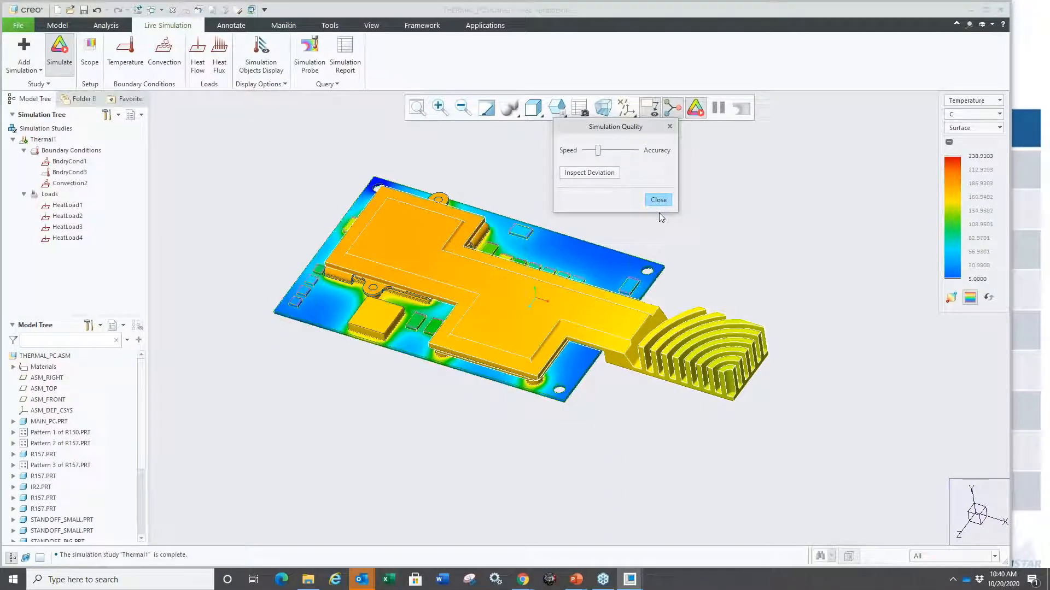
left_click(658, 200)
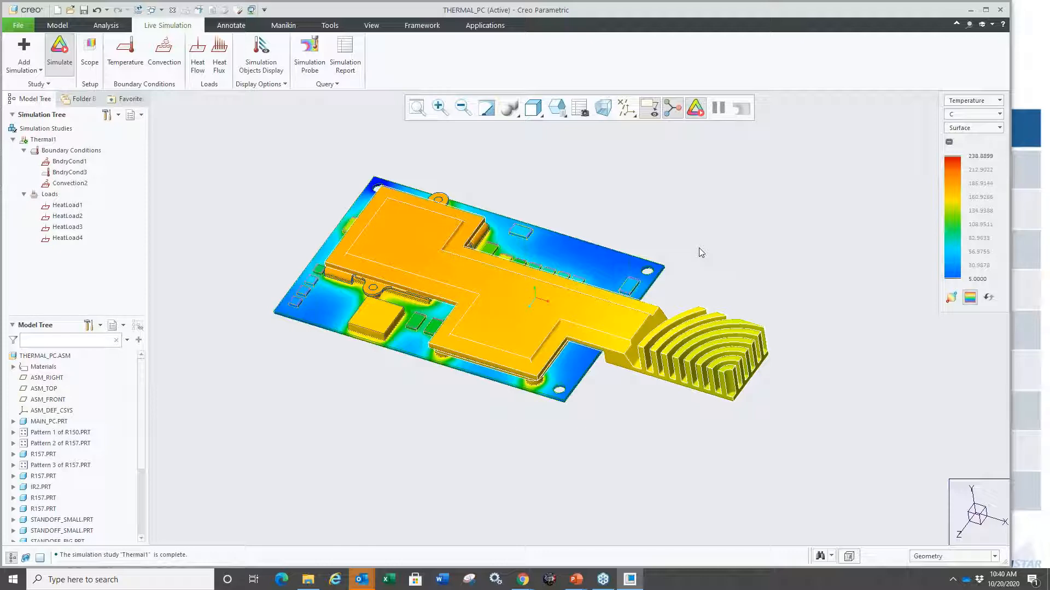
middle_click_drag(693, 272, 686, 257)
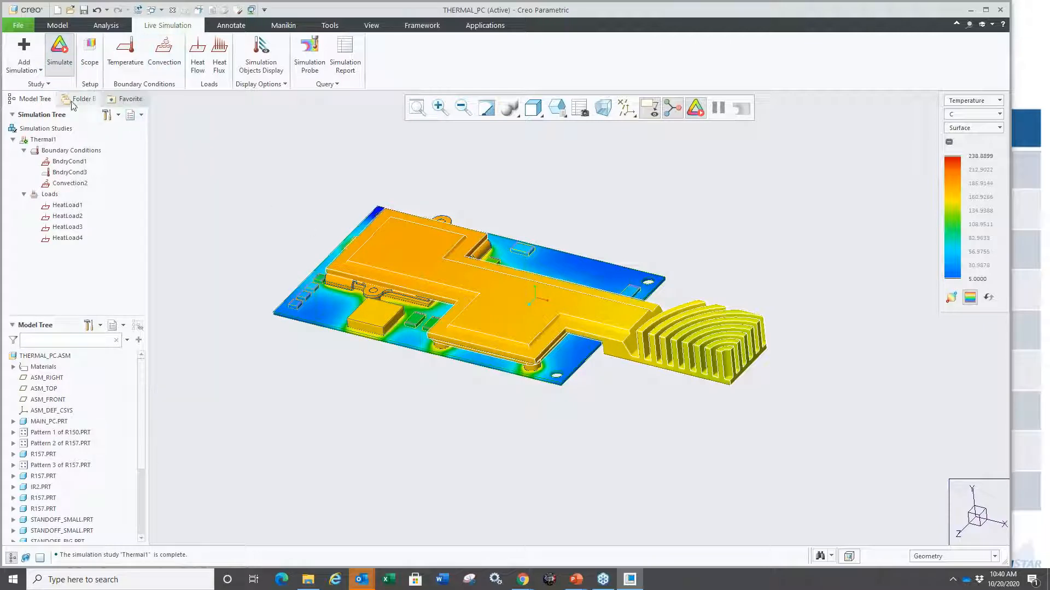
Stop the thermal live simulation and close the board assembly, erasing its undisplayed parts from the session.
left_click(694, 108)
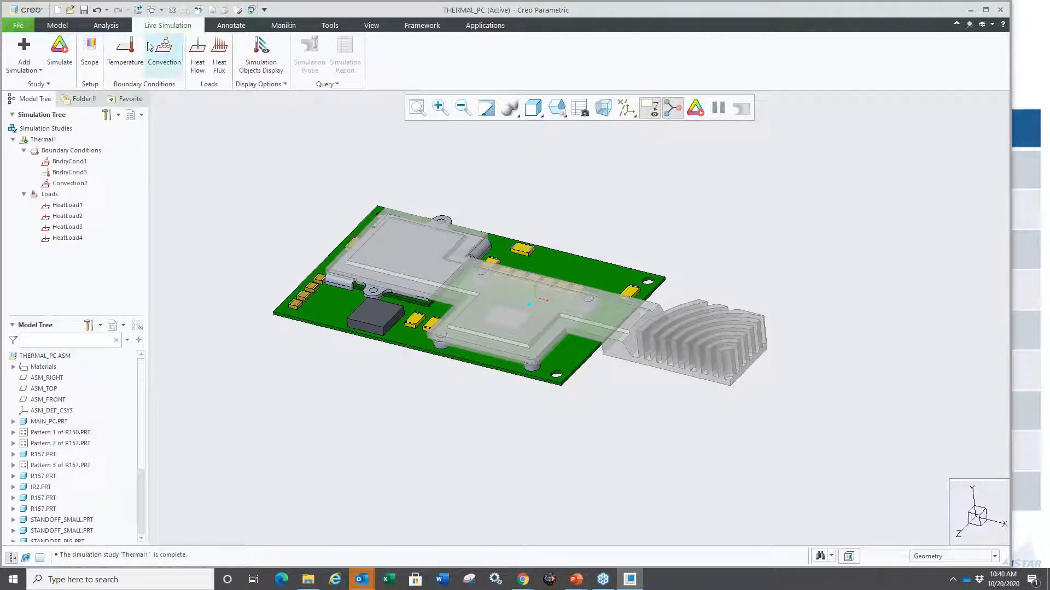
left_click(172, 11)
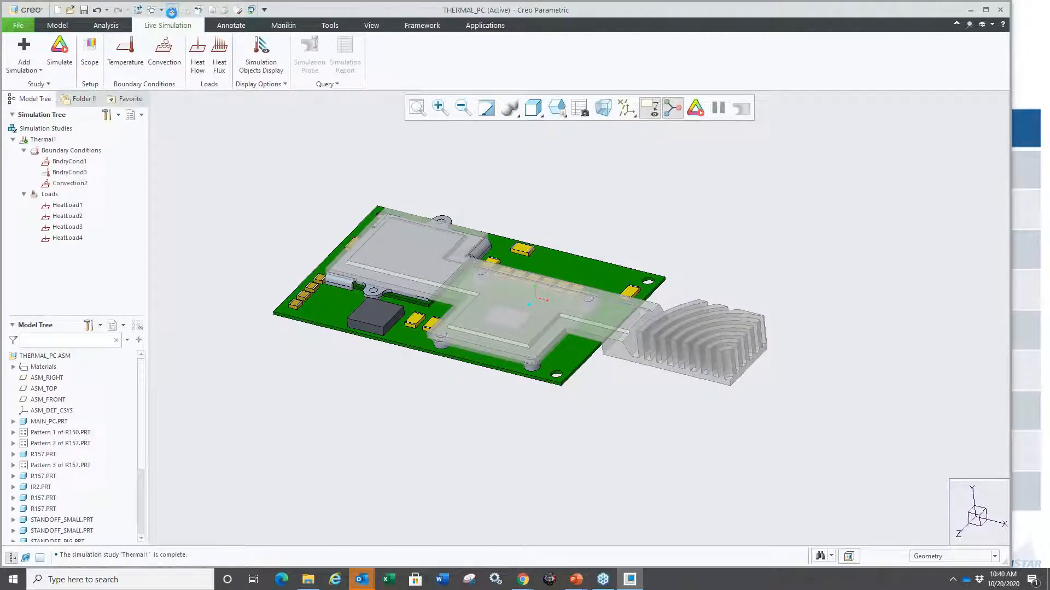
left_click(144, 55)
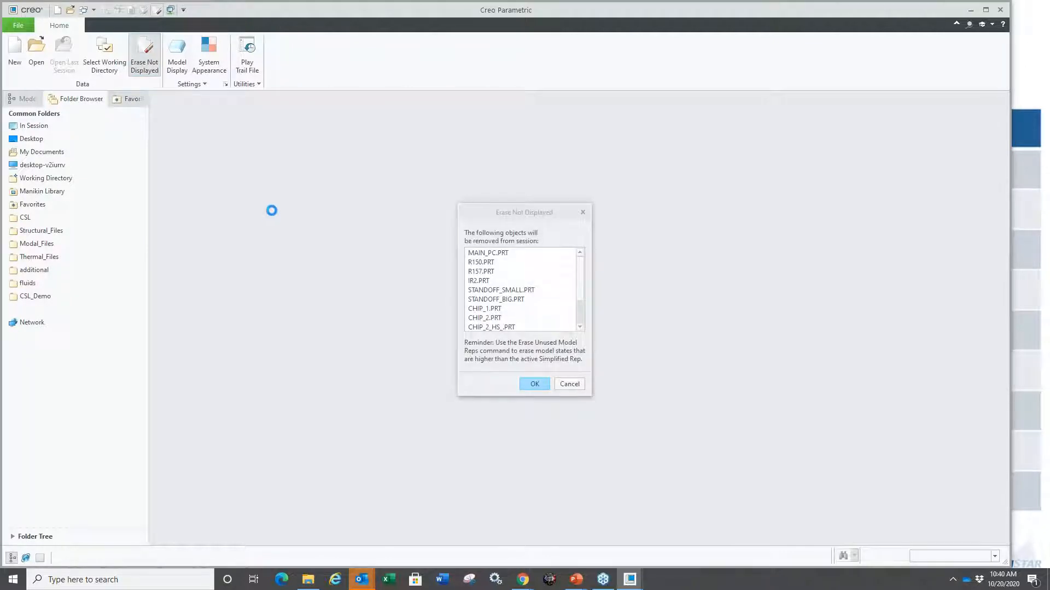
Confirm erasing the undisplayed objects from the session and open thermal_mixer.prt from the fluids folder.
key("Return")
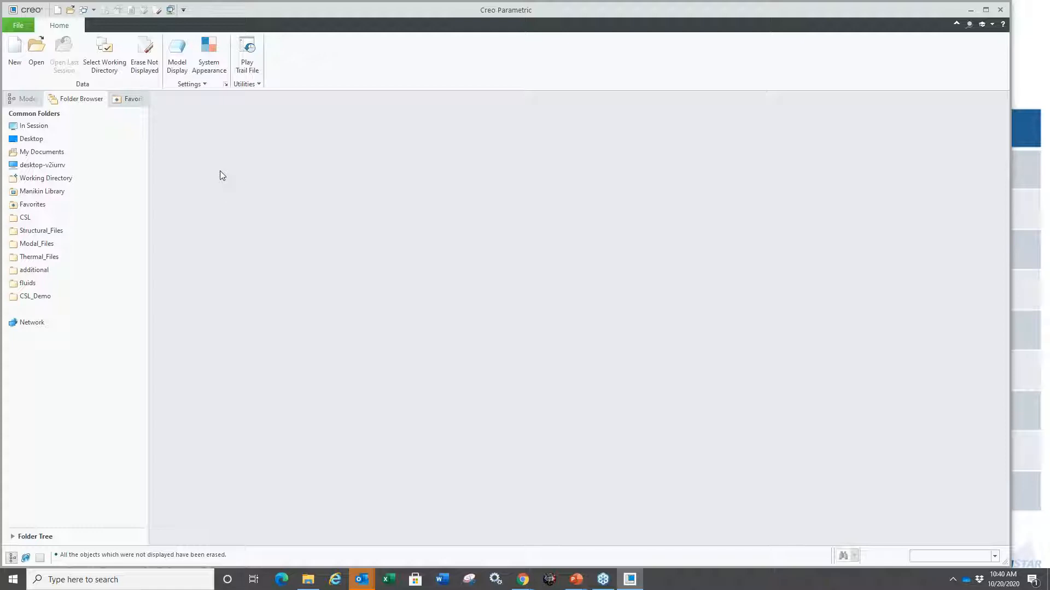
left_click(64, 288)
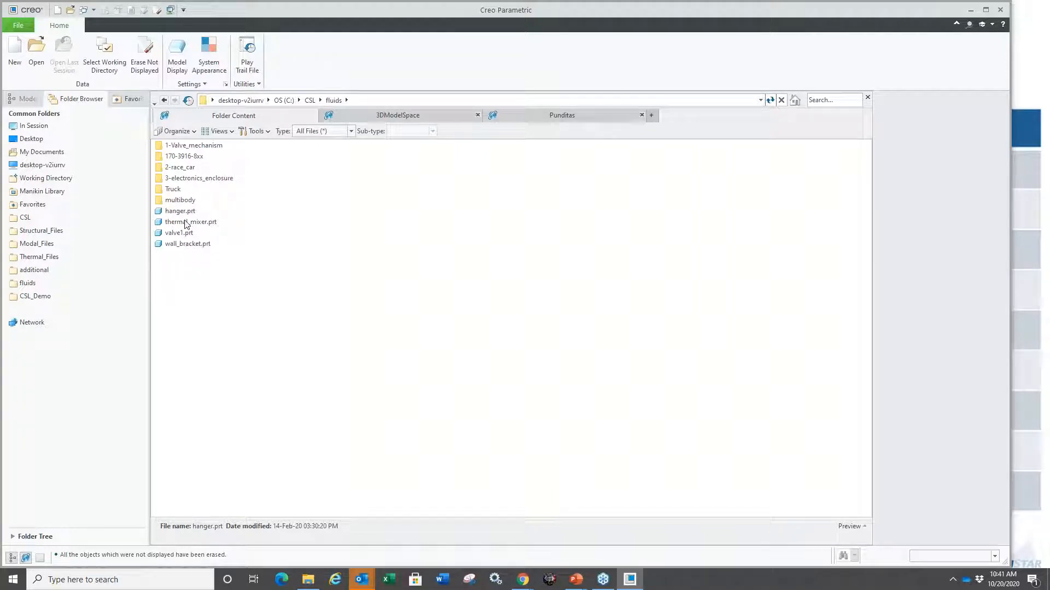
double_click(195, 182)
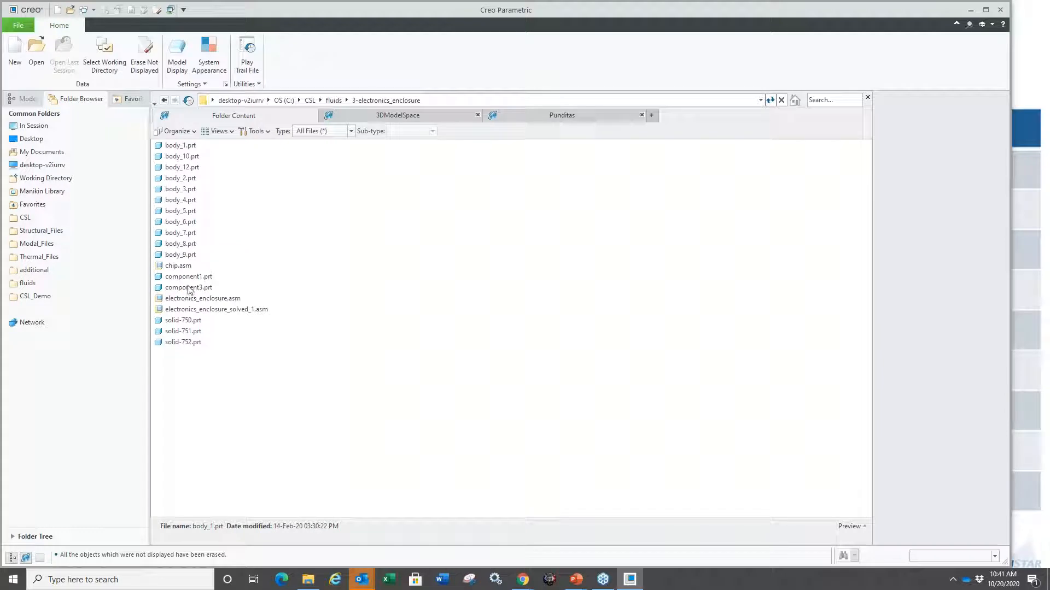
left_click(333, 101)
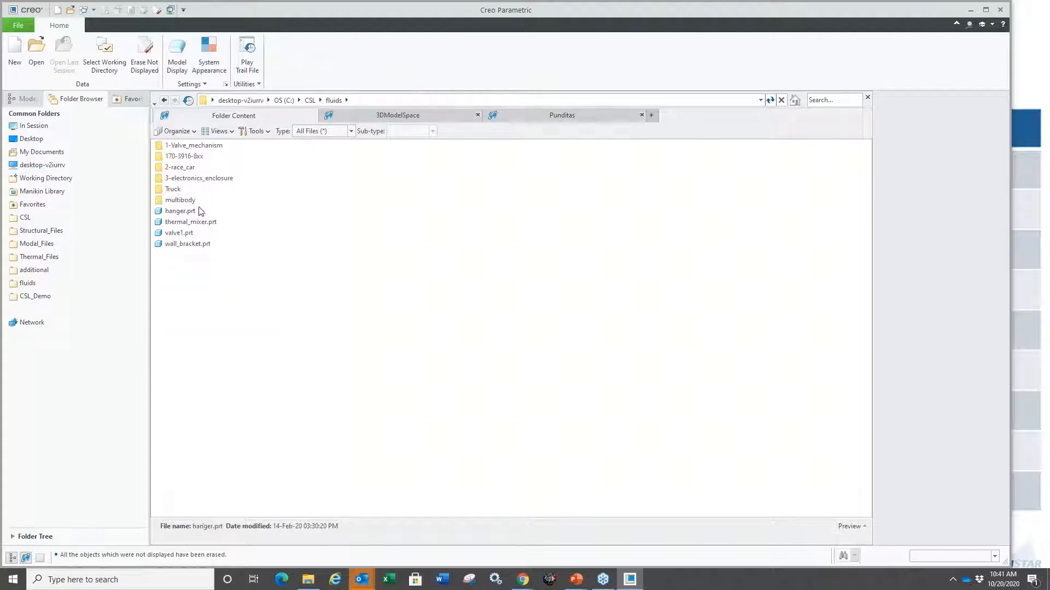
double_click(186, 222)
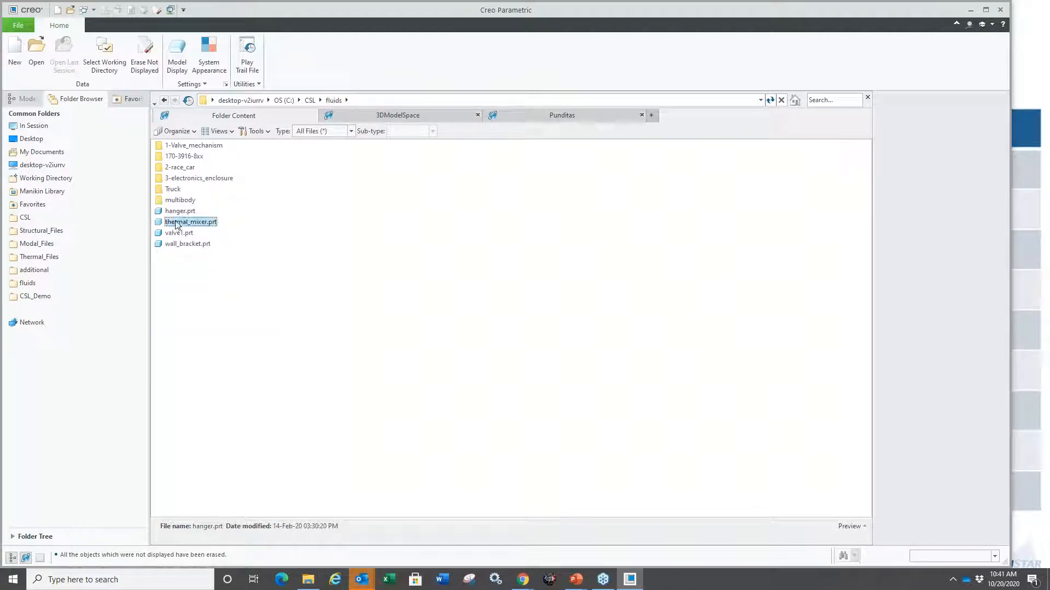
Add a Fluid Simulation Study to the thermal mixer in Live Simulation.
mouse_move(289, 322)
middle_mouse_down()
mouse_move(356, 314)
mouse_move(251, 328)
mouse_move(307, 329)
mouse_move(300, 337)
mouse_move(248, 325)
mouse_move(305, 330)
middle_mouse_up()
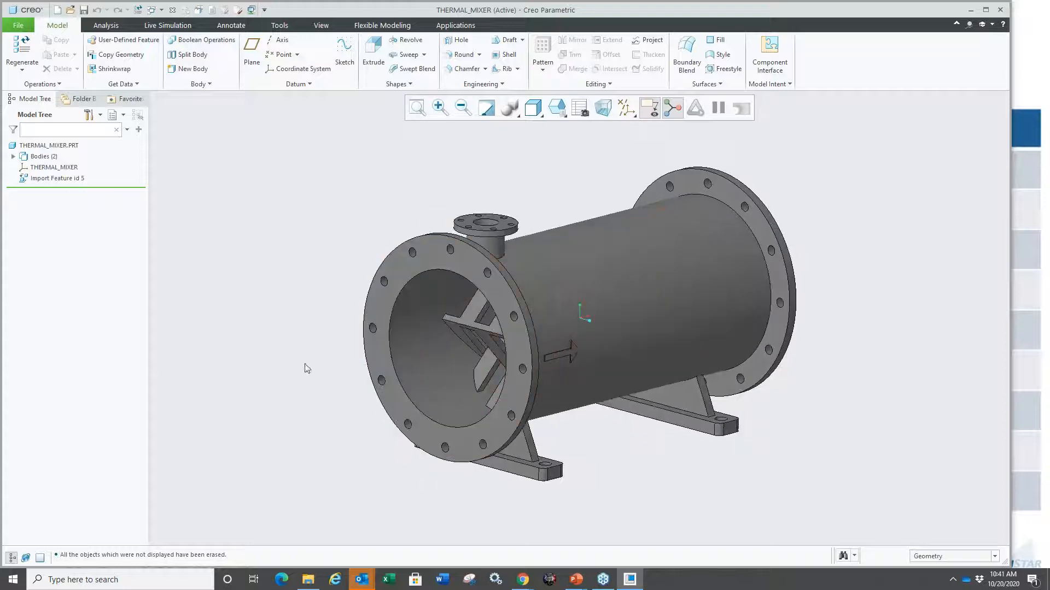
scroll(261, 332, "up", 2)
scroll(395, 333, "down", 2)
middle_click_drag(377, 347, 339, 337)
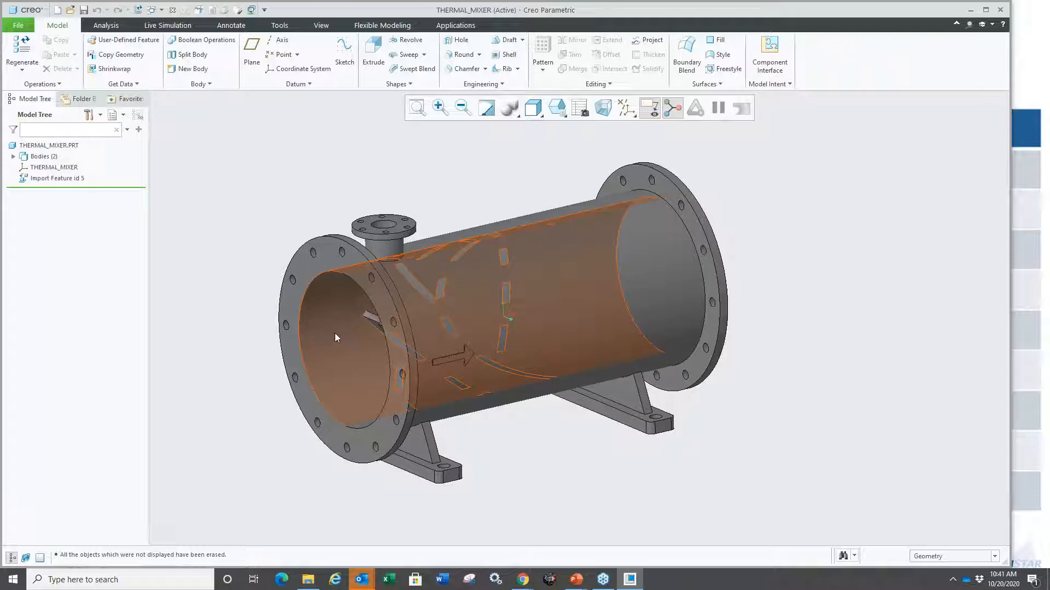
left_click(167, 25)
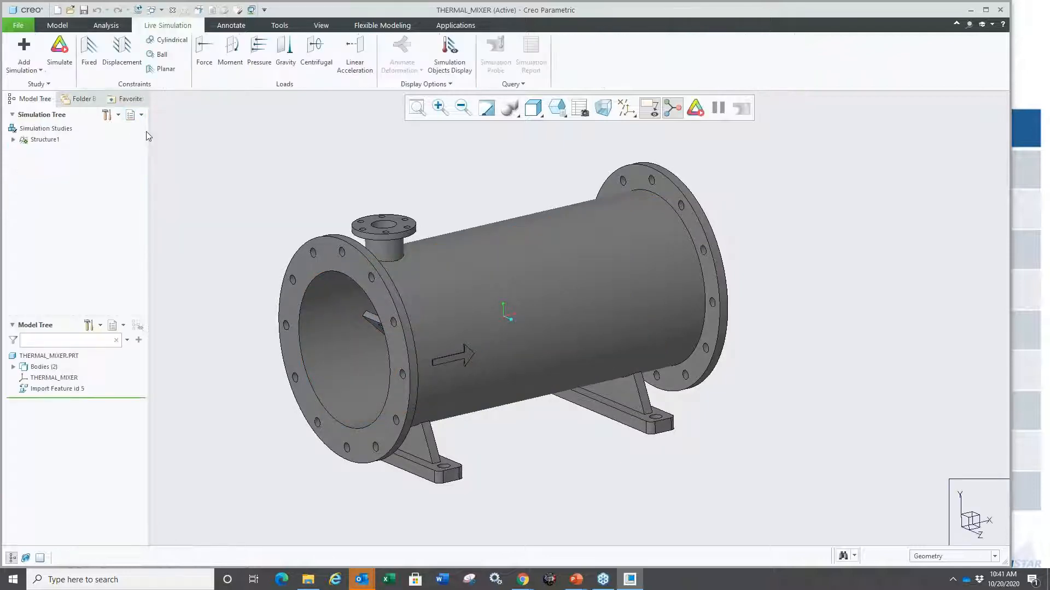
left_click(23, 66)
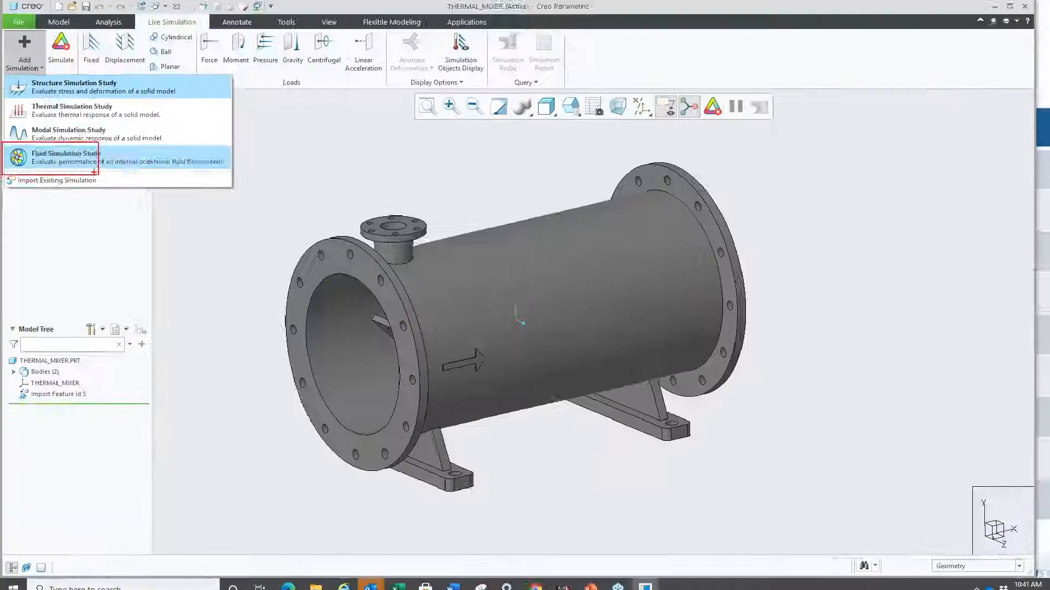
left_click(126, 158)
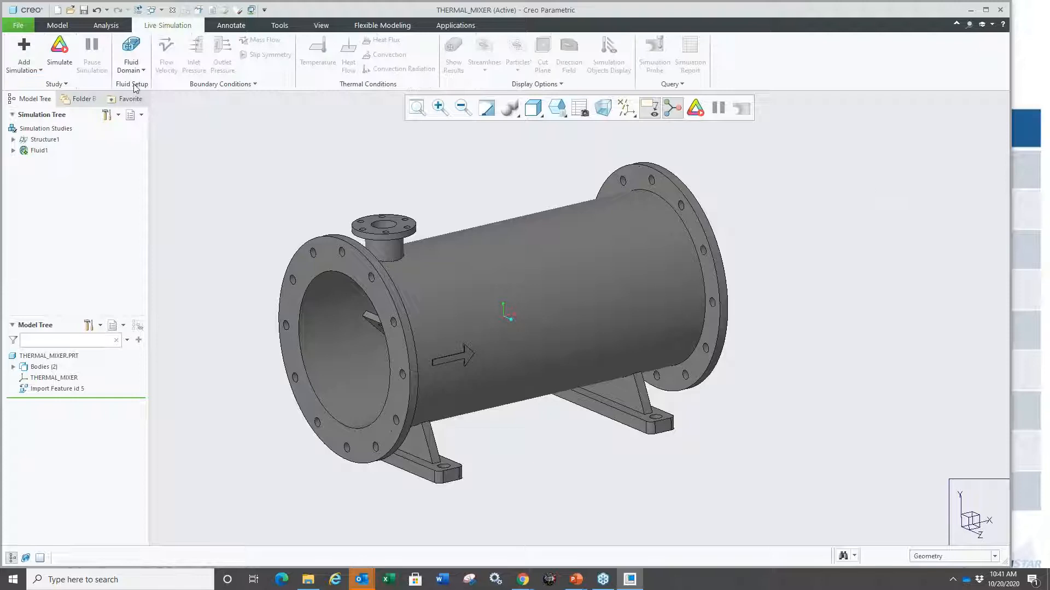
Create an internal volume fluid domain bounded by the faces of the two large end flanges and the small inlet flange.
left_click(141, 71)
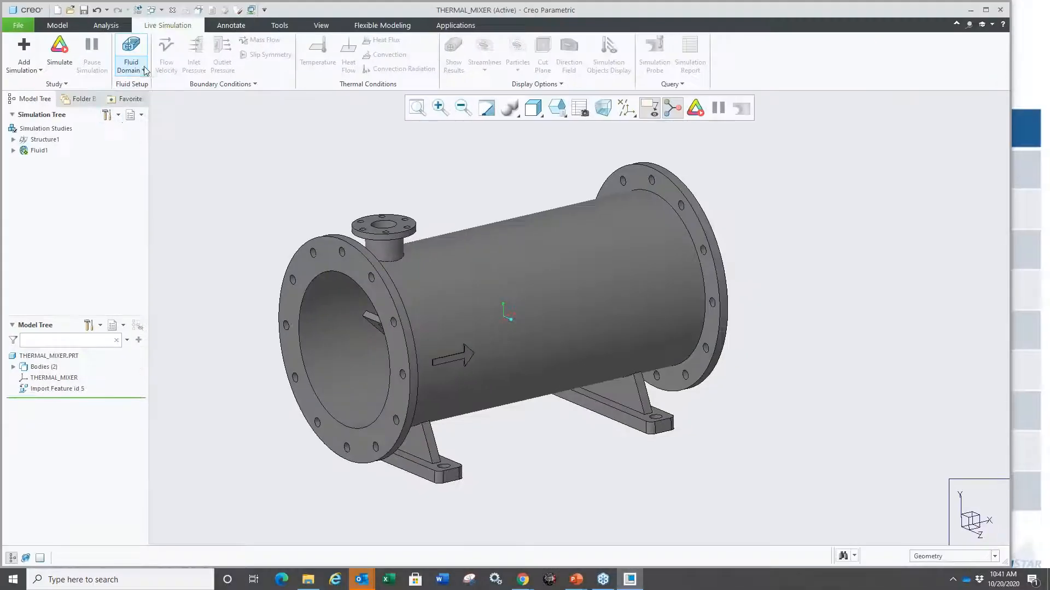
left_click(133, 28)
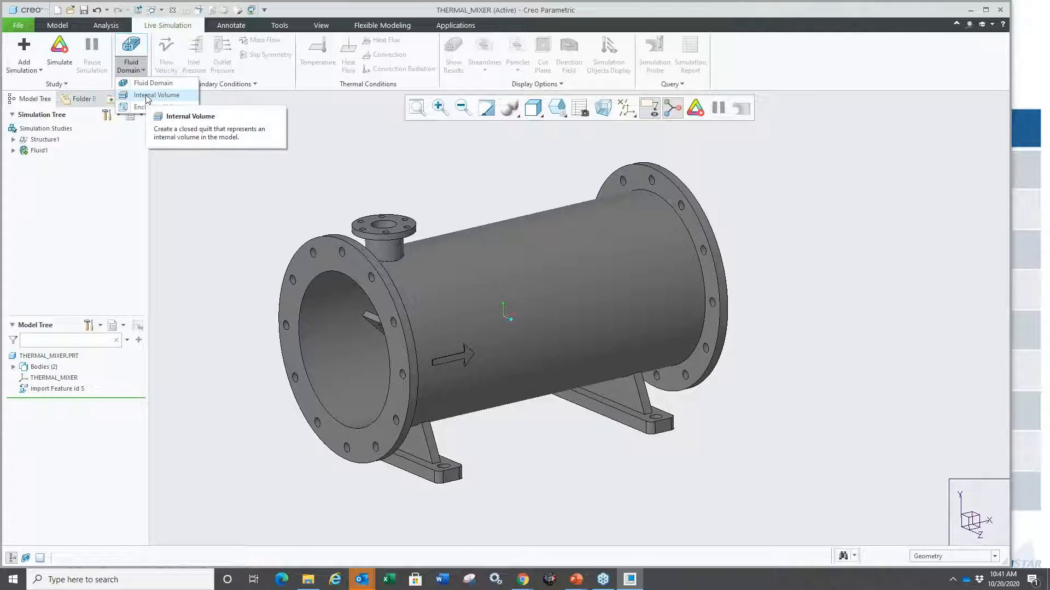
left_click(148, 96)
left_click(307, 272)
left_click(375, 216, "ctrl")
middle_click_drag(382, 213, 634, 205)
left_click(668, 212, "ctrl")
middle_click_drag(532, 180, 356, 276)
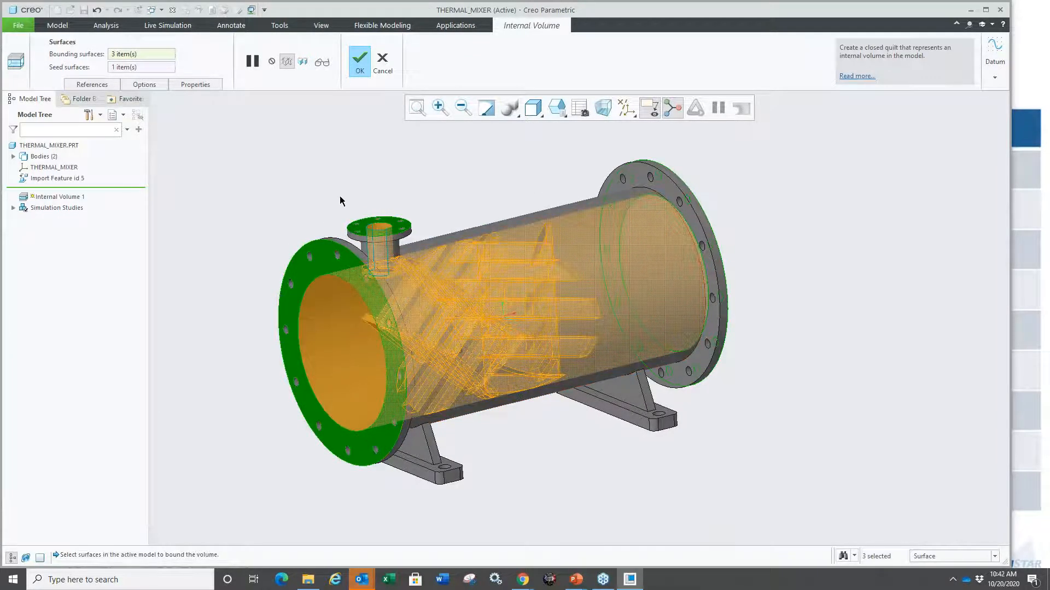
left_click(143, 84)
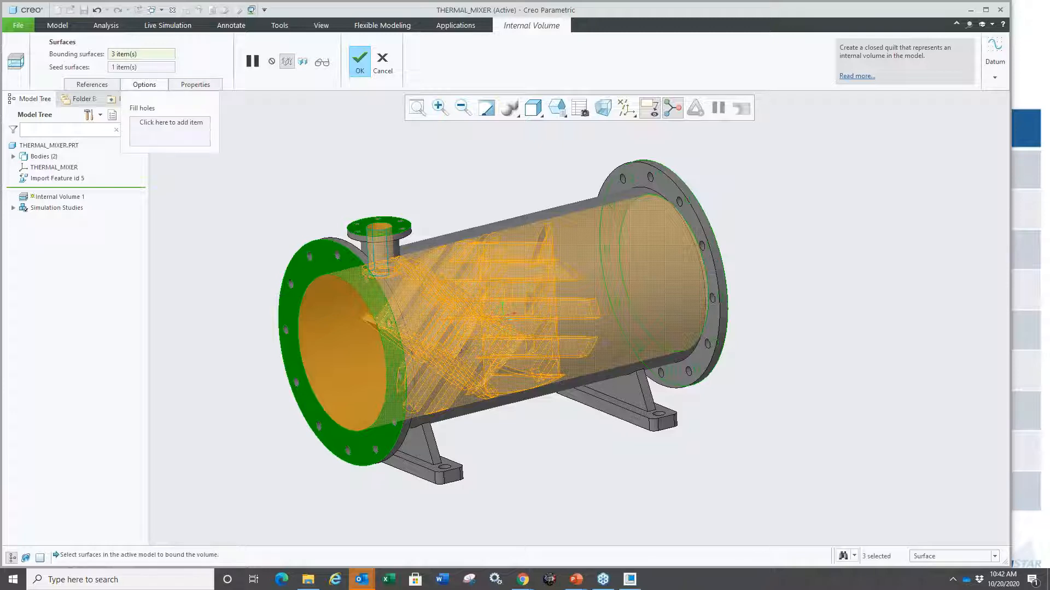
left_click(141, 85)
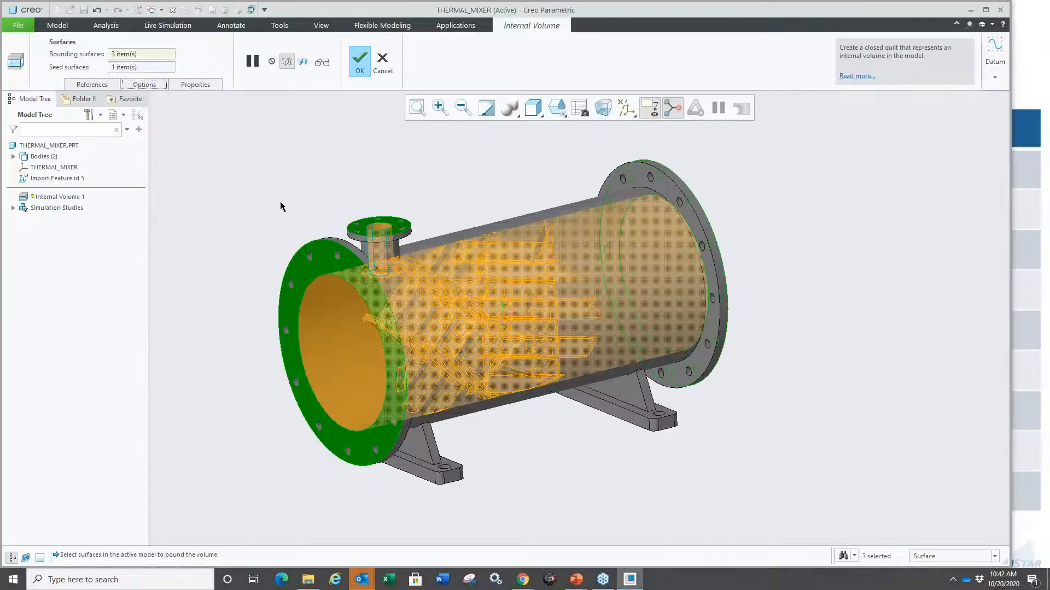
middle_click(280, 205)
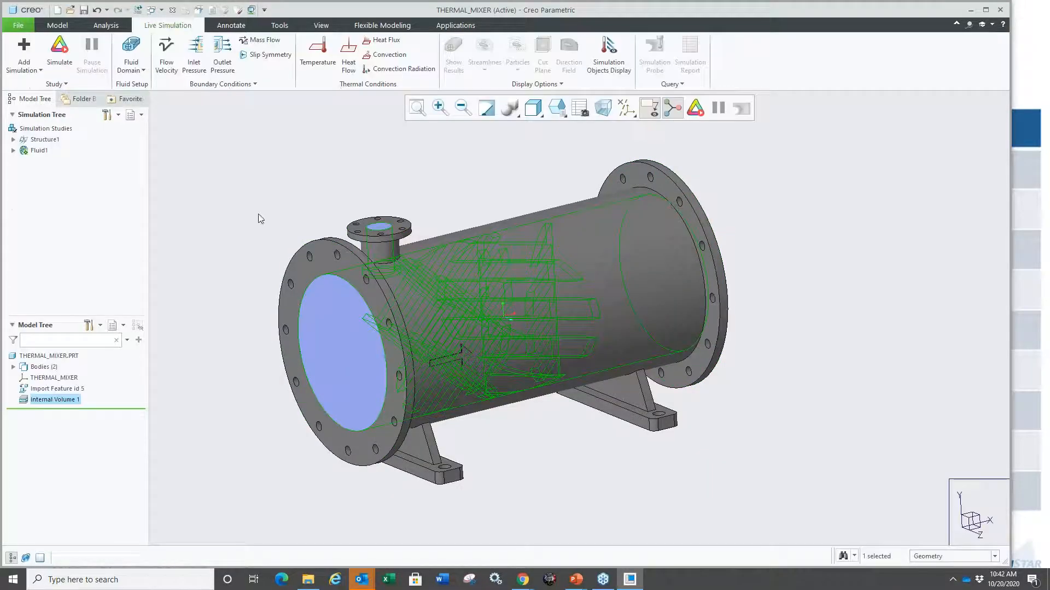
left_click(260, 219)
Expand the Fluid1 study and open the material editing for its internal volume fluid domain.
left_click(14, 151)
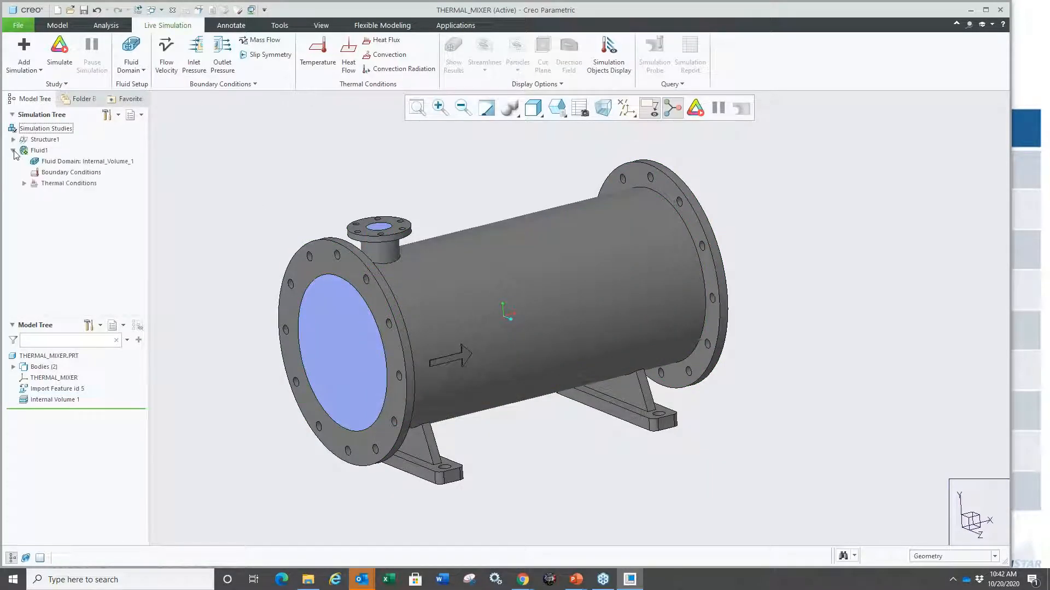
right_click(60, 162)
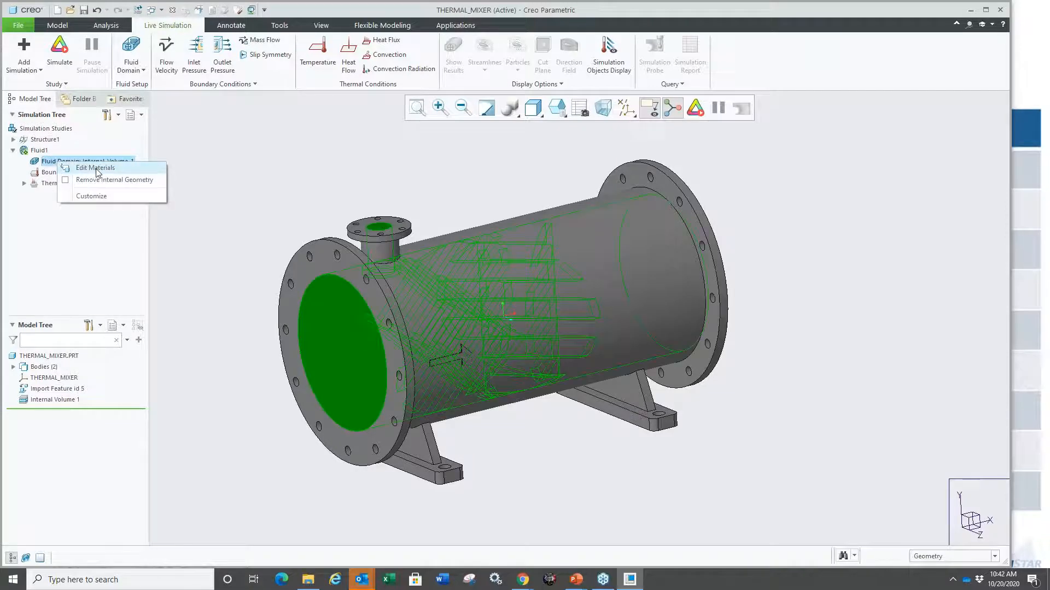
left_click(96, 168)
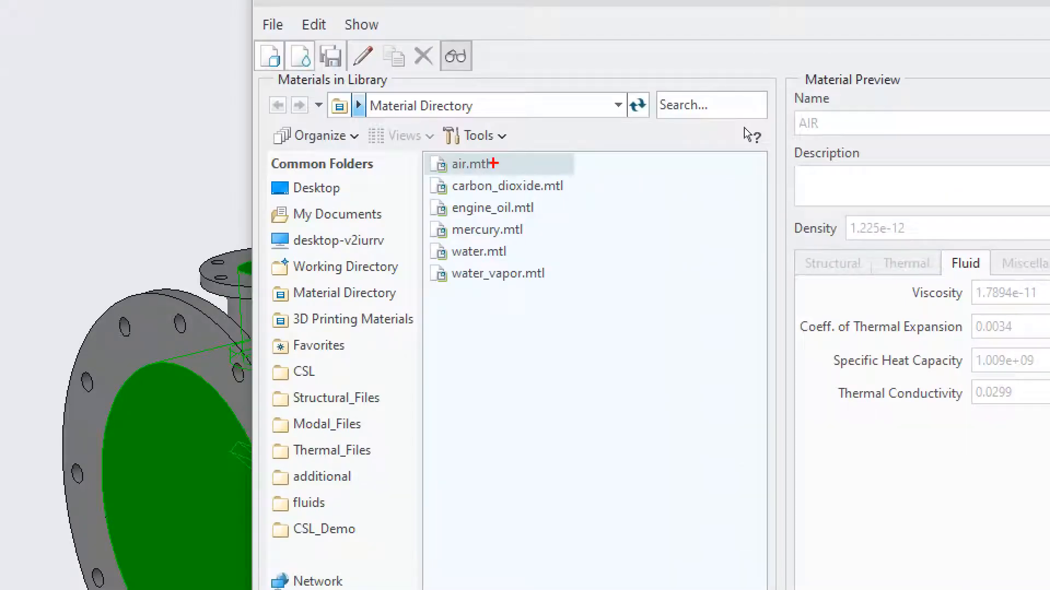
left_click_drag(494, 175, 529, 151)
left_click_drag(521, 187, 537, 174)
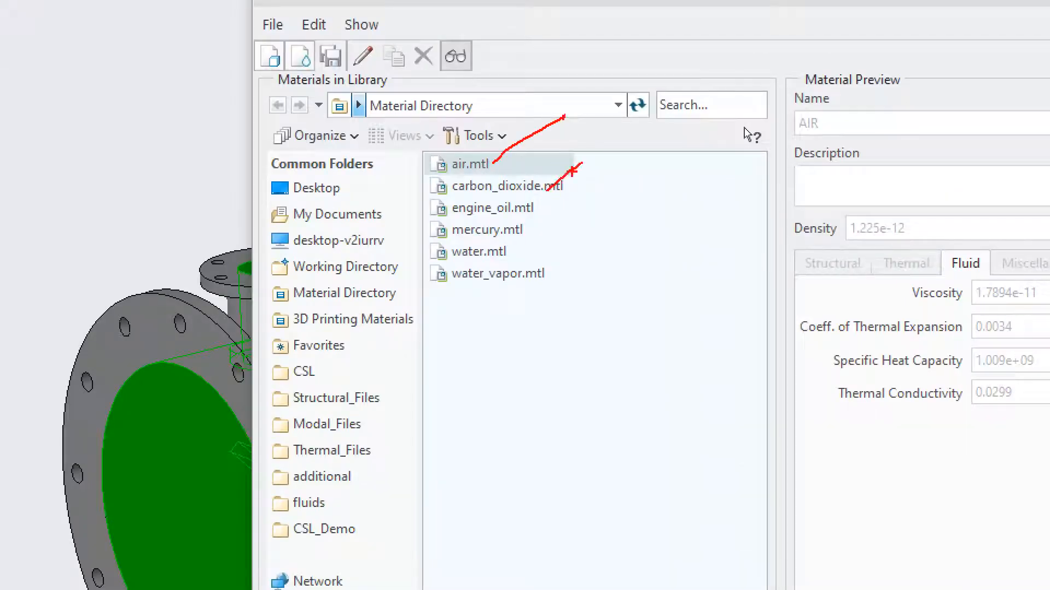
left_click_drag(539, 214, 581, 188)
left_click_drag(540, 239, 560, 221)
left_click_drag(509, 264, 541, 234)
left_click_drag(522, 299, 585, 258)
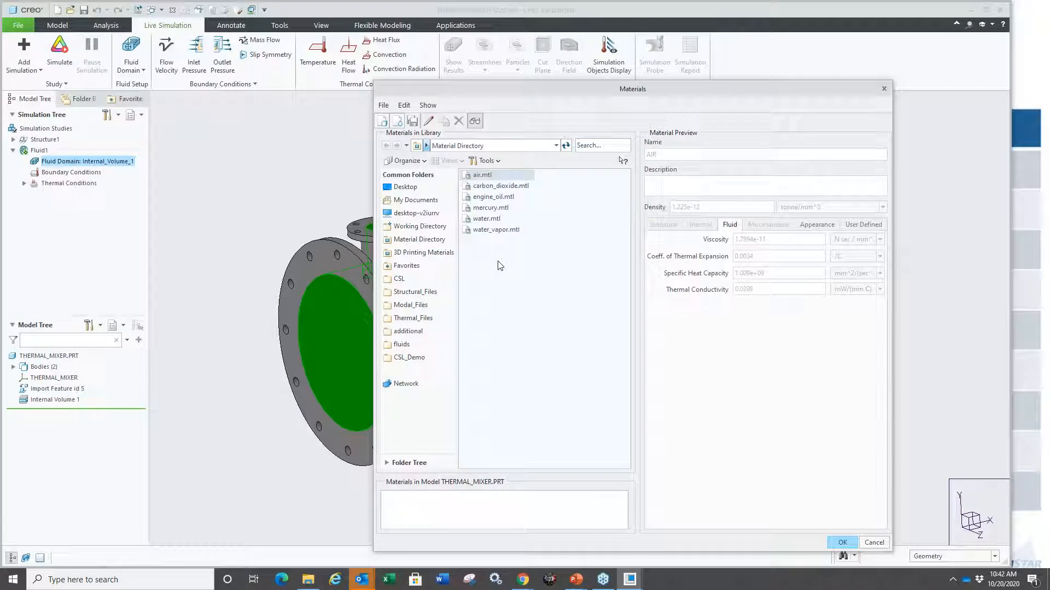
Add water.mtl from the library to the model and assign it to the fluid domain.
left_click(485, 220)
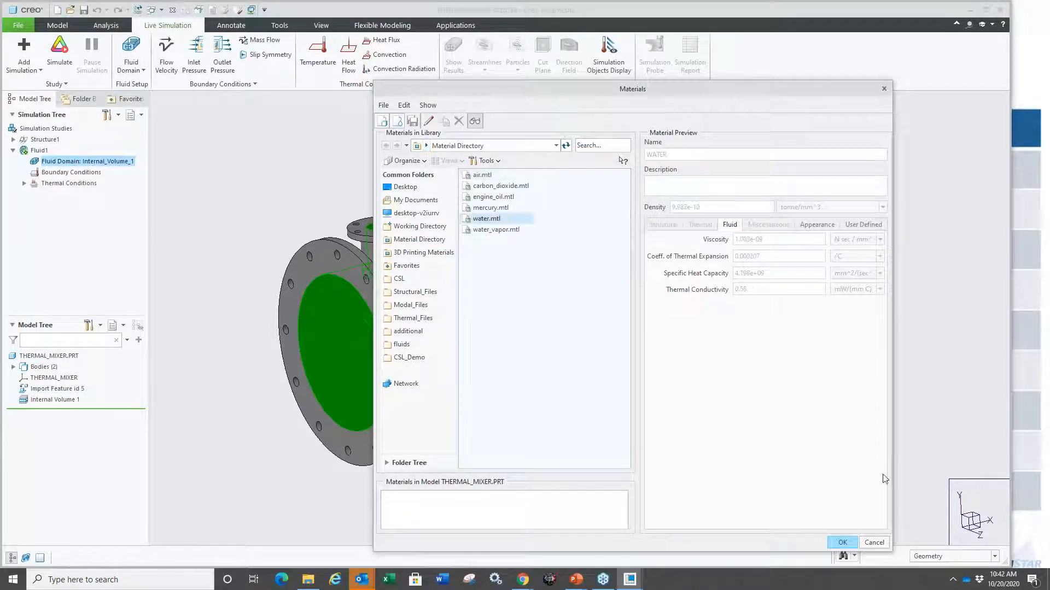
left_click(844, 544)
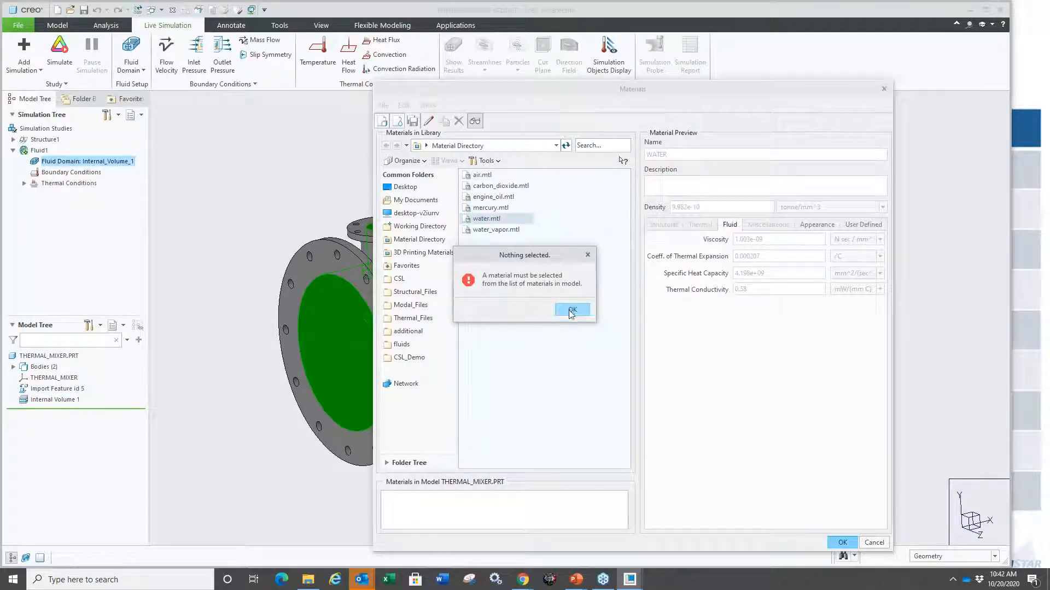
left_click(571, 310)
double_click(486, 218)
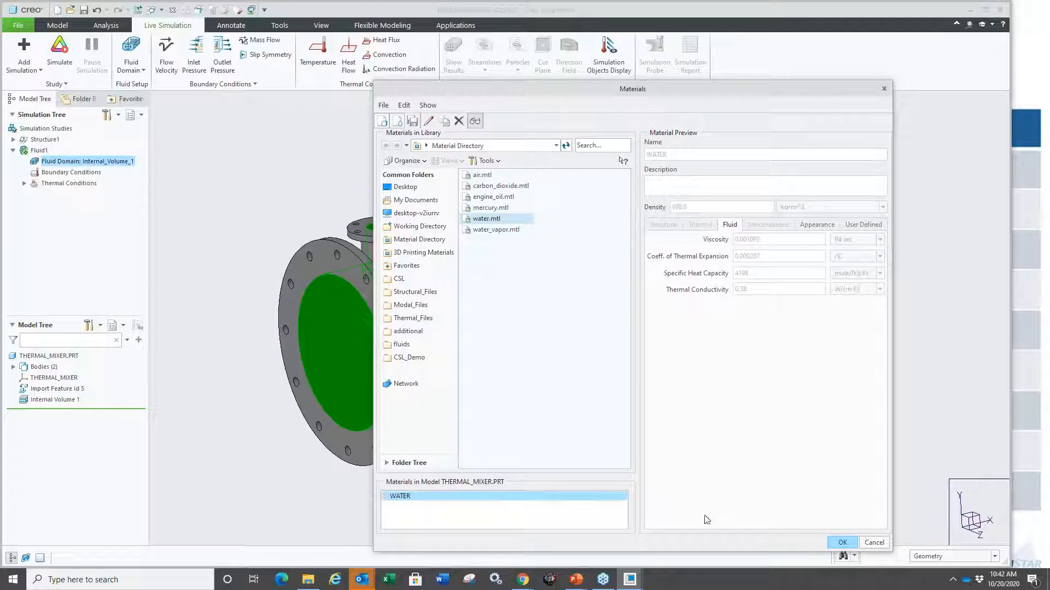
left_click(842, 542)
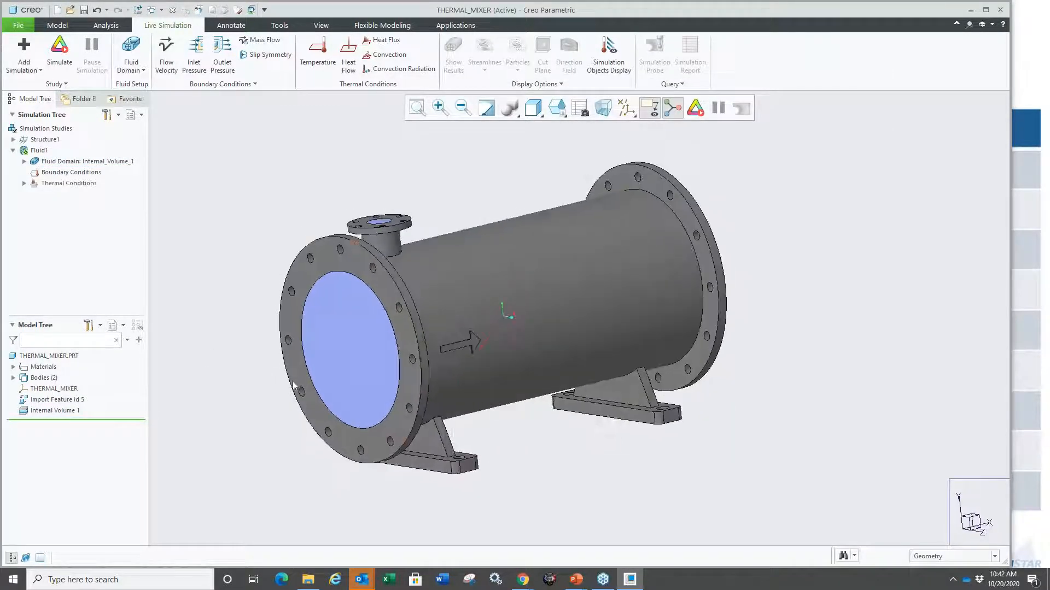
Apply a flow velocity to the large inlet surface by directional components, with X set to 5 m/sec.
left_click(345, 341)
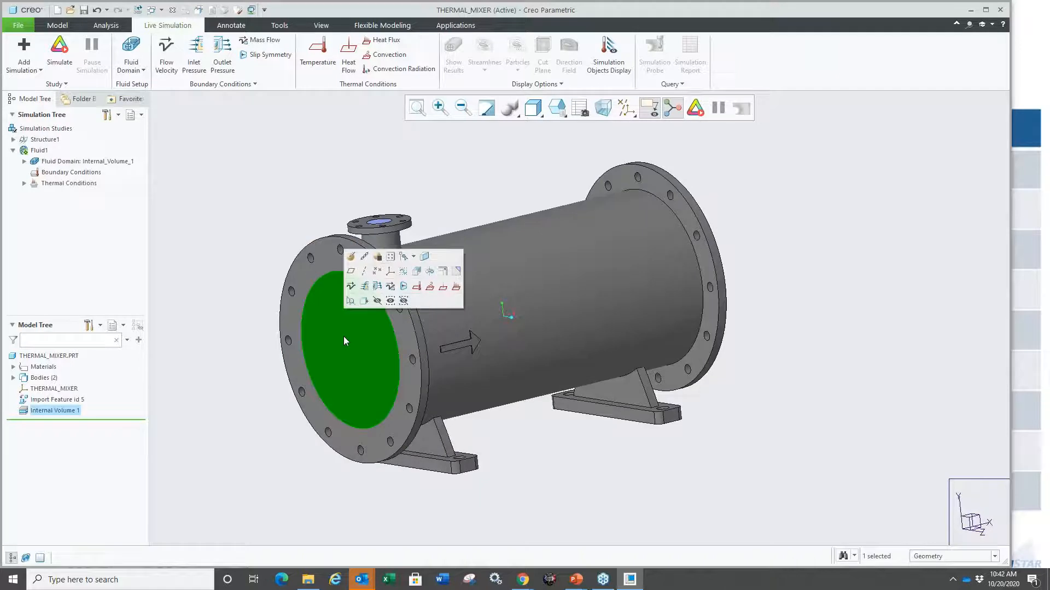
left_click(351, 286)
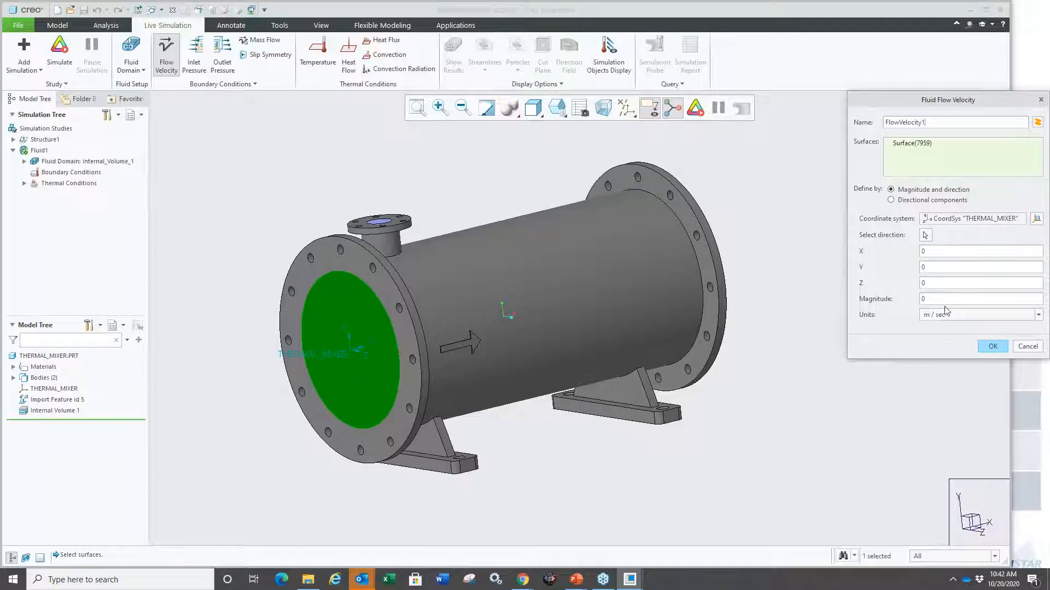
left_click(892, 199)
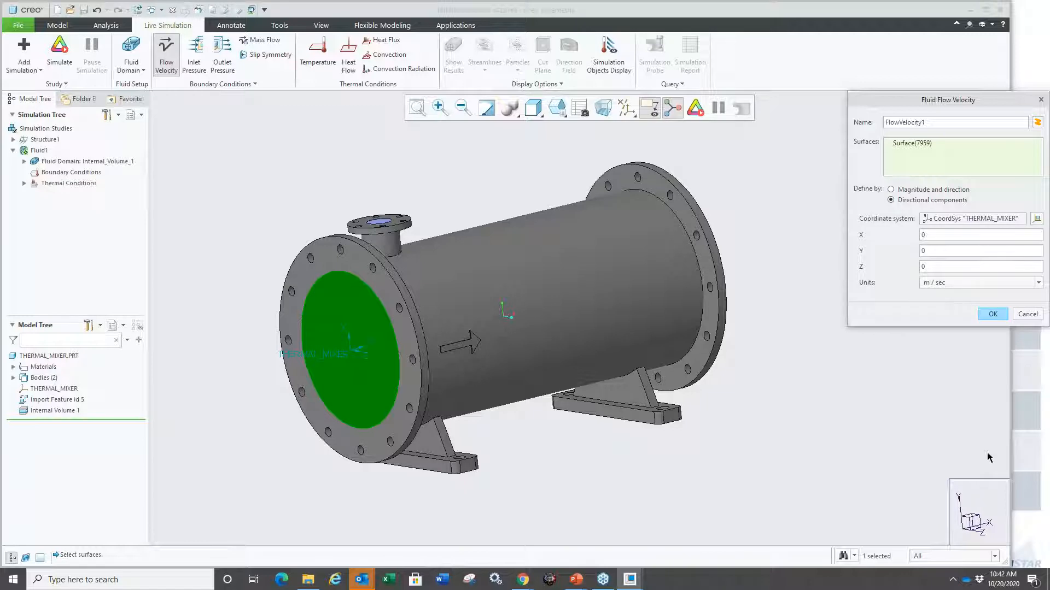
left_click(951, 281)
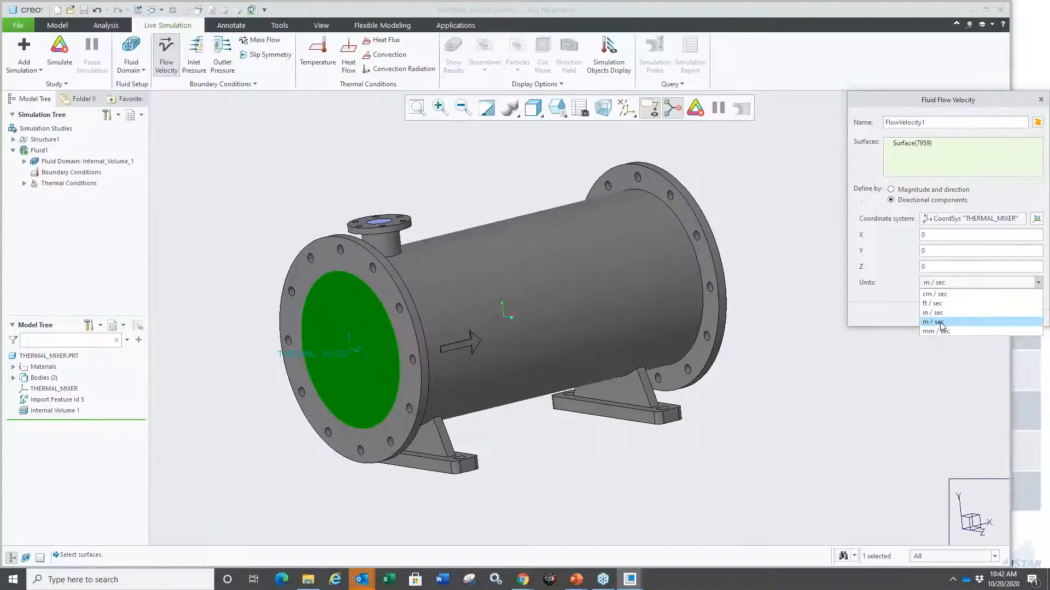
left_click(904, 364)
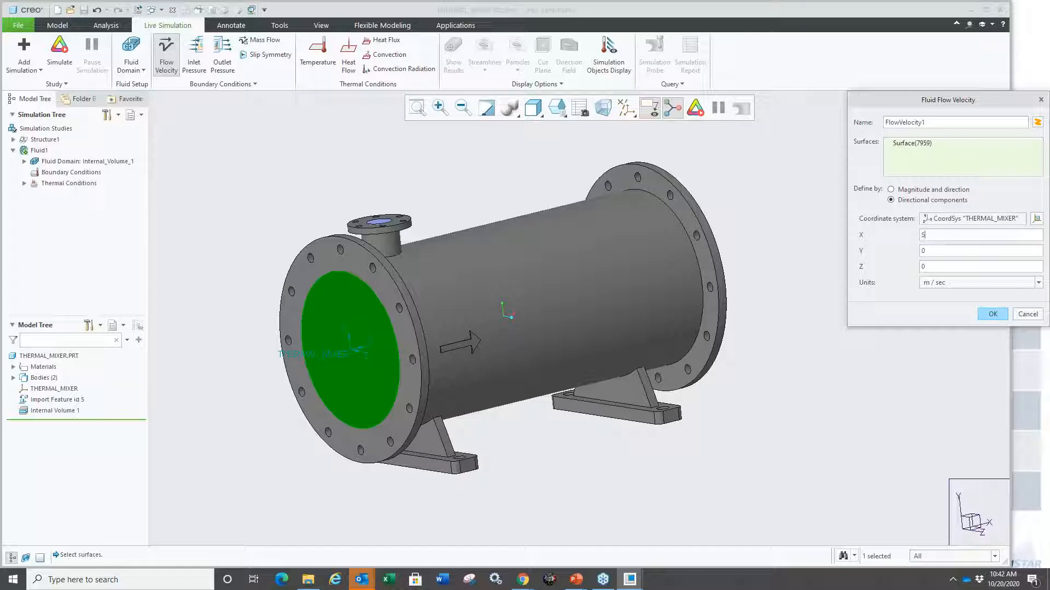
left_click(991, 315)
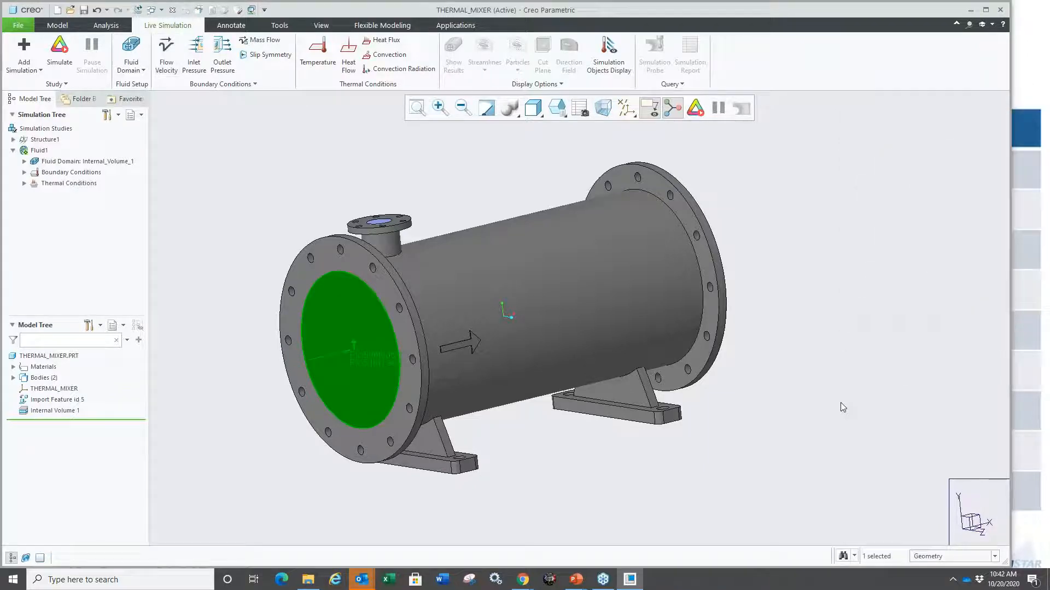
Apply a flow velocity to the small branch inlet surface by directional components, with Y set to -15 m/sec.
middle_click_drag(350, 289, 334, 269)
scroll(372, 244, "up", 3)
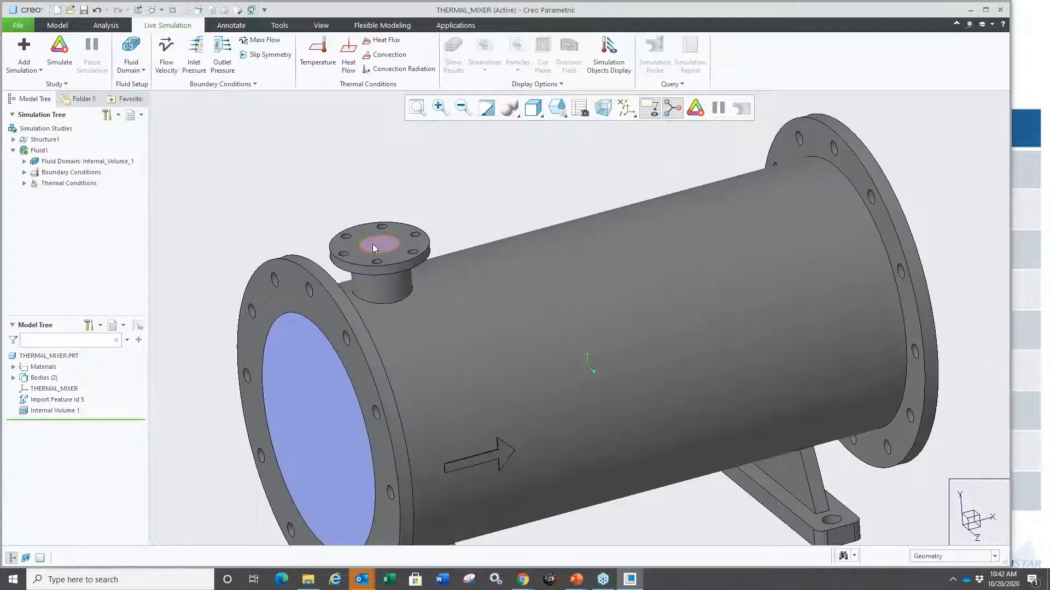
left_click(375, 244)
left_click(381, 194)
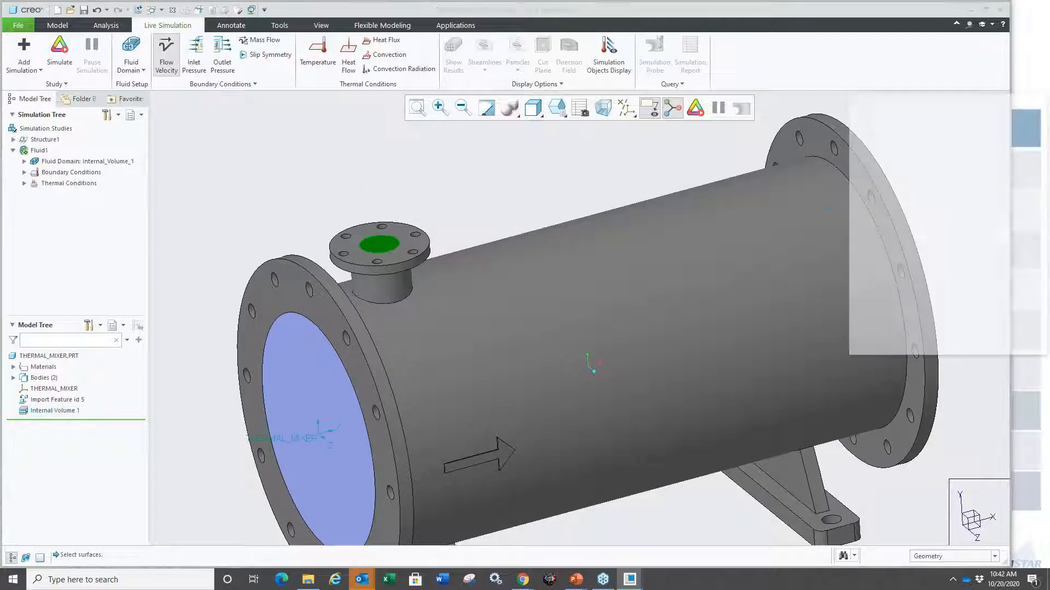
left_click(891, 201)
middle_click_drag(693, 302, 913, 437)
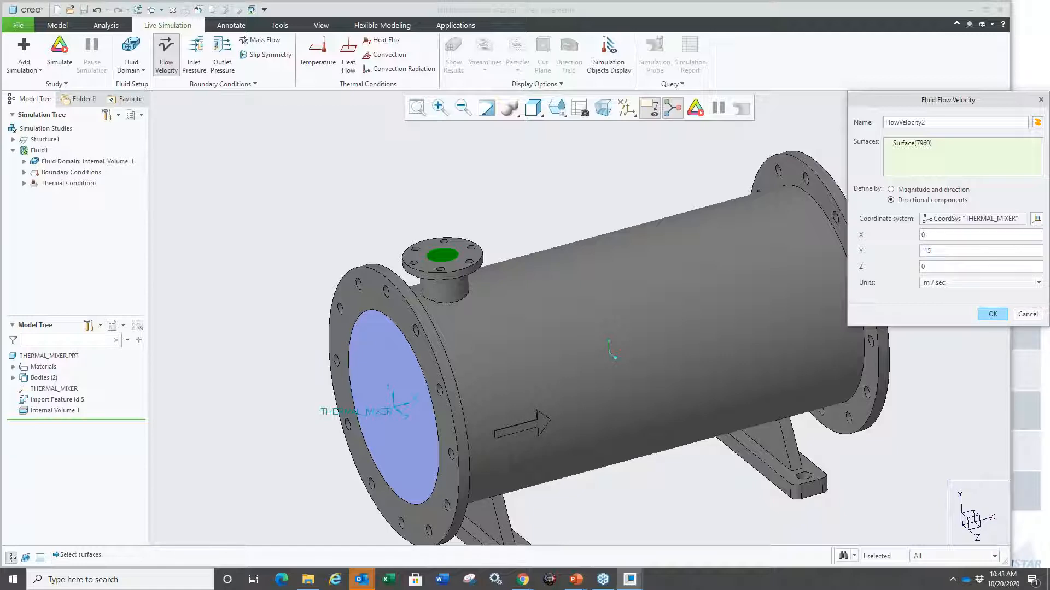
left_click(993, 315)
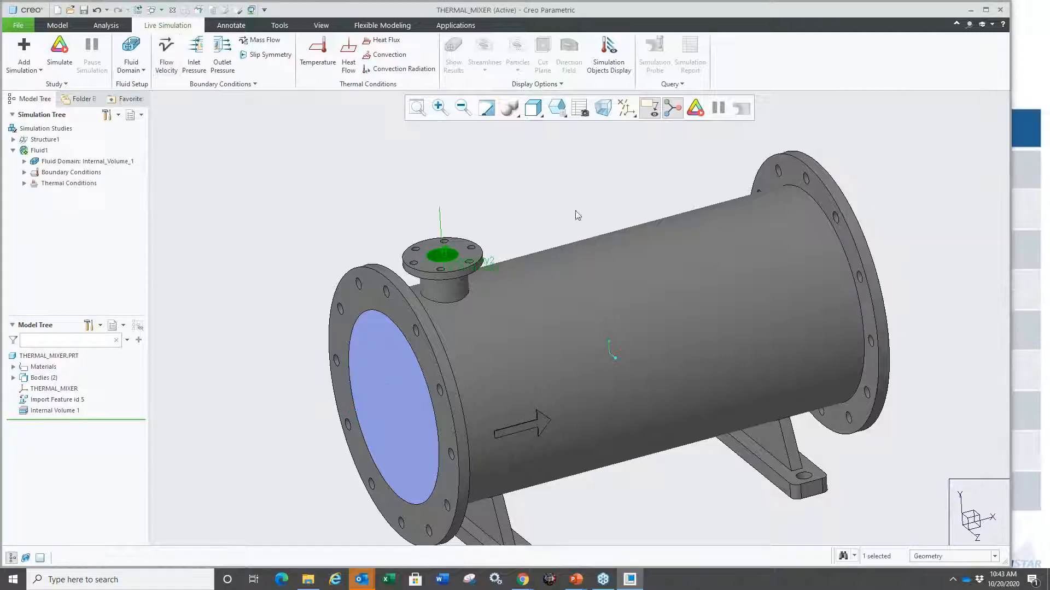
Turn on the simulation objects display to check the velocity arrows on both inlets.
scroll(547, 247, "up", 2)
left_click(623, 65)
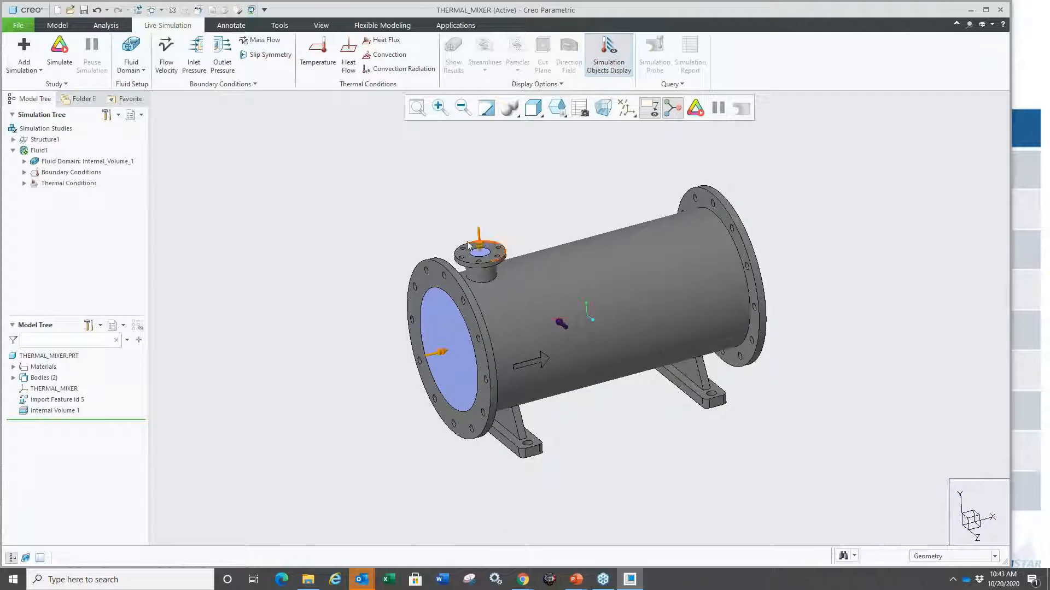
middle_click_drag(564, 321, 475, 233)
scroll(473, 221, "down", 2)
Apply an outlet pressure of 0 Pa to the large outlet surface at the opposite end of the mixer.
scroll(321, 227, "up", 3)
middle_click_drag(608, 287, 609, 330)
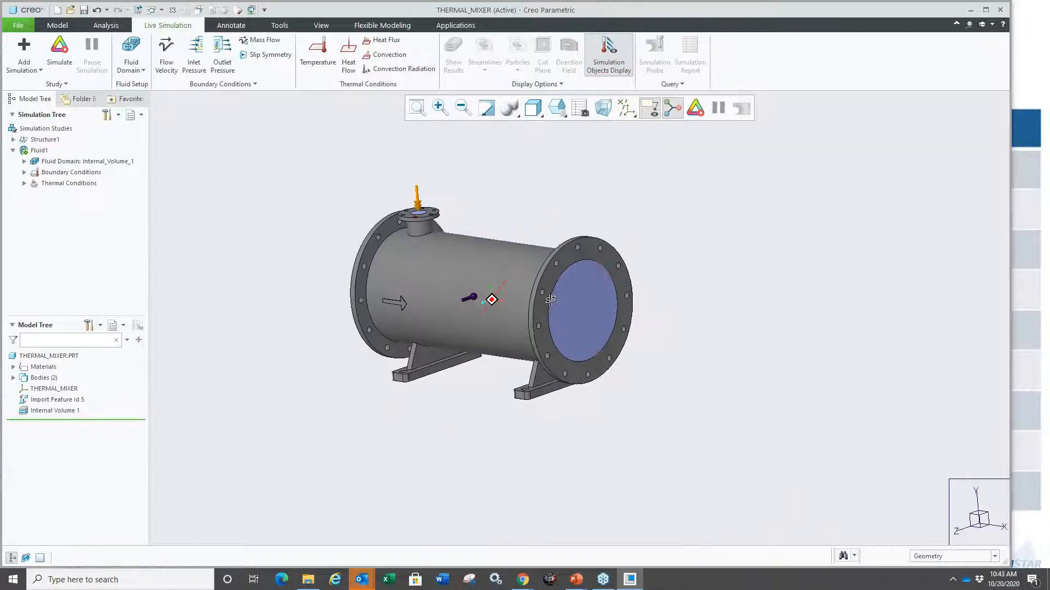
scroll(609, 330, "down", 2)
left_click(592, 324)
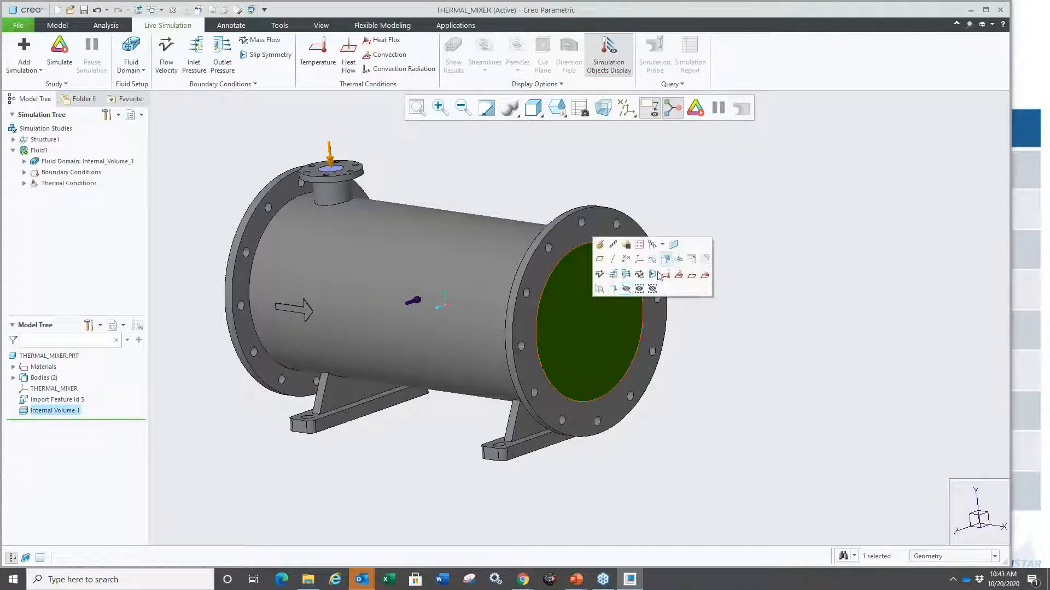
left_click(624, 275)
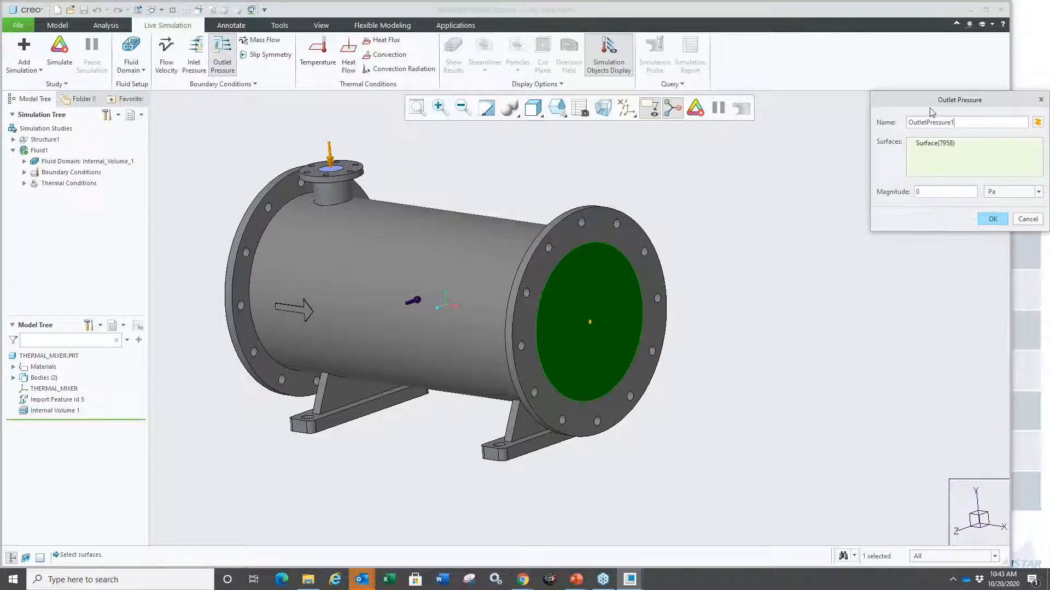
left_click_drag(932, 104, 882, 112)
left_click(942, 228)
Prescribe a temperature in degrees C on the large inlet surface.
middle_click_drag(807, 298, 830, 345)
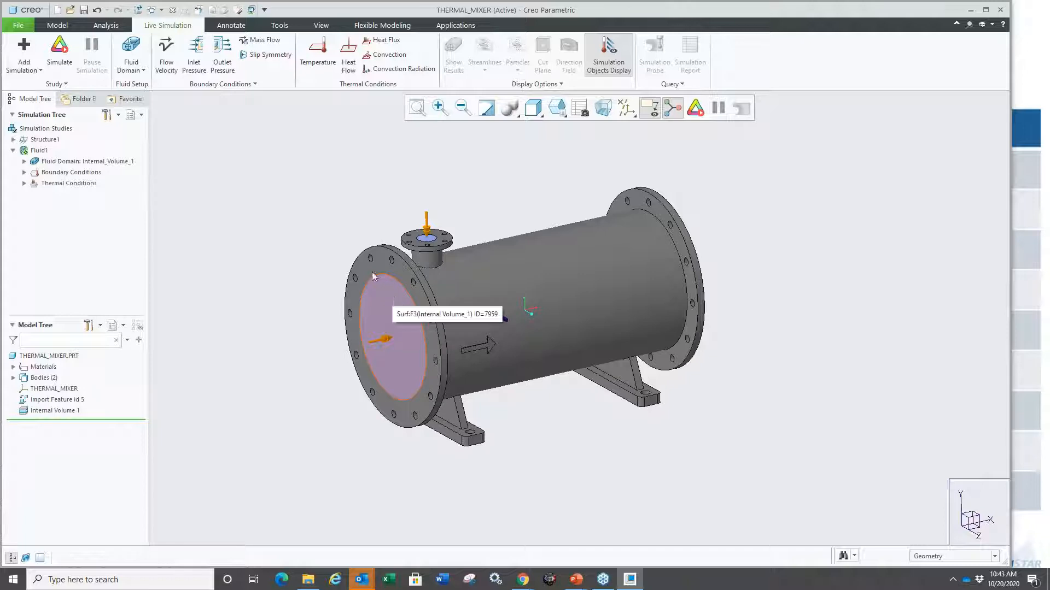
left_click(316, 57)
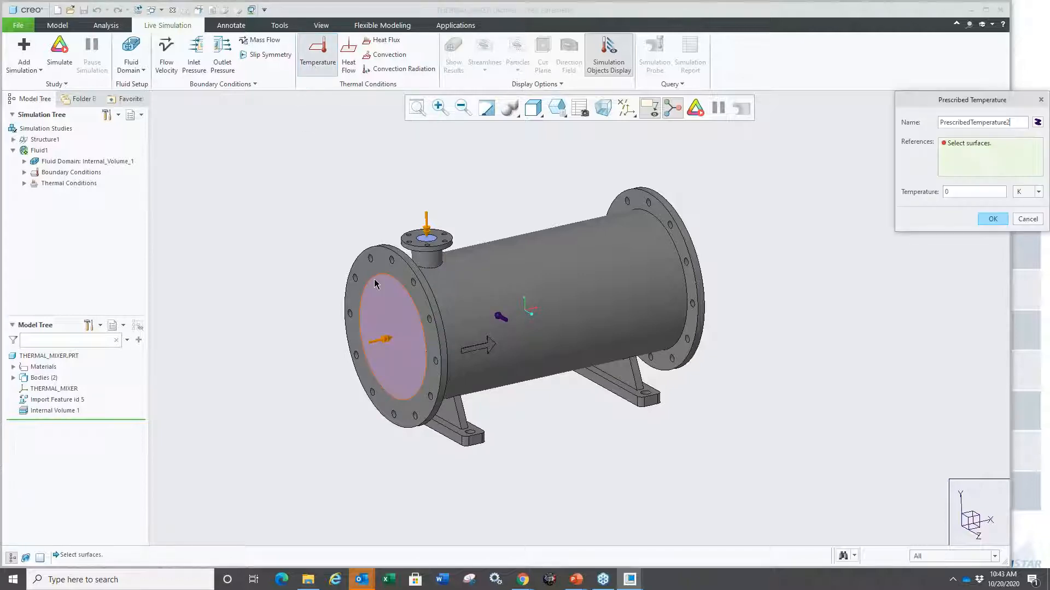
left_click(390, 309)
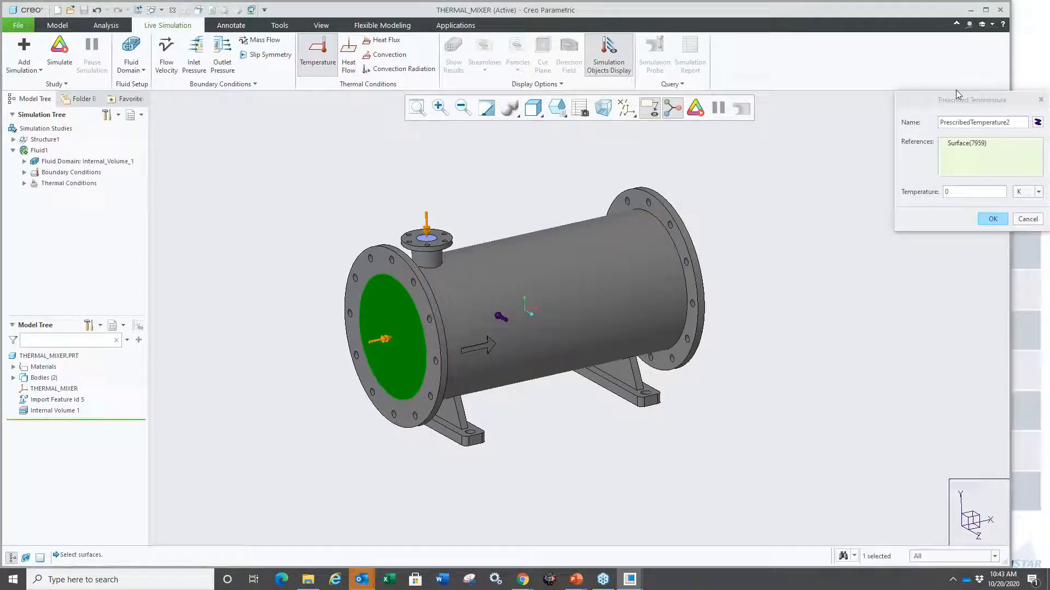
left_click_drag(948, 100, 868, 125)
left_click(956, 217)
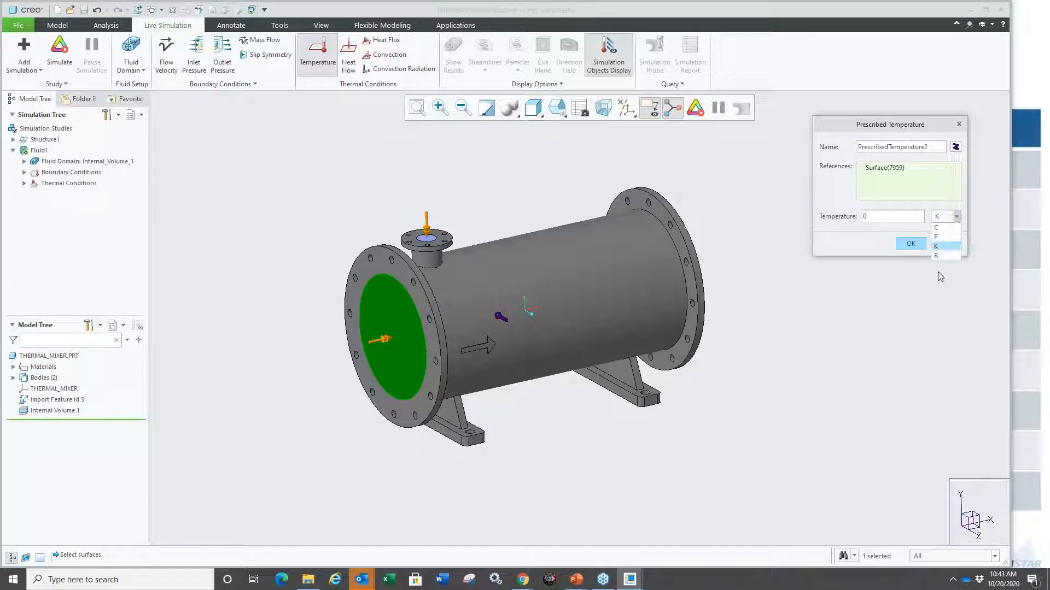
left_click(942, 234)
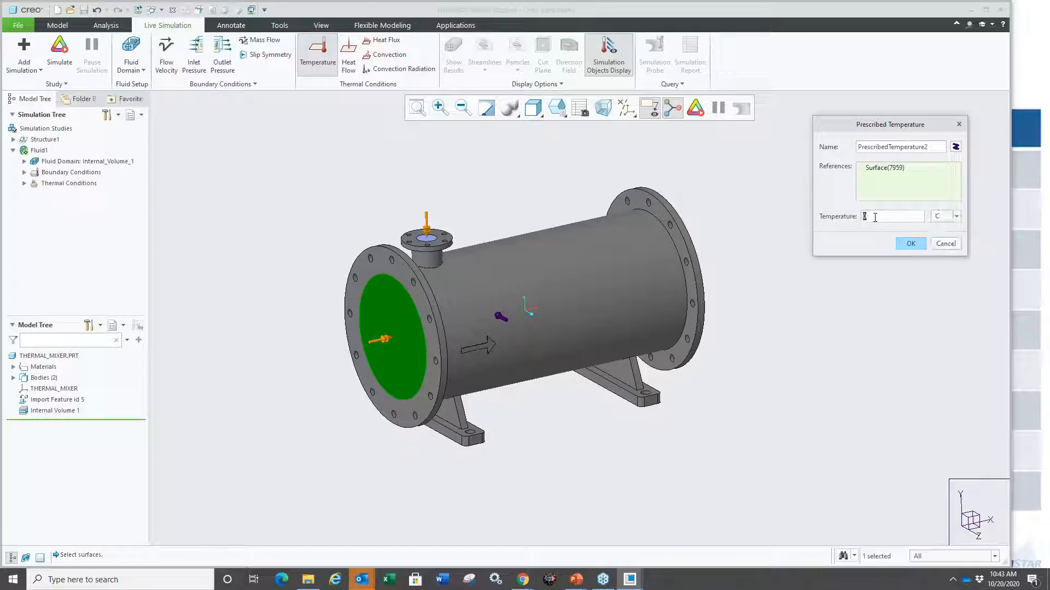
key("Return")
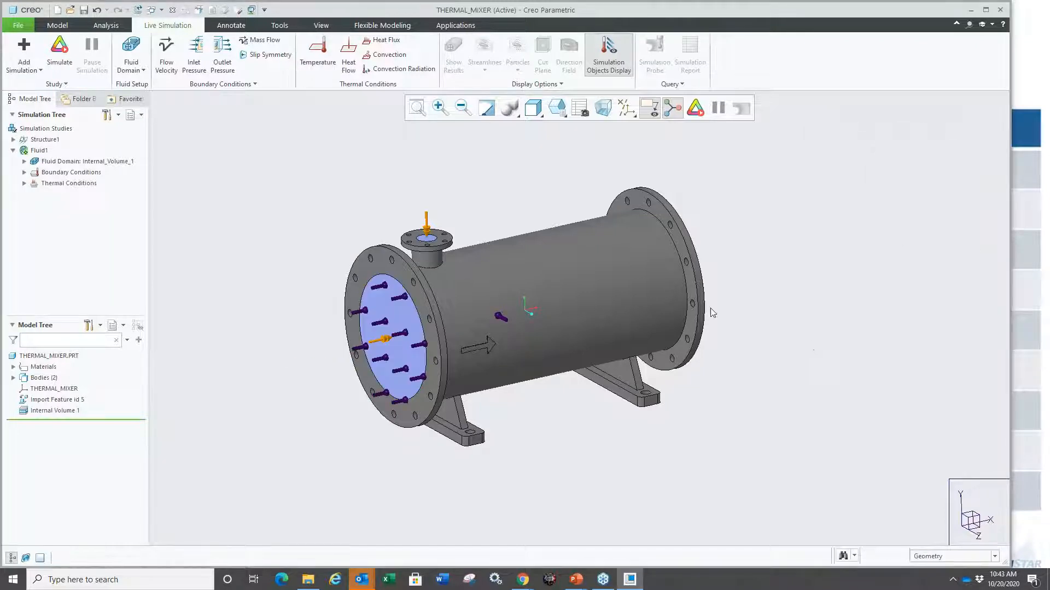
Prescribe a temperature of 120 C on the small branch inlet surface.
scroll(438, 242, "down", 5)
left_click(376, 236)
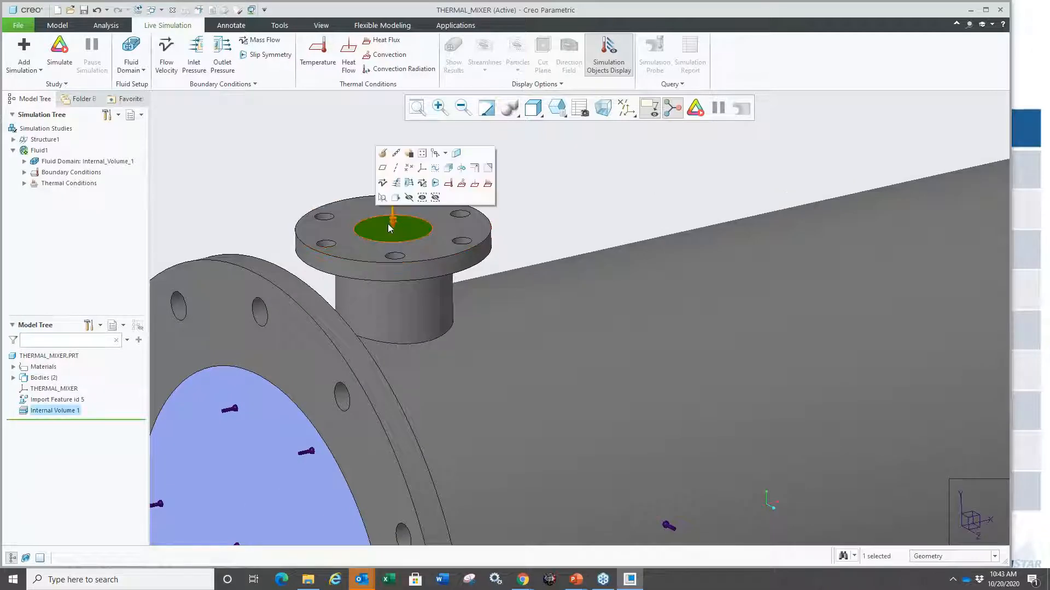
left_click(448, 185)
scroll(407, 212, "up", 5)
left_click_drag(965, 104, 869, 137)
left_click(943, 225)
left_click(924, 236)
type("120")
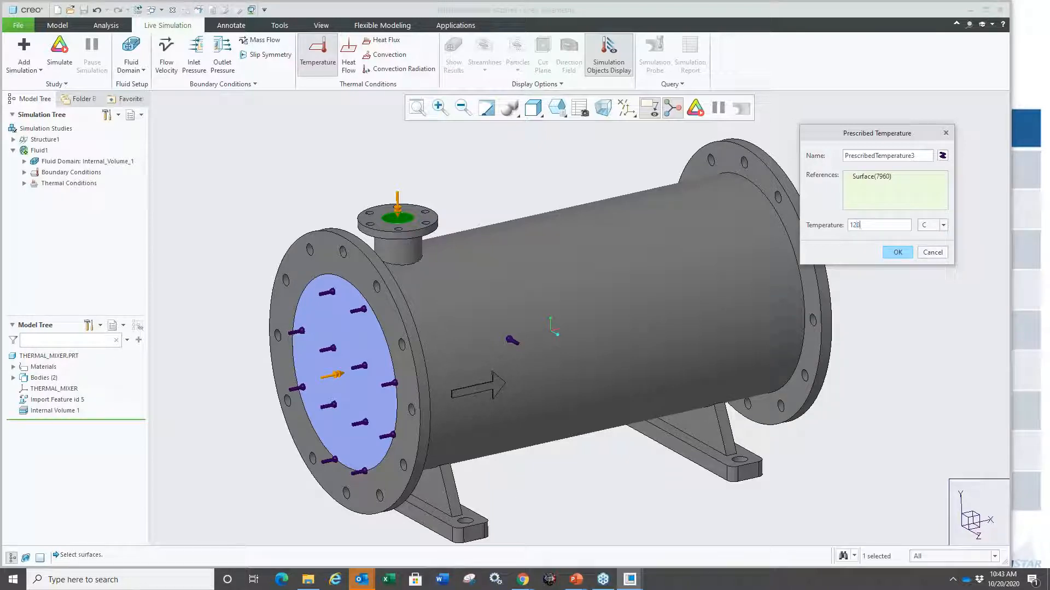
key("Return")
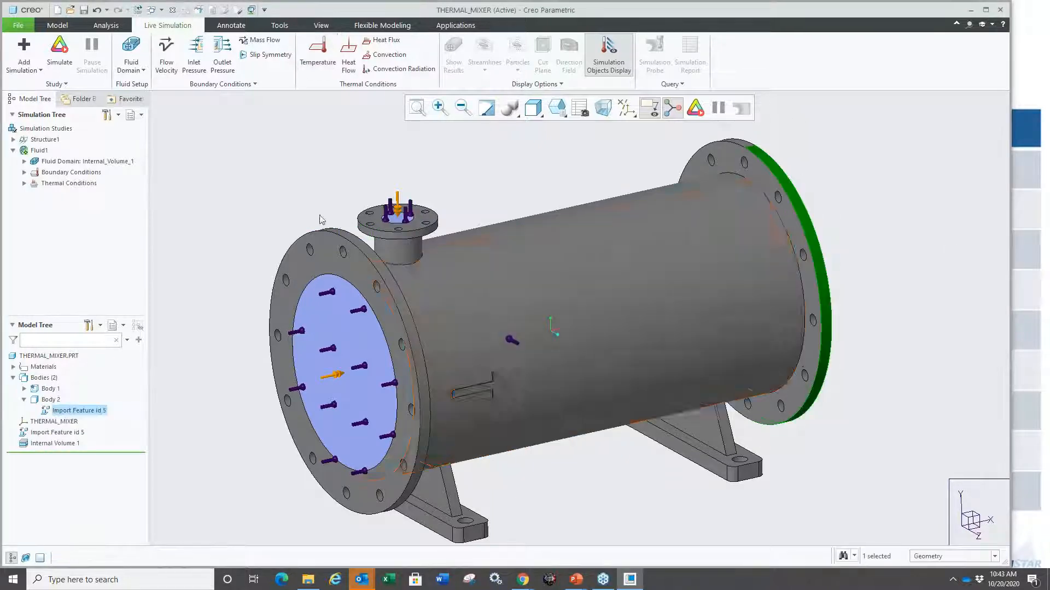
Run the live fluid simulation and view the velocity results on a cut plane and as a direction field.
scroll(453, 176, "down", 2)
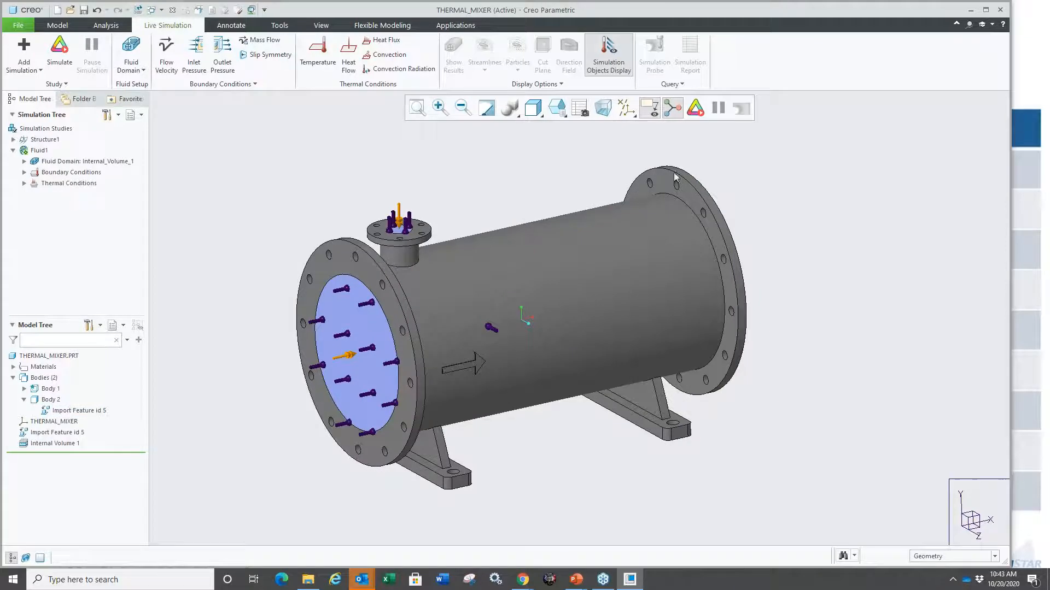
left_click(696, 107)
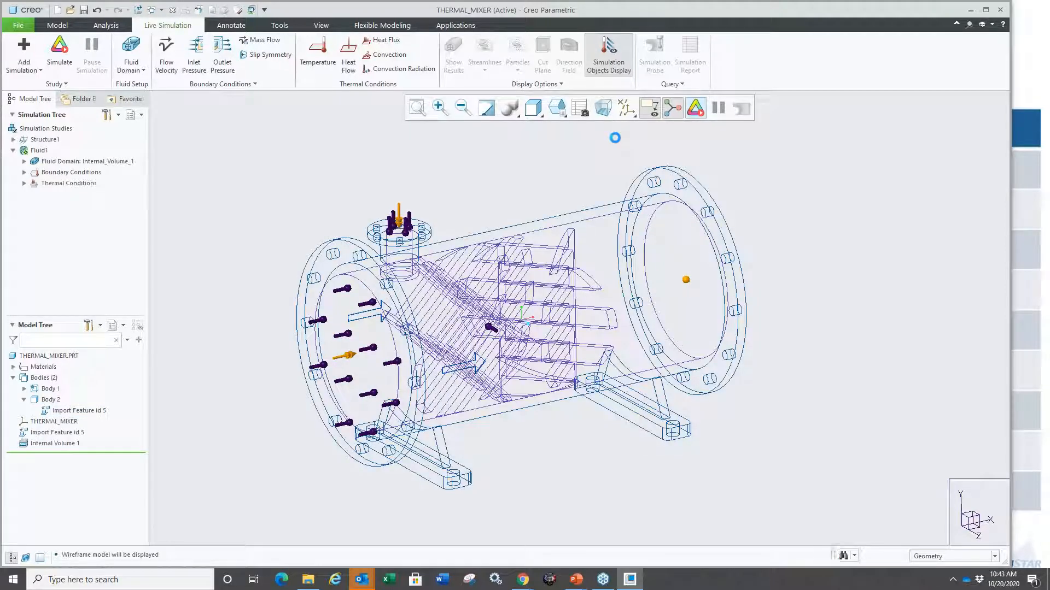
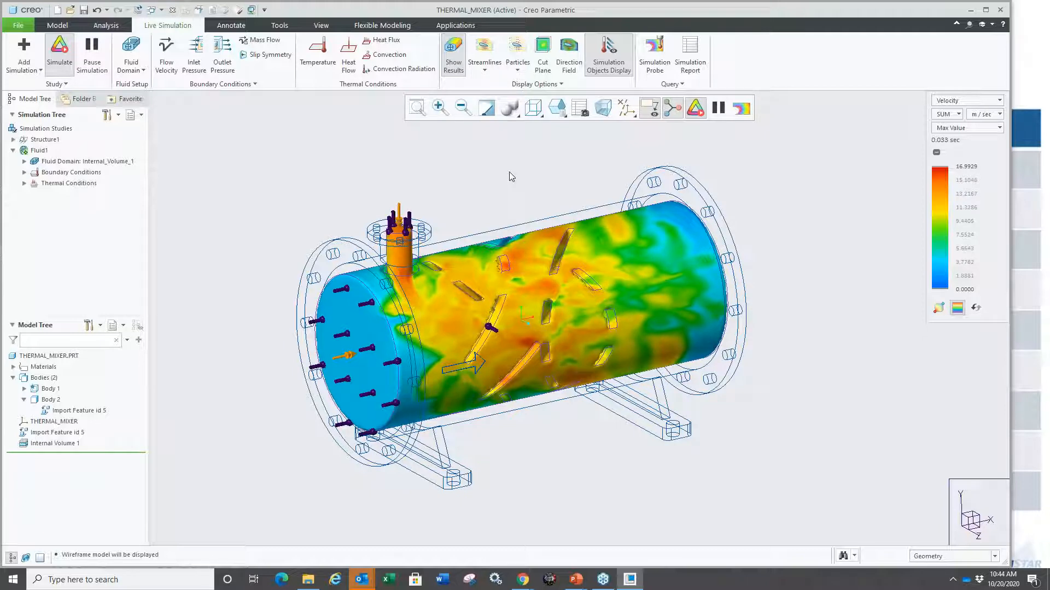
left_click(542, 49)
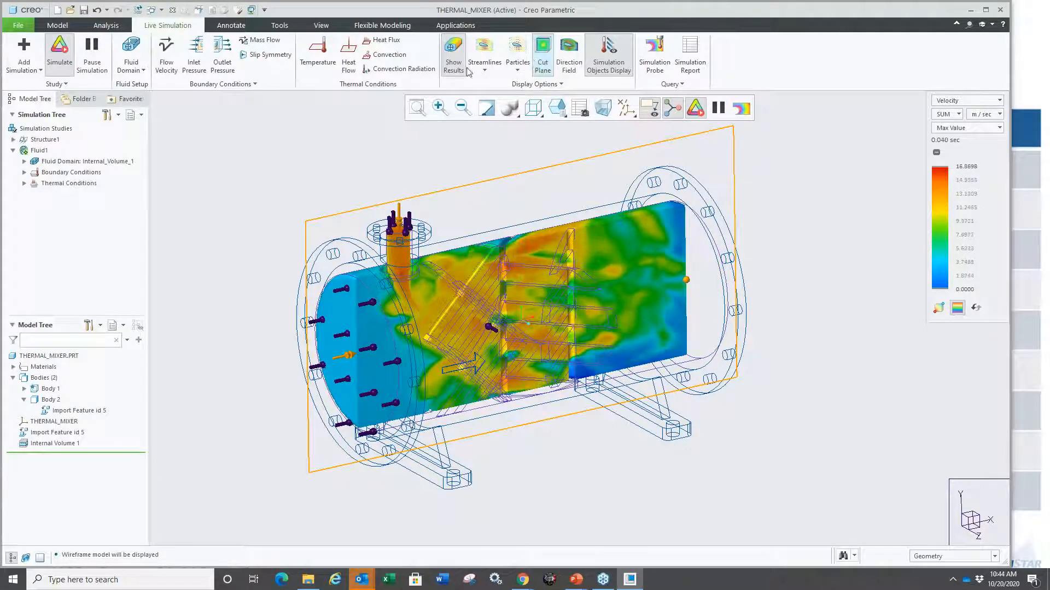
left_click(542, 66)
left_click(569, 52)
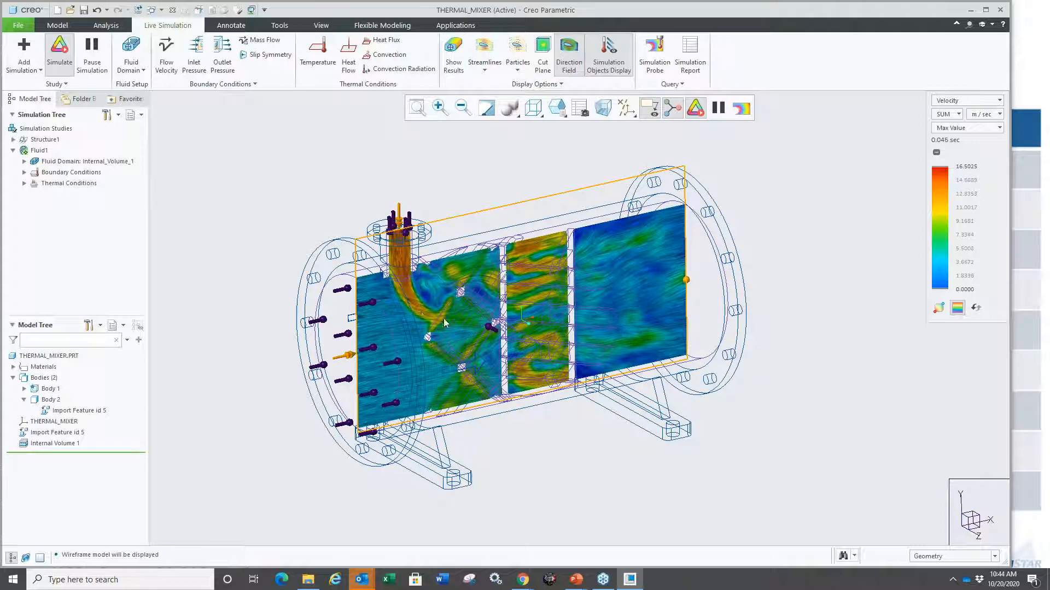
scroll(421, 314, "up", 2)
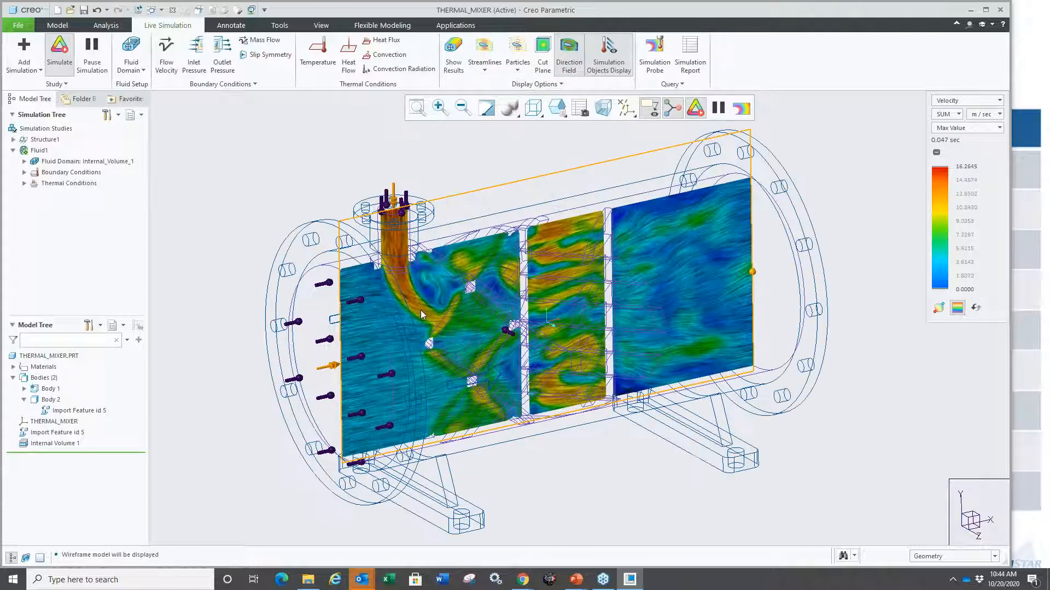
Examine the flow through the mixer with streamlines and particles over the direction field.
left_click(485, 50)
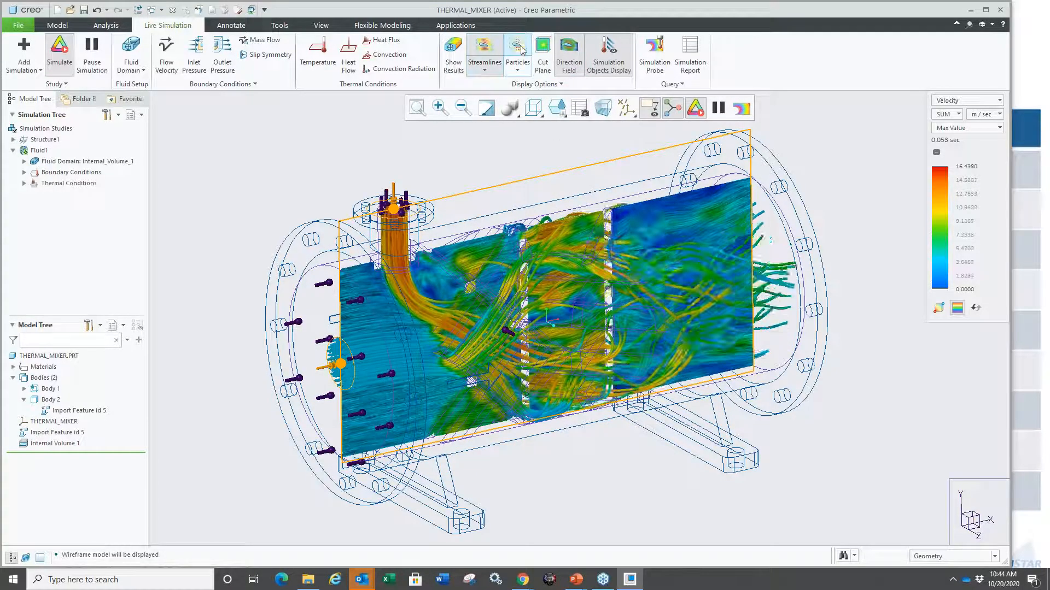
left_click(517, 49)
left_click(518, 51)
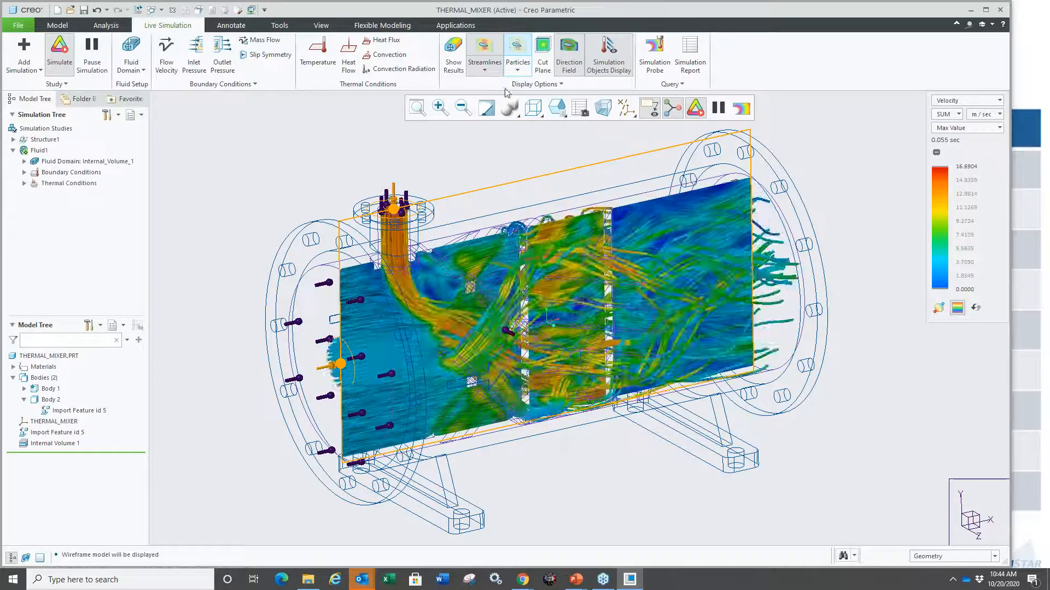
scroll(469, 198, "down", 2)
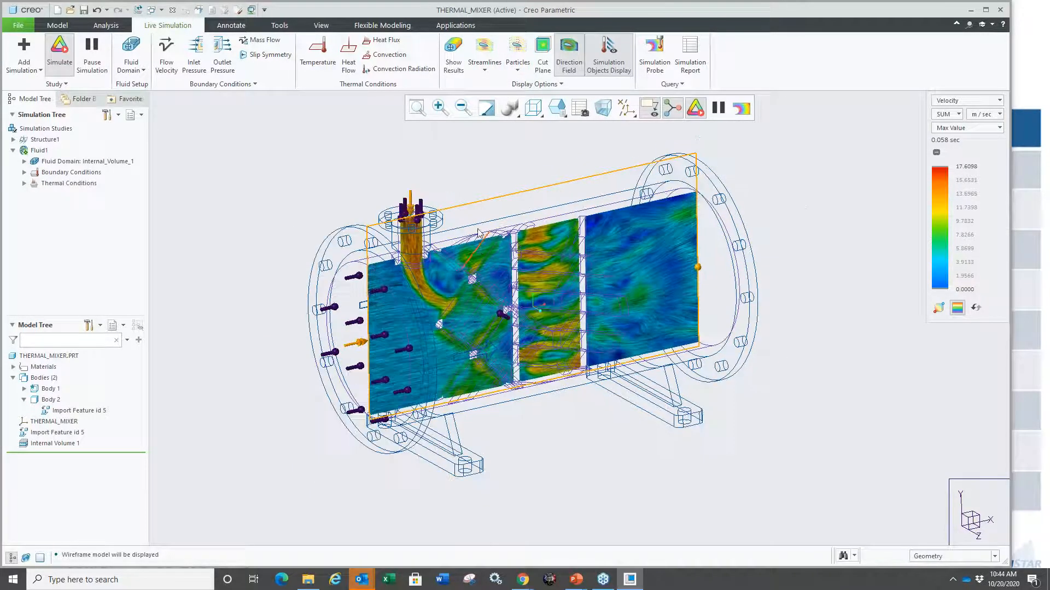
Show the velocity results over the whole fluid volume with the simulation objects displayed, and stop the simulation.
left_click(608, 51)
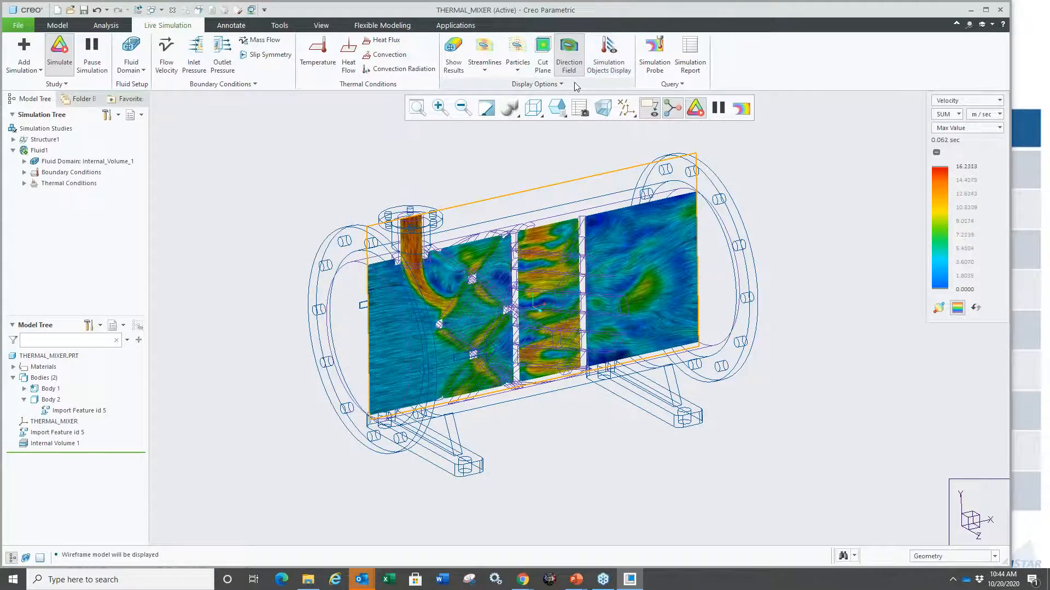
left_click(452, 57)
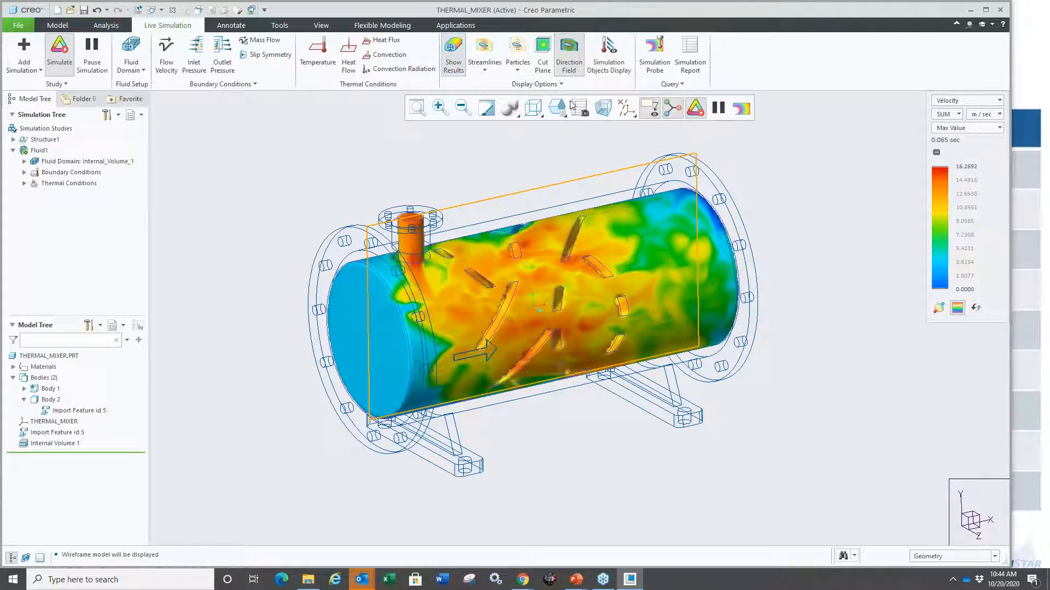
left_click(611, 53)
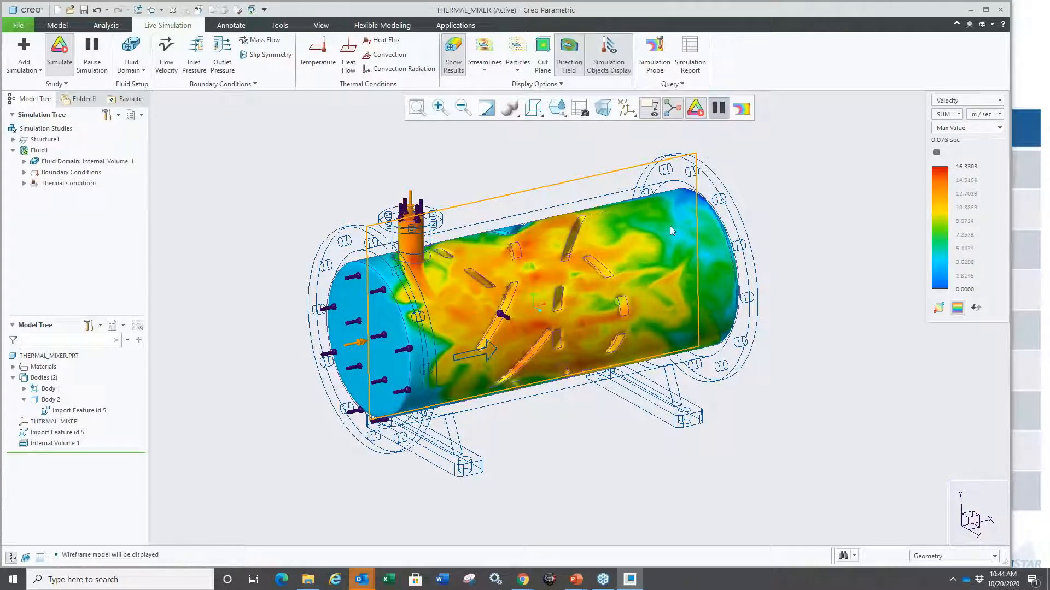
mouse_move(654, 270)
middle_mouse_down()
mouse_move(604, 257)
mouse_move(580, 273)
mouse_move(643, 269)
middle_mouse_up()
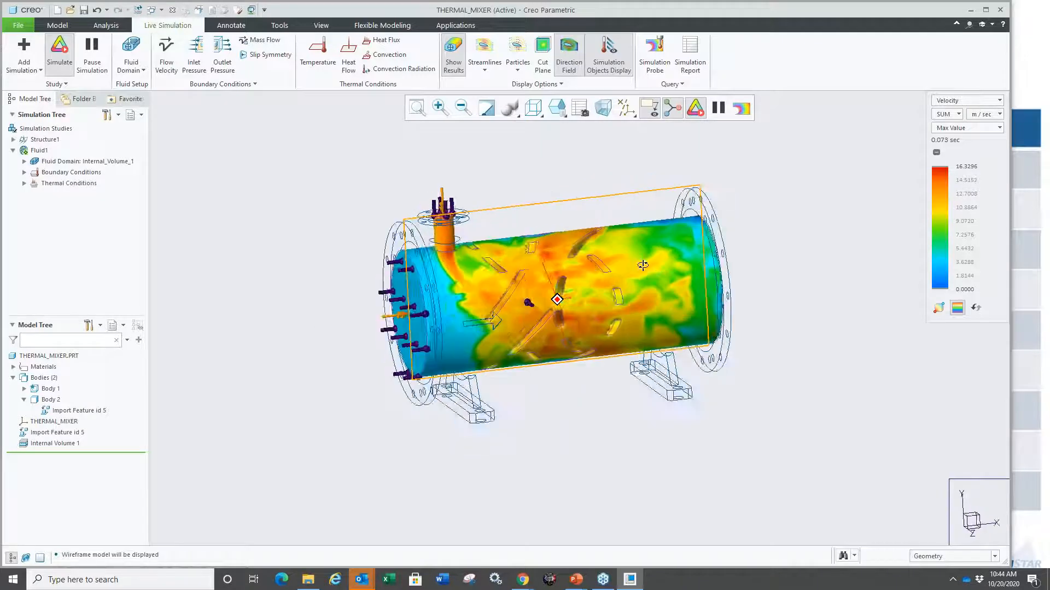
left_click(695, 109)
scroll(572, 186, "up", 5)
scroll(573, 191, "down", 5)
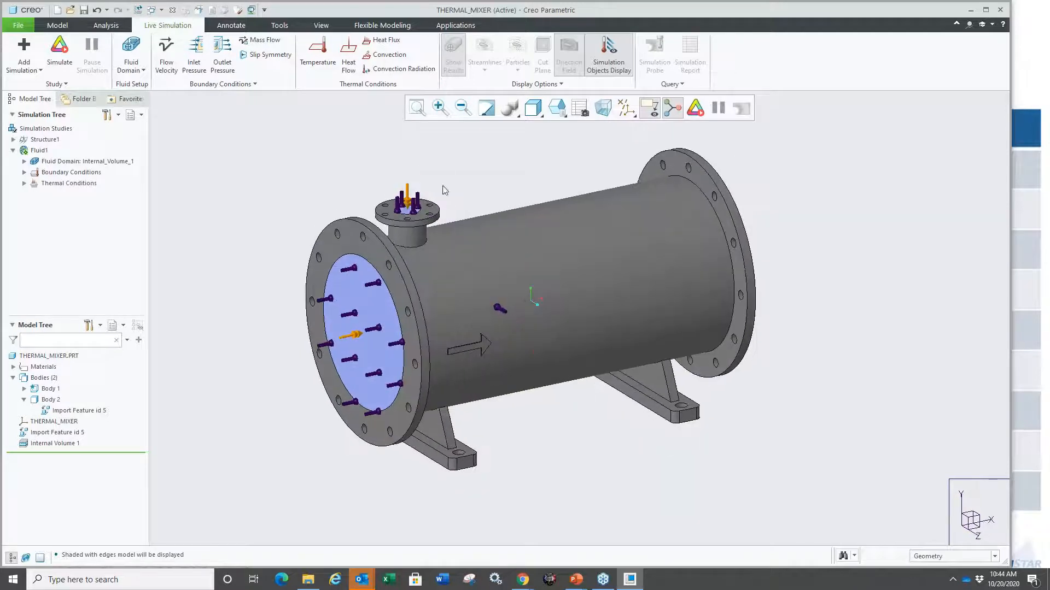
Close the thermal mixer model and erase all objects not displayed from the session.
left_click(172, 10)
left_click(143, 61)
key("Return")
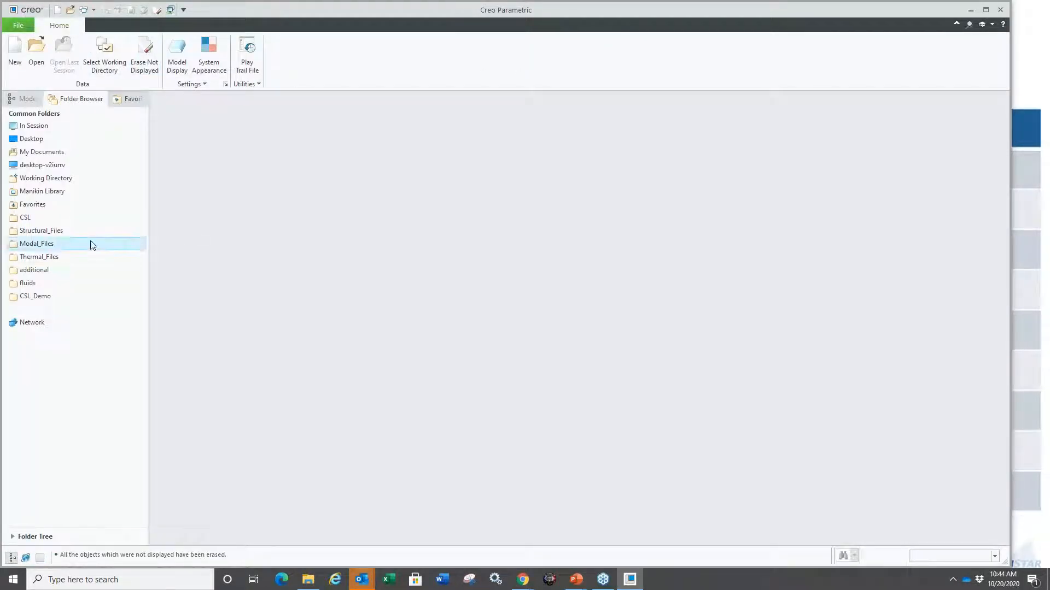
Open truck.asm from the Truck subfolder of the fluids folder.
left_click(54, 283)
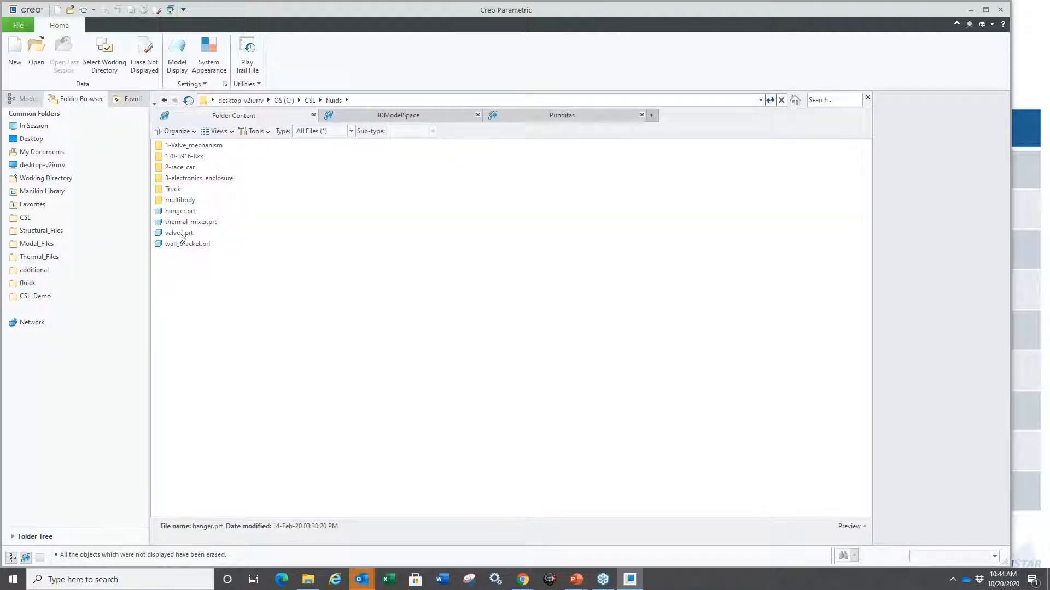
double_click(173, 189)
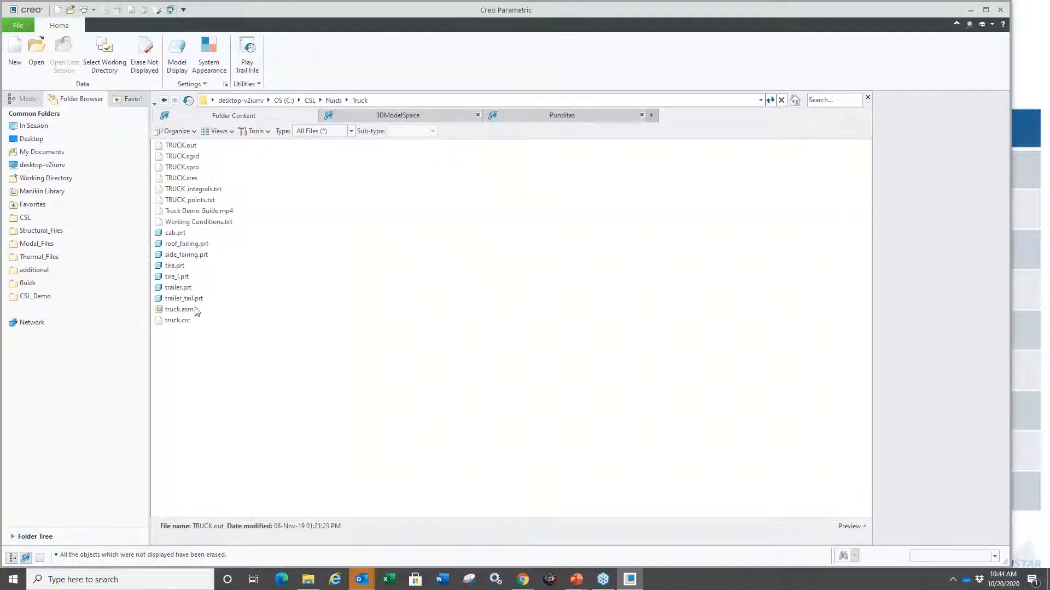
double_click(178, 309)
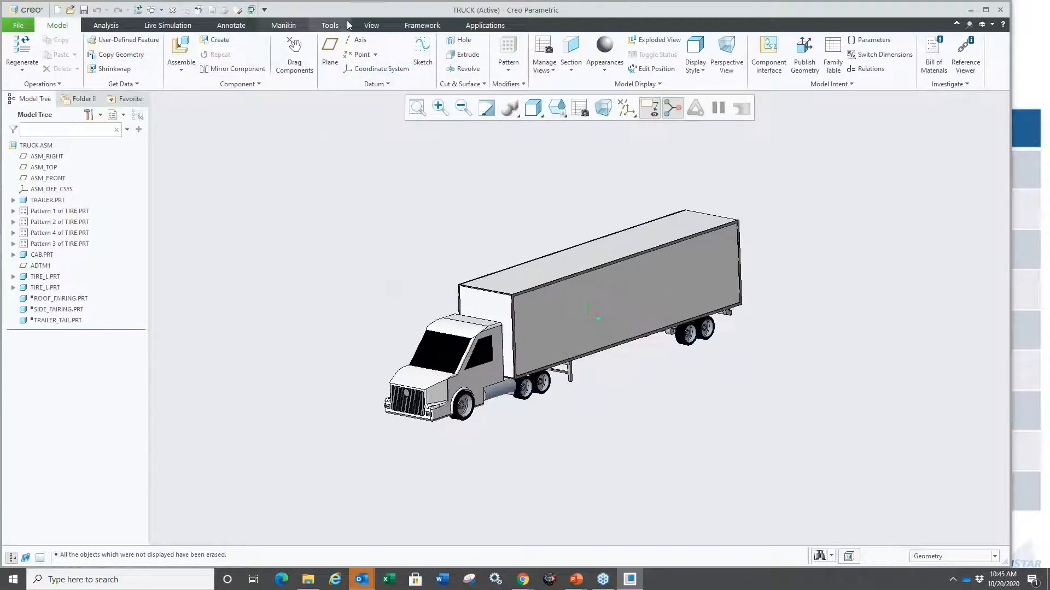
Add a fluid simulation study to the truck assembly in Live Simulation.
left_click(167, 25)
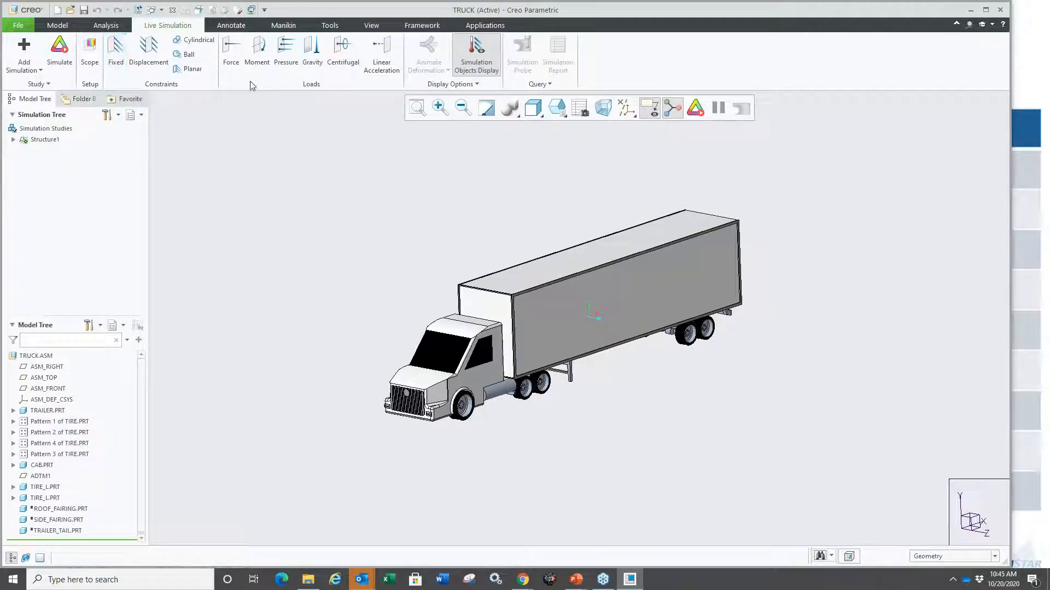
left_click(24, 60)
left_click(62, 159)
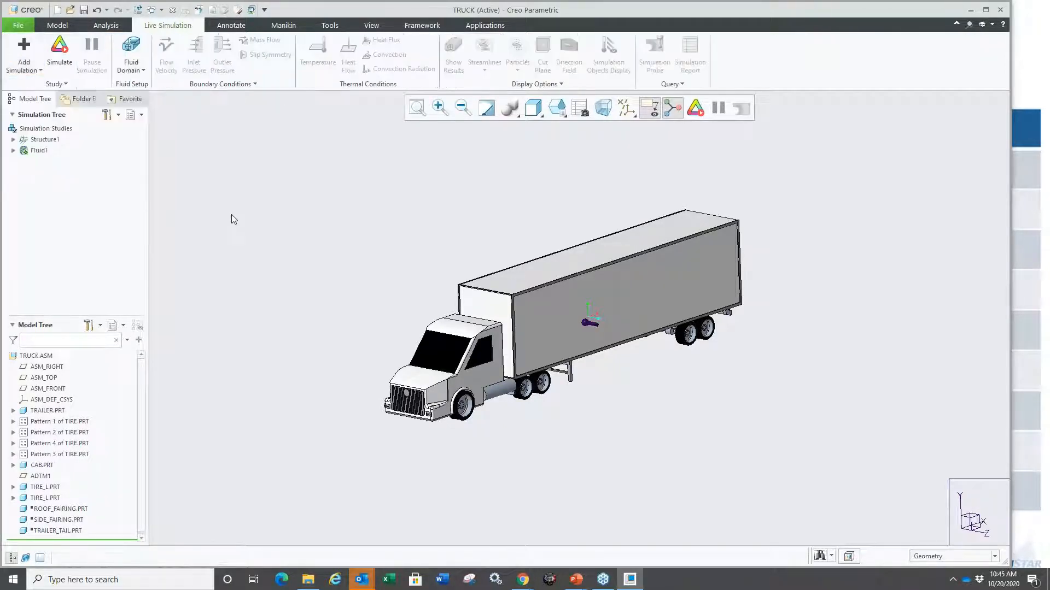
Create an enclosure volume around the truck with offsets of about 4.47 front, 5.21 rear, 1.60 above, and 1.97 and 1.85 at the sides.
left_click(130, 75)
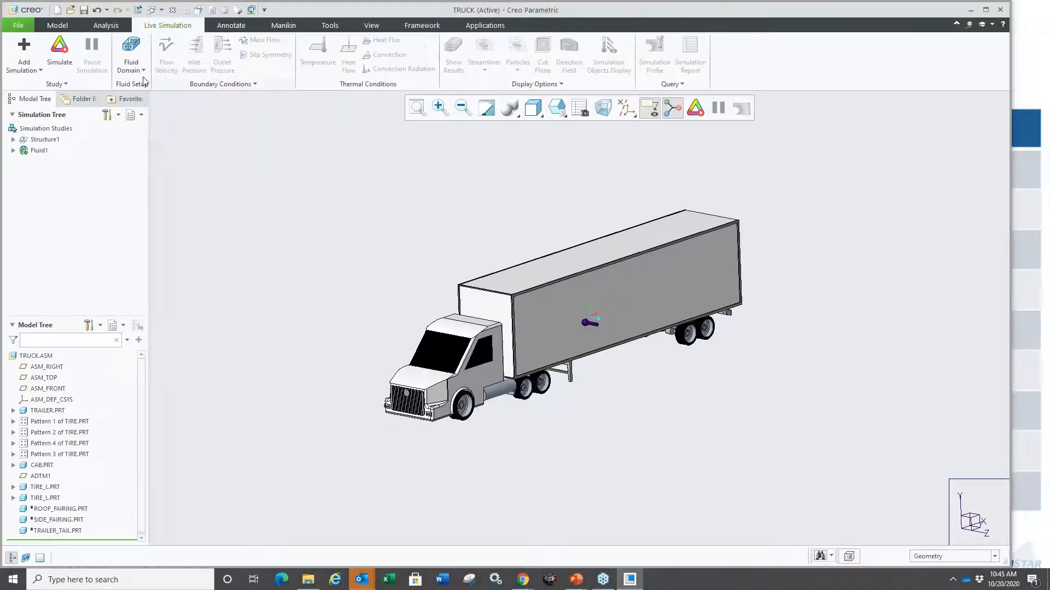
left_click(107, 23)
left_click(164, 107)
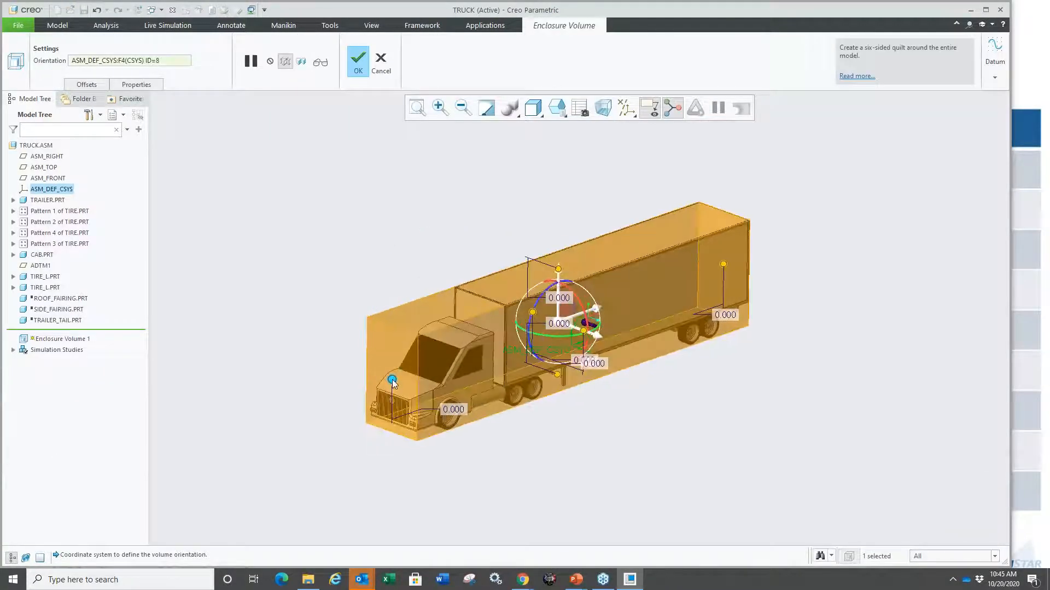
left_click_drag(392, 381, 316, 406)
left_click_drag(723, 264, 828, 228)
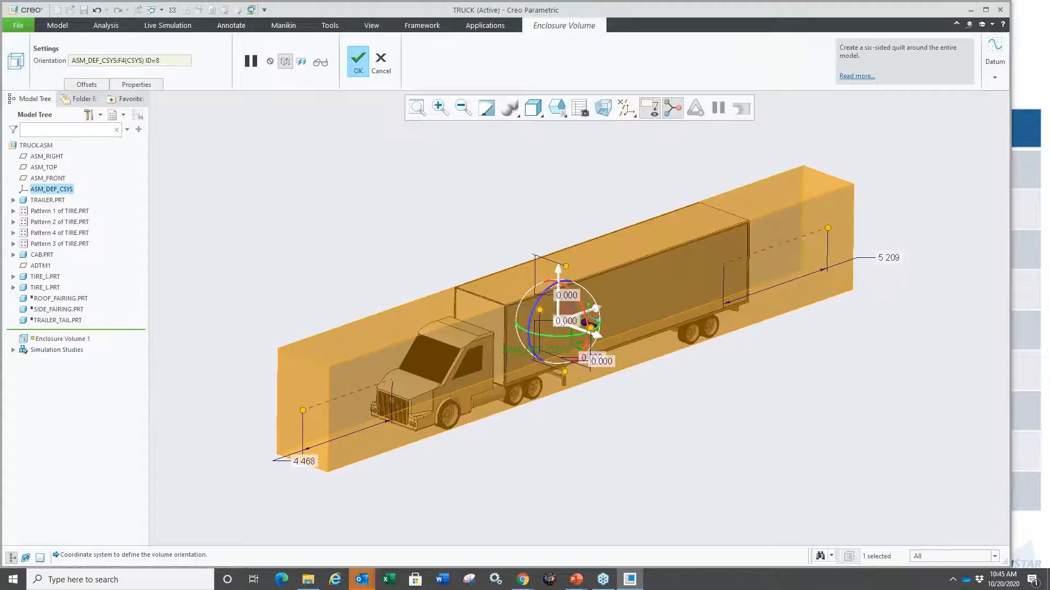
left_click_drag(565, 267, 567, 223)
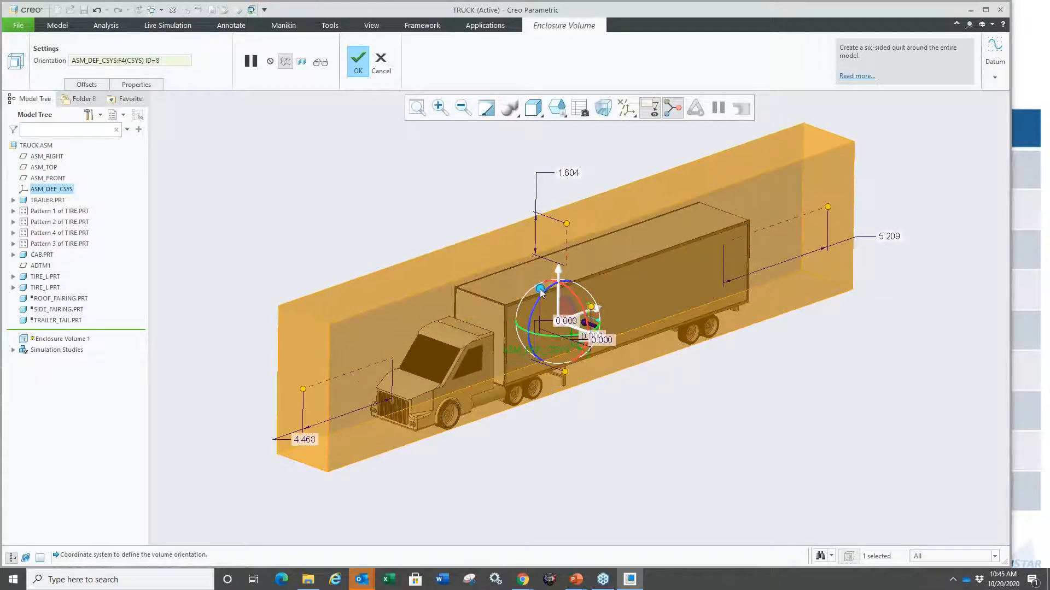
left_click_drag(540, 290, 501, 274)
left_click_drag(591, 307, 618, 327)
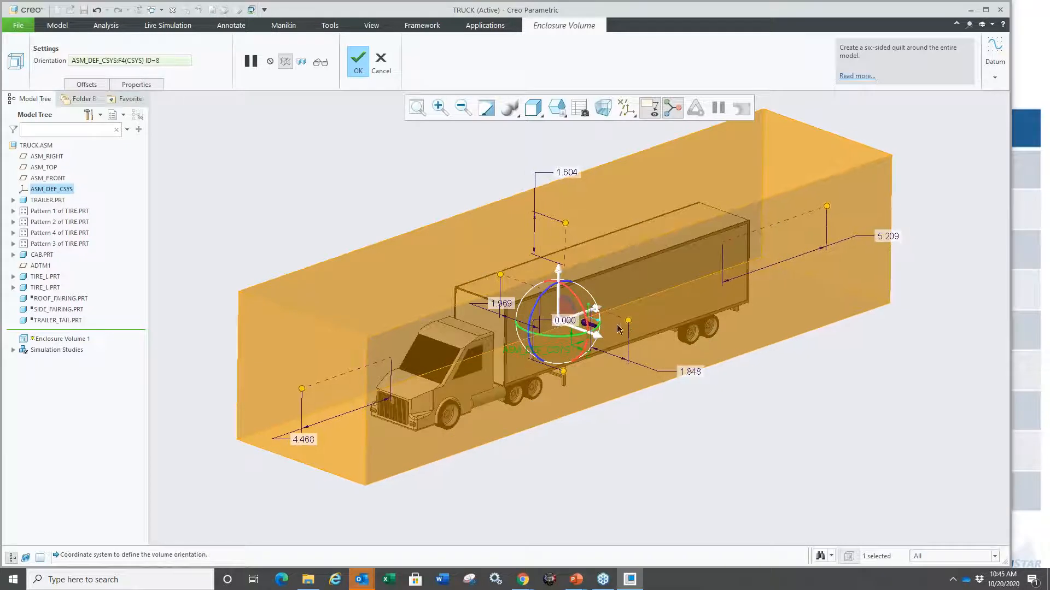
Extend the enclosure farther ahead of the truck and to about 8.37 behind it, and finish the volume.
scroll(618, 328, "up", 2)
left_click_drag(354, 377, 265, 430)
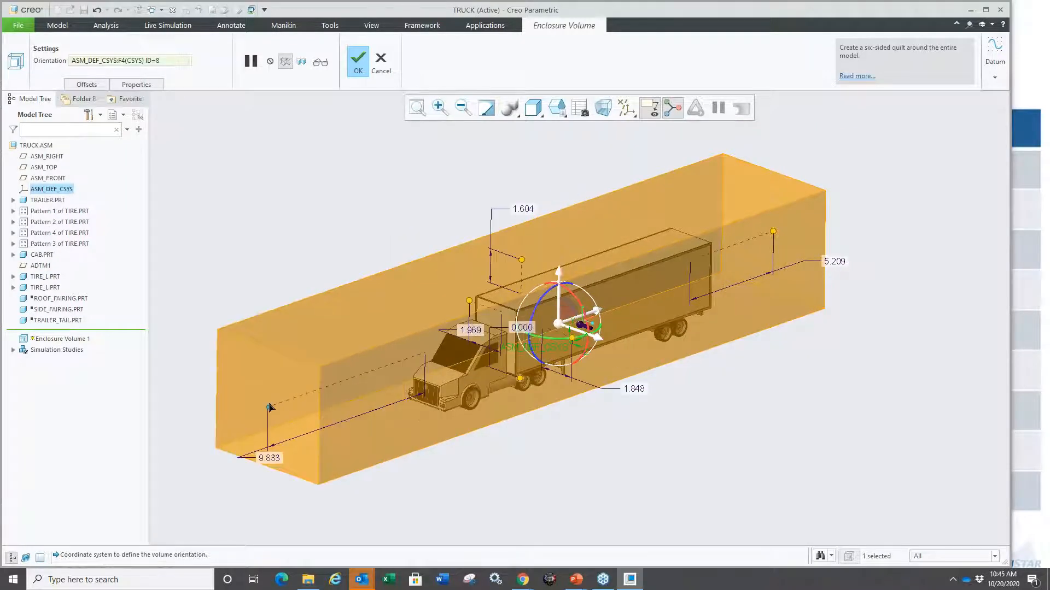
left_click_drag(752, 241, 794, 231)
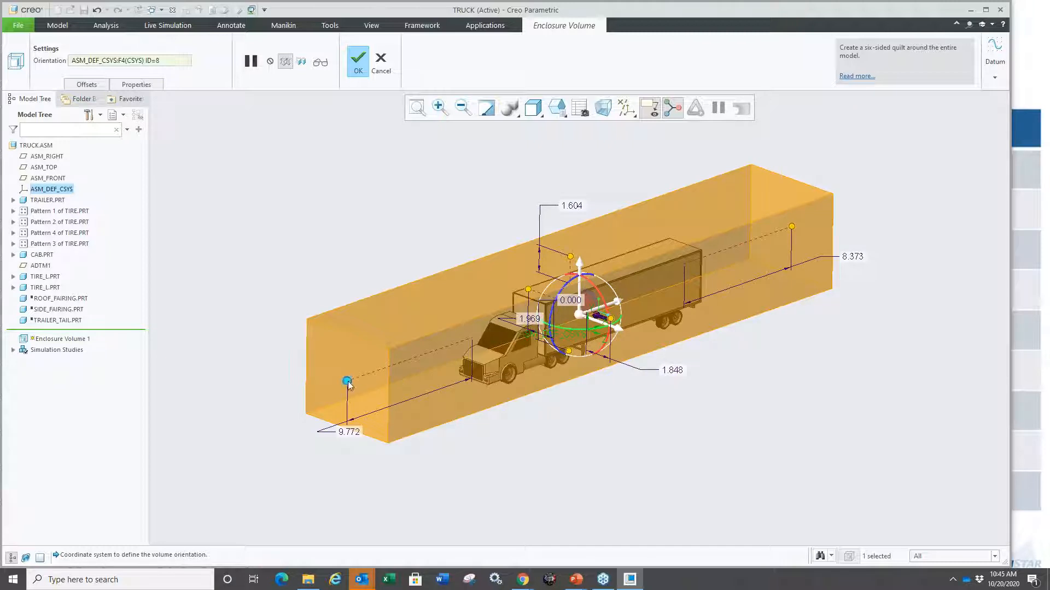
left_click_drag(347, 381, 336, 385)
middle_click(562, 396)
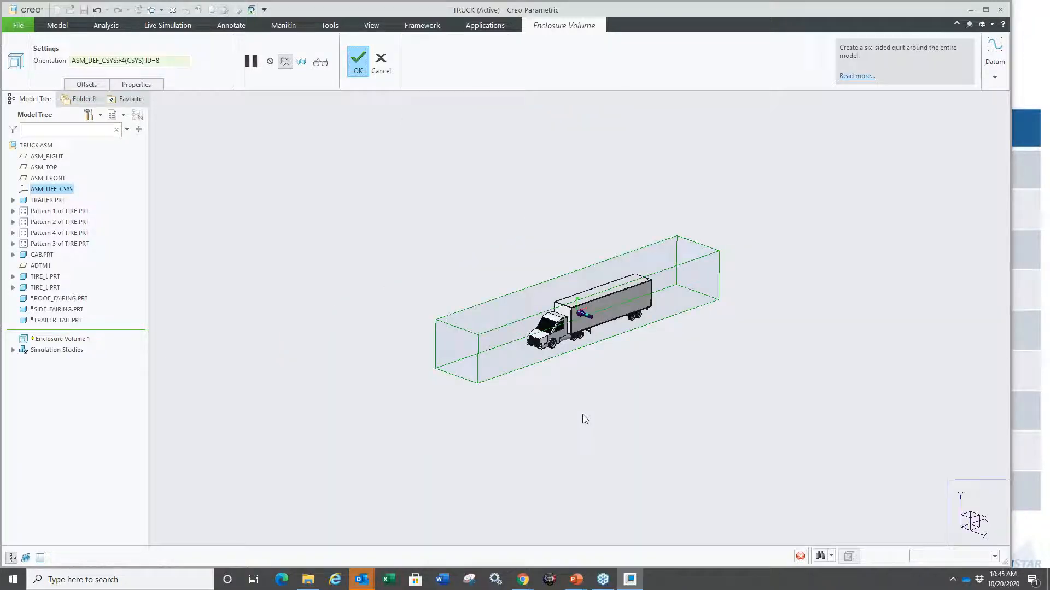
Apply a flow velocity to the enclosure's front face, defined by directional components with X set to 30 m/sec.
scroll(592, 352, "down", 5)
scroll(593, 394, "up", 2)
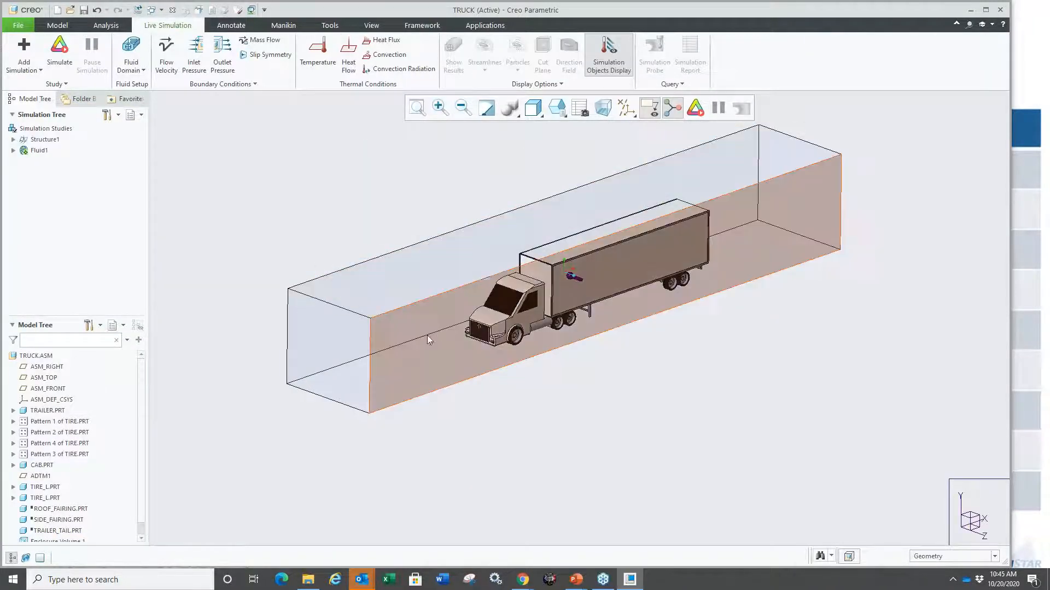
left_click(321, 343)
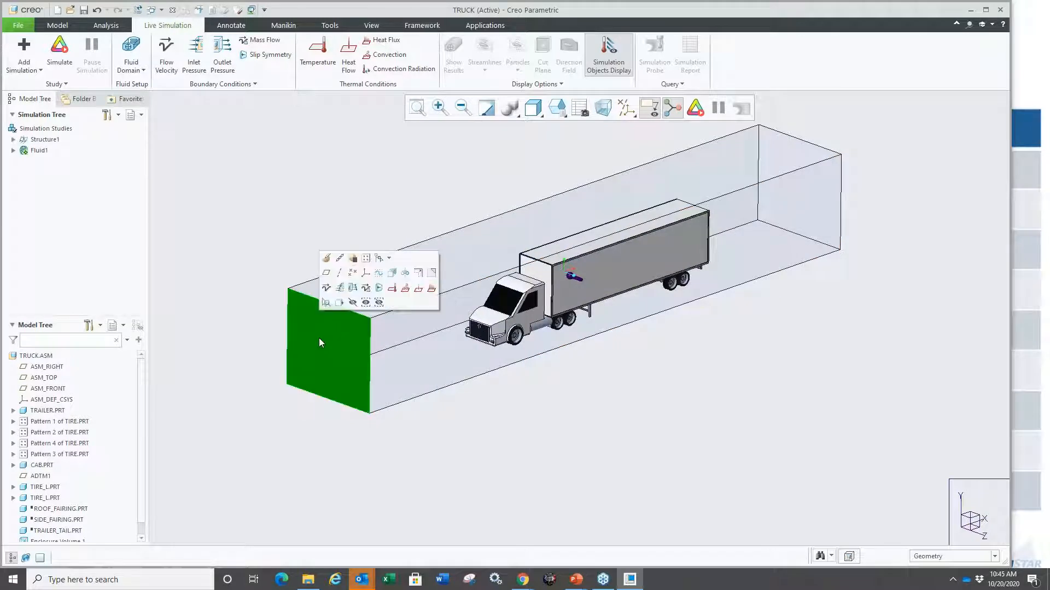
left_click(326, 288)
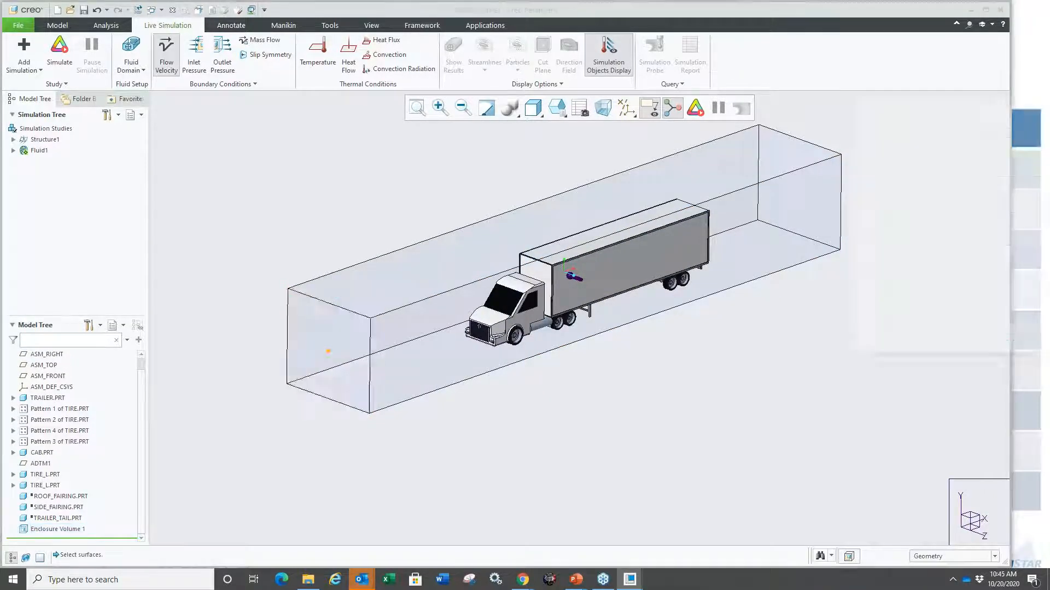
left_click(899, 200)
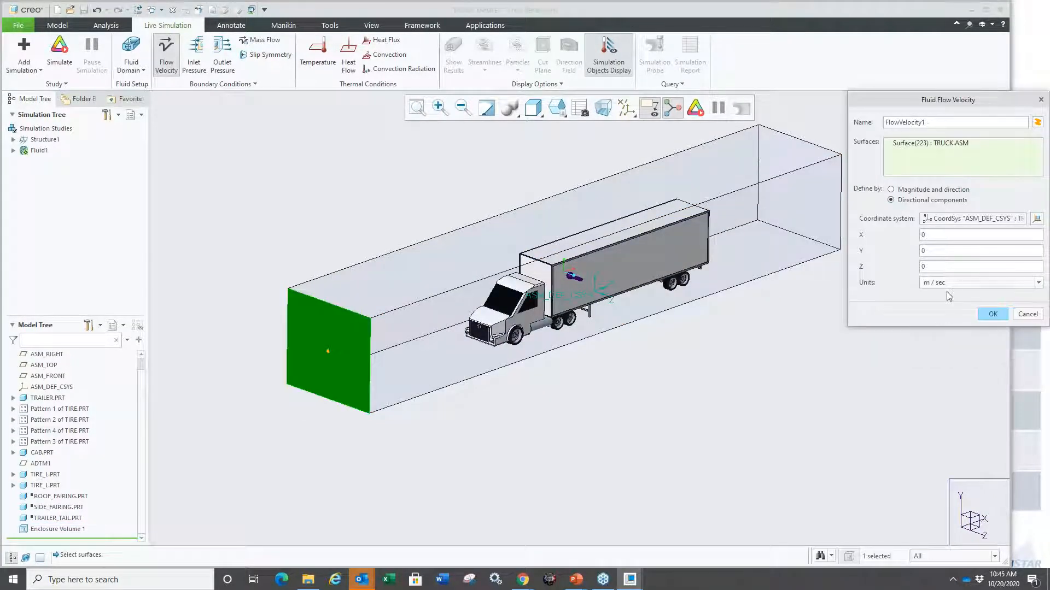
left_click(949, 282)
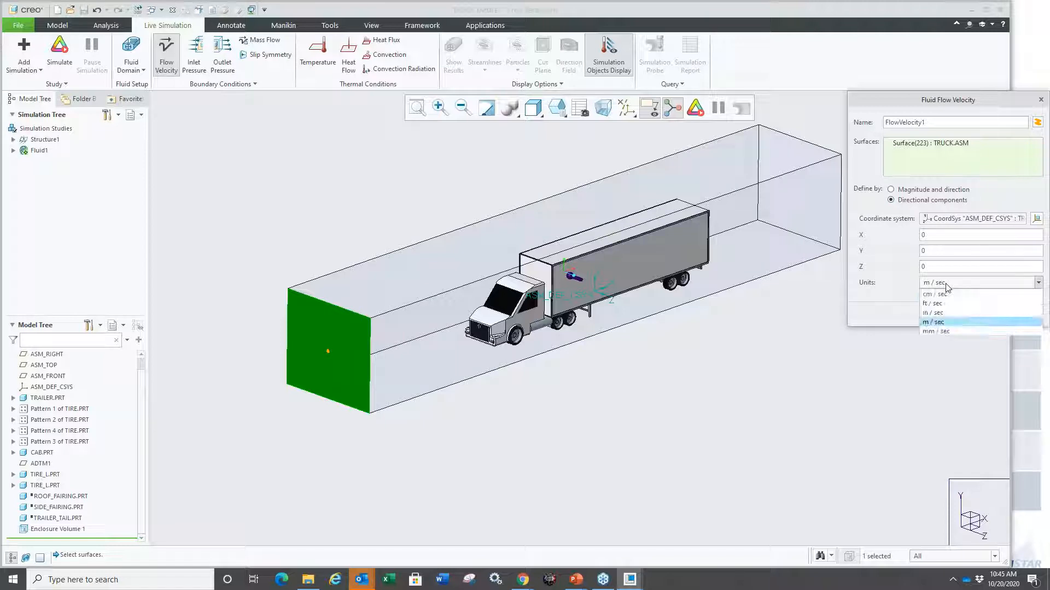
left_click(947, 324)
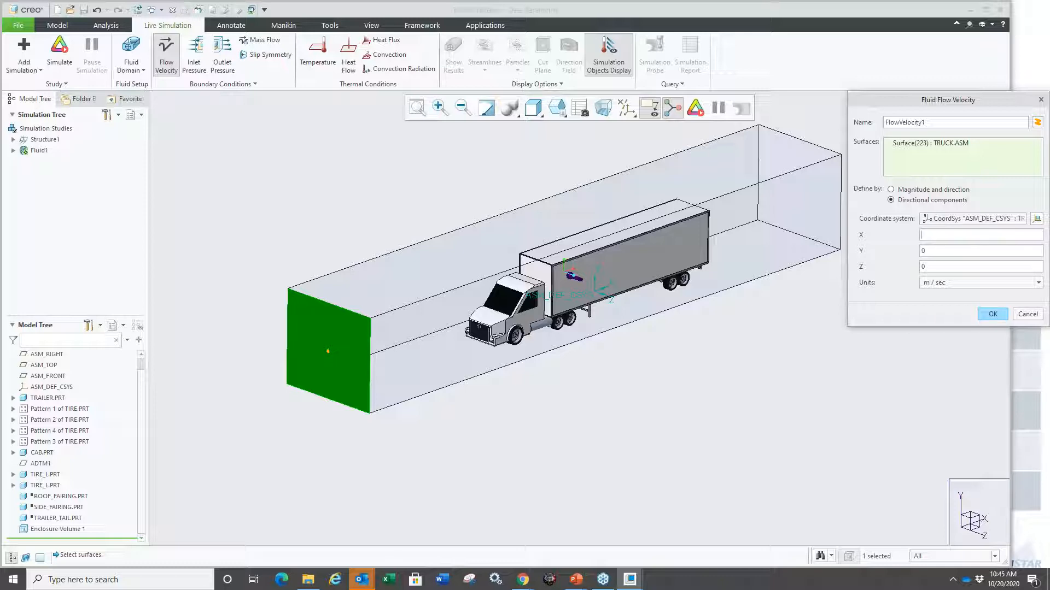
left_click(992, 313)
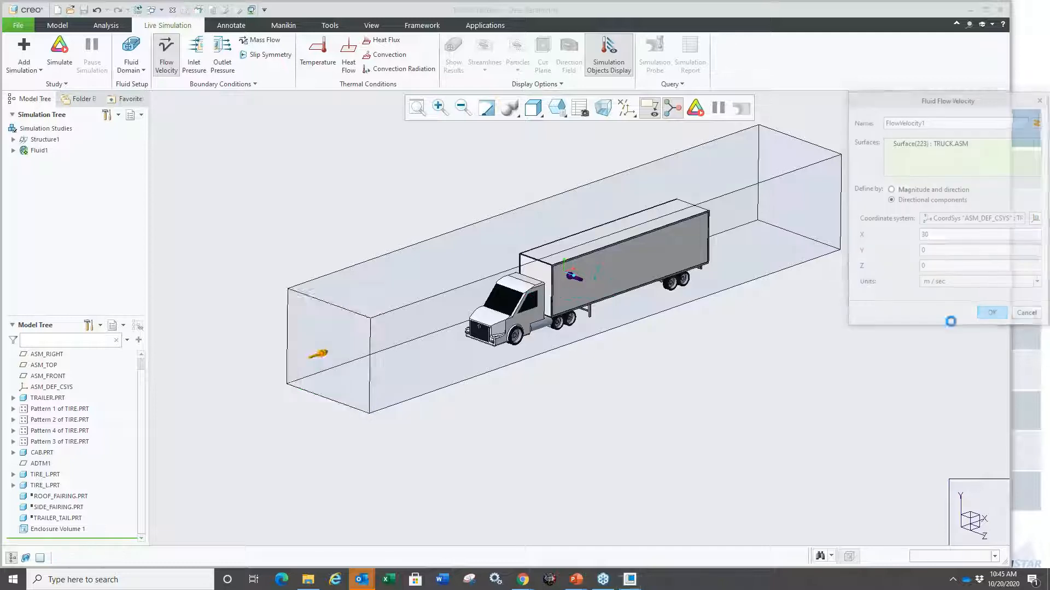
Apply a slip symmetry condition to the two long side faces and the top face of the enclosure.
mouse_move(585, 409)
middle_mouse_down()
mouse_move(530, 385)
mouse_move(566, 409)
middle_mouse_up()
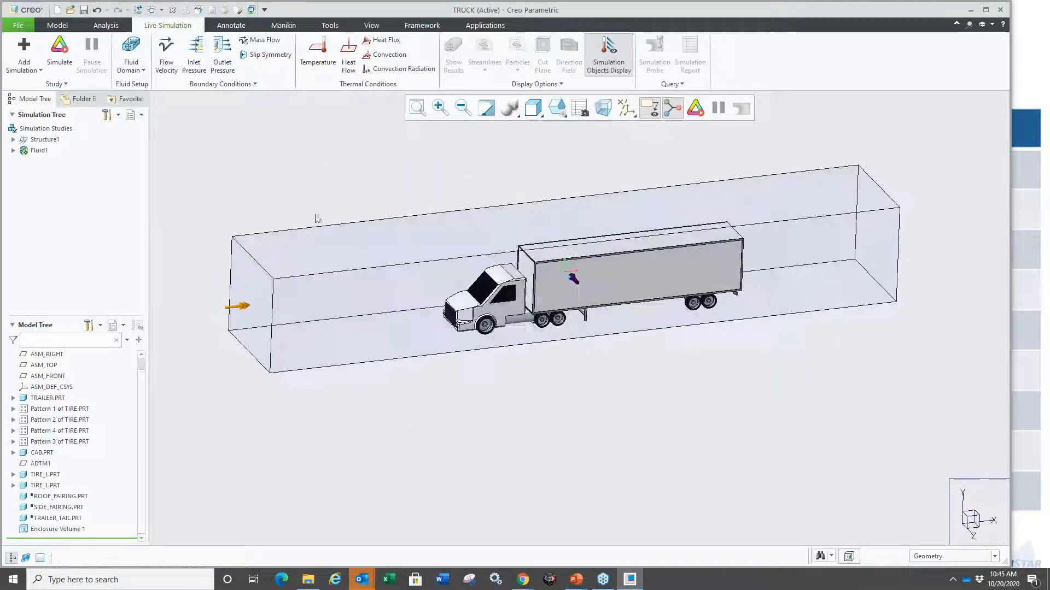
left_click(267, 55)
left_click(568, 321)
middle_click_drag(568, 322, 371, 321)
left_click(476, 278, "ctrl")
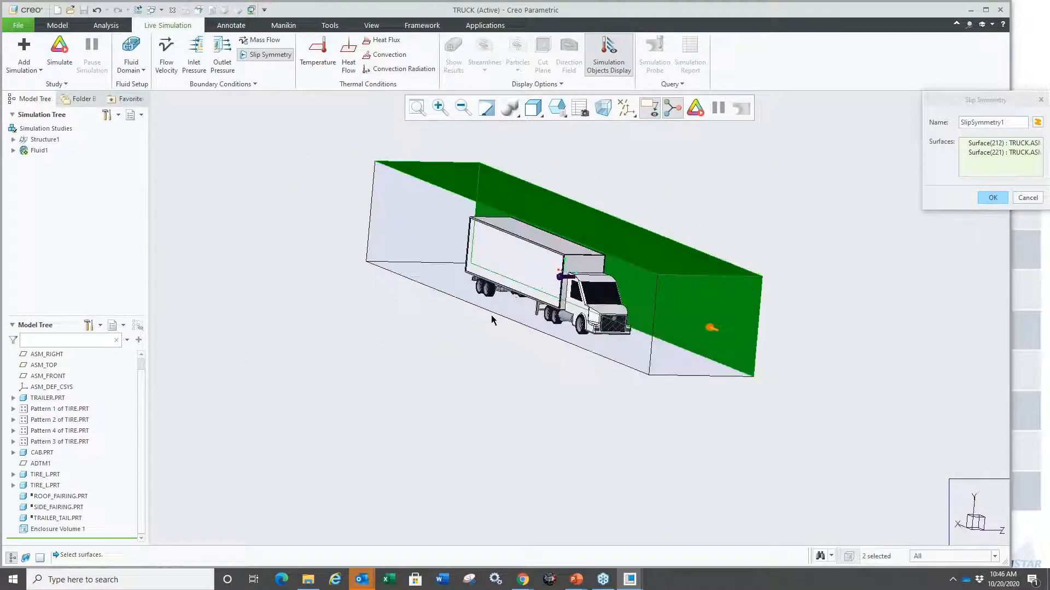
left_click(477, 287, "ctrl")
middle_click_drag(477, 286, 534, 438)
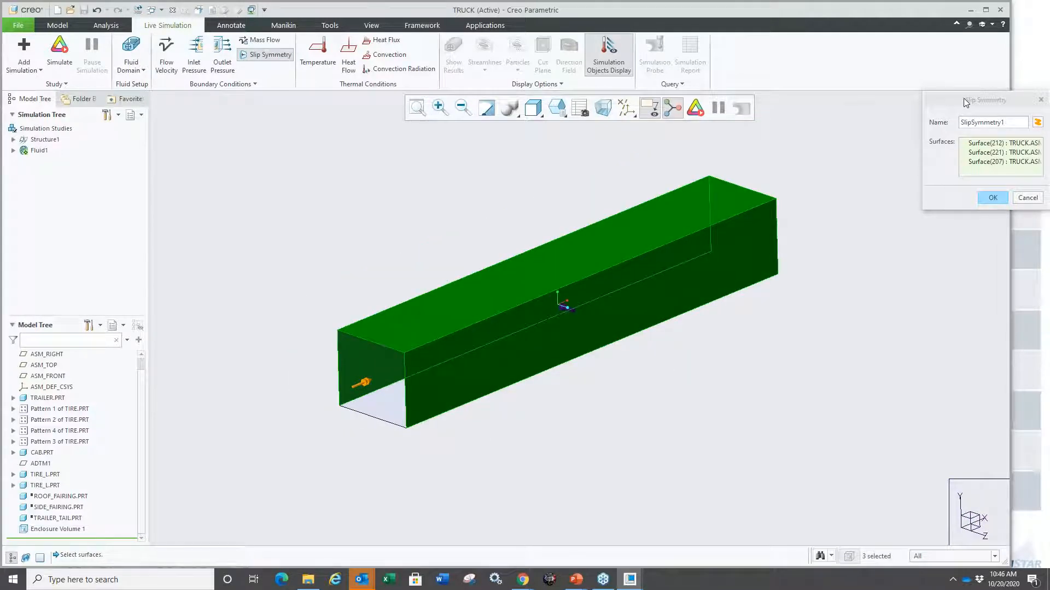
left_click_drag(965, 102, 880, 118)
left_click(907, 216)
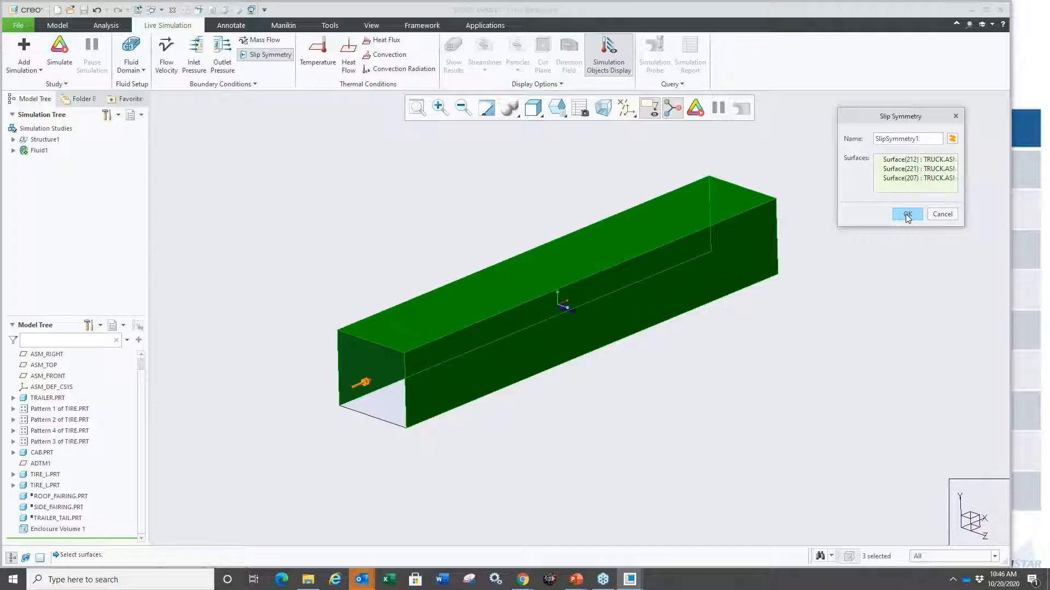
Apply an outlet pressure of 0 Pa to the enclosure face behind the trailer.
middle_click_drag(623, 382, 574, 404)
left_click(760, 328)
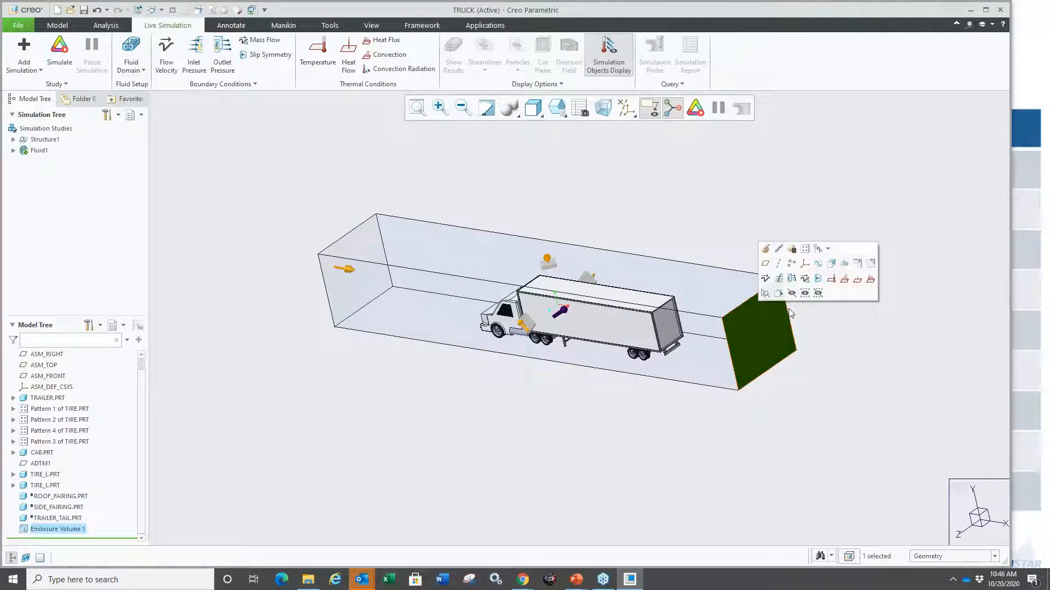
left_click(792, 279)
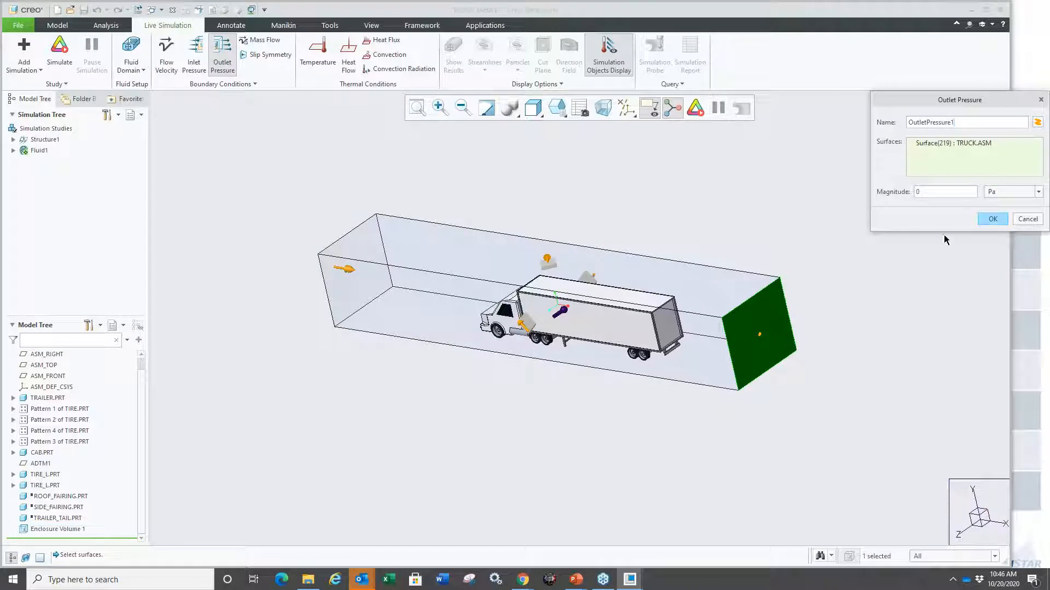
left_click(992, 219)
Assign air.mtl as the material of the enclosure's fluid domain and start the live simulation.
mouse_move(621, 422)
middle_mouse_down()
mouse_move(715, 382)
mouse_move(702, 403)
mouse_move(692, 344)
middle_mouse_up()
middle_click_drag(689, 387, 667, 406)
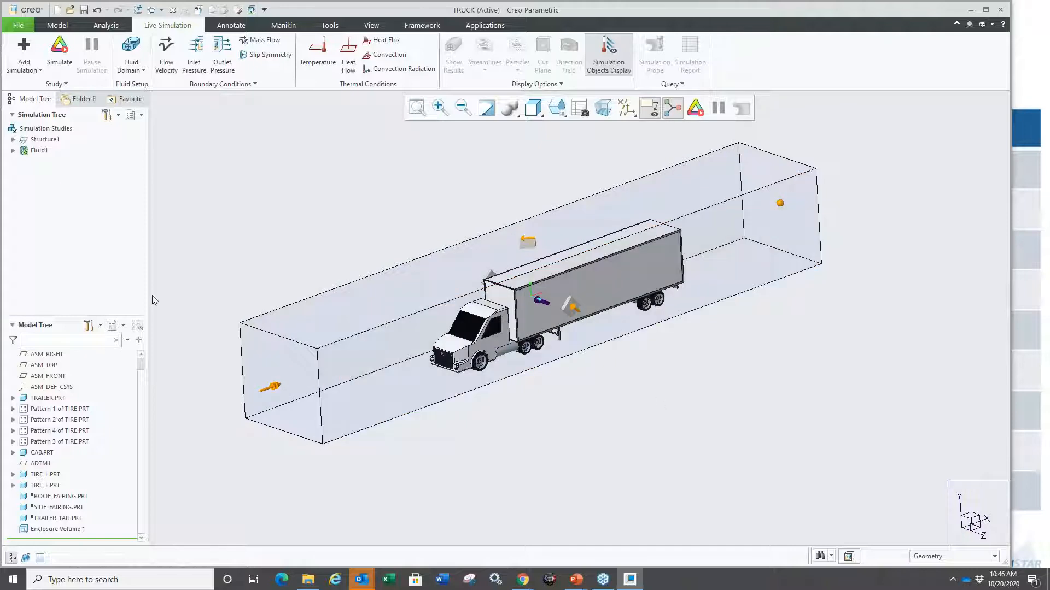
left_click(13, 150)
left_click(85, 162)
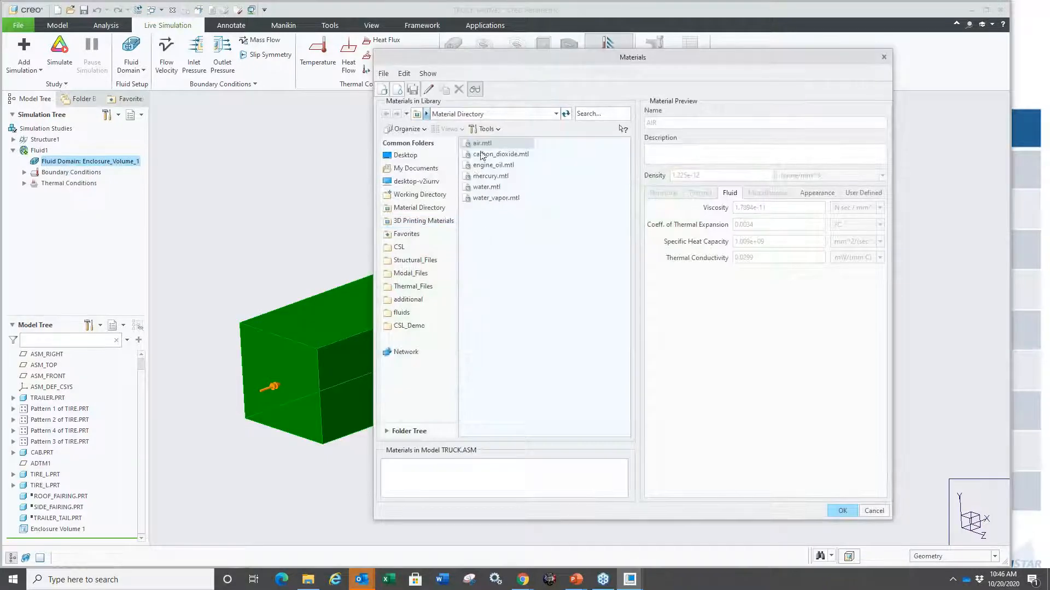
double_click(481, 144)
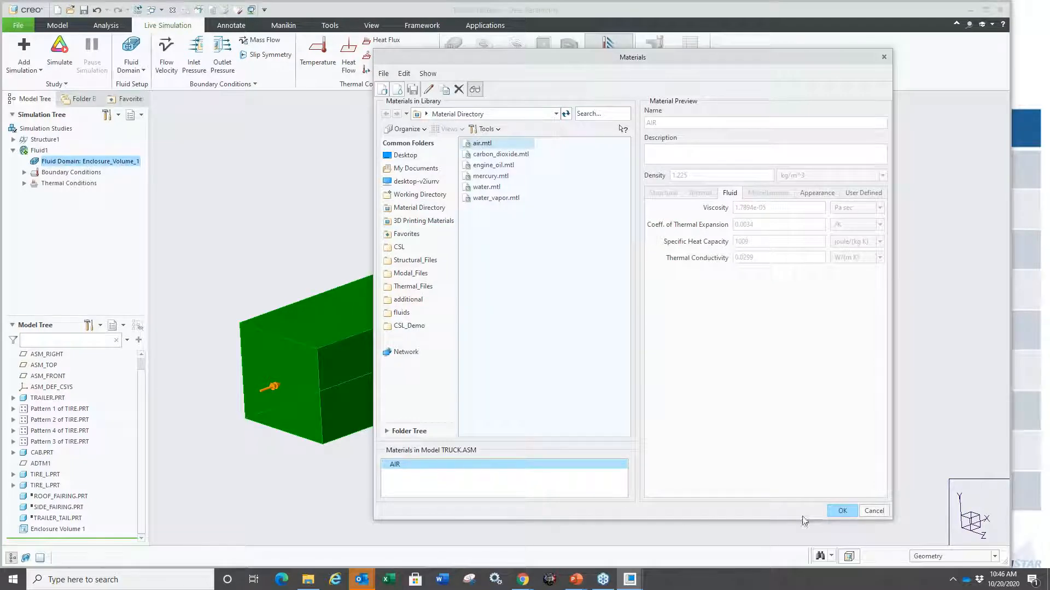
left_click(839, 511)
left_click(695, 108)
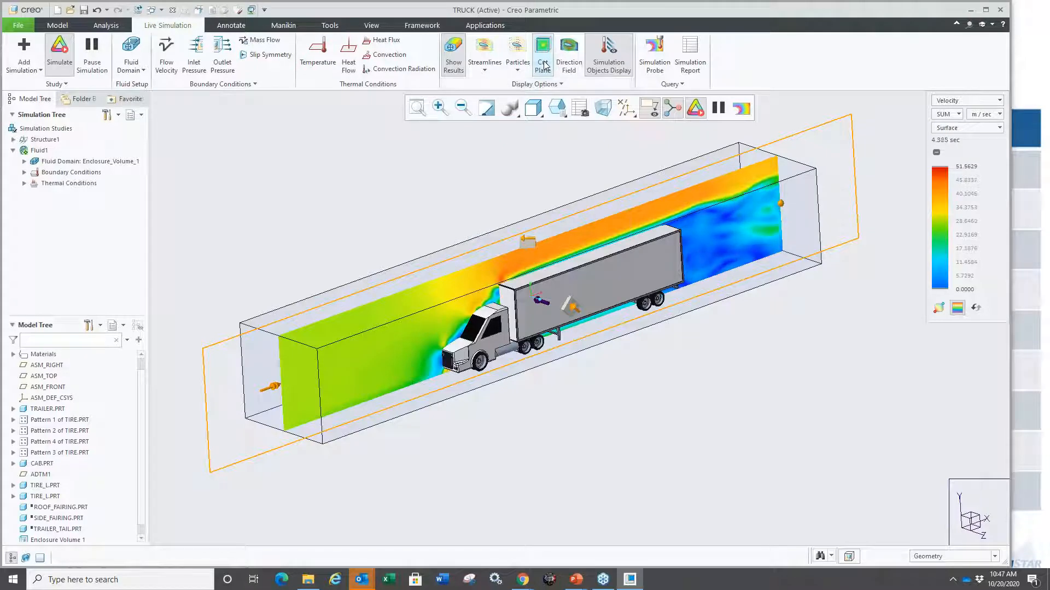
View the pressure results on the lengthwise cut plane and return to the velocity results.
left_click(951, 101)
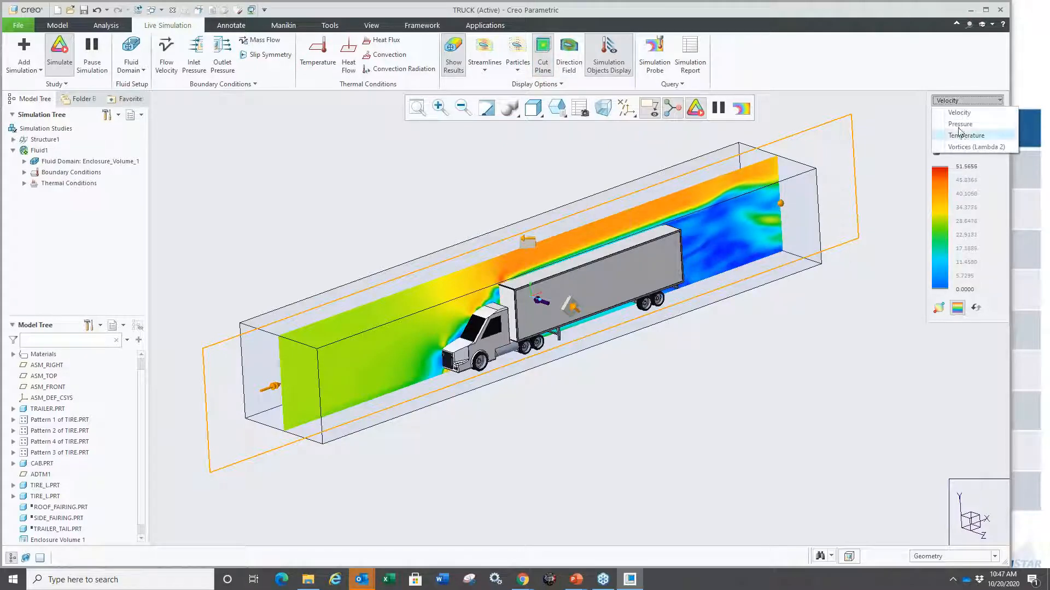
left_click(960, 124)
left_click(974, 101)
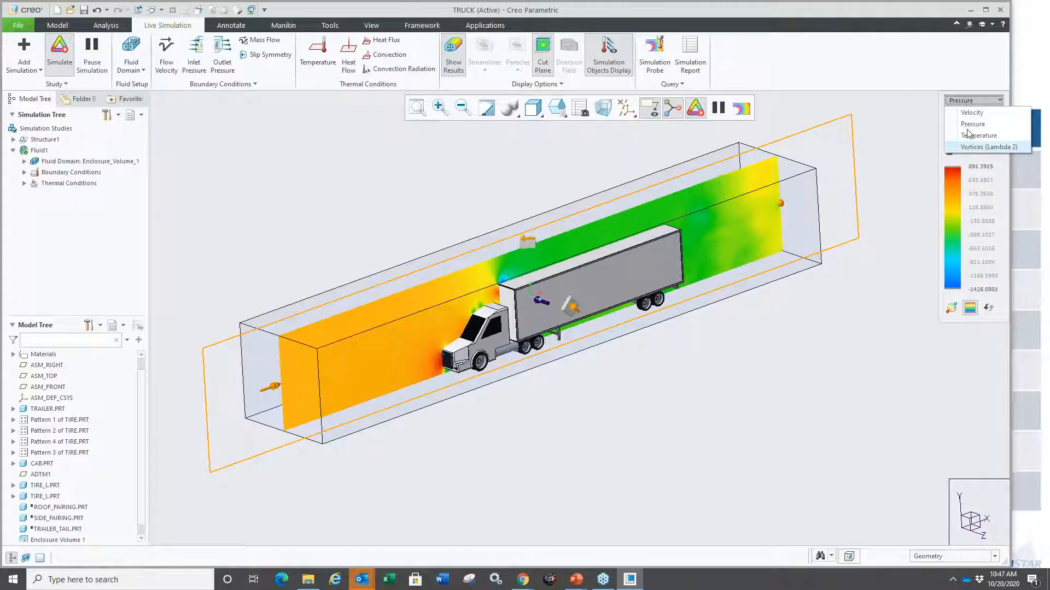
left_click(969, 113)
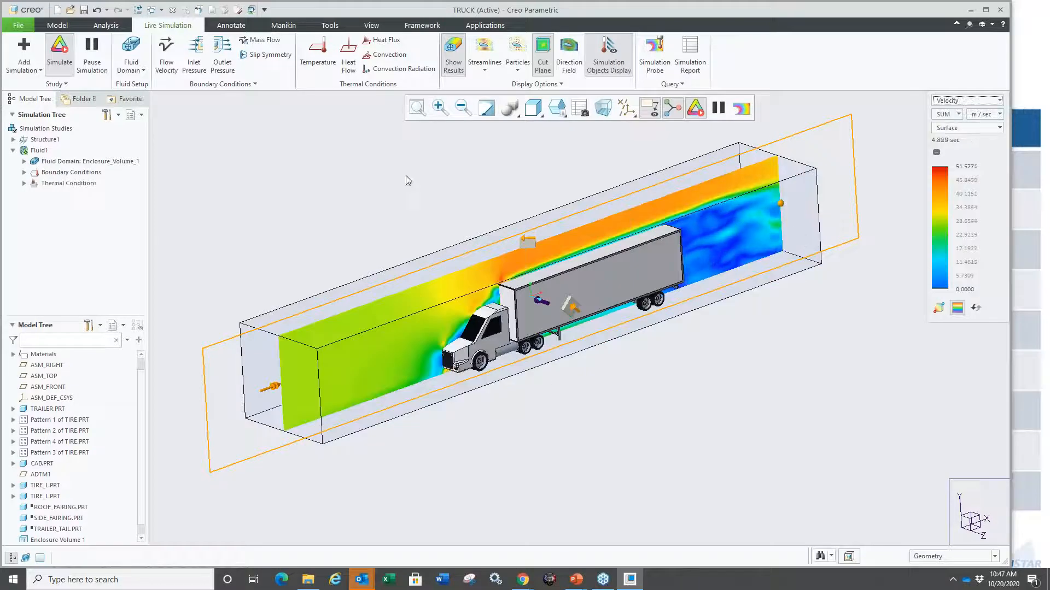
Display velocity streamlines around the truck, and hide the cut plane and the surface results.
left_click(484, 52)
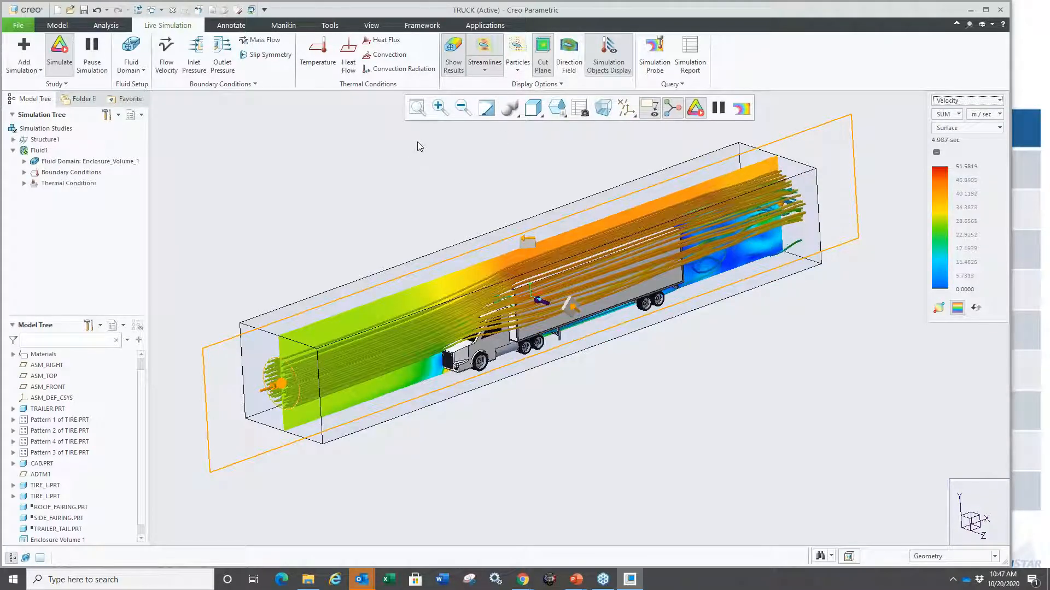
left_click(542, 68)
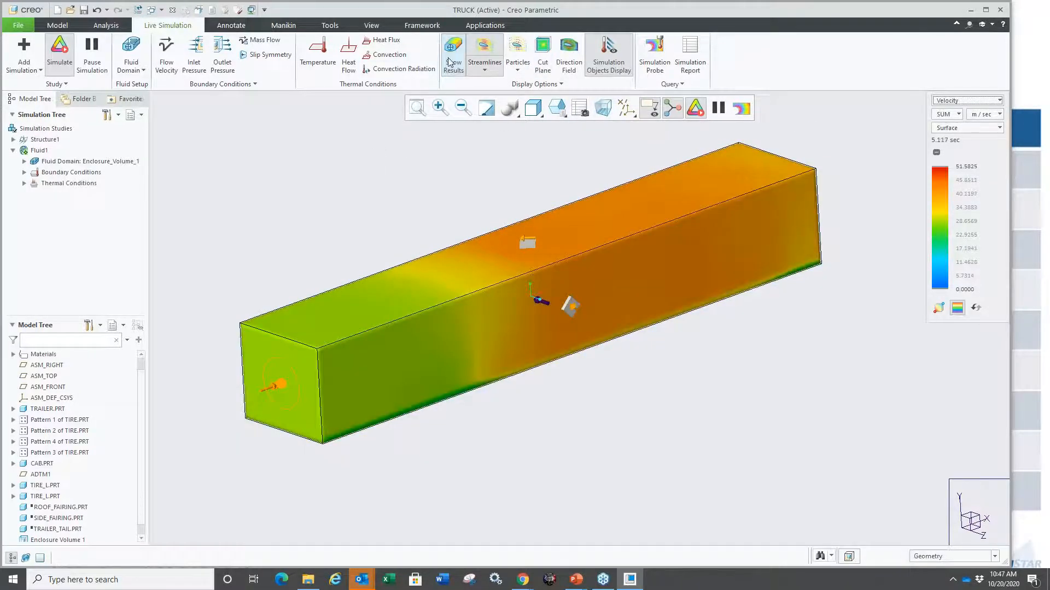
left_click(450, 62)
Set the selection filter to Fluid Objects and move the streamline source lower on the inlet face, and inspect the flow around the truck.
left_click(284, 384)
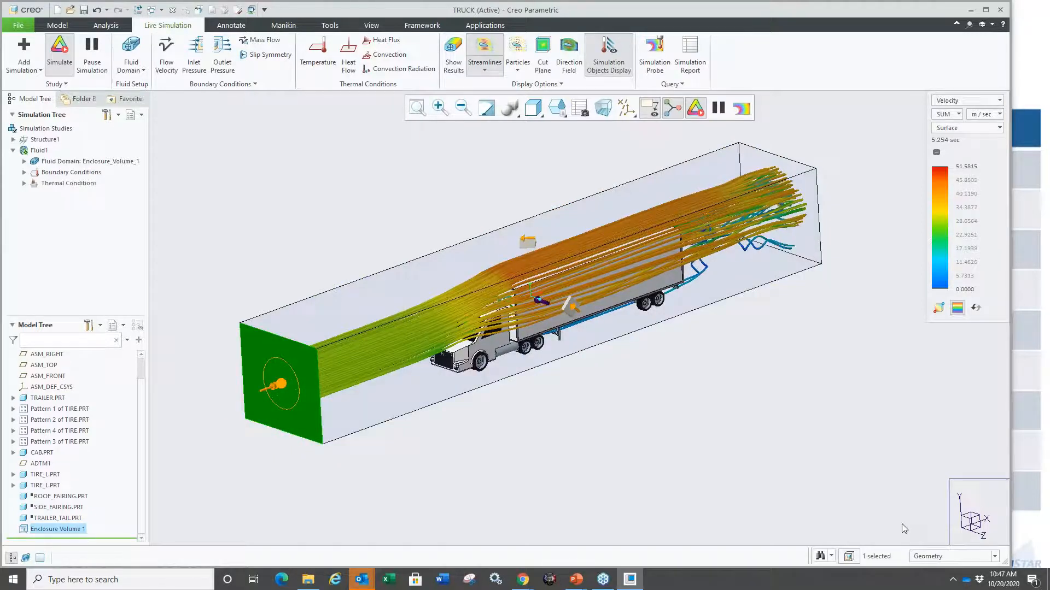
left_click(994, 556)
left_click(956, 538)
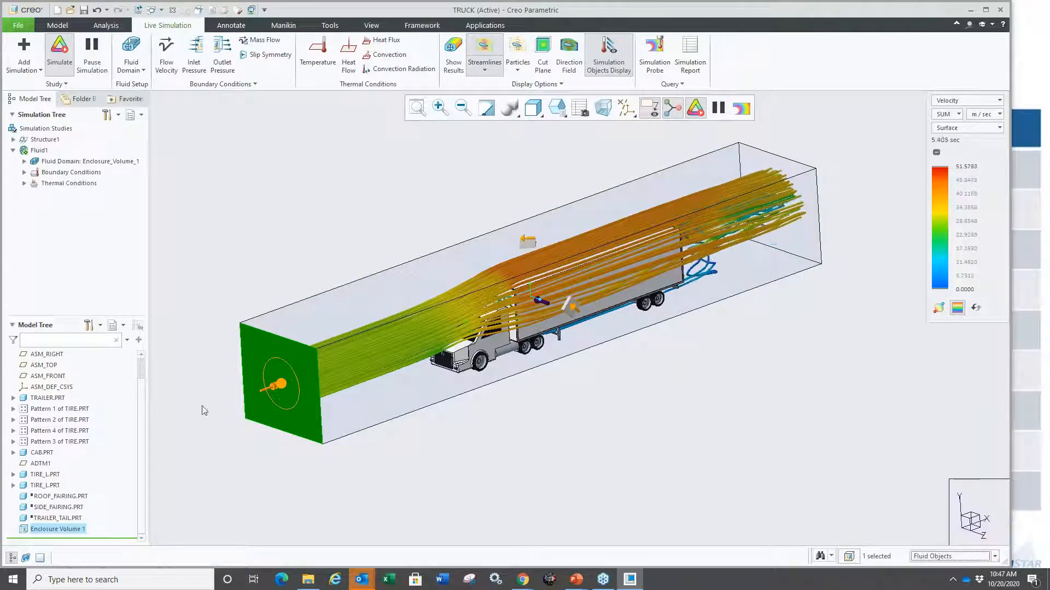
left_click(281, 385)
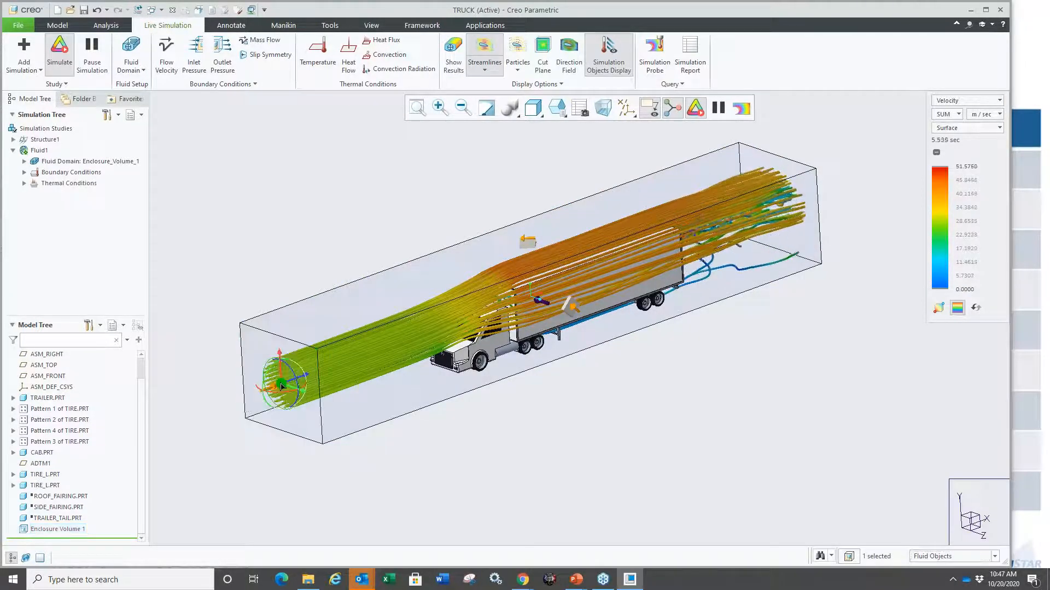
mouse_move(281, 387)
left_mouse_down()
mouse_move(283, 411)
mouse_move(283, 392)
left_mouse_up()
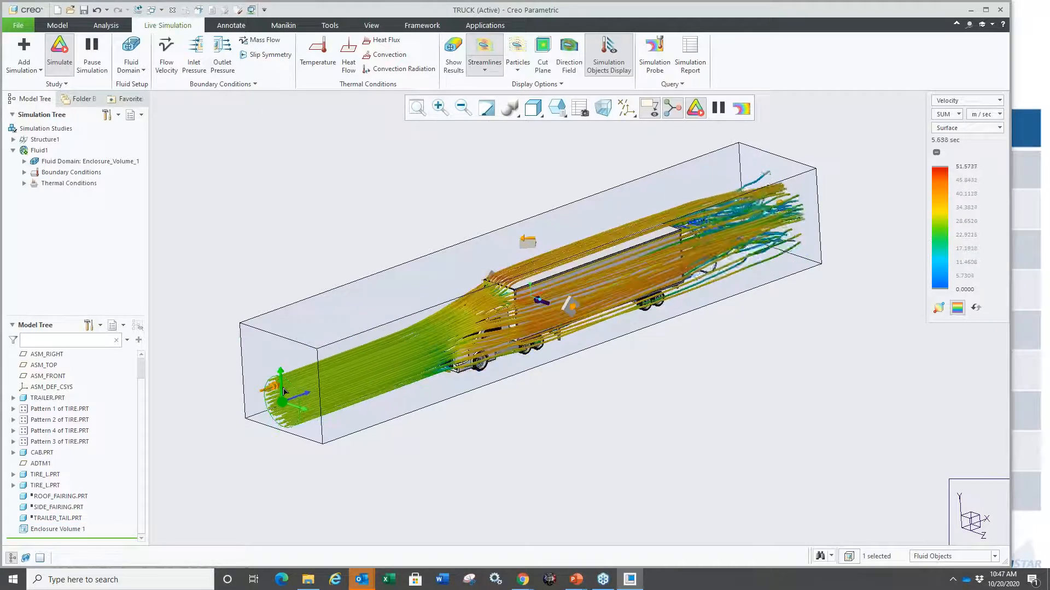
middle_click_drag(613, 365, 755, 284)
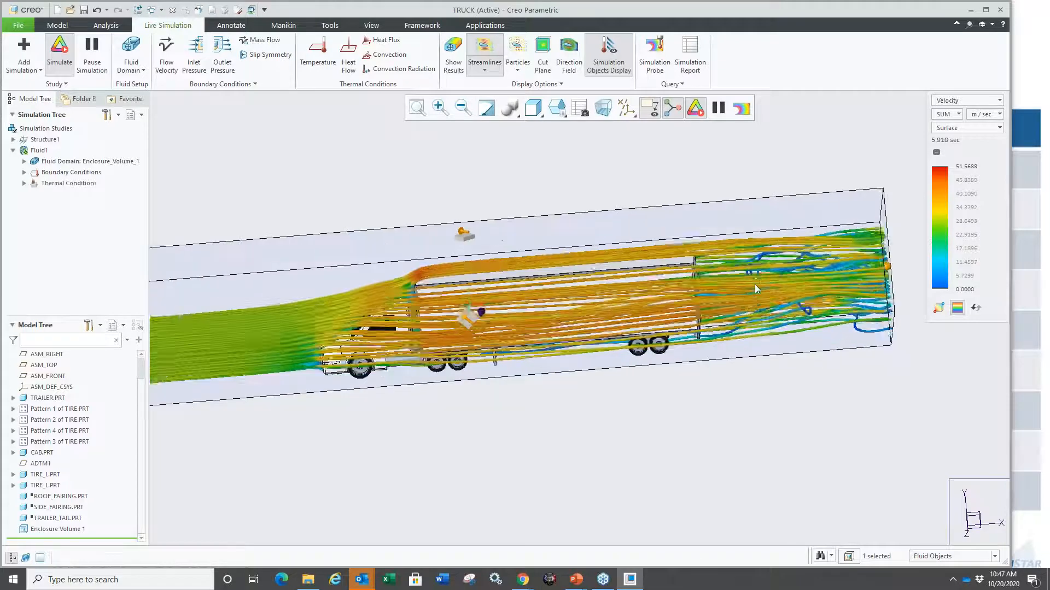
Show the velocity results on the lengthwise cut plane again and hide the streamlines around the truck.
scroll(749, 288, "up", 3)
middle_click_drag(622, 345, 651, 365)
scroll(582, 301, "down", 5)
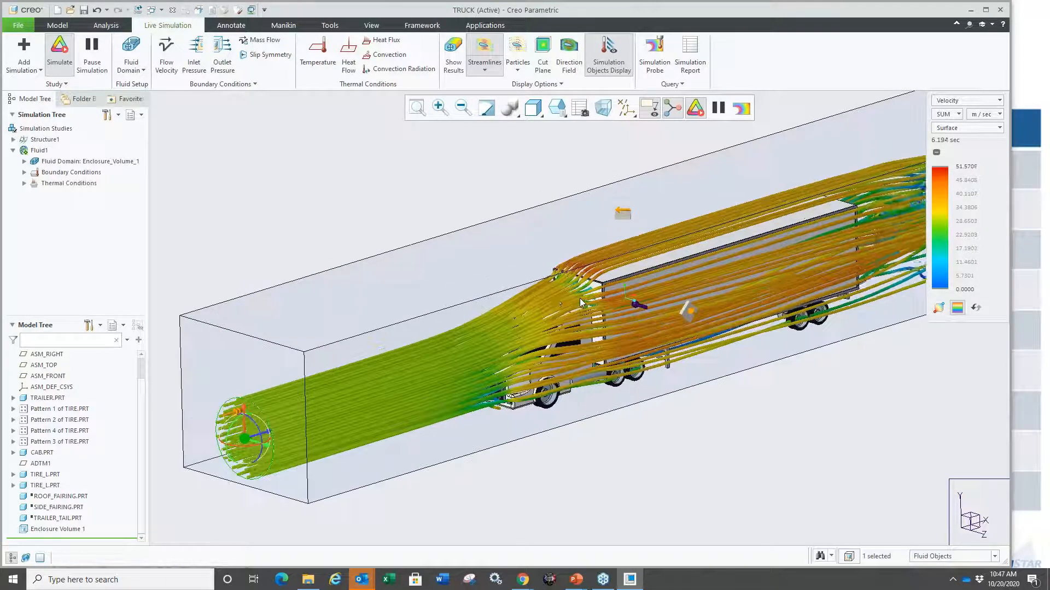
scroll(501, 313, "up", 3)
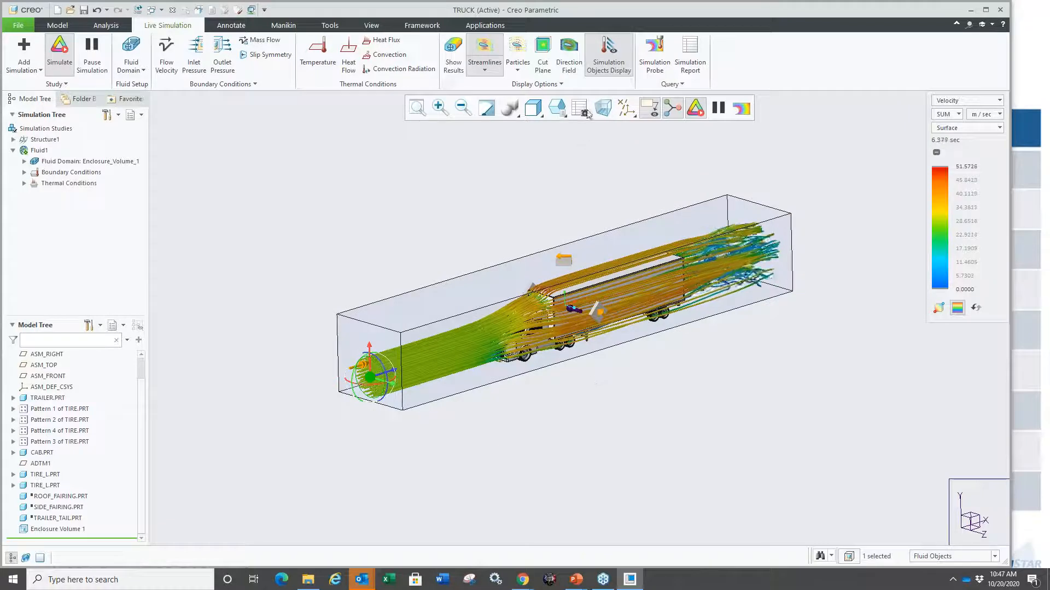
left_click(543, 49)
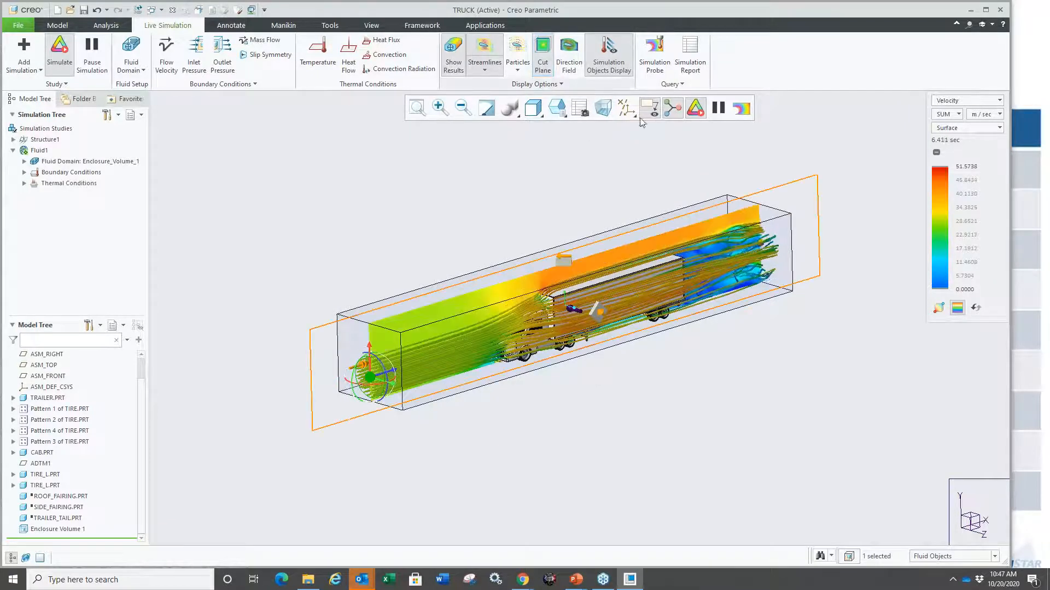
left_click(479, 46)
scroll(602, 343, "down", 2)
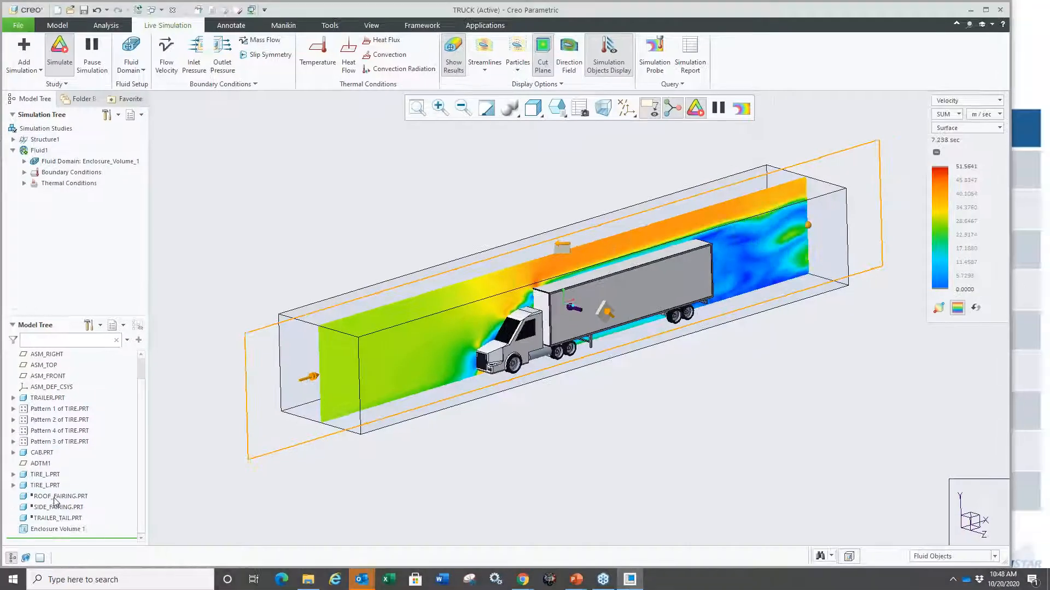
Resume the suppressed ROOF_FAIRING.PRT above the cab, inspect the updated flow around it, and dismiss the notification.
left_click(104, 456)
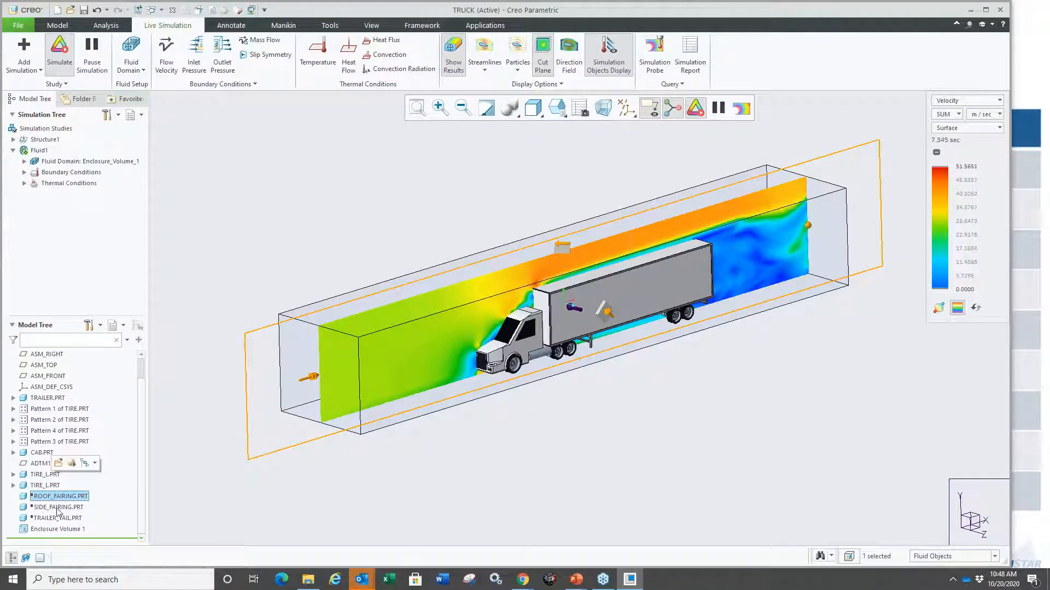
left_click(55, 508, "ctrl")
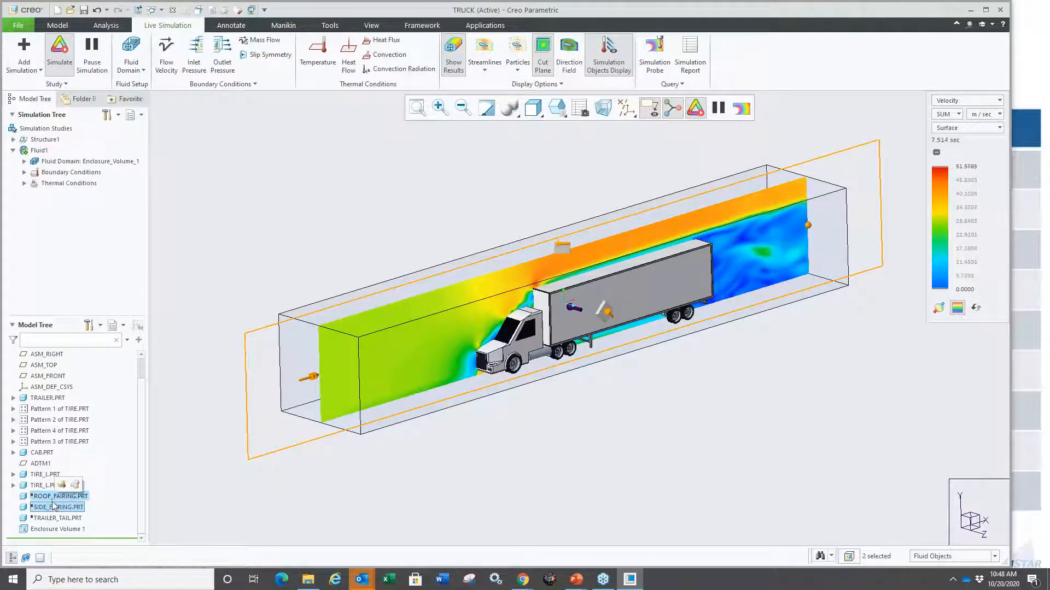
left_click(54, 508, "ctrl")
left_click(69, 463)
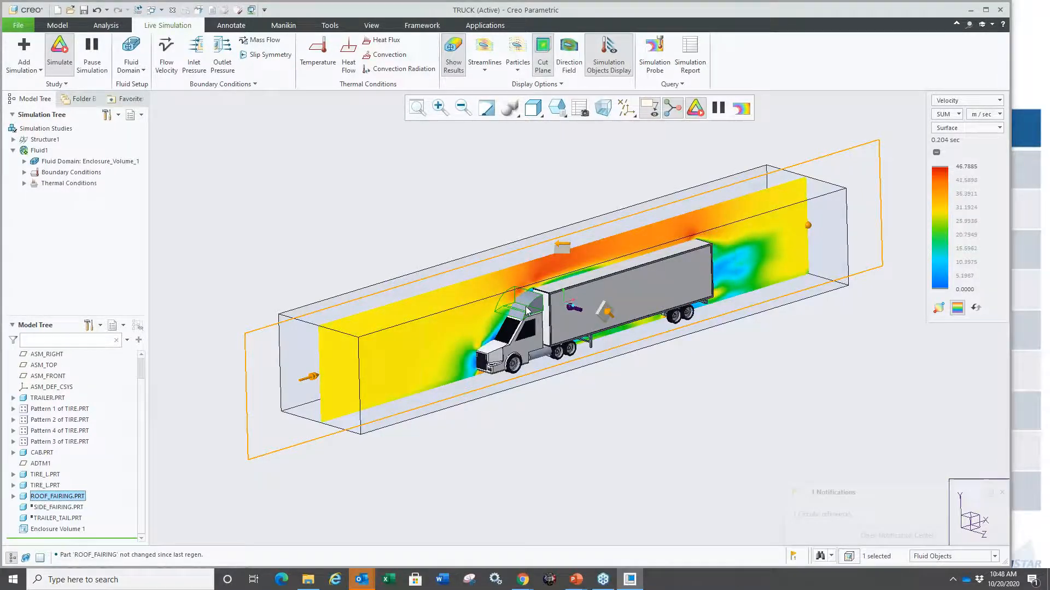
scroll(526, 307, "down", 4)
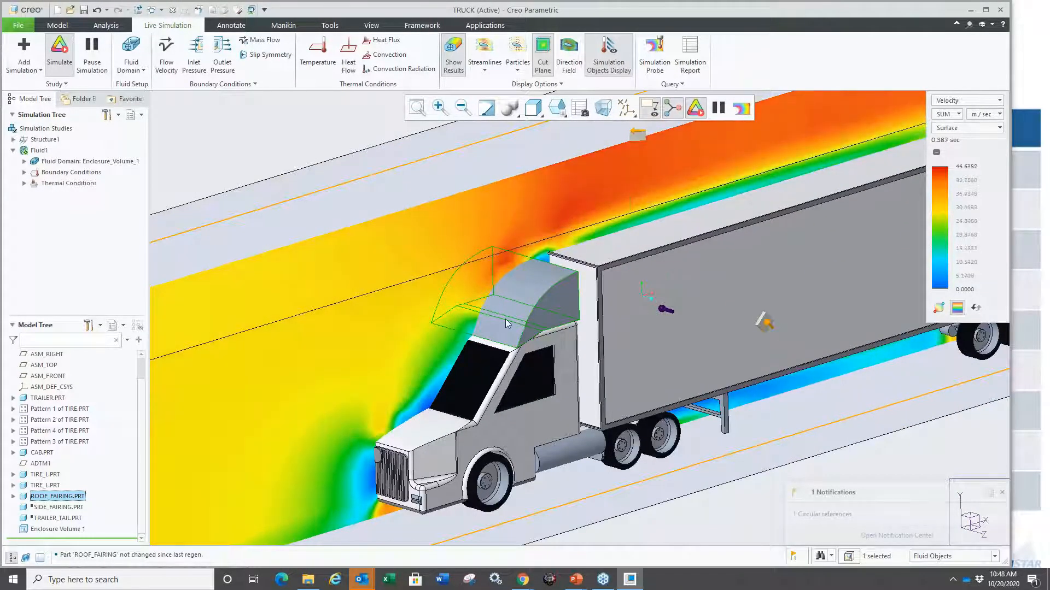
scroll(504, 320, "up", 4)
scroll(506, 323, "up", 2)
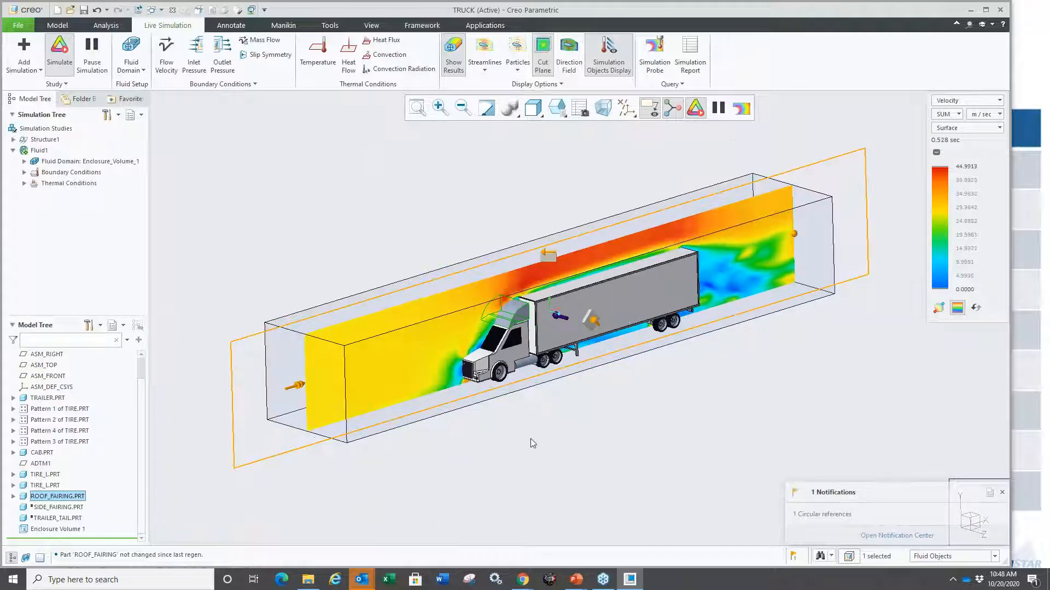
left_click(519, 435)
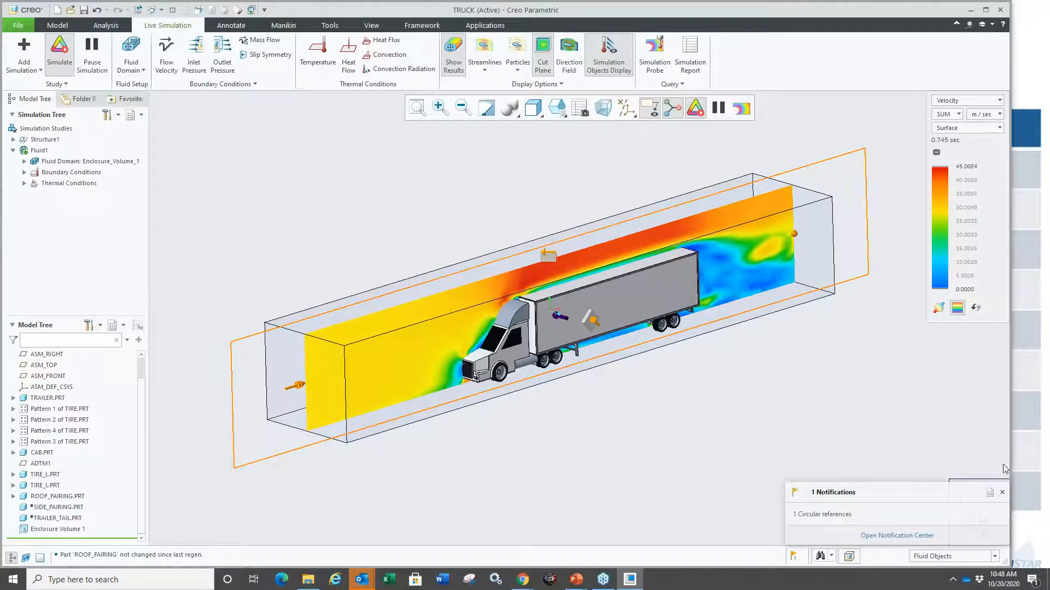
left_click(1005, 492)
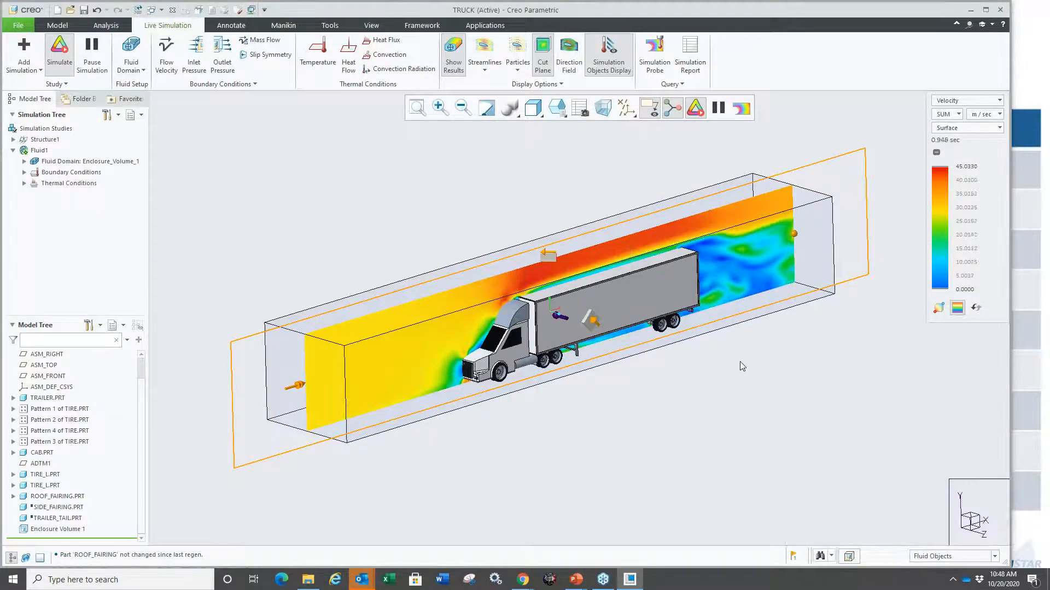
Resume the suppressed TRAILER_TAIL.PRT at the rear of the trailer.
scroll(715, 251, "down", 4)
scroll(713, 254, "up", 4)
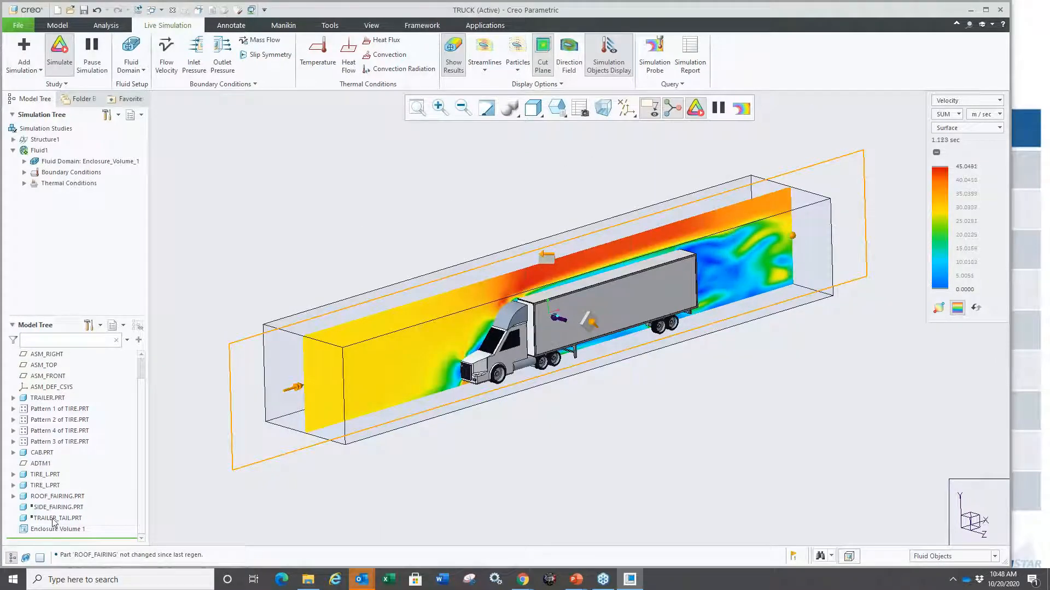
left_click(55, 519)
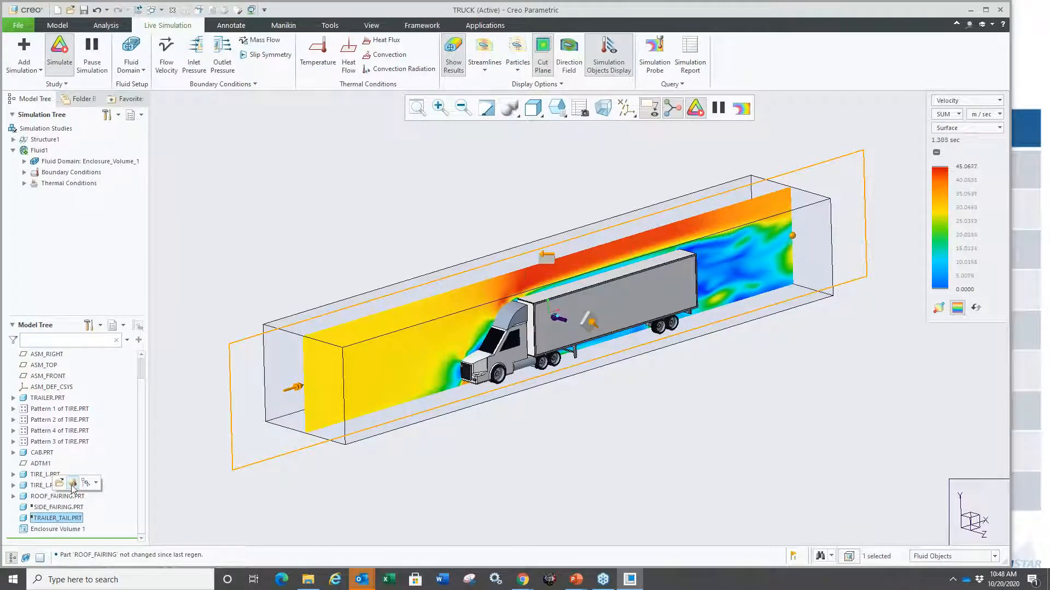
left_click(73, 484)
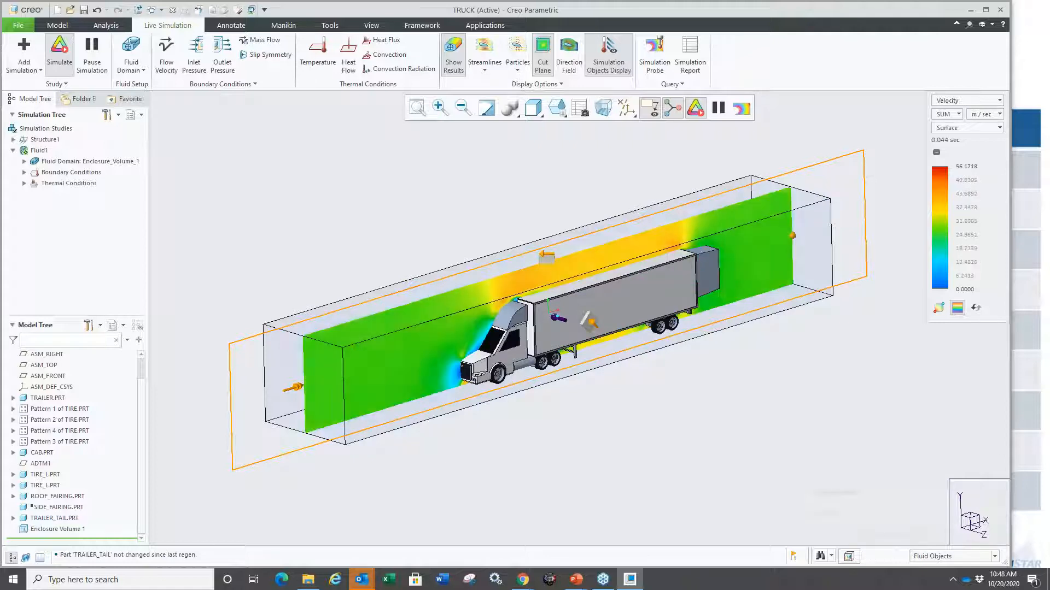
View the velocity streamlines around the truck with its roof fairing and trailer tail, and hide them again.
left_click(485, 55)
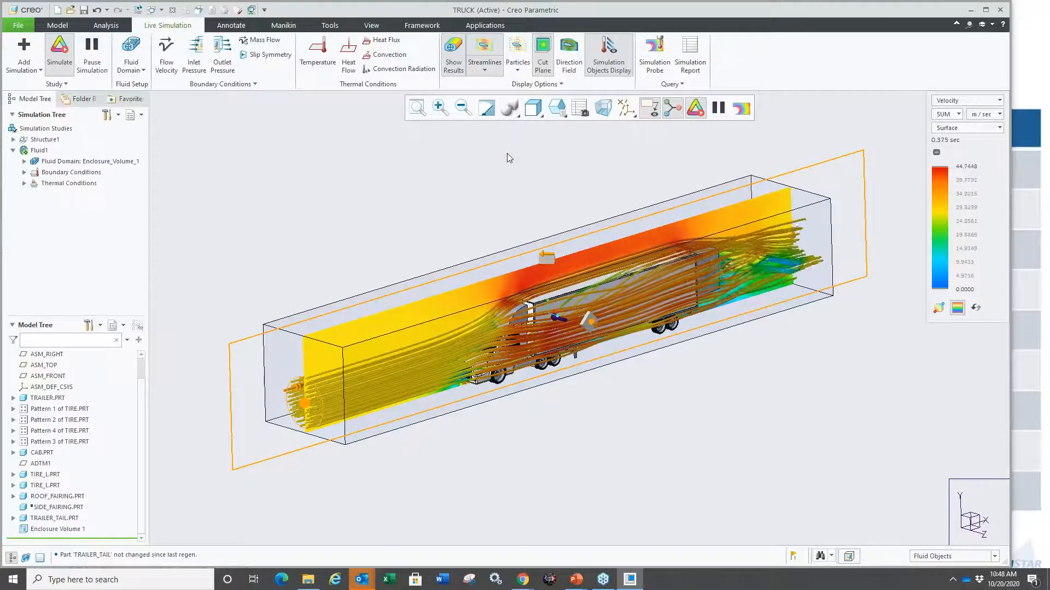
left_click(536, 84)
left_click(544, 84)
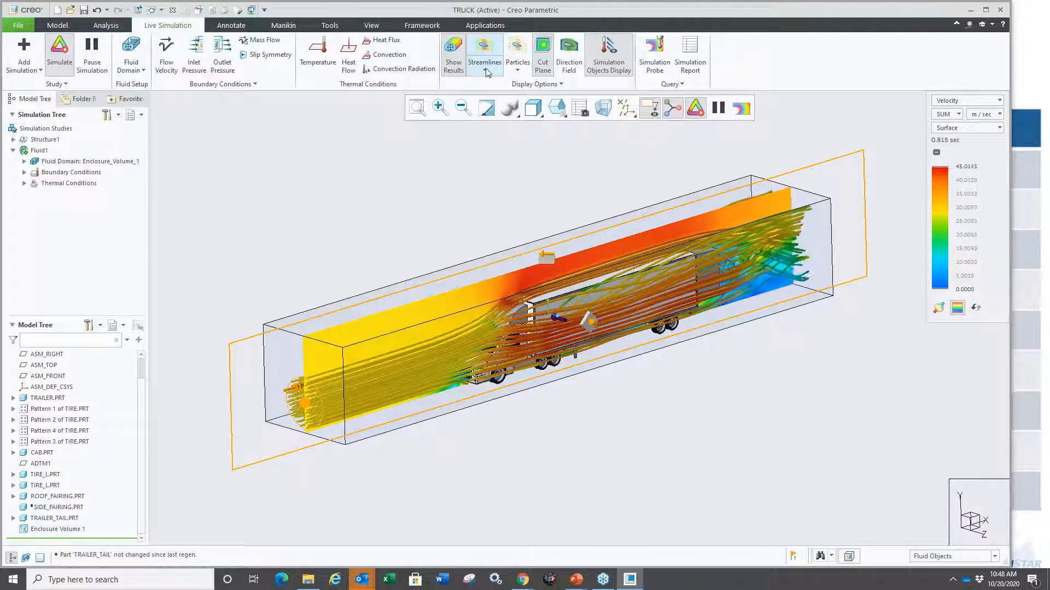
left_click(517, 52)
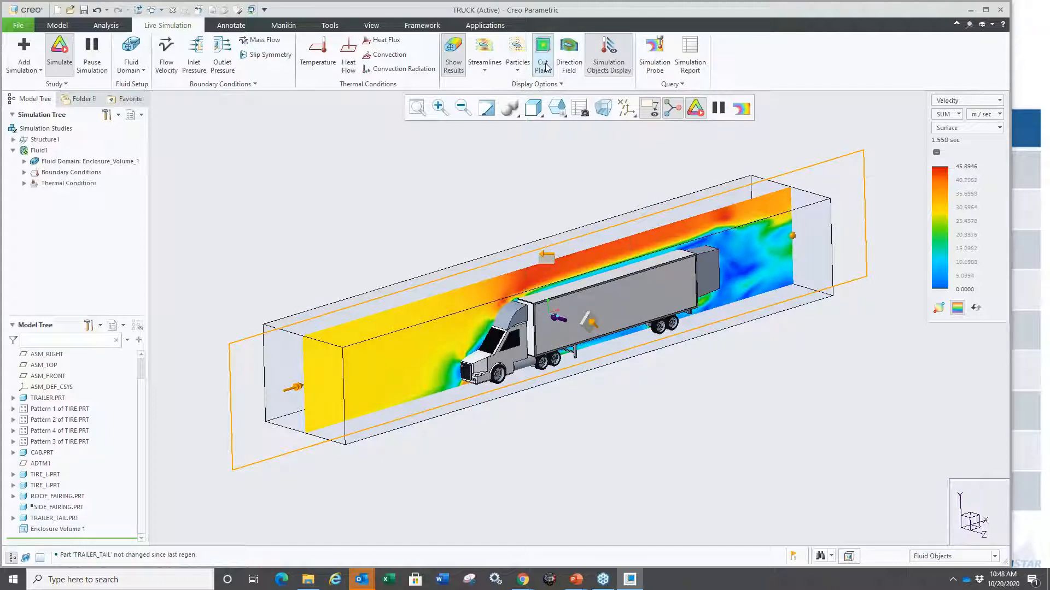
Stop the live simulation, close the truck assembly, and erase all models not displayed from memory.
left_click(695, 109)
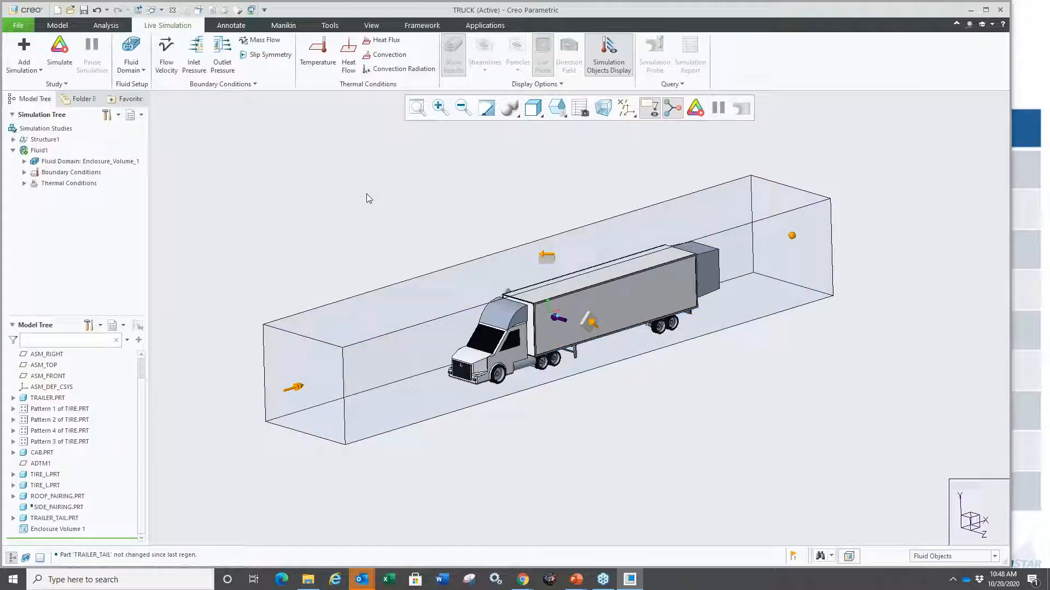
left_click(173, 11)
left_click(144, 54)
key("Return")
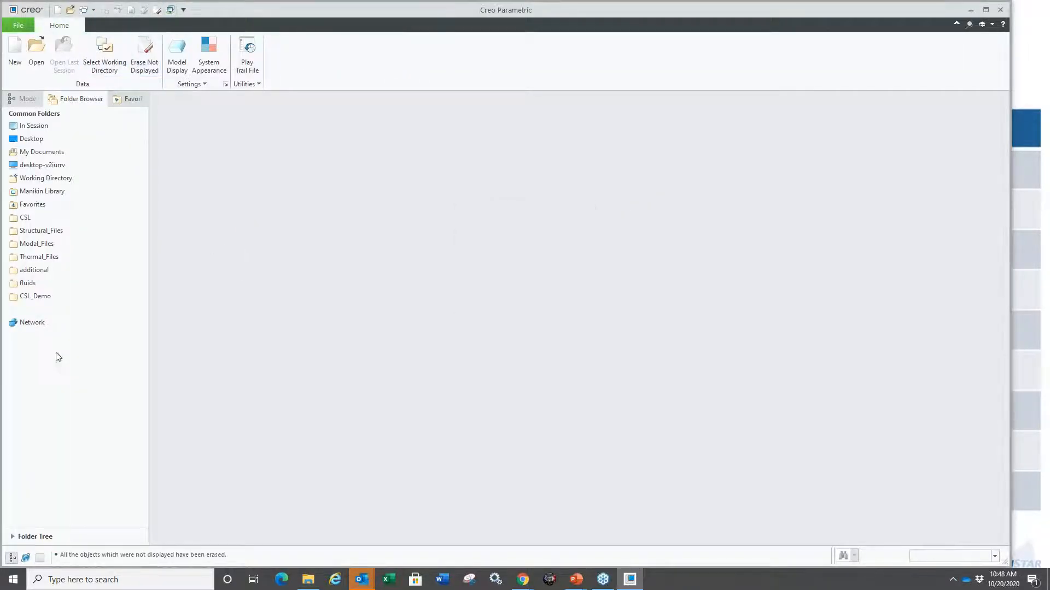
Open electronics_enclosure.asm from the 3-electronics_enclosure folder inside the fluids folder.
left_click(48, 288)
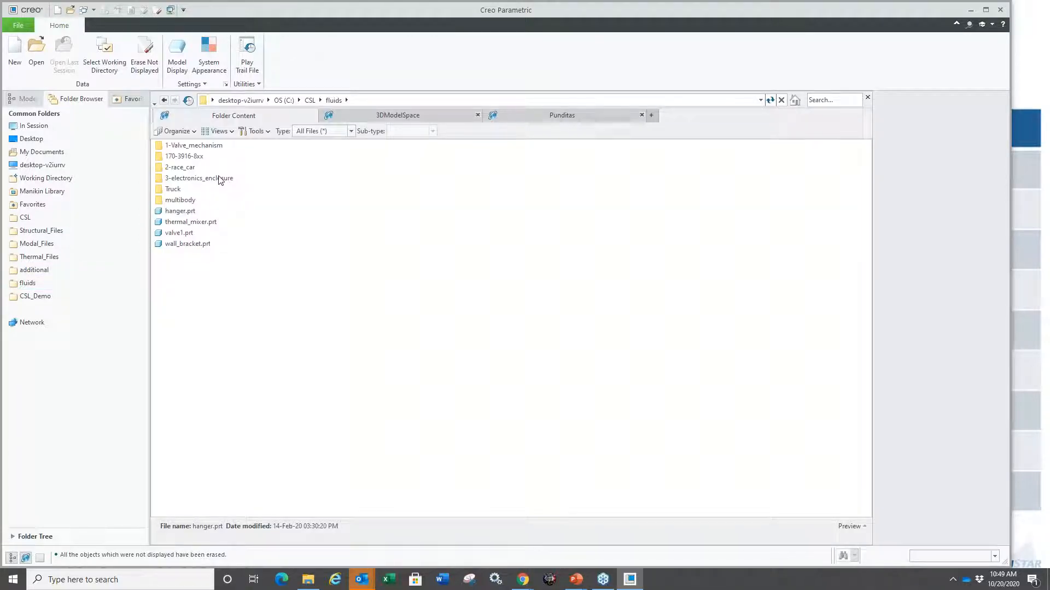
double_click(217, 178)
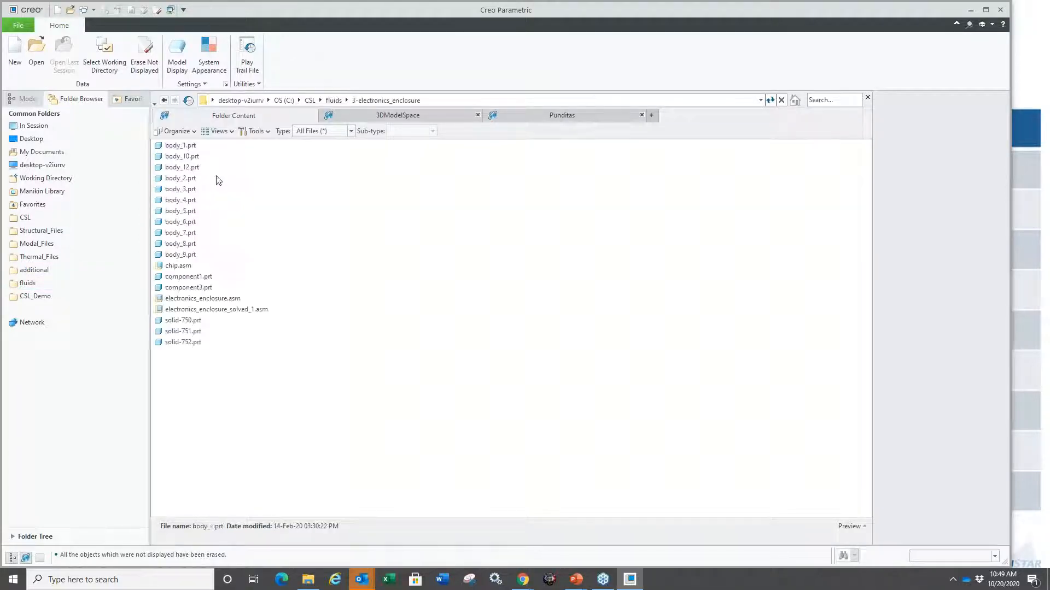
double_click(197, 299)
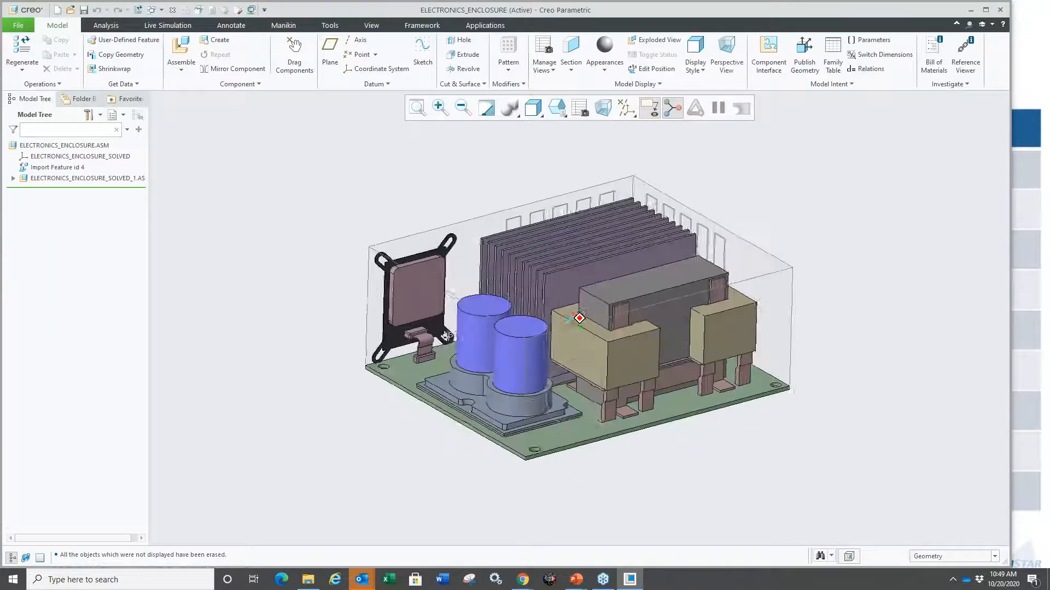
Start the live fluid simulation of the electronics enclosure and section its velocity results with a horizontal cut plane.
left_click(168, 26)
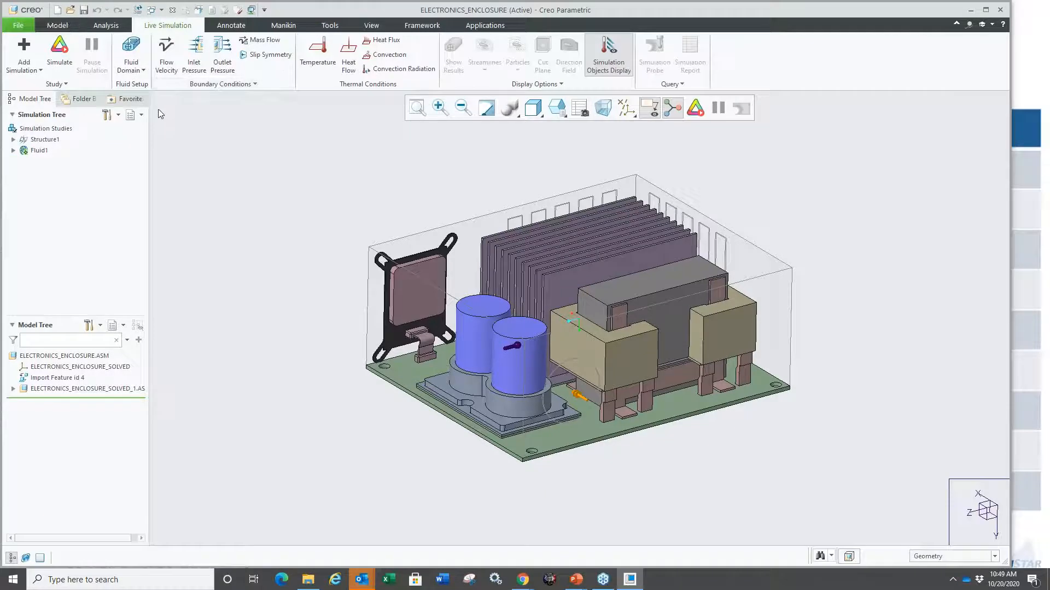
left_click(58, 58)
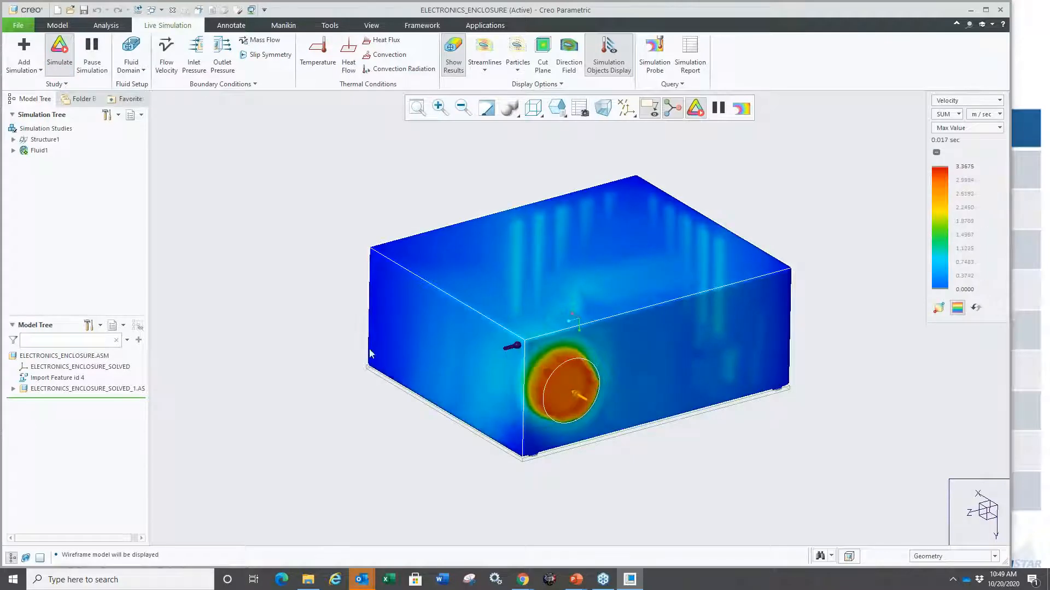
left_click(542, 50)
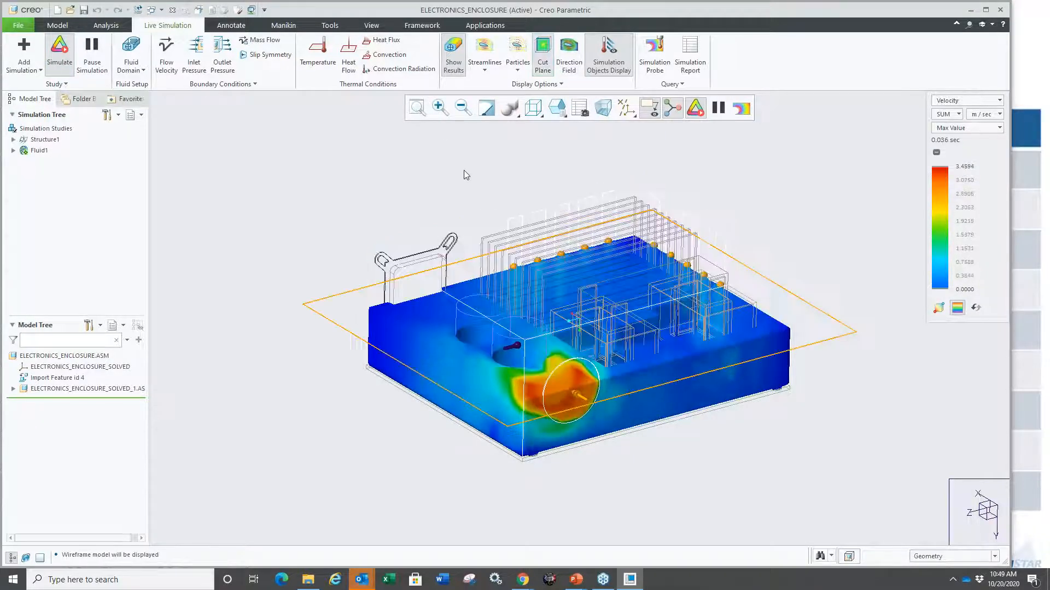
mouse_move(421, 224)
middle_mouse_down()
mouse_move(432, 235)
mouse_move(425, 219)
mouse_move(418, 235)
middle_mouse_up()
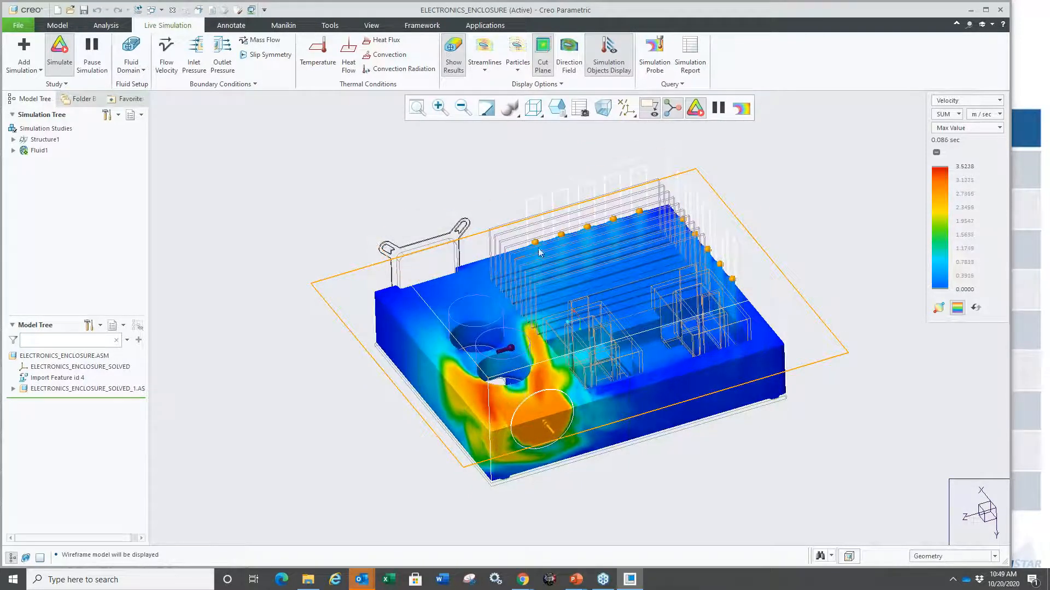
middle_click_drag(533, 362, 482, 391)
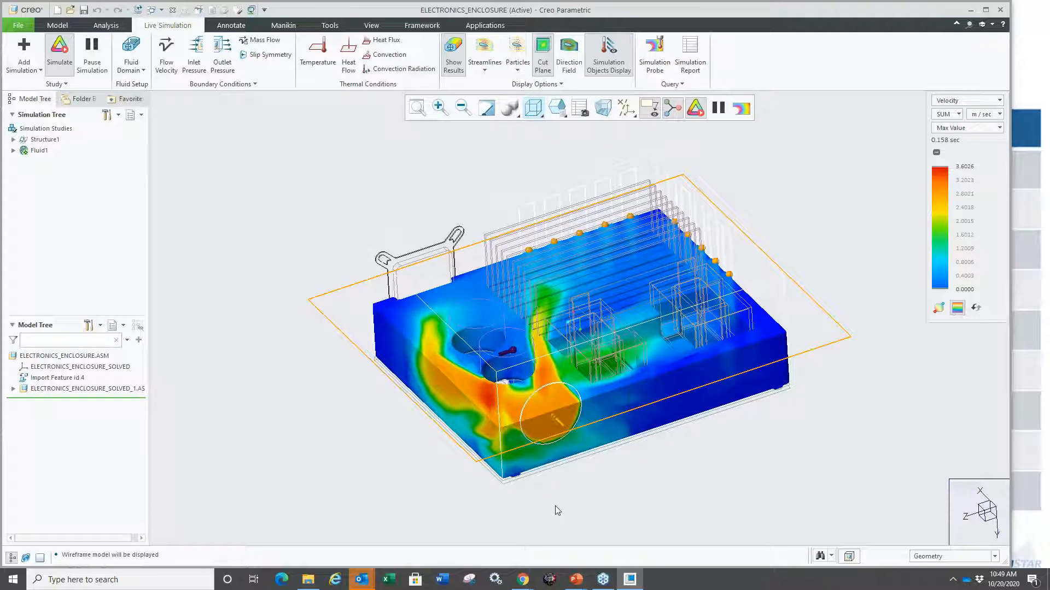
Replace the cut-away velocity results with a direction field across the enclosure, and inspect the flow from the inlet.
left_click(550, 57)
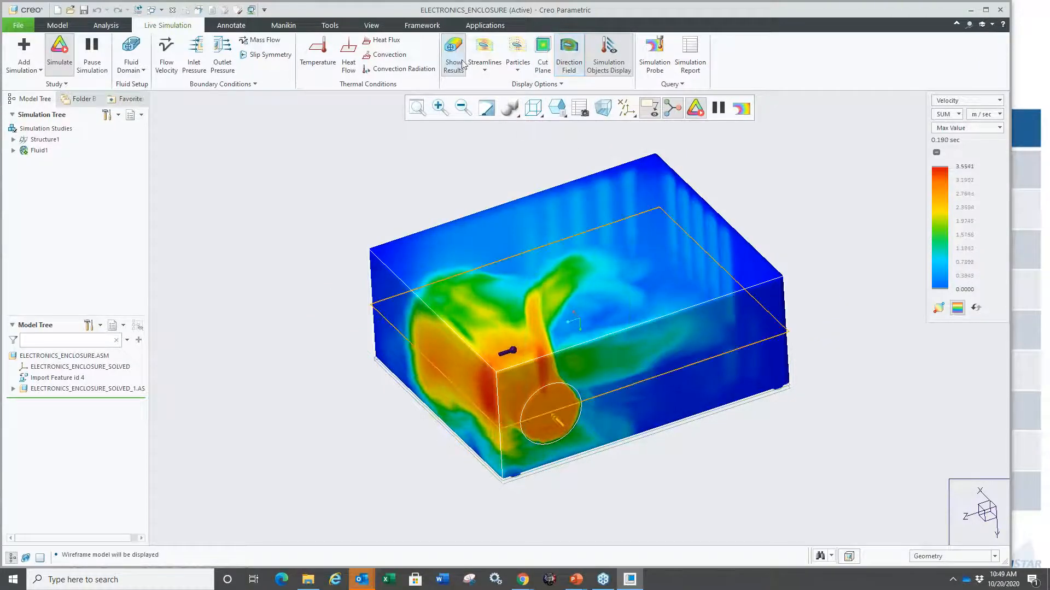
left_click(572, 70)
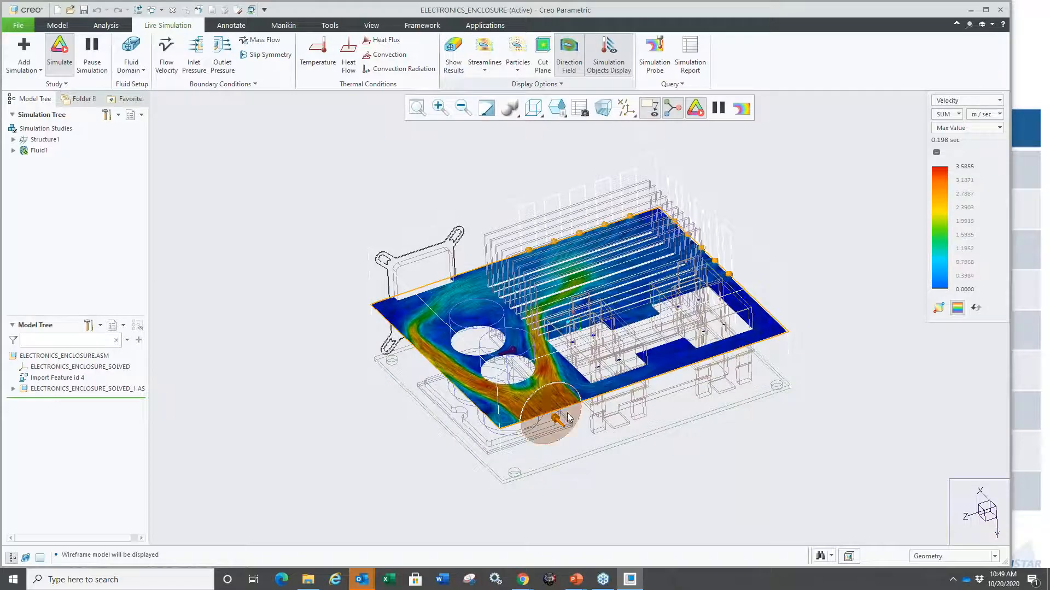
scroll(561, 390, "down", 3)
middle_click_drag(561, 390, 476, 493)
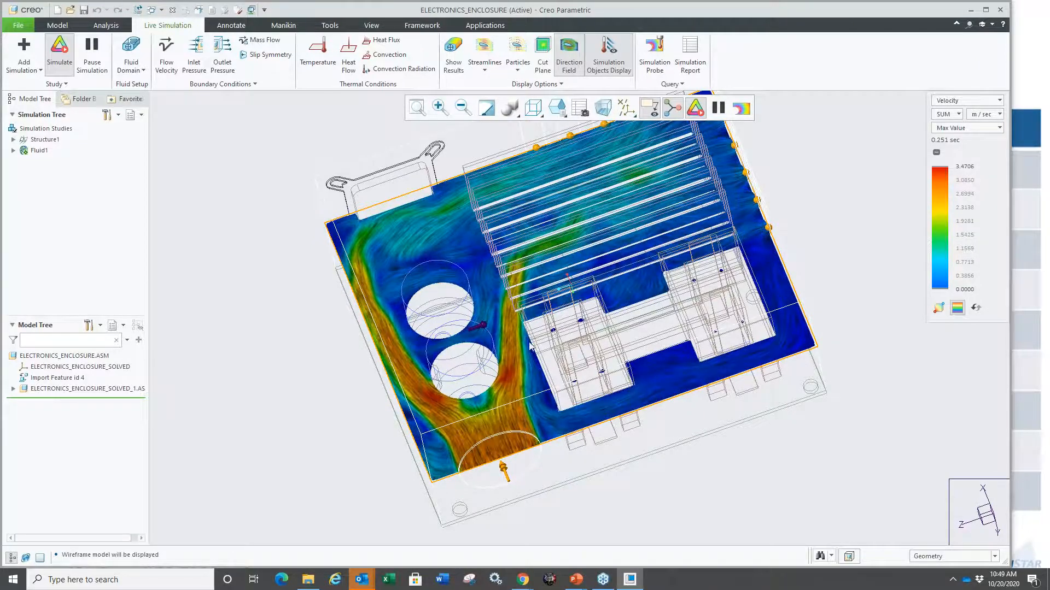
mouse_move(500, 420)
middle_mouse_down()
mouse_move(496, 432)
mouse_move(489, 411)
mouse_move(529, 429)
middle_mouse_up()
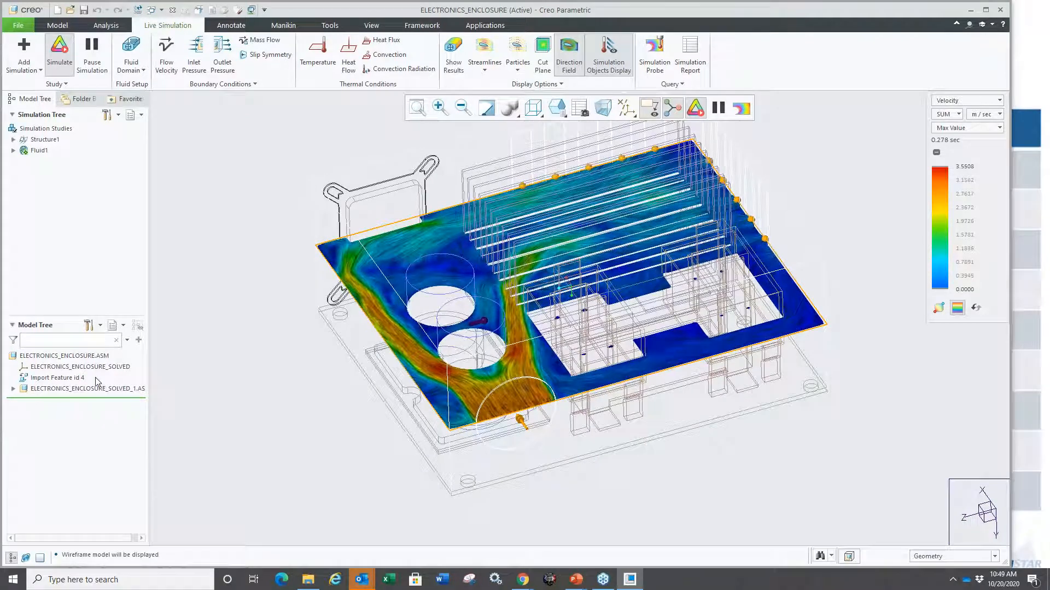
Edit the horizontal location dimension of COMPONENT1.PRT's Extrude 1 to move the circular air inlet away from the enclosure's corner.
left_click(13, 389)
scroll(99, 455, "down", 5)
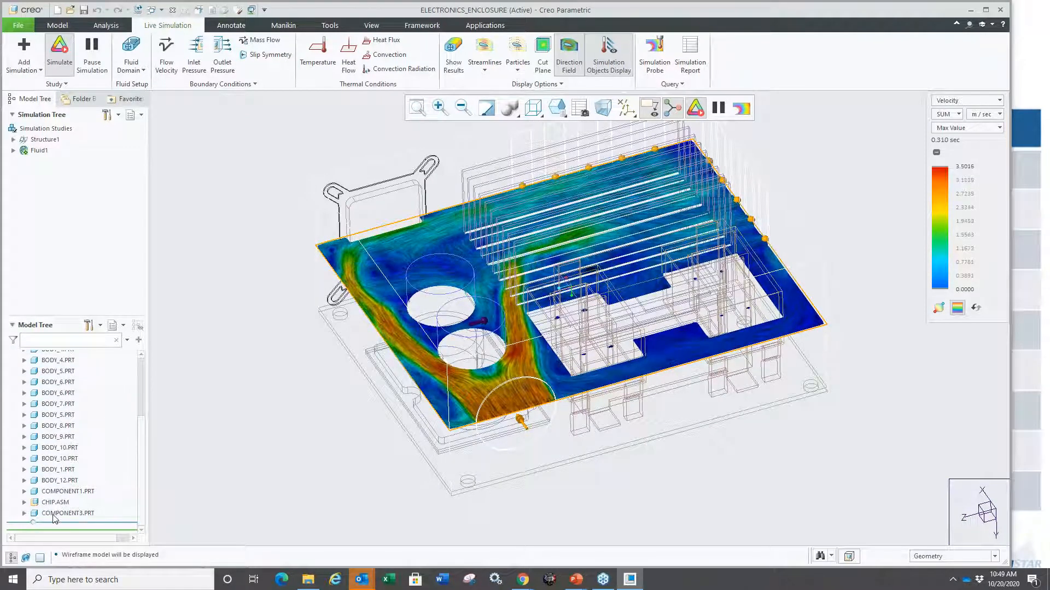
left_click(41, 492)
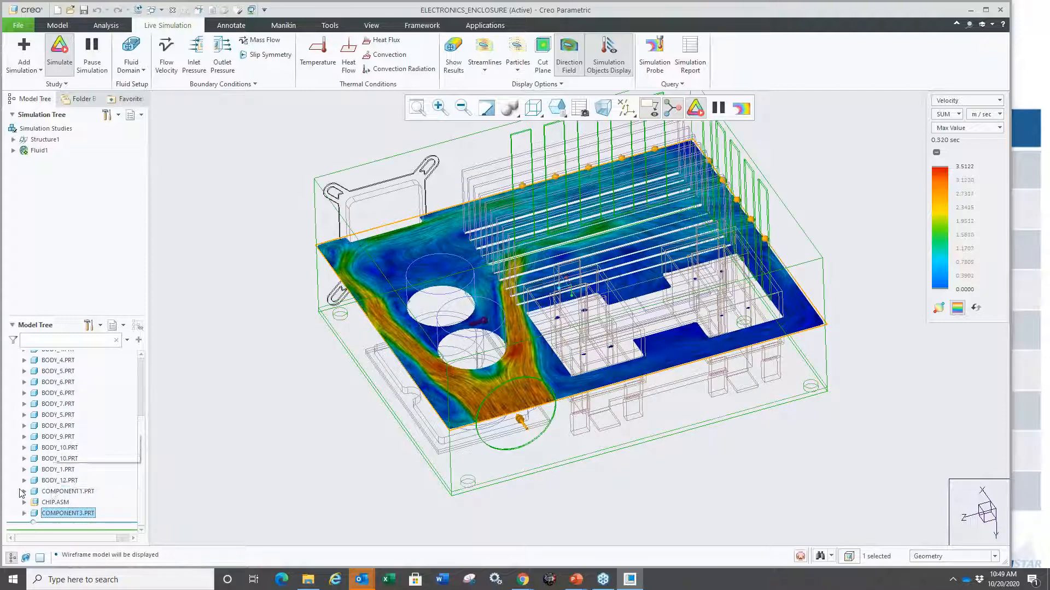
left_click(24, 492)
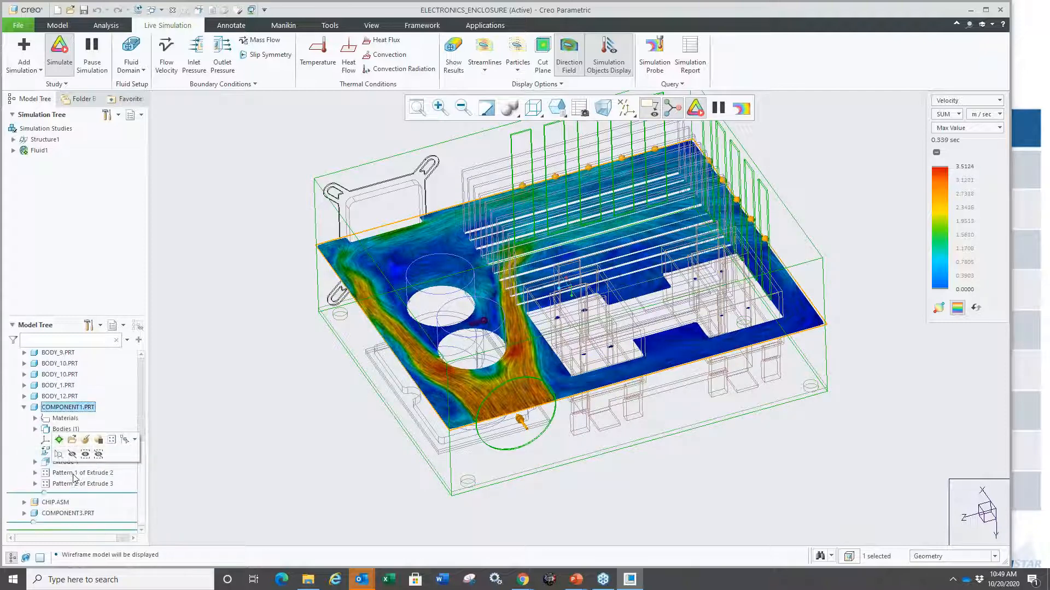
left_click(62, 462)
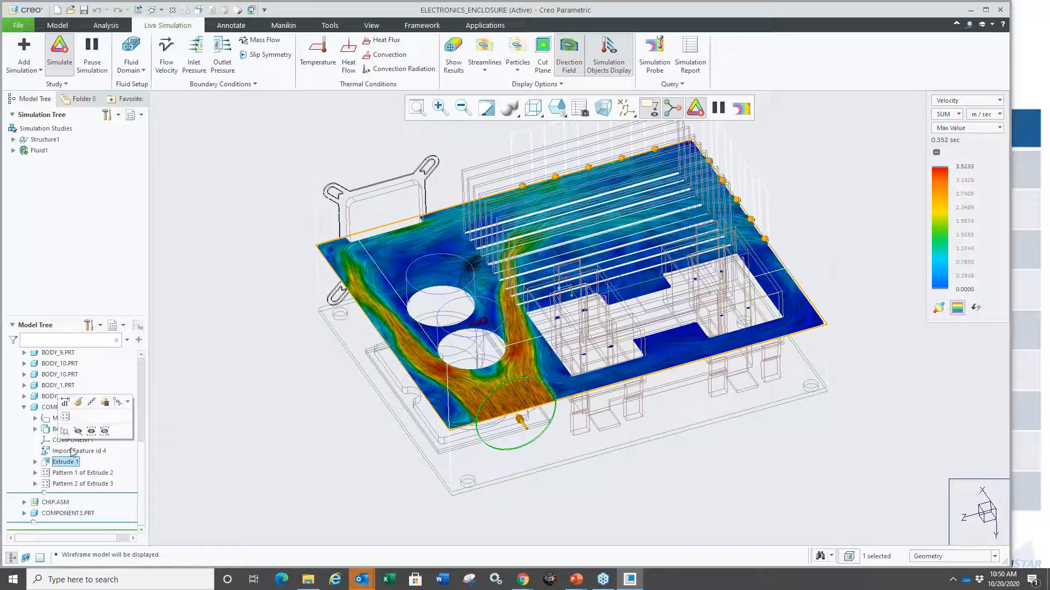
left_click(64, 405)
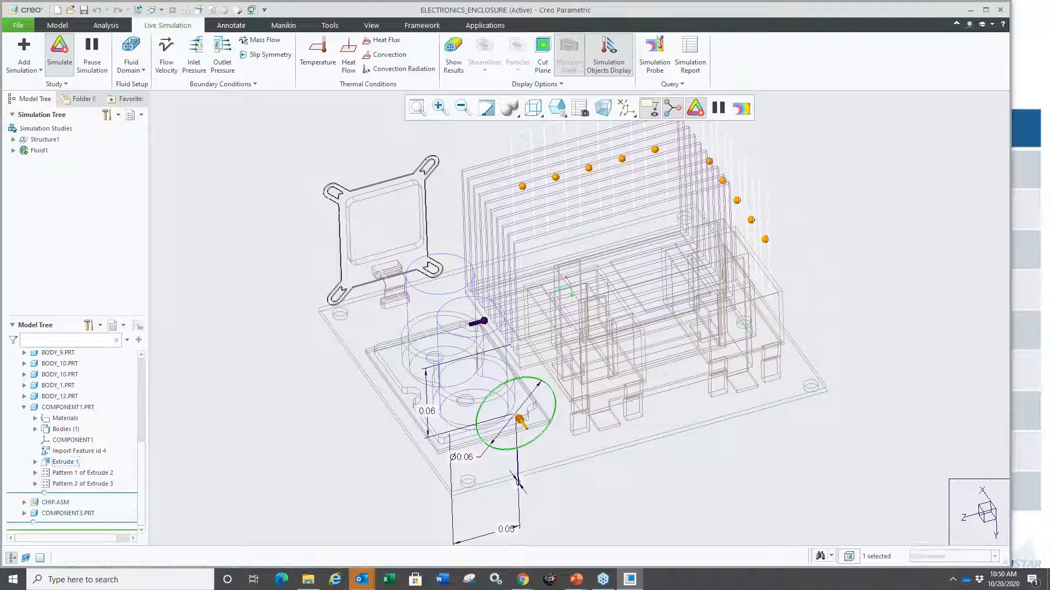
double_click(507, 530)
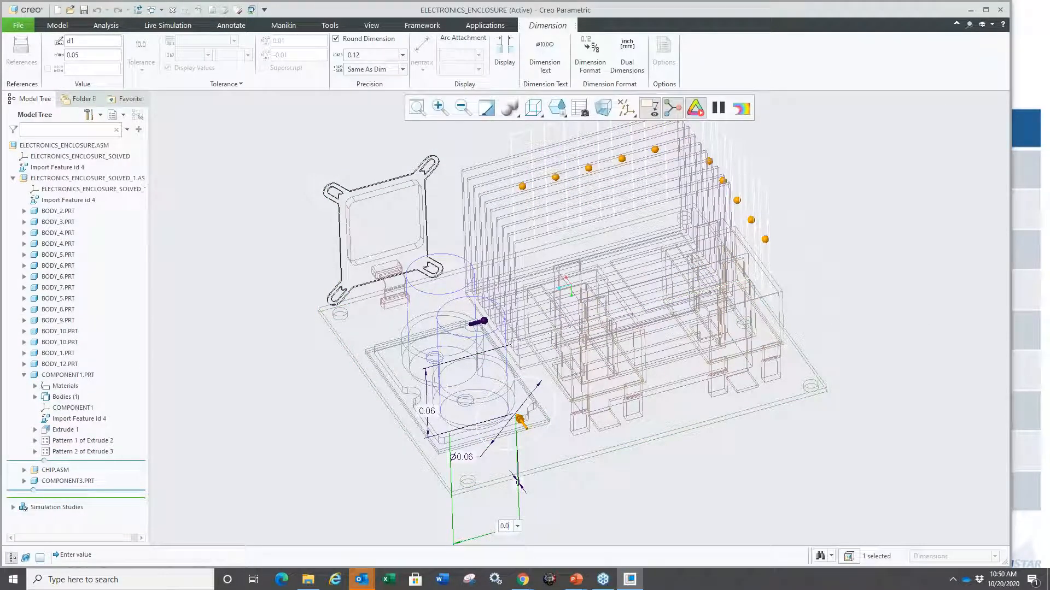
key("Return")
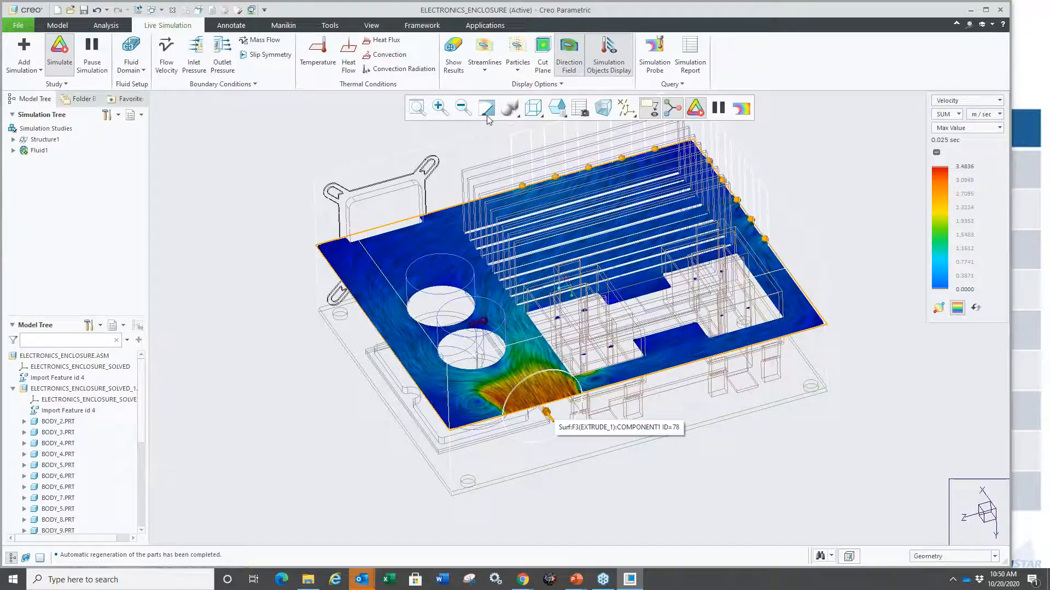
Replace the direction field with cut-away velocity results and inspect the flow from the moved inlet.
left_click(569, 70)
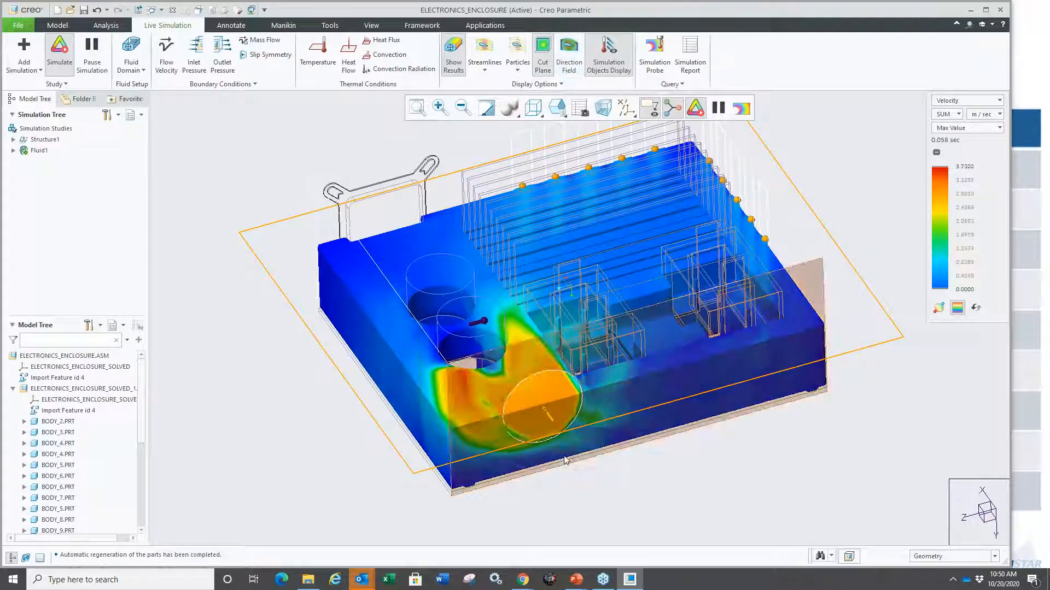
middle_click_drag(566, 461, 562, 476)
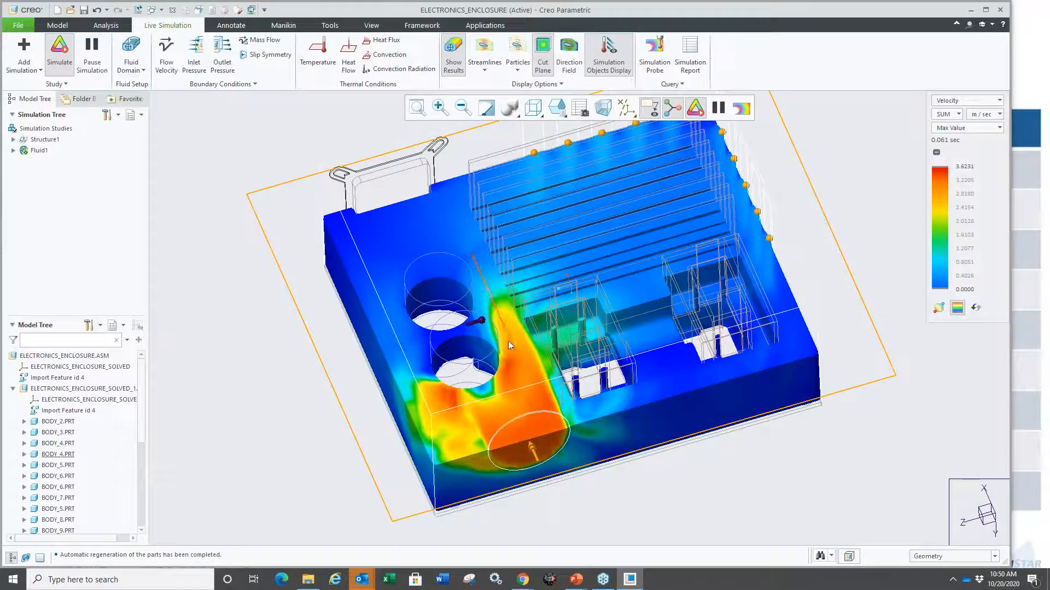
middle_click_drag(500, 392, 509, 375)
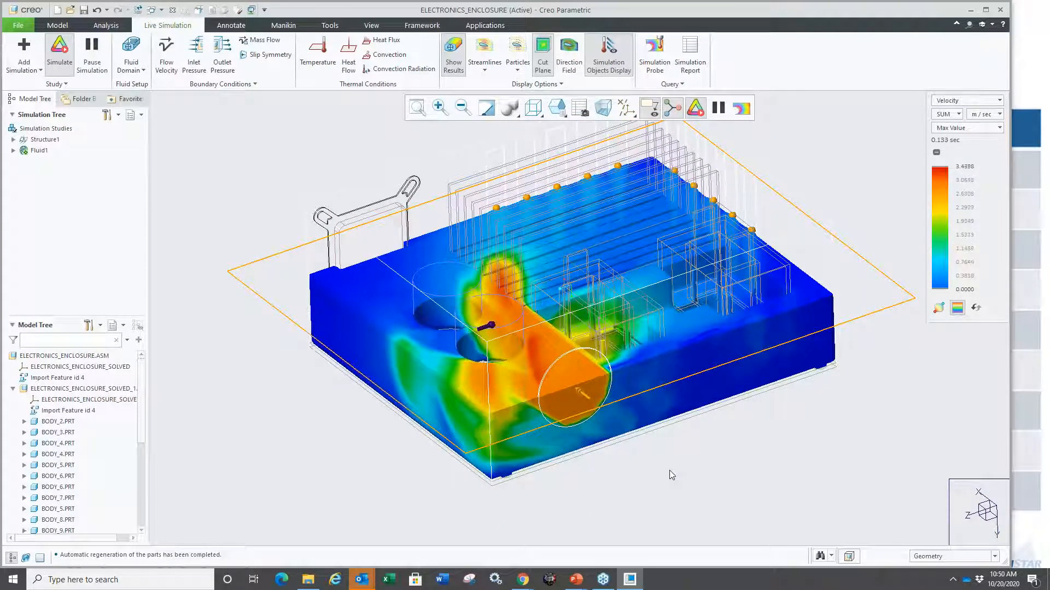
middle_click_drag(614, 452, 623, 421)
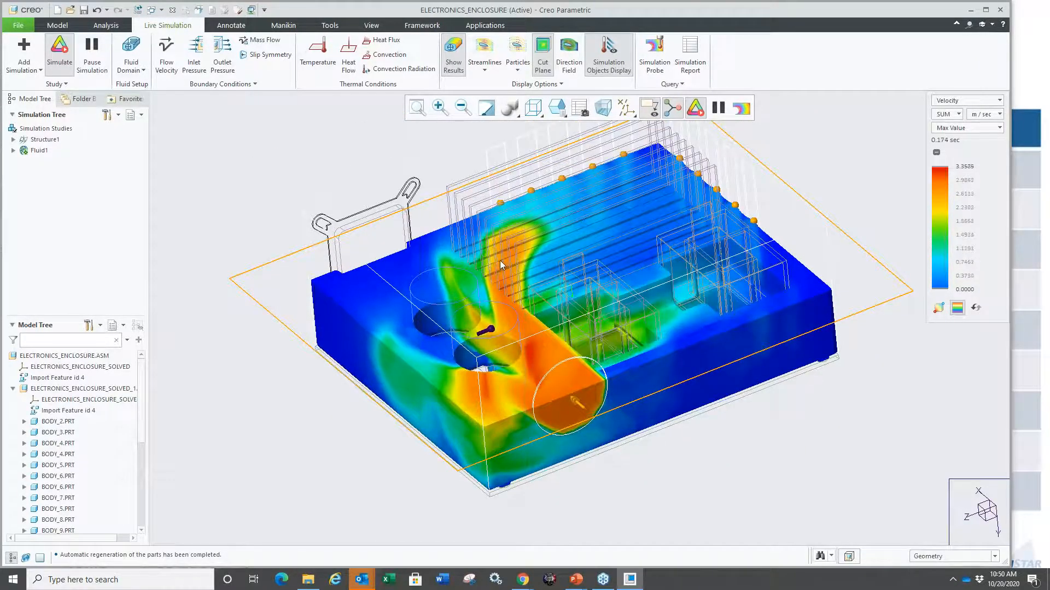
Stop the live simulation and activate the heat sink part BODY_1.PRT for editing within the assembly.
scroll(56, 463, "down", 5)
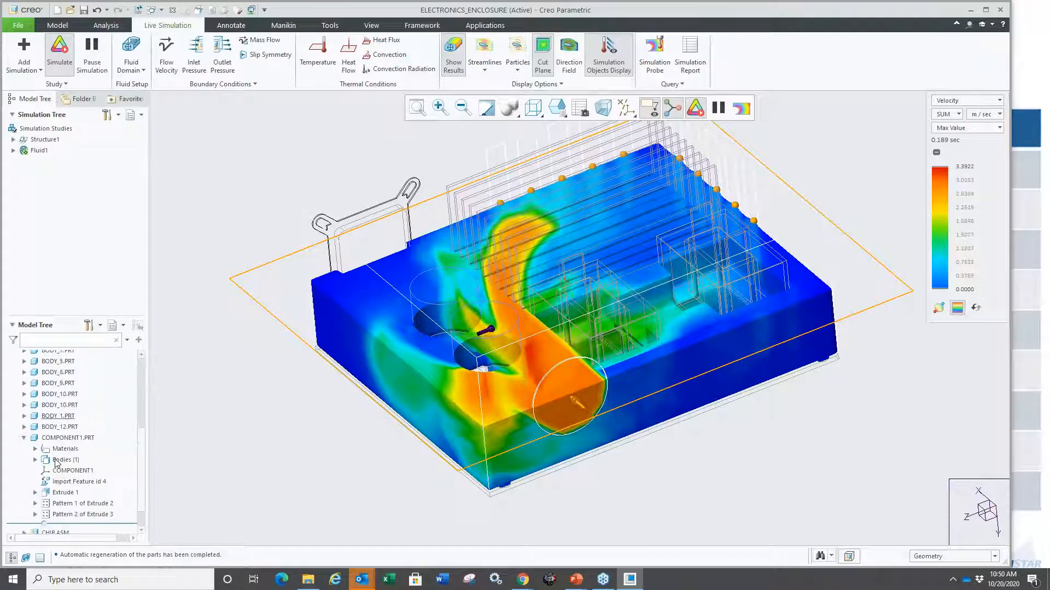
left_click(49, 418)
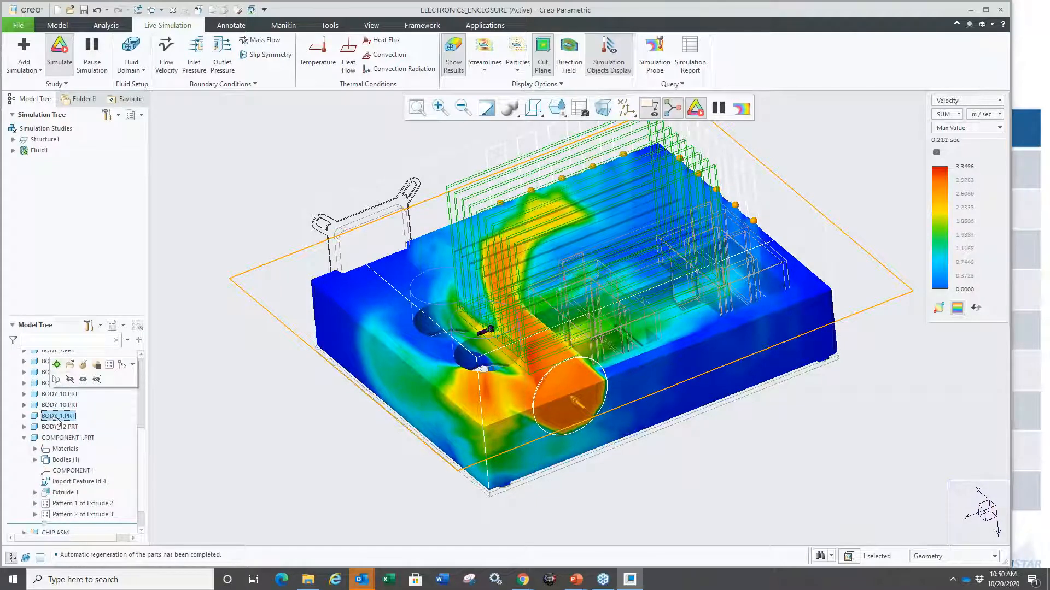
left_click(695, 109)
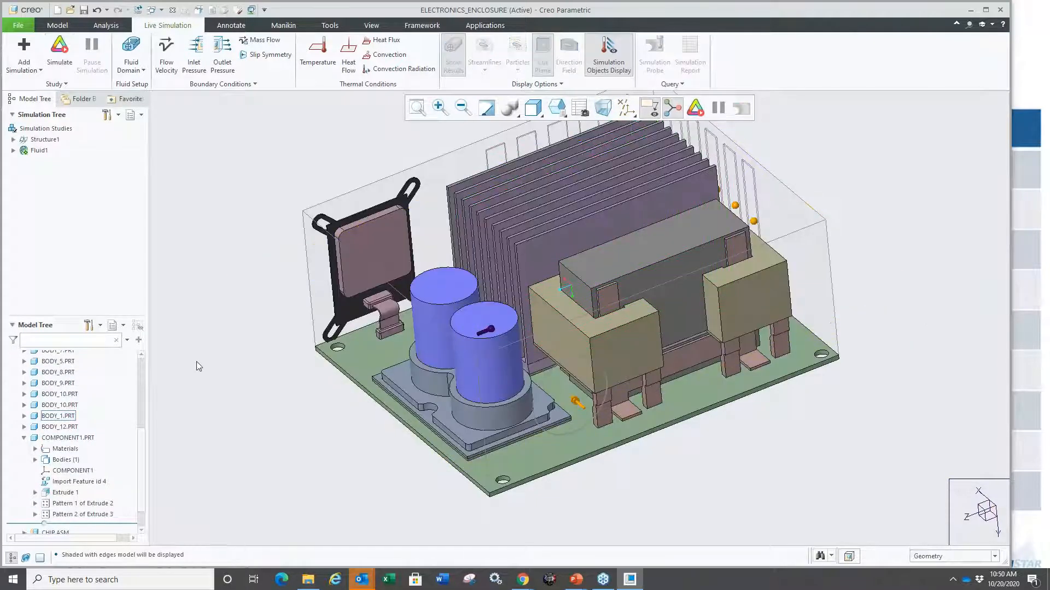
left_click(59, 417)
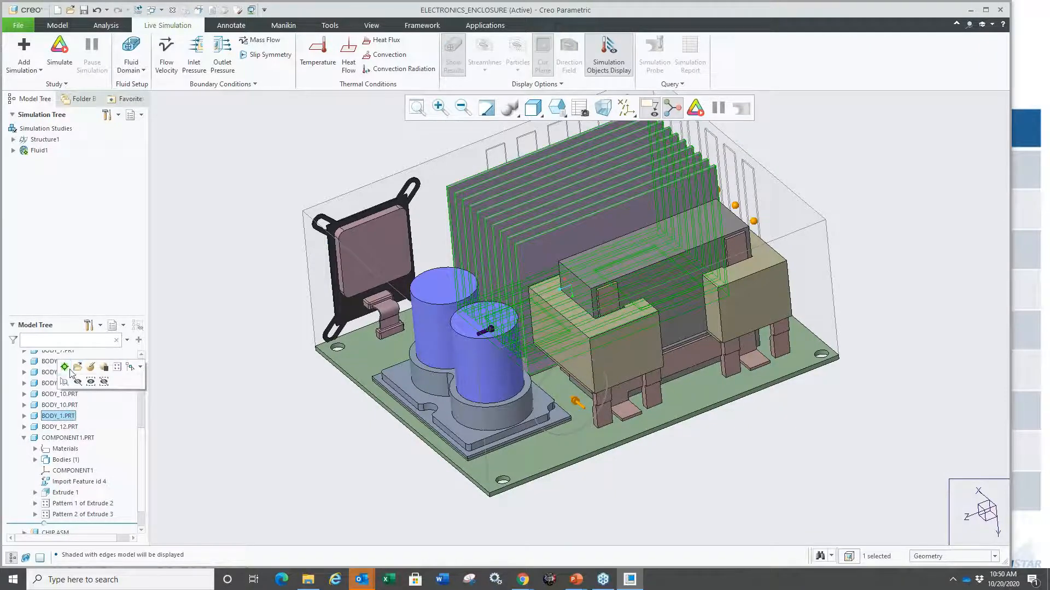
left_click(65, 367)
Start an Extrude on the outermost fin's top face and sketch an angled line from its corner out past the other fins.
scroll(517, 260, "down", 10)
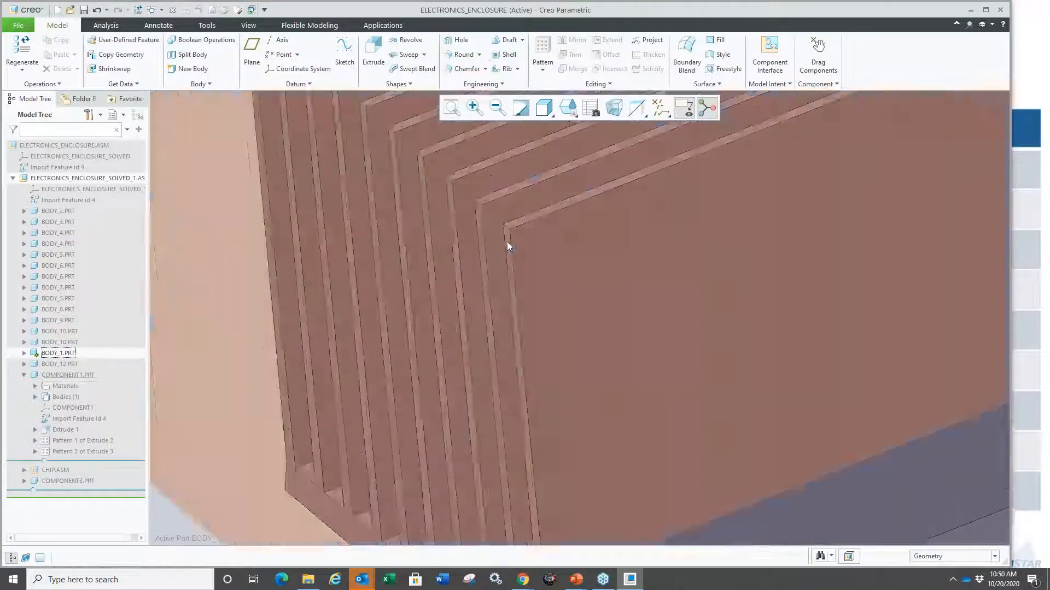
left_click(529, 196)
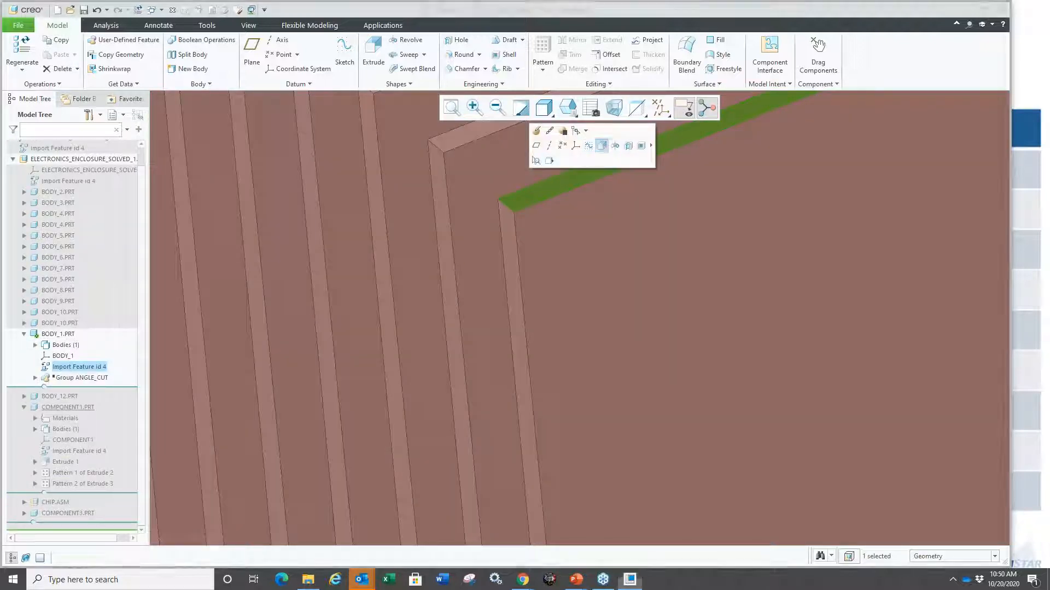
left_click(602, 146)
scroll(501, 295, "up", 5)
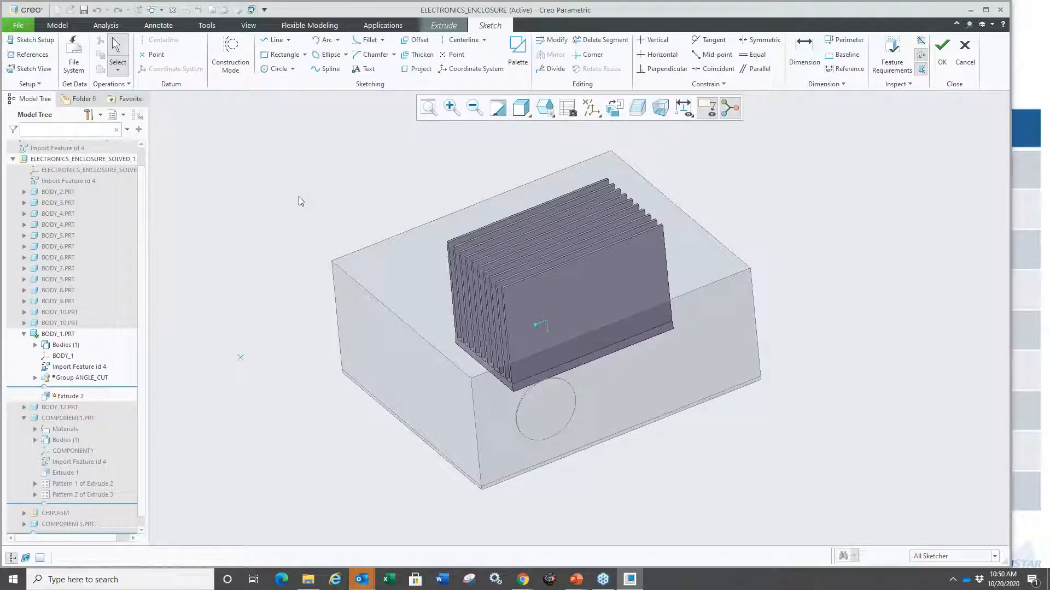
right_click(316, 196)
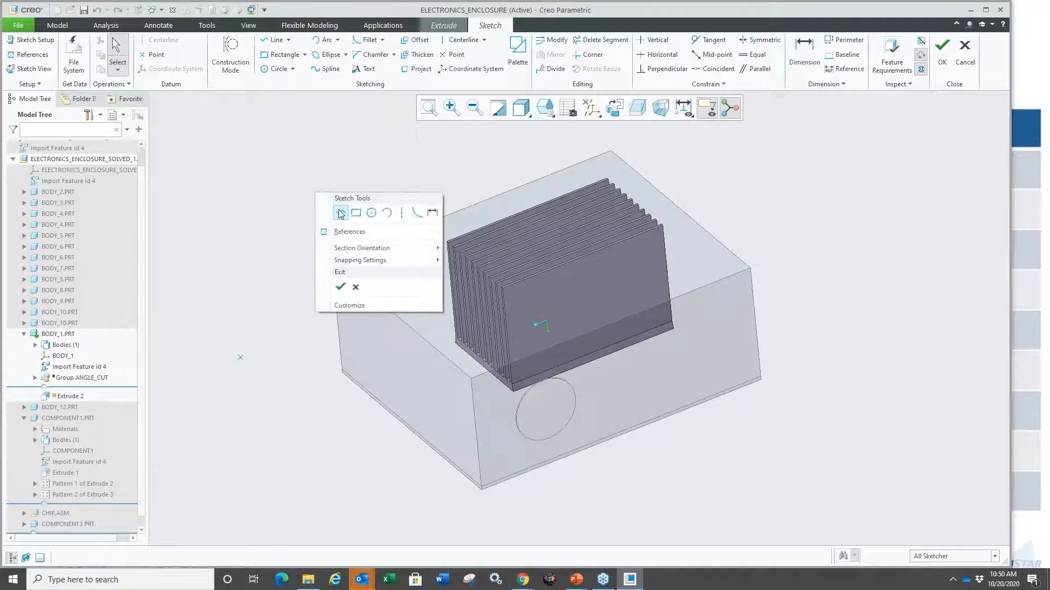
left_click(340, 213)
scroll(481, 295, "down", 5)
left_click(514, 261)
scroll(429, 318, "up", 5)
left_click(289, 266)
middle_click(215, 287)
right_click(218, 290)
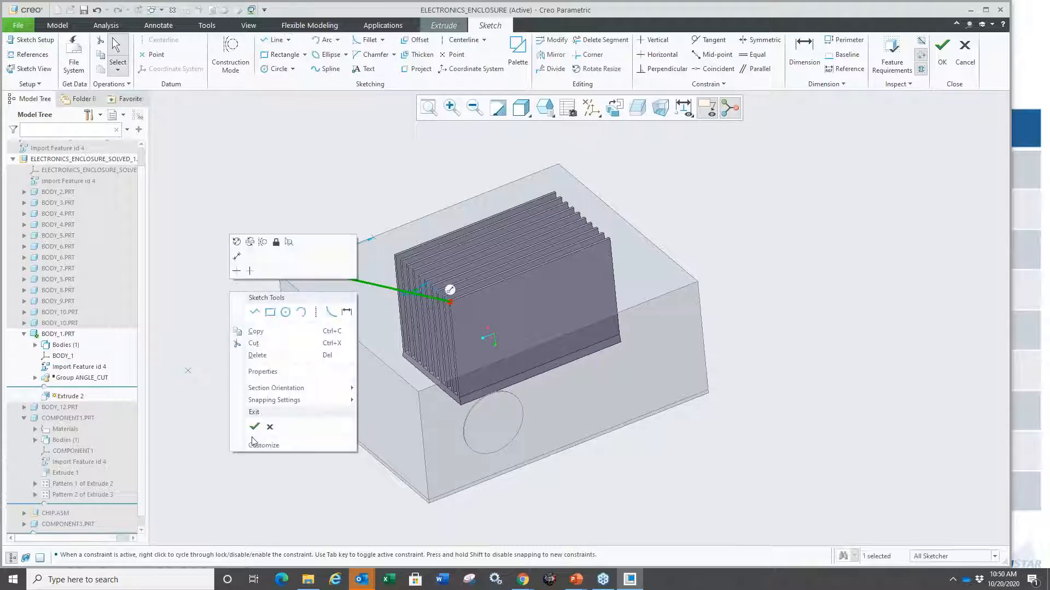
left_click(251, 425)
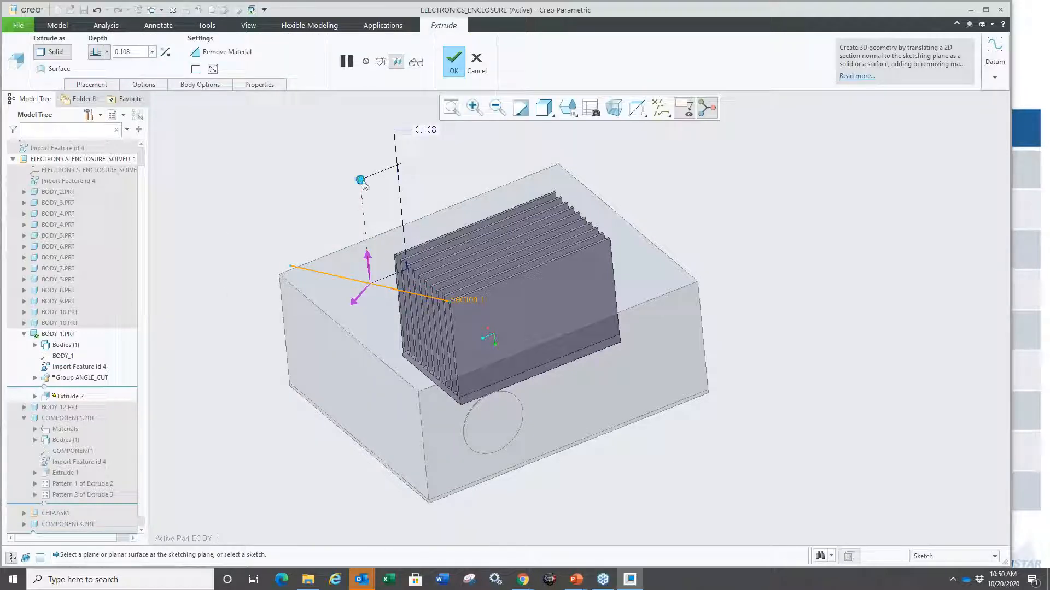
Extrude the angled line as a surface, 0.156 deep, down past the ends of the fins.
right_click(259, 179)
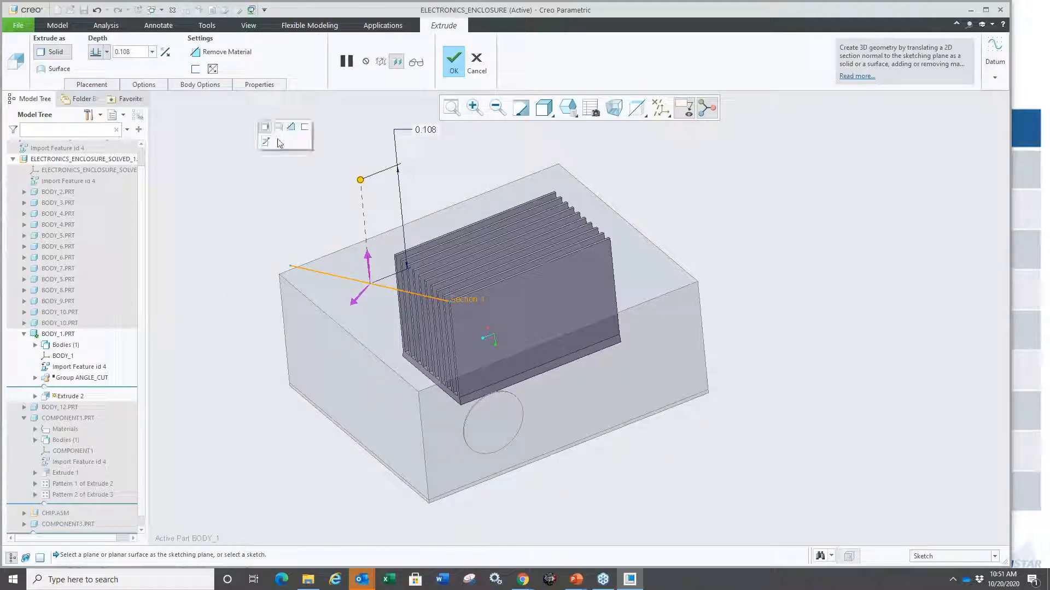
left_click(278, 129)
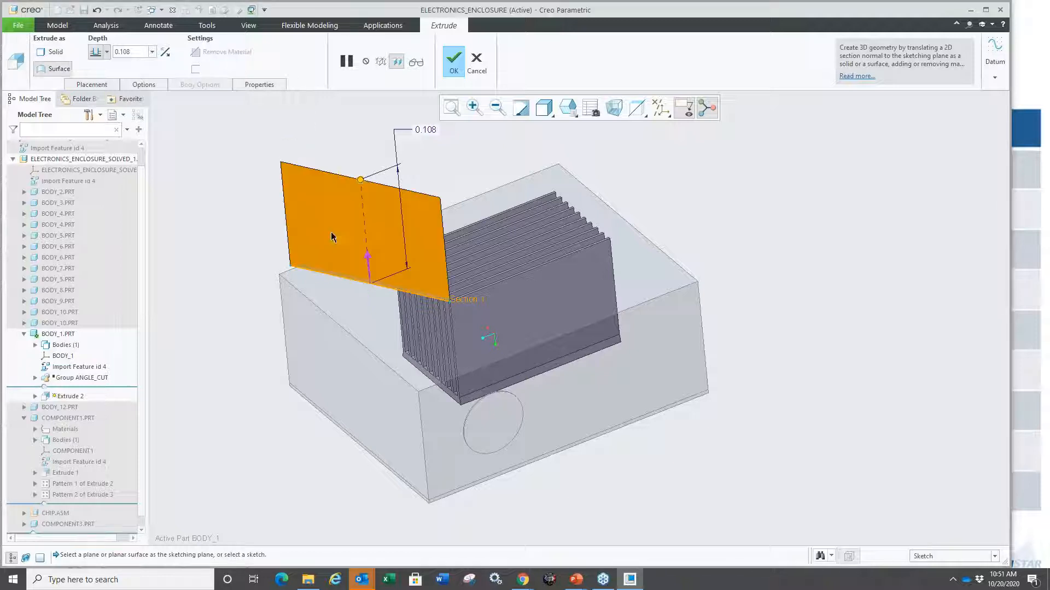
left_click(366, 267)
left_click_drag(380, 388, 385, 434)
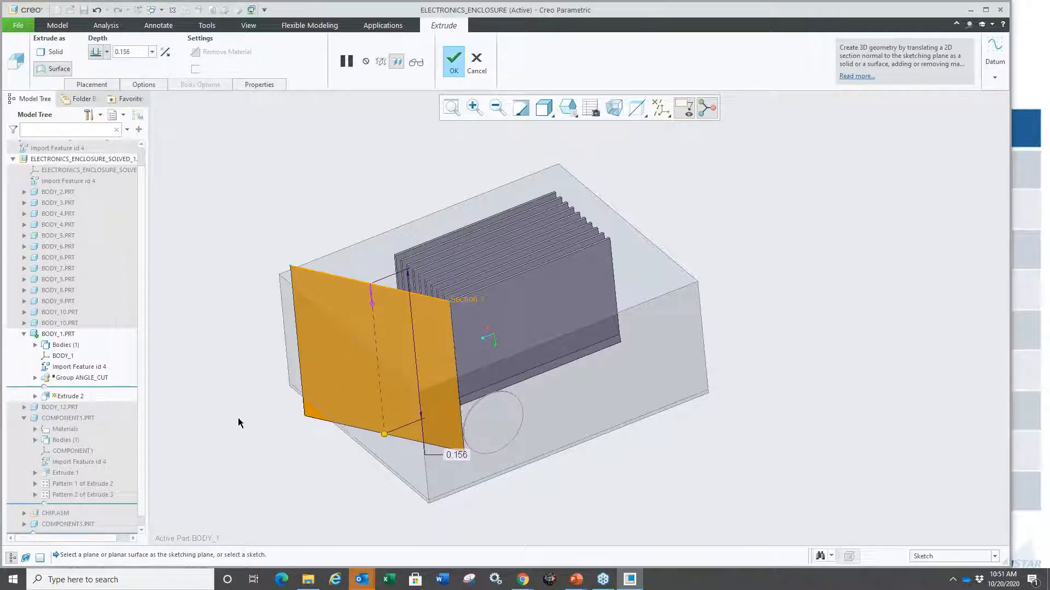
middle_click(231, 389)
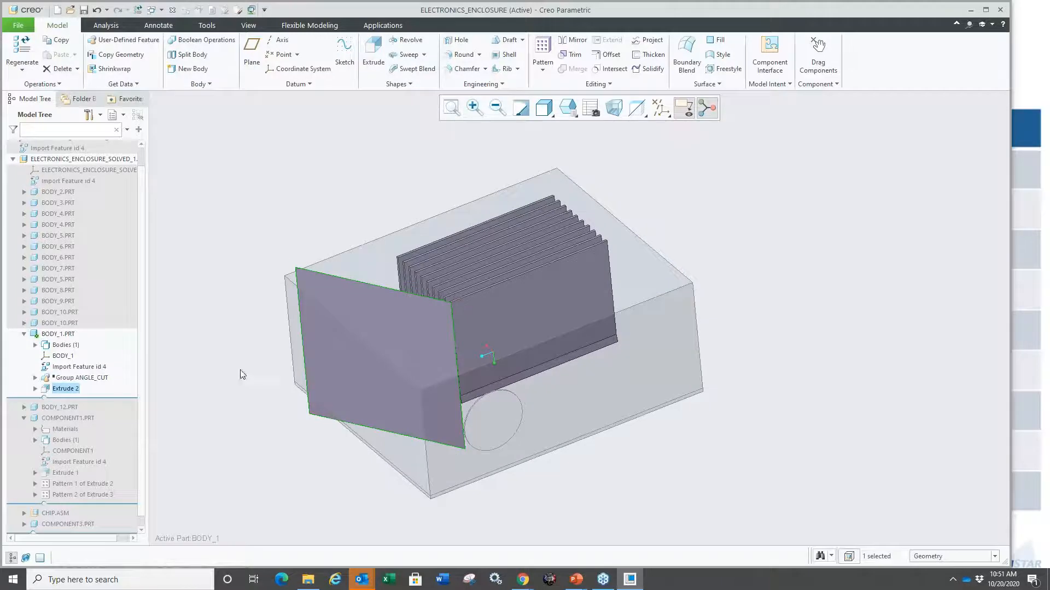
Offset the heat sink's fin end faces with the Replace option, using the angled surface as the replacement.
scroll(410, 267, "down", 10)
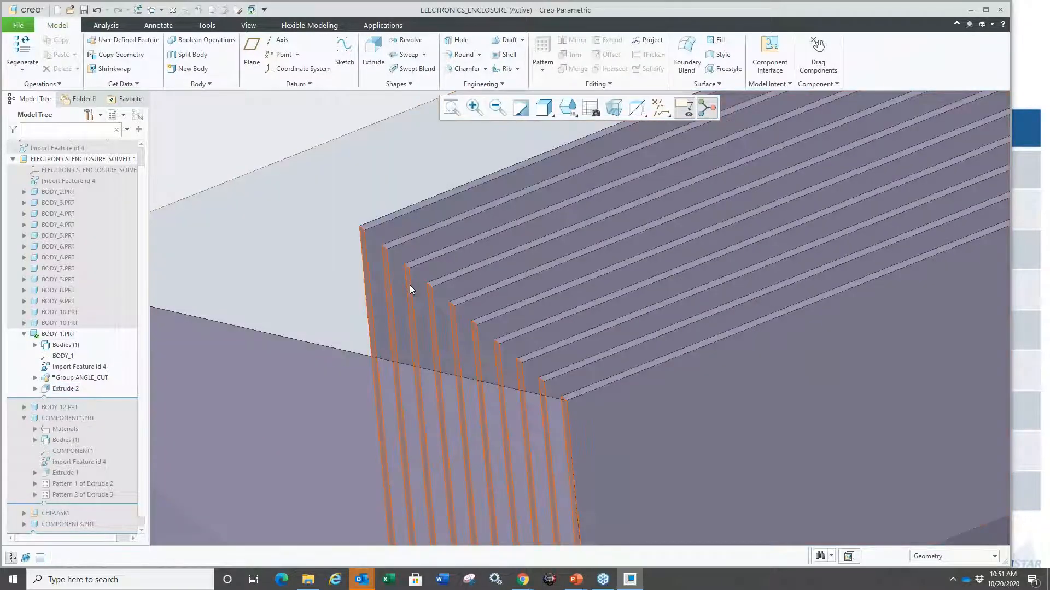
left_click(410, 285)
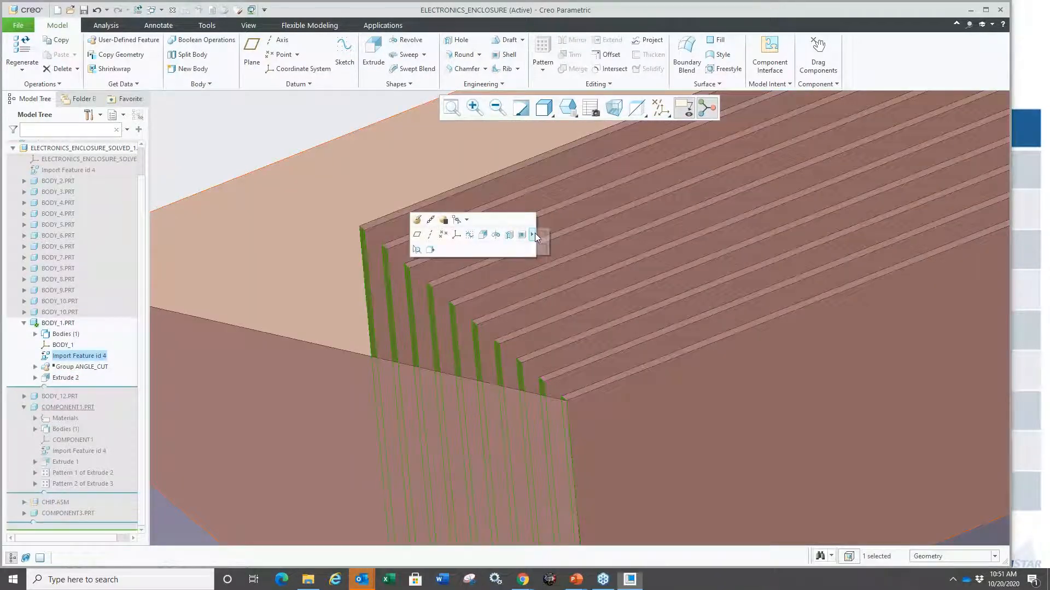
left_click(536, 235)
scroll(473, 276, "up", 5)
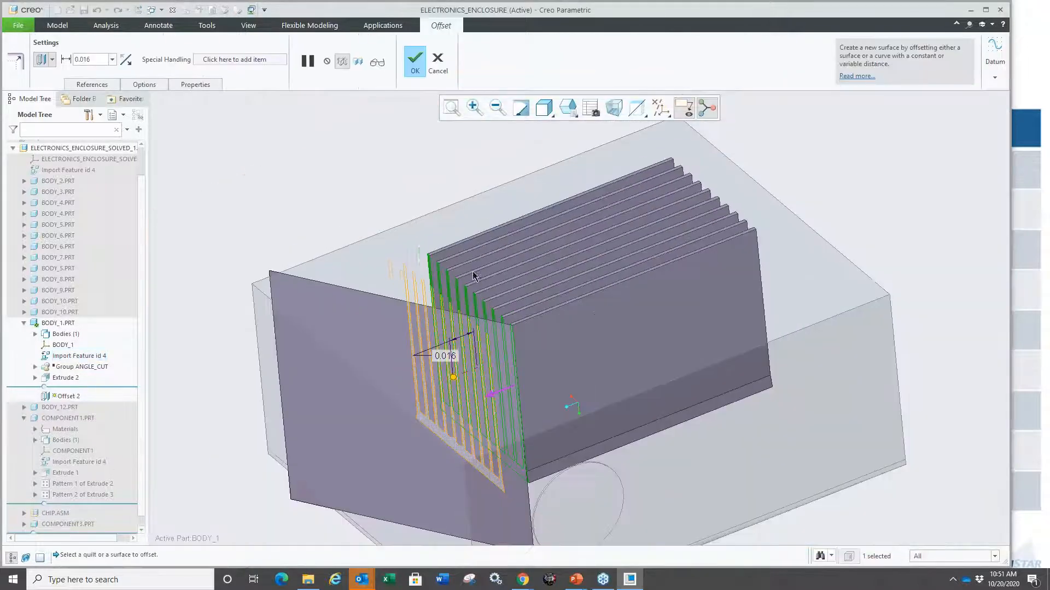
right_click(356, 177)
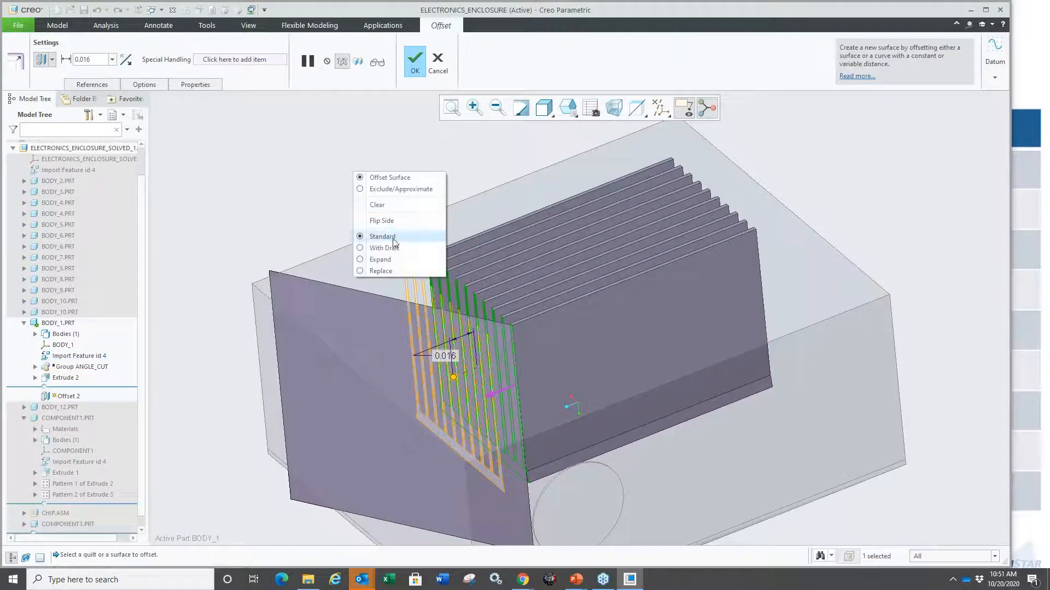
left_click(391, 269)
left_click(389, 342)
middle_click(261, 206)
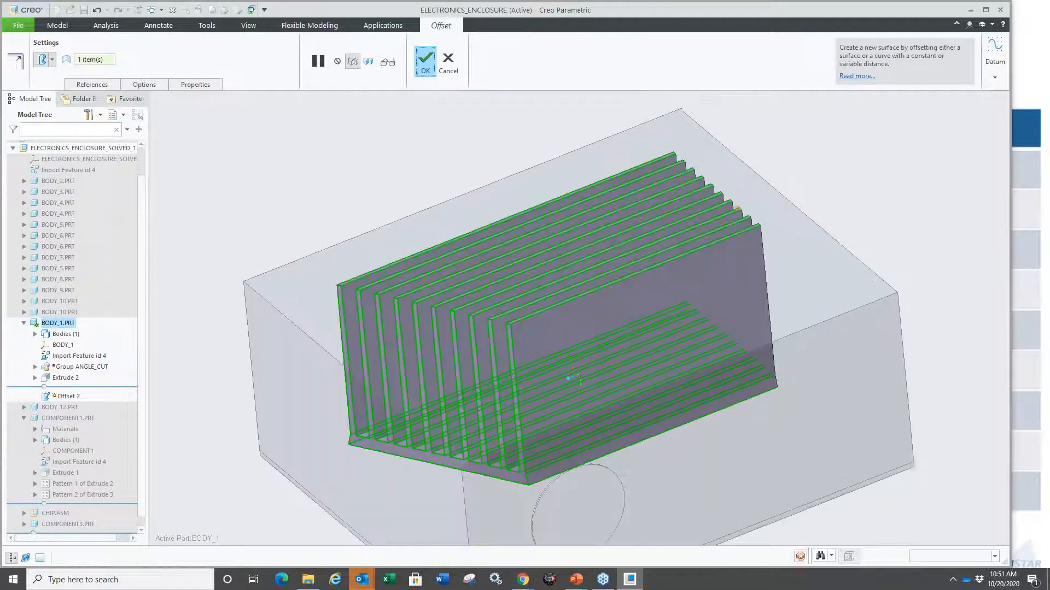
left_click(328, 205)
scroll(405, 222, "up", 4)
mouse_move(402, 224)
middle_mouse_down()
mouse_move(354, 241)
mouse_move(368, 248)
mouse_move(384, 229)
middle_mouse_up()
scroll(277, 256, "down", 3)
scroll(312, 263, "up", 2)
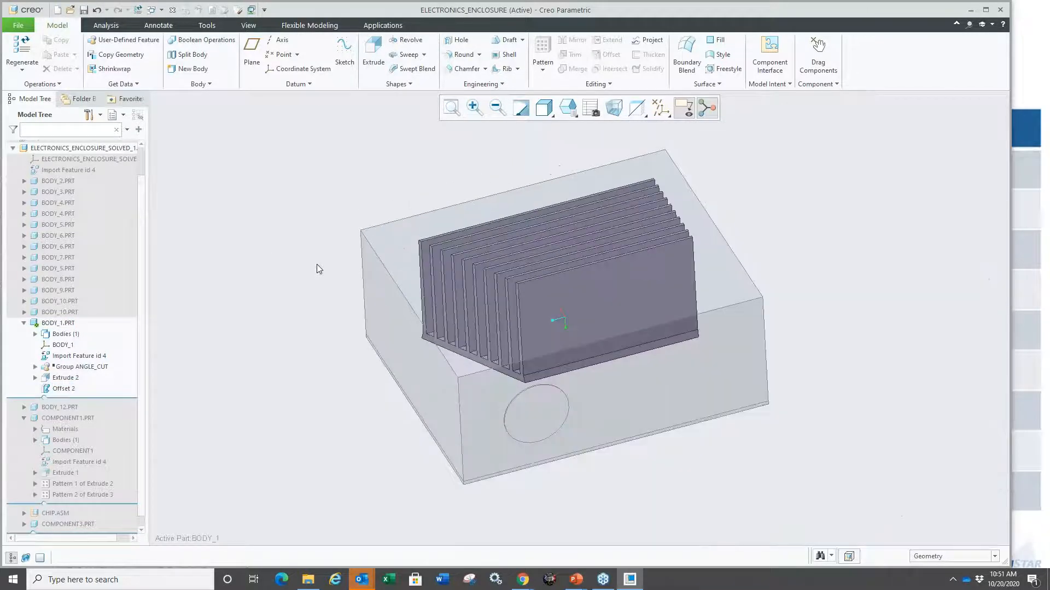
Reactivate the top-level ELECTRONICS_ENCLOSURE assembly and restart the live fluid simulation with the modified fins.
key("ctrl+a")
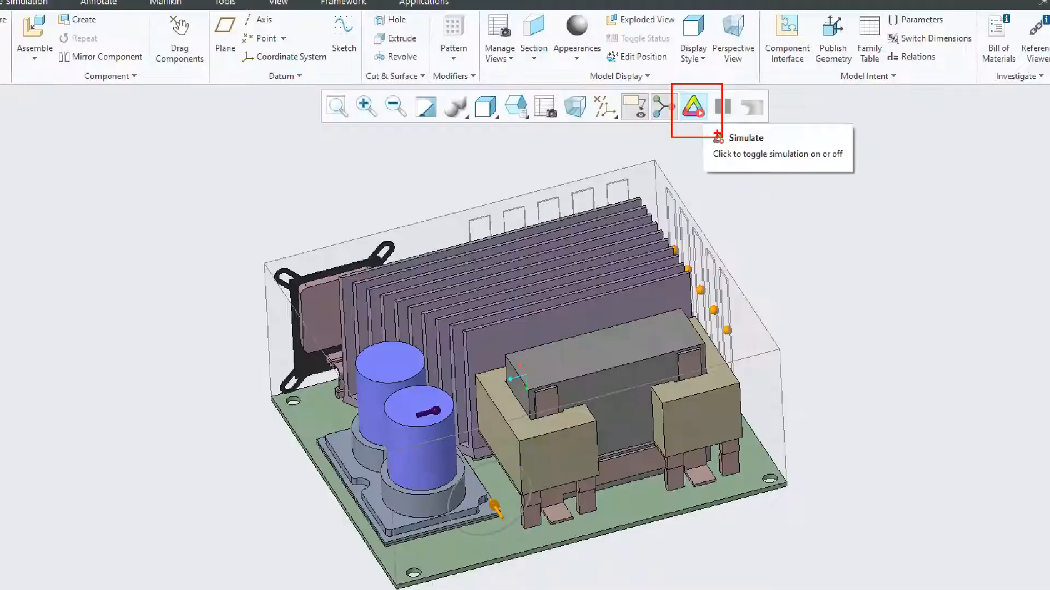
left_click(693, 107)
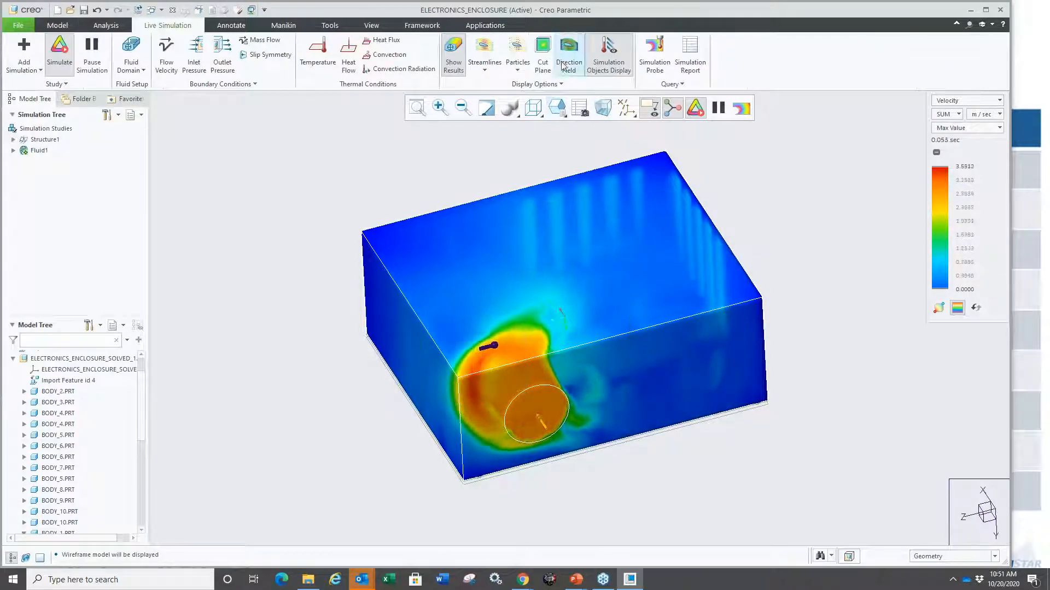
Show the velocity results on a horizontal cut plane through the enclosure and add the direction field.
left_click(542, 61)
middle_click_drag(441, 192, 442, 221)
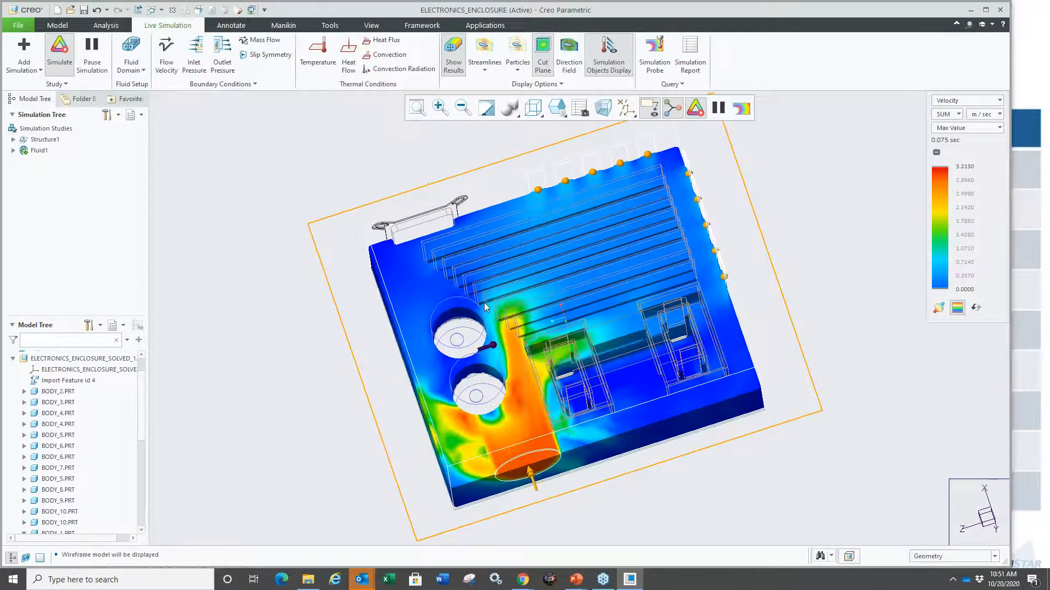
left_click(568, 54)
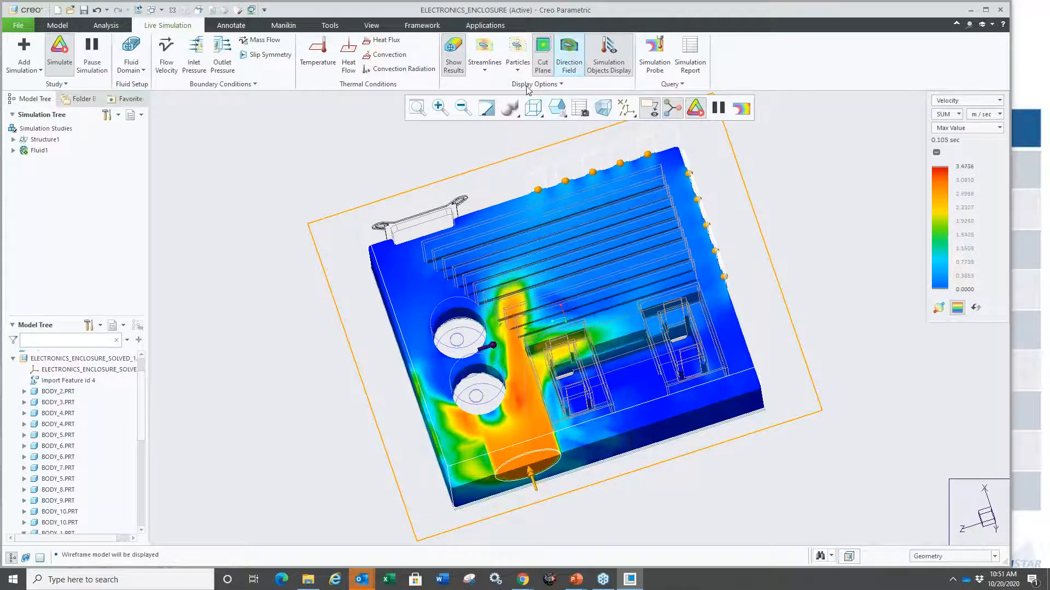
middle_click_drag(341, 225, 358, 224)
middle_click(357, 163)
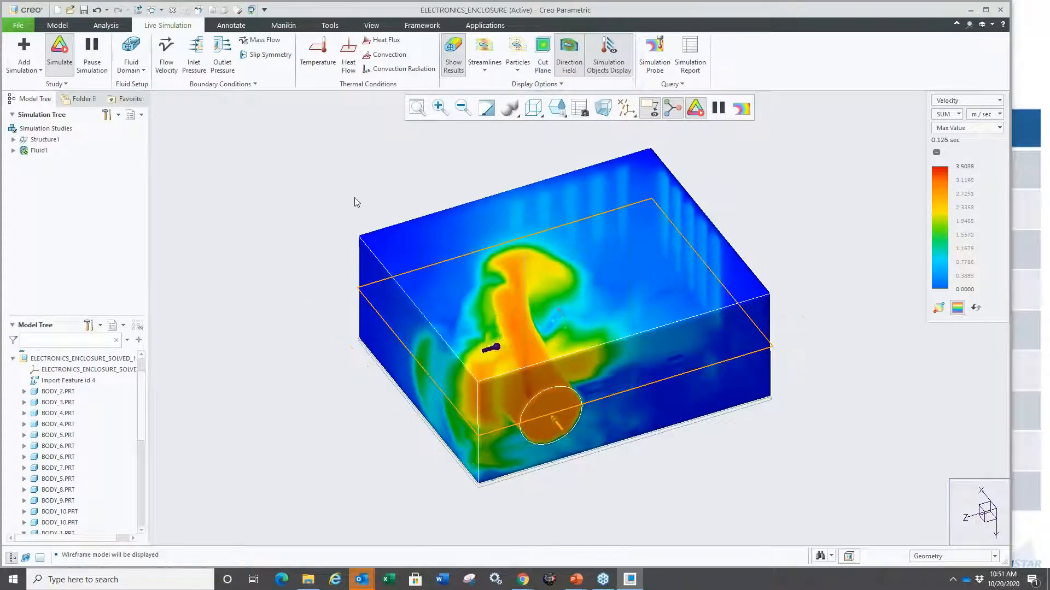
View the air flow through the enclosure as streamlines and as particles, leaving only the cut plane with its direction field displayed.
left_click(481, 51)
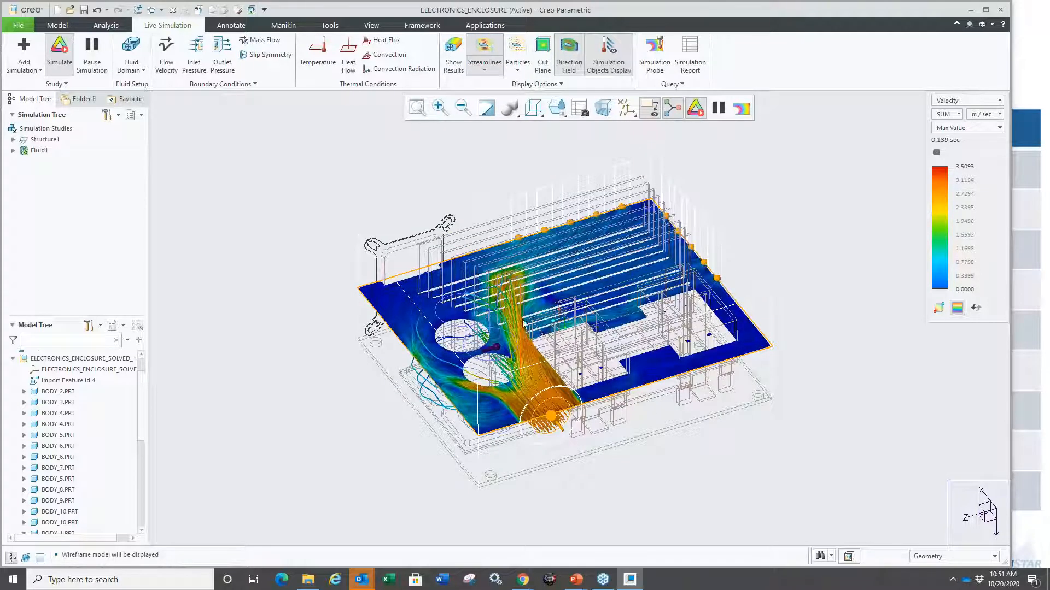
left_click(517, 50)
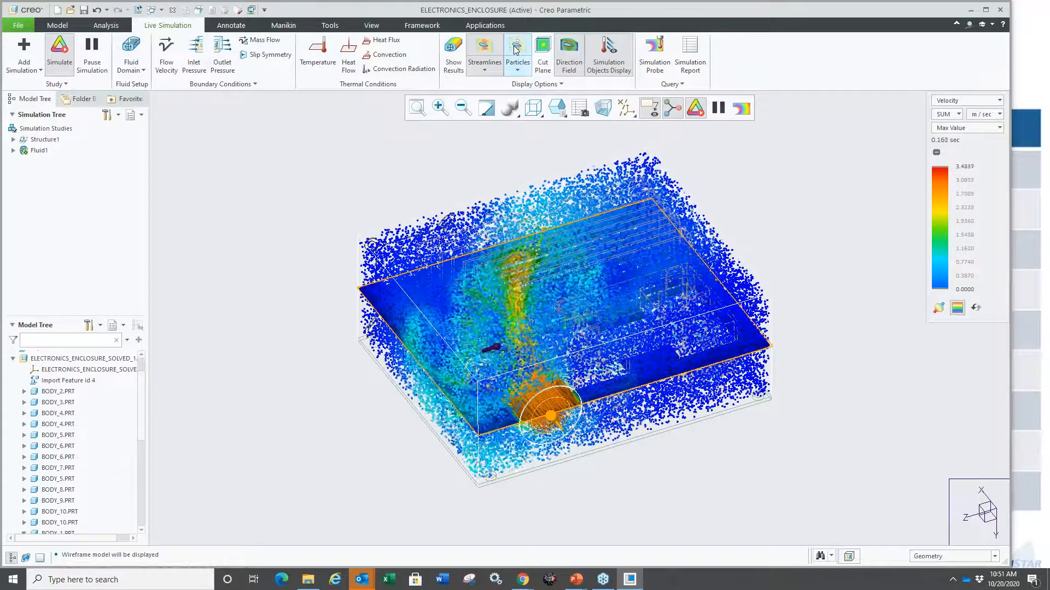
left_click(484, 50)
left_click(485, 50)
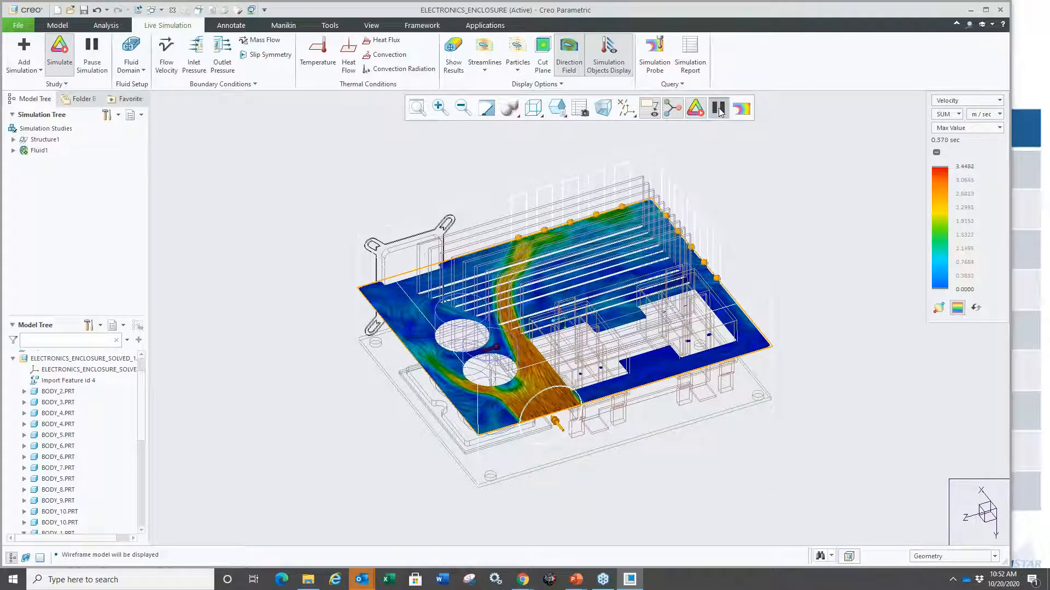
Switch to CSL Webinar.pptx in PowerPoint and bring up its slide show at the supported Quadro cards slide.
key("super+Tab")
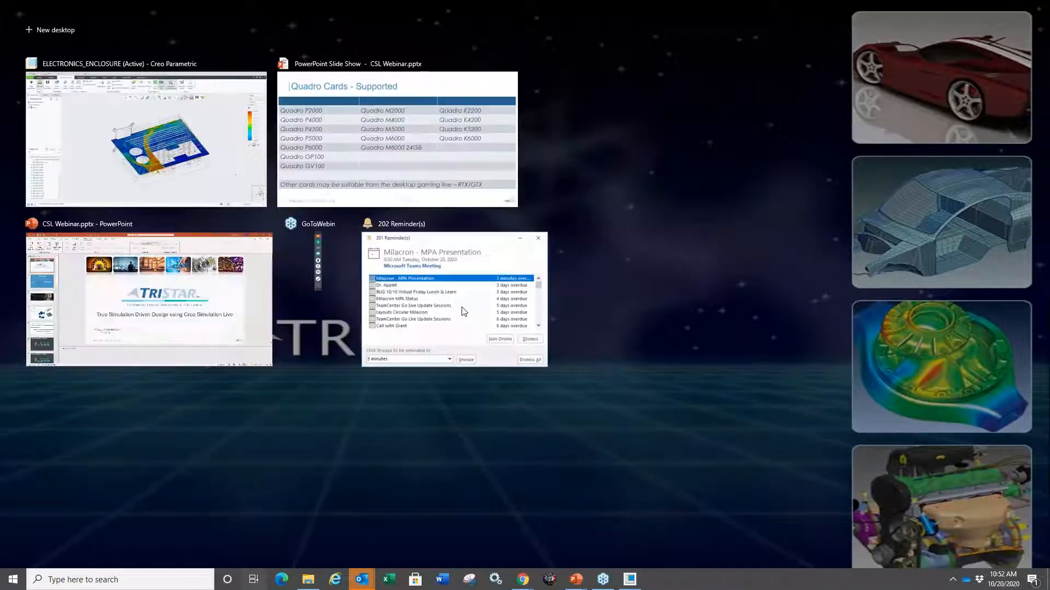
left_click(217, 329)
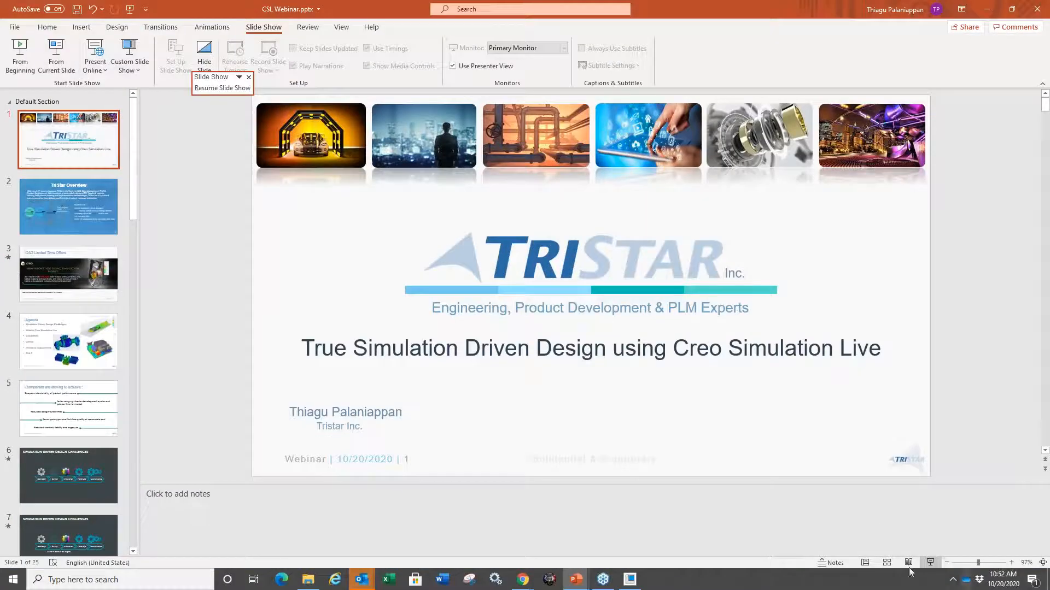
left_click(928, 564)
key("Right")
key("Left")
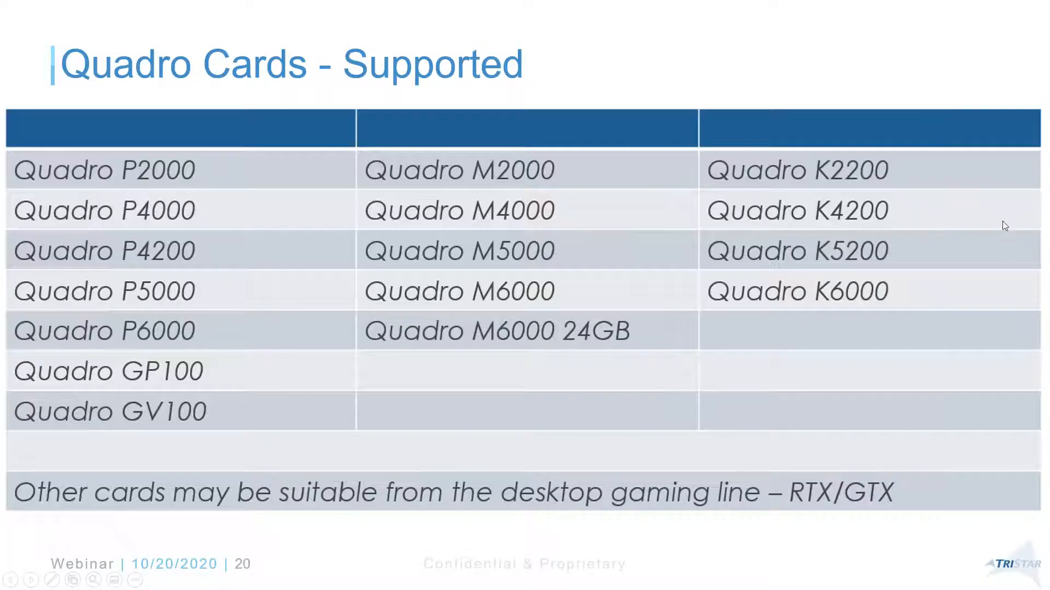